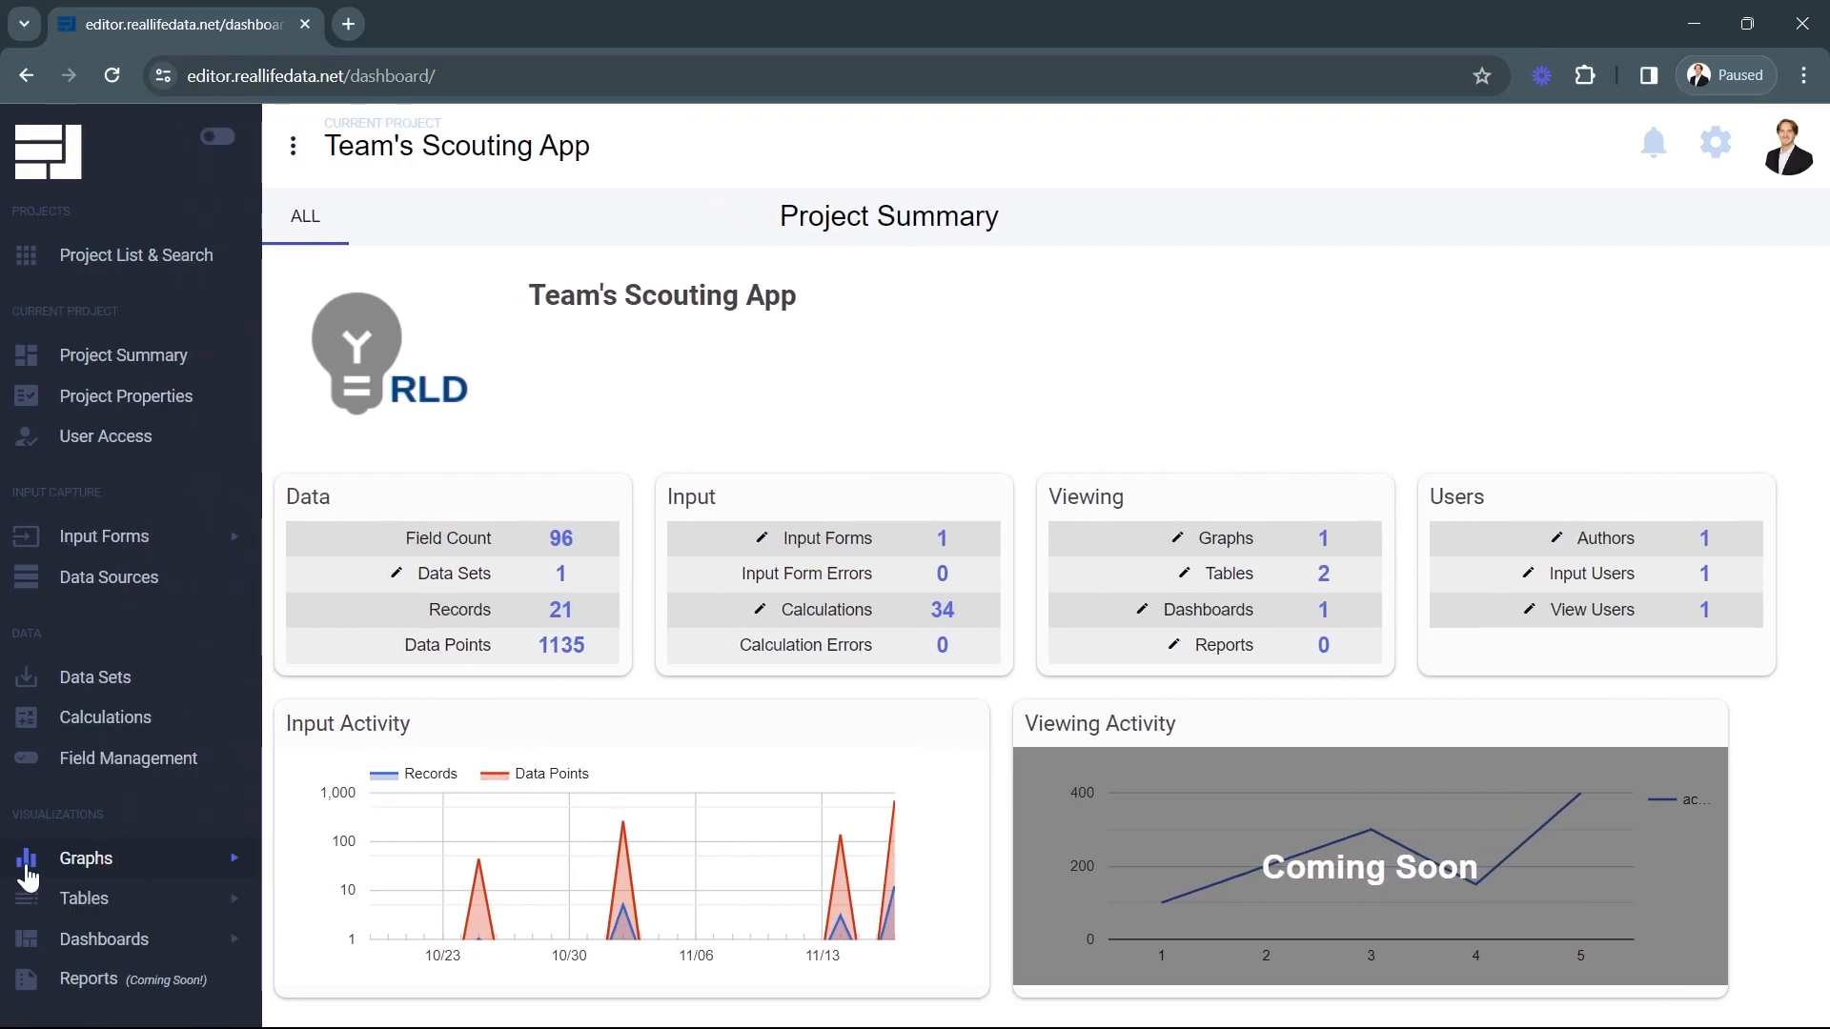
Add a new graph to the project's graphs, open it and make it a Horizontal Bar Graph.
{"action": "left_click", "coordinate": [29, 877]}
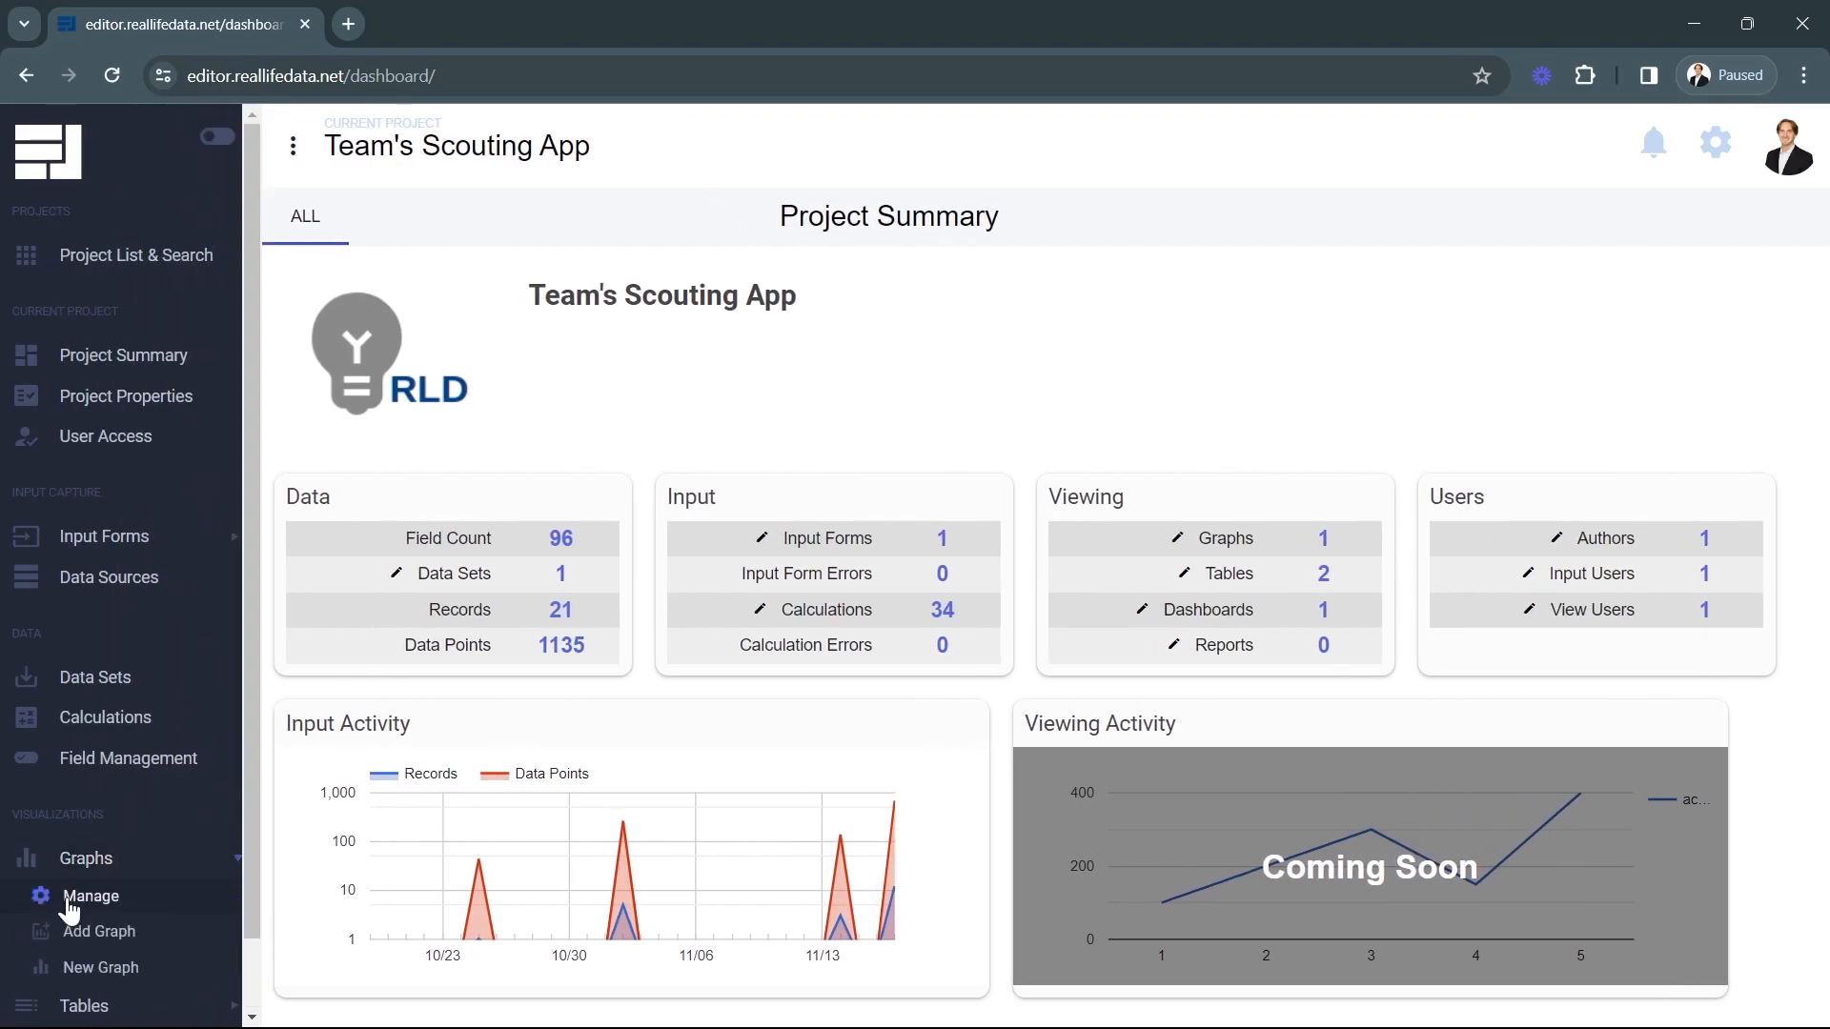
{"action": "left_click", "coordinate": [68, 908]}
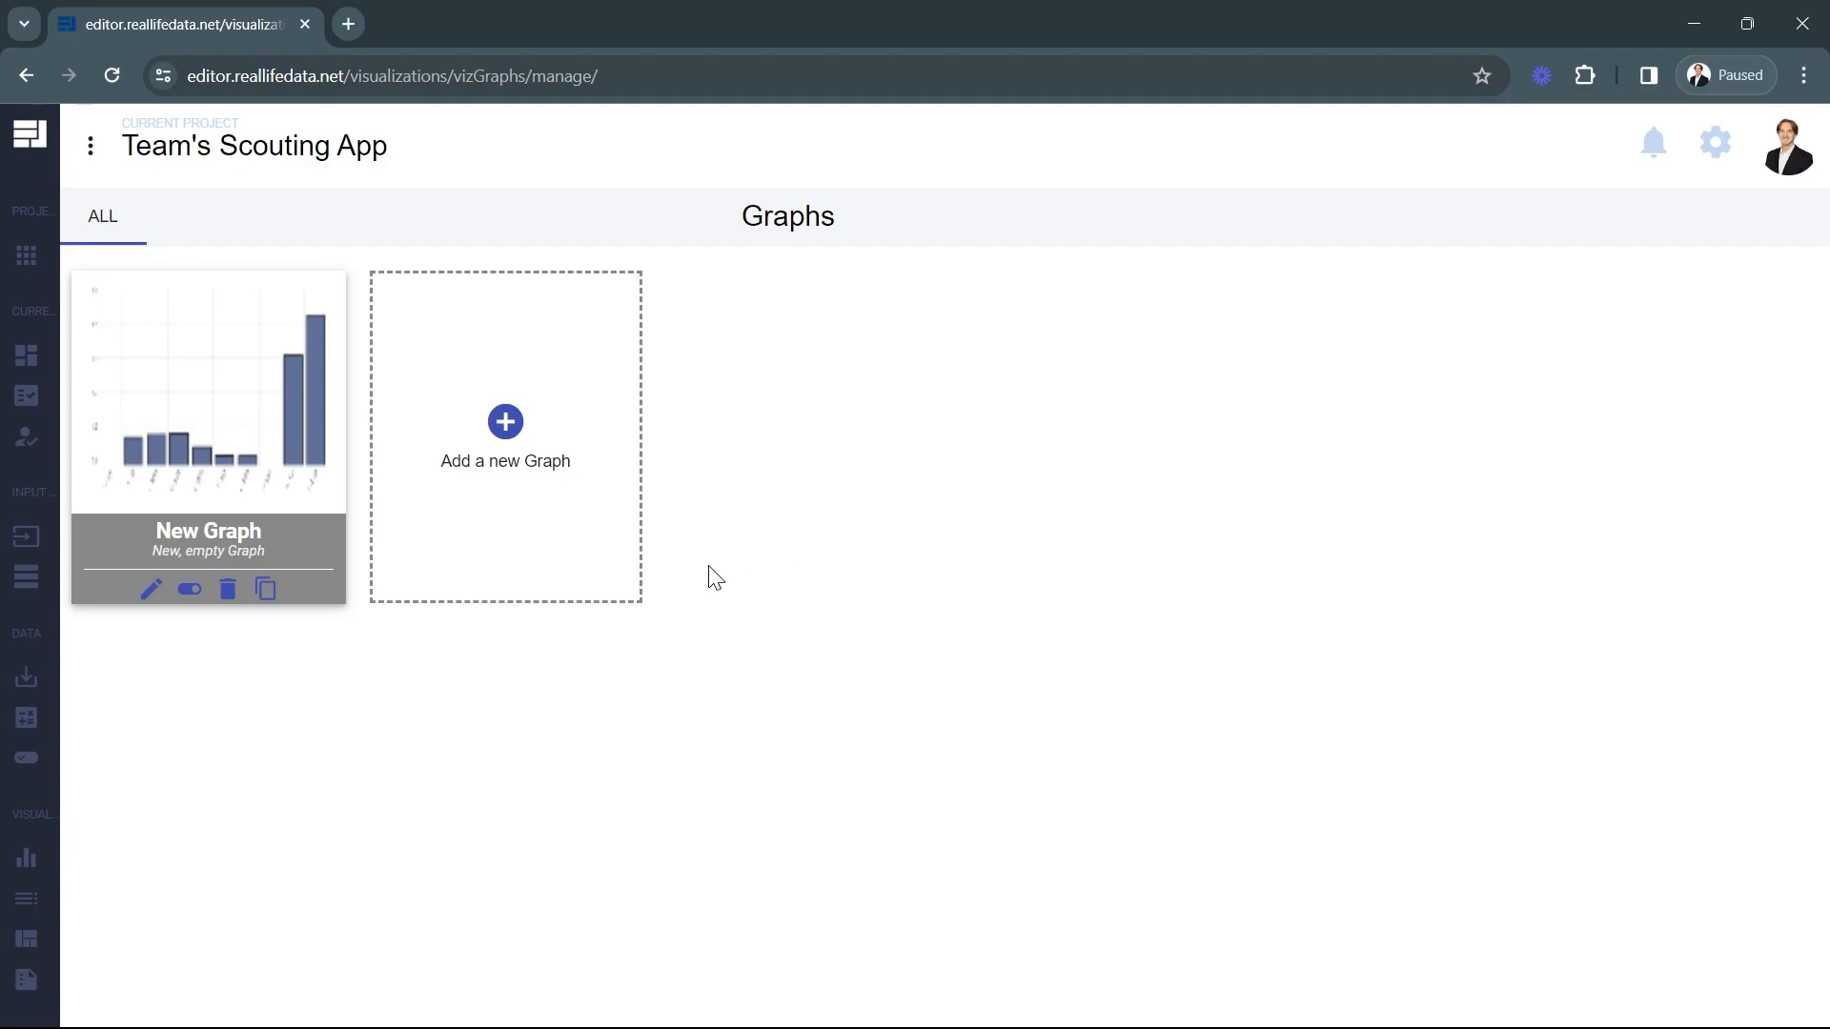
{"action": "left_click", "coordinate": [535, 479]}
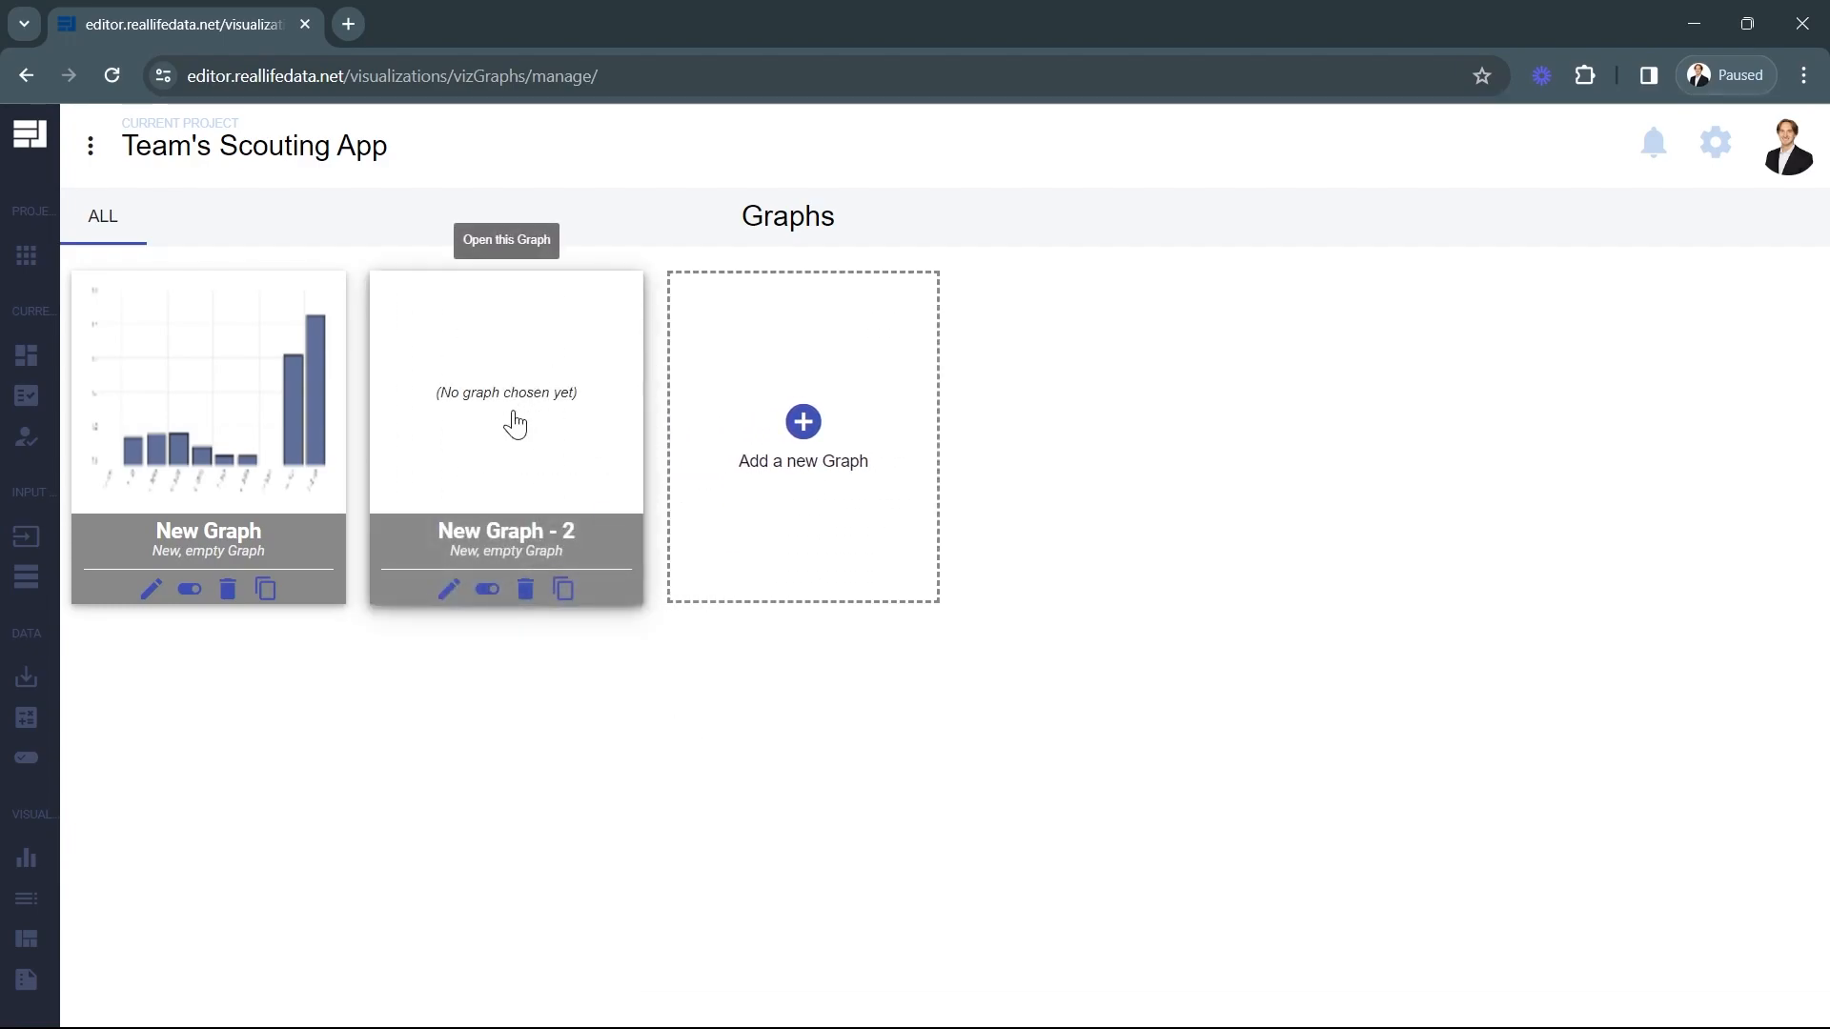
{"action": "left_click", "coordinate": [515, 424]}
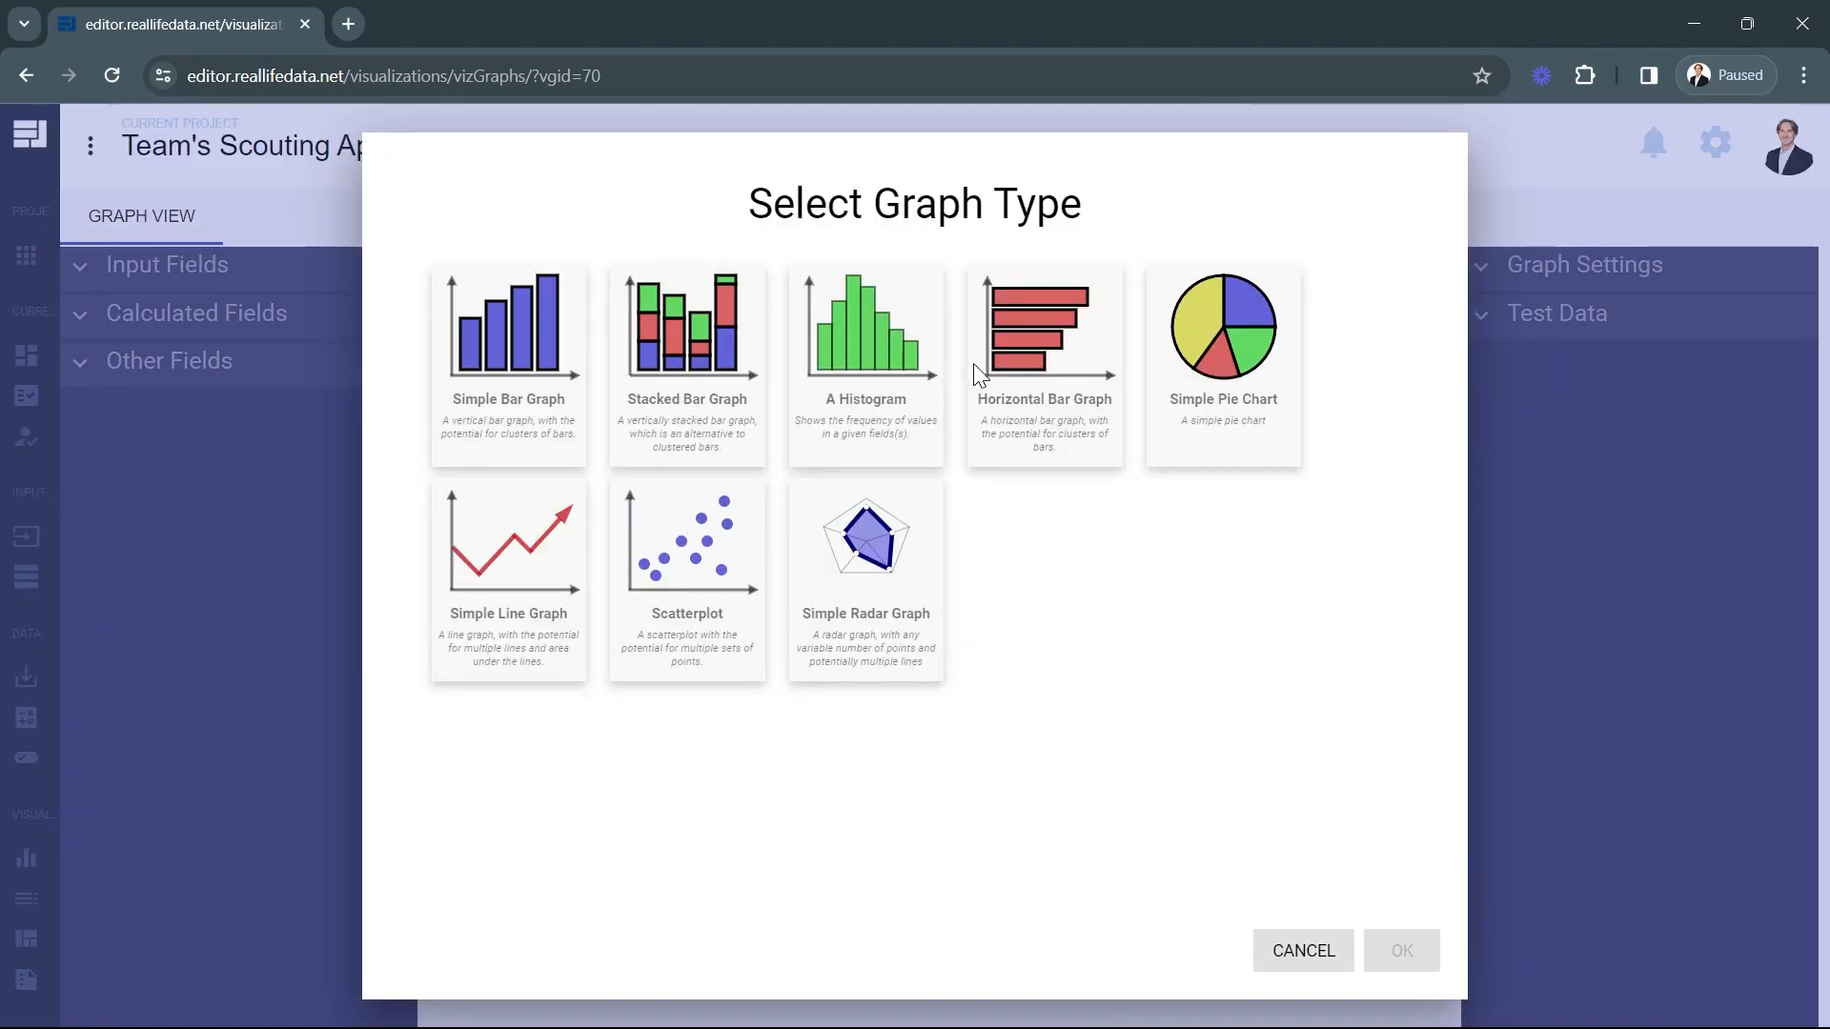
{"action": "left_click", "coordinate": [978, 380]}
{"action": "left_click", "coordinate": [1401, 949]}
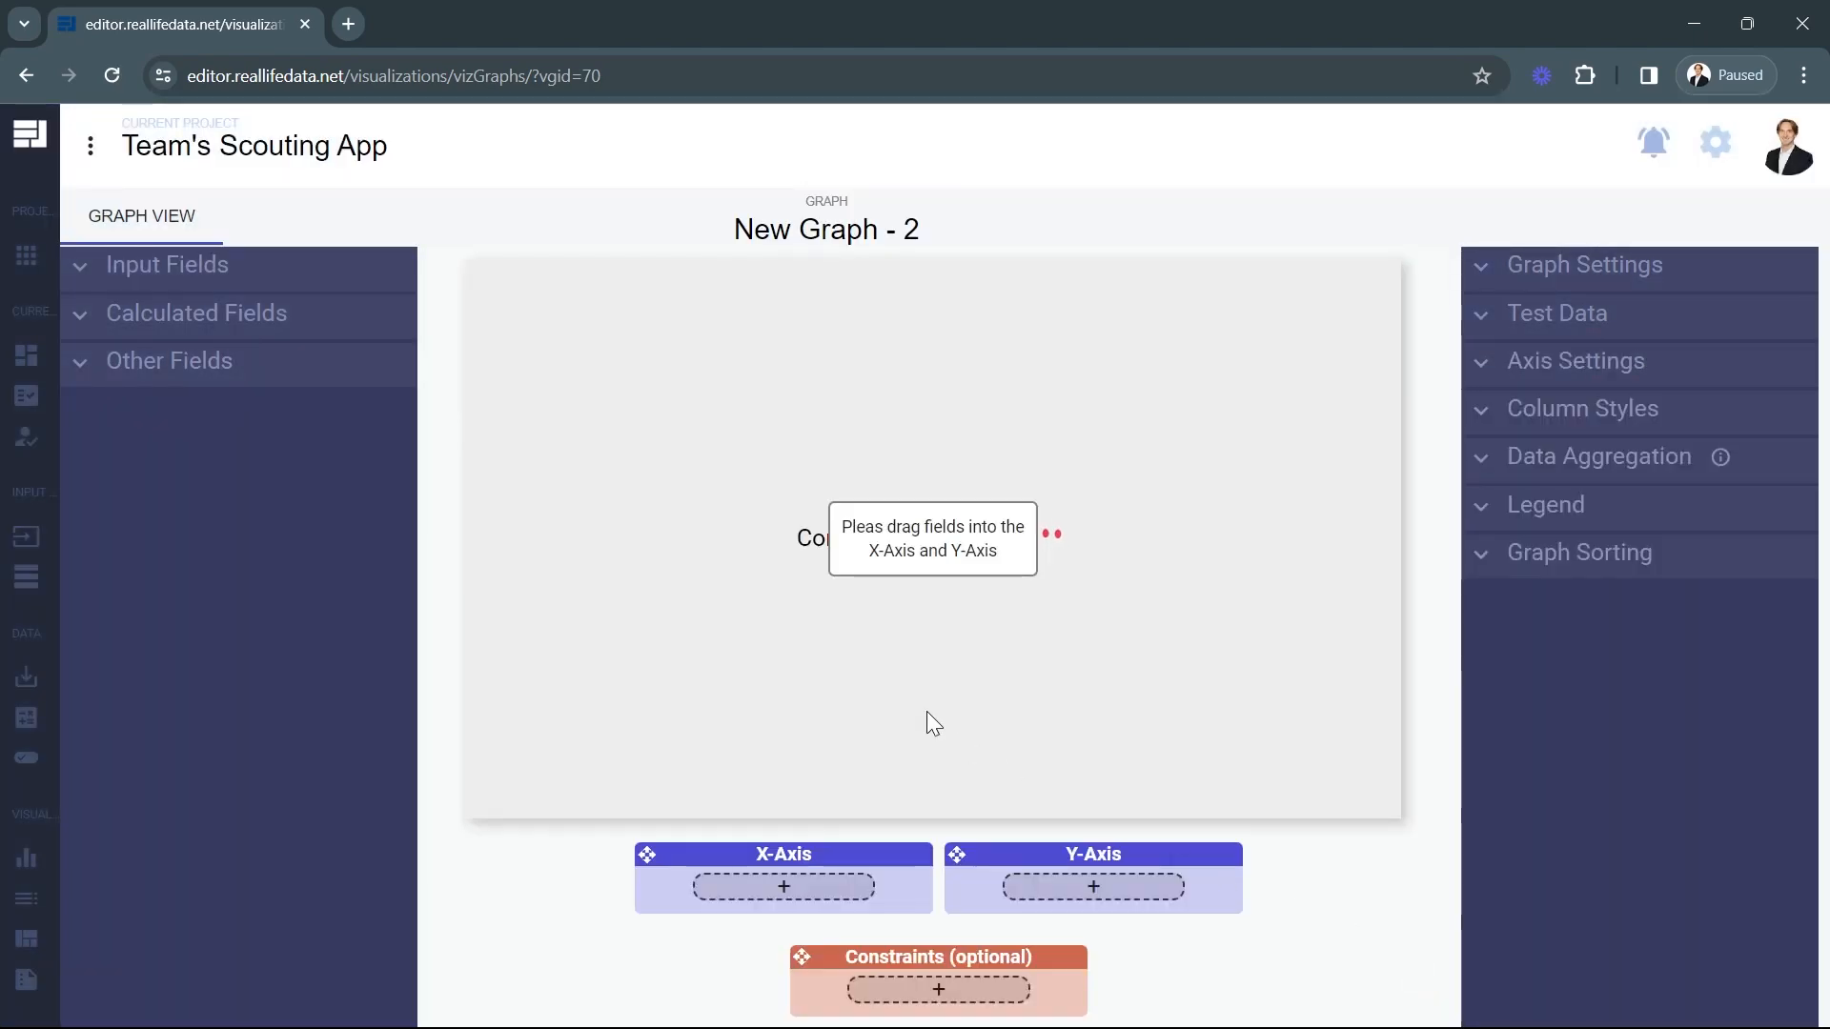
Name the new bar graph "Average Total Score" in its graph settings.
{"action": "left_click", "coordinate": [1553, 276]}
{"action": "triple_click", "coordinate": [1629, 319]}
{"action": "type", "text": "Average"}
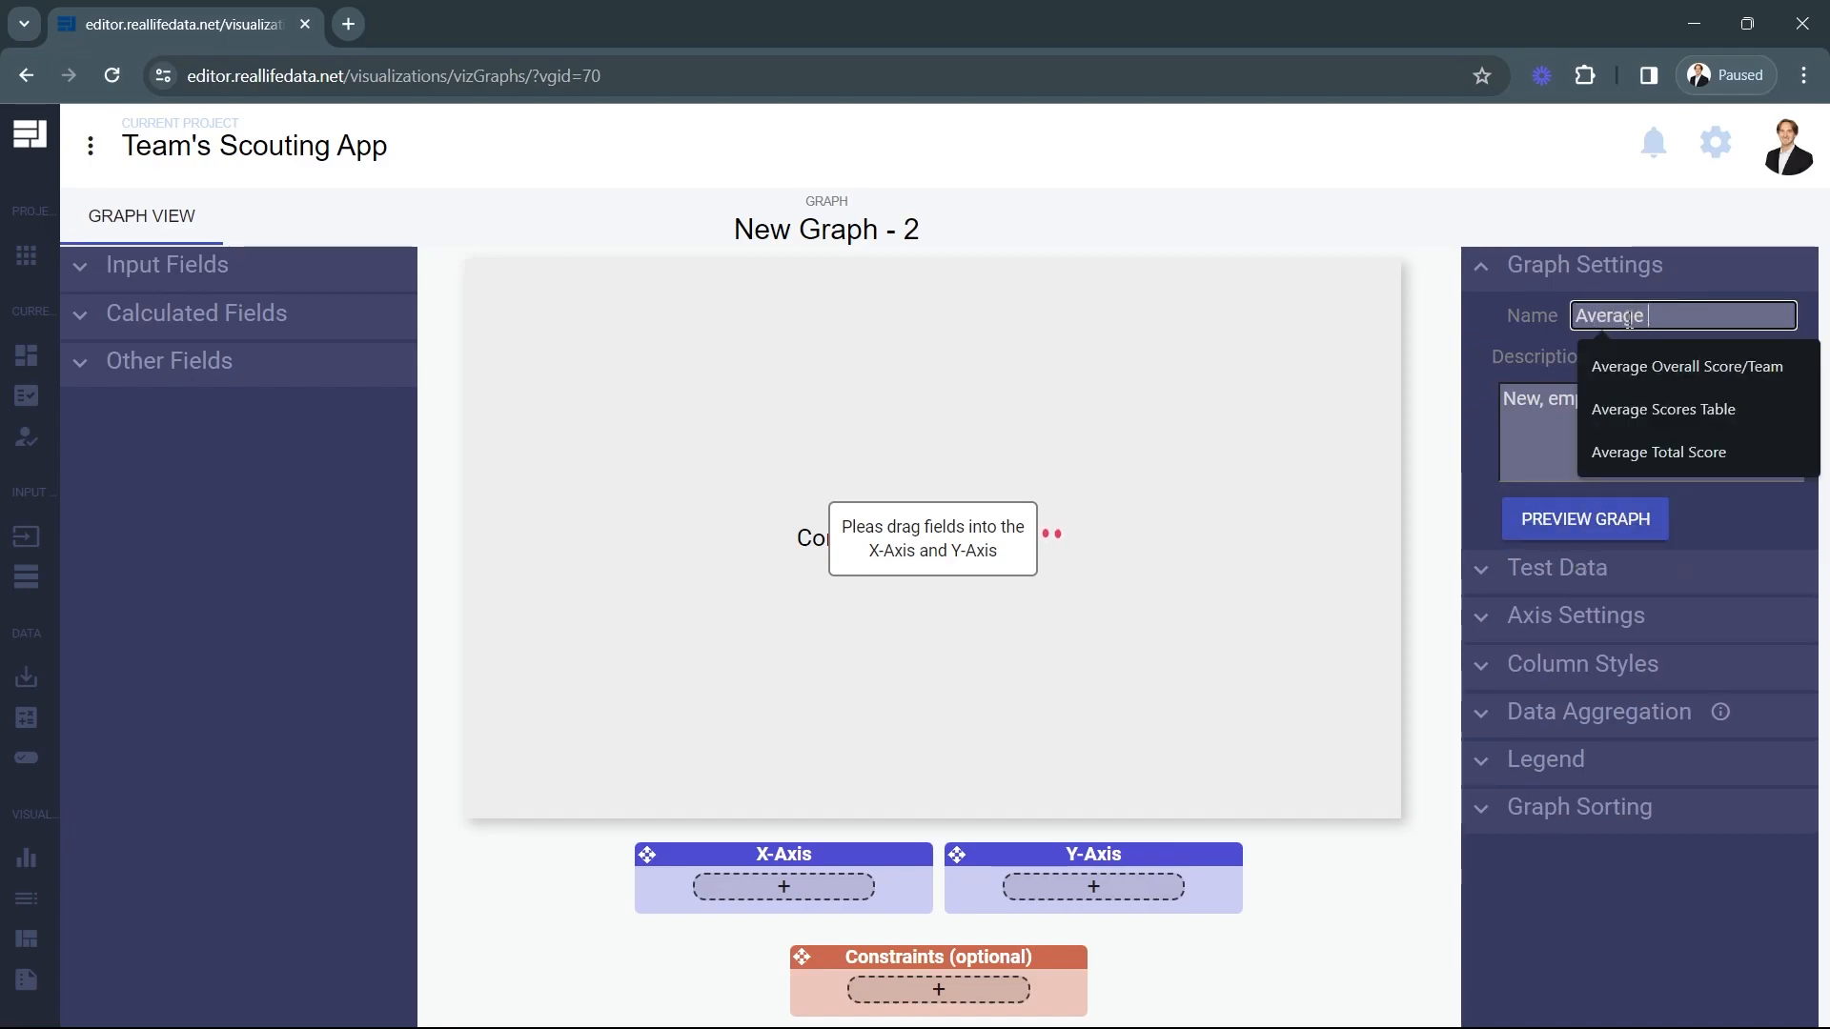
{"action": "type", "text": " Total Score"}
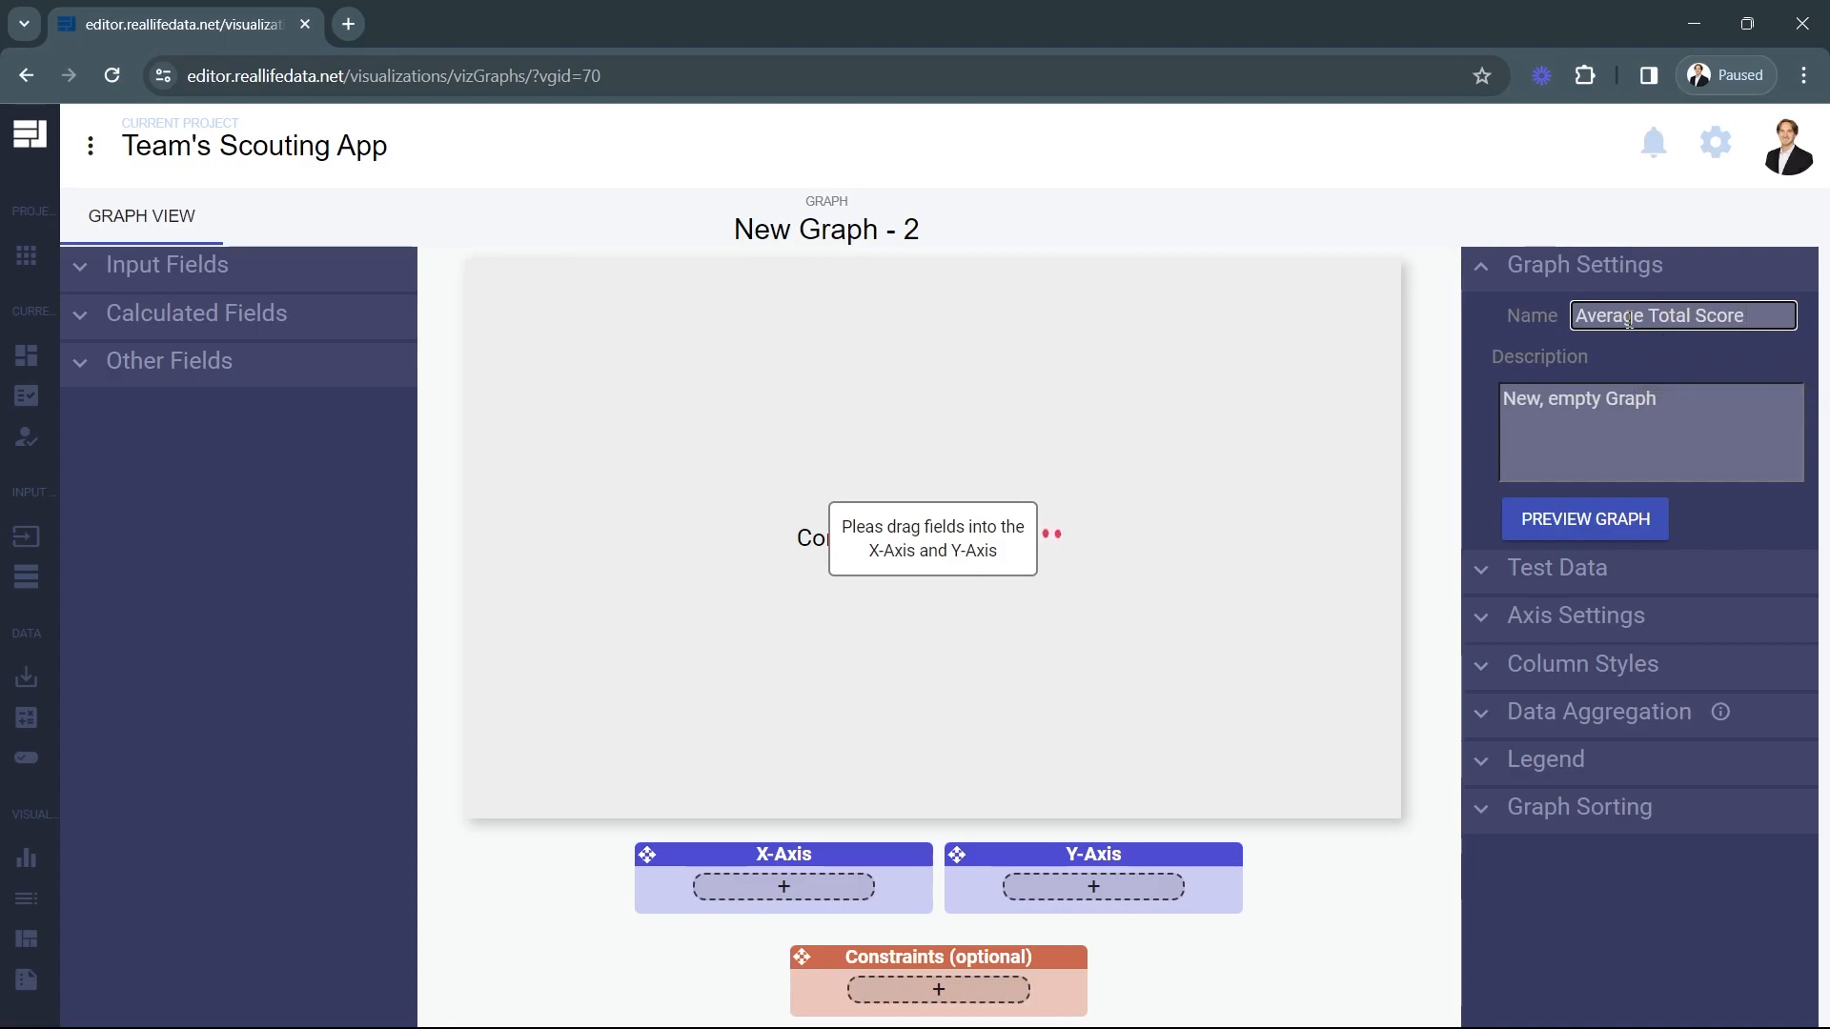
{"action": "left_click", "coordinate": [1695, 354]}
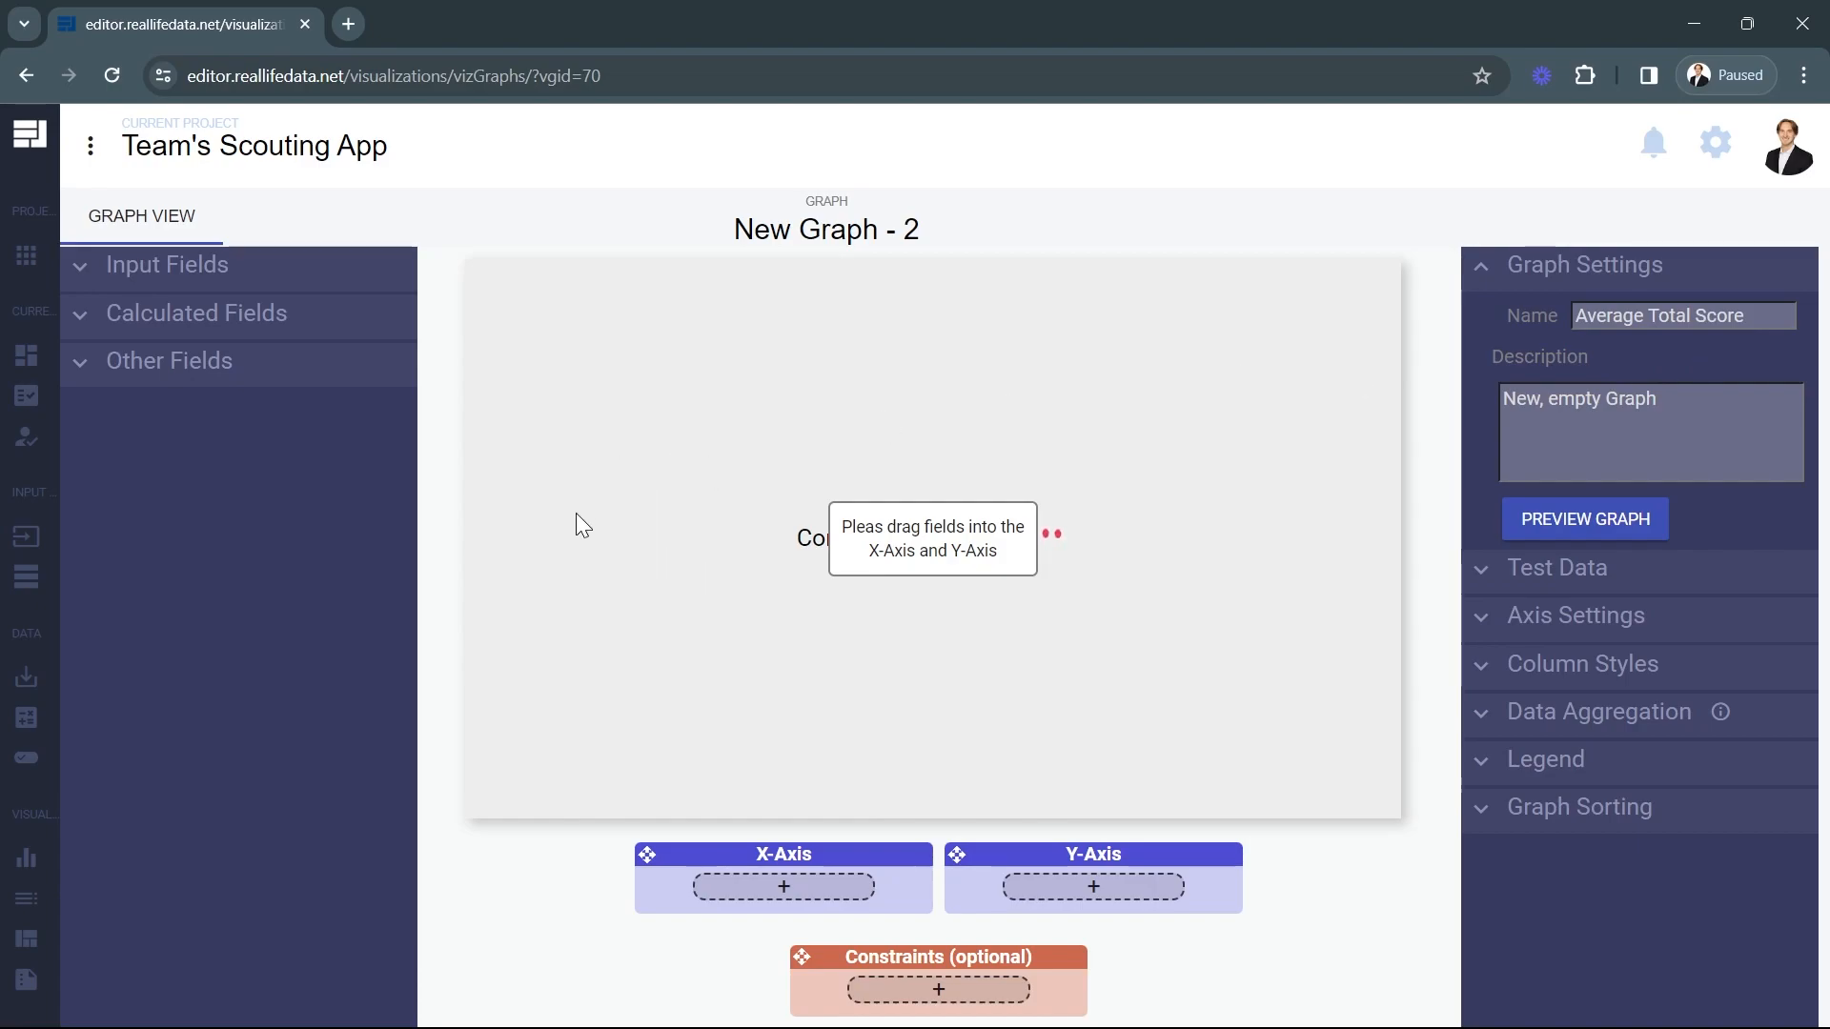
Assign the team number input field to the bar graph's X-Axis.
{"action": "left_click", "coordinate": [221, 267]}
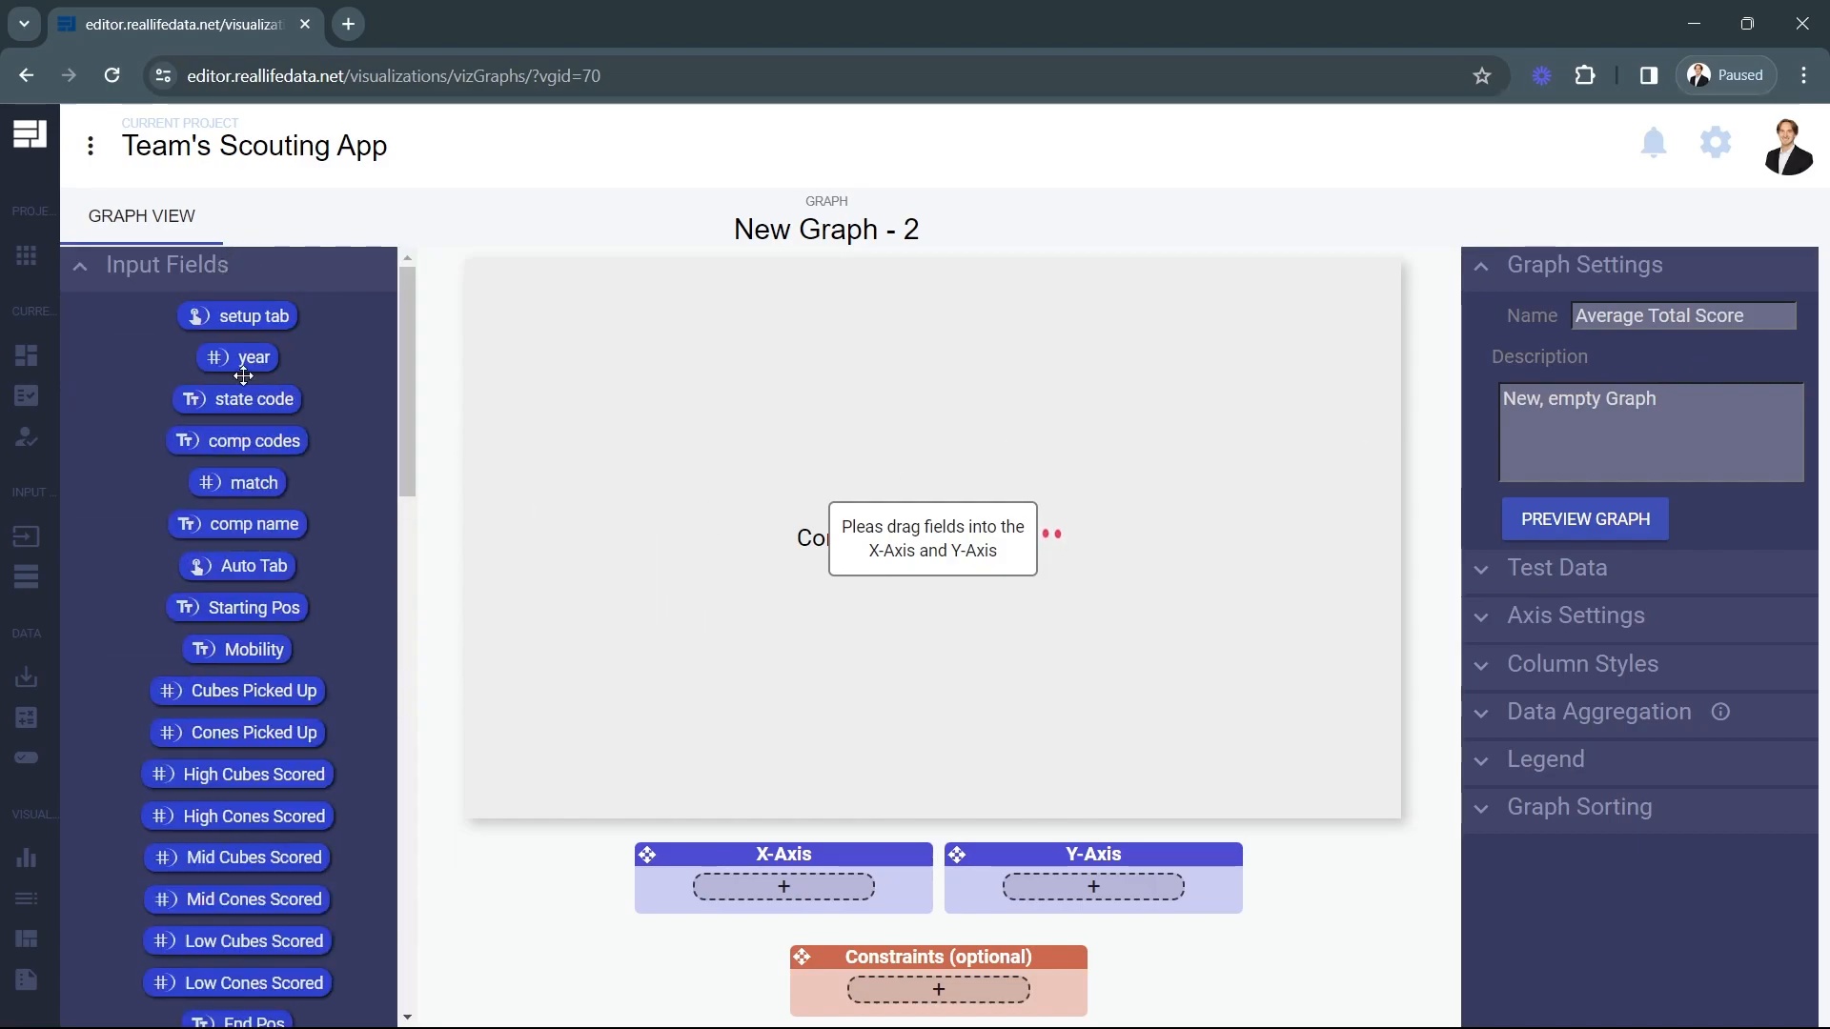
{"action": "scroll", "coordinate": [356, 572], "scroll_direction": "down", "scroll_amount": 15}
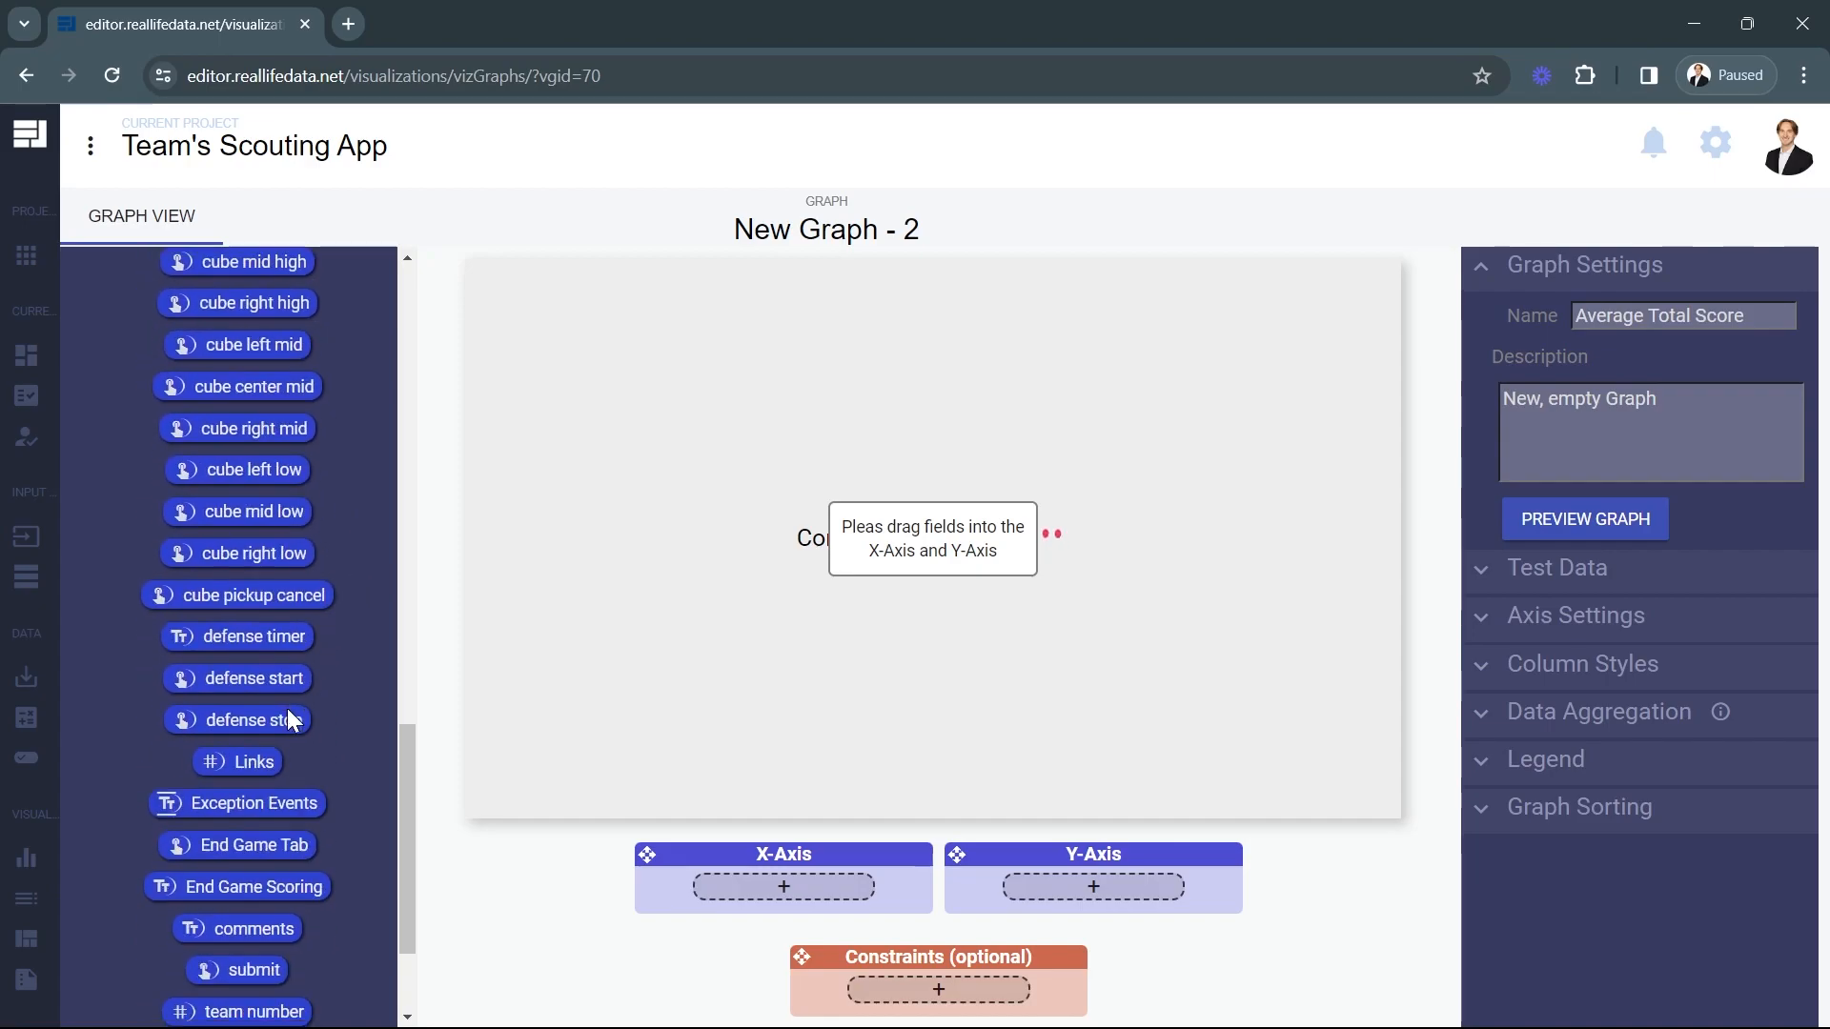
{"action": "left_click_drag", "start_coordinate": [272, 831], "coordinate": [784, 887]}
{"action": "scroll", "coordinate": [143, 349], "scroll_direction": "up", "scroll_amount": 15}
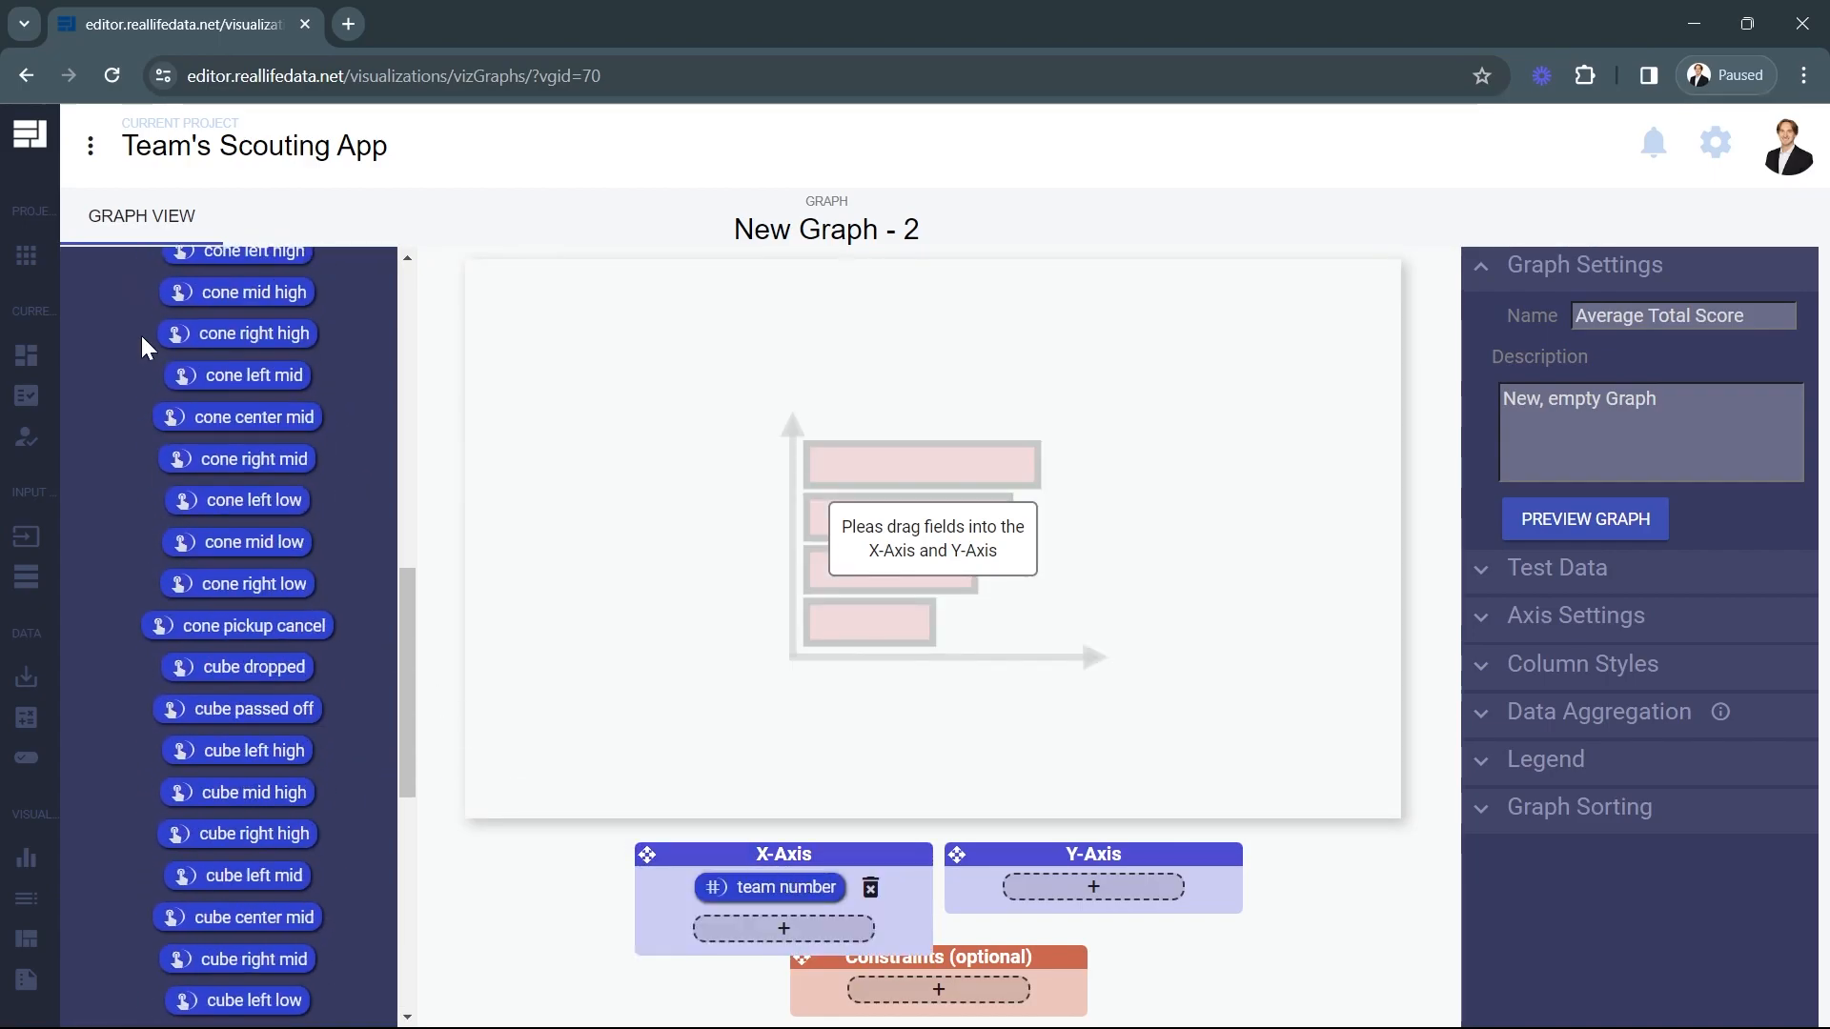
Assign the Avg Total Score calculated field to the bar graph's Y-Axis.
{"action": "left_click", "coordinate": [141, 270]}
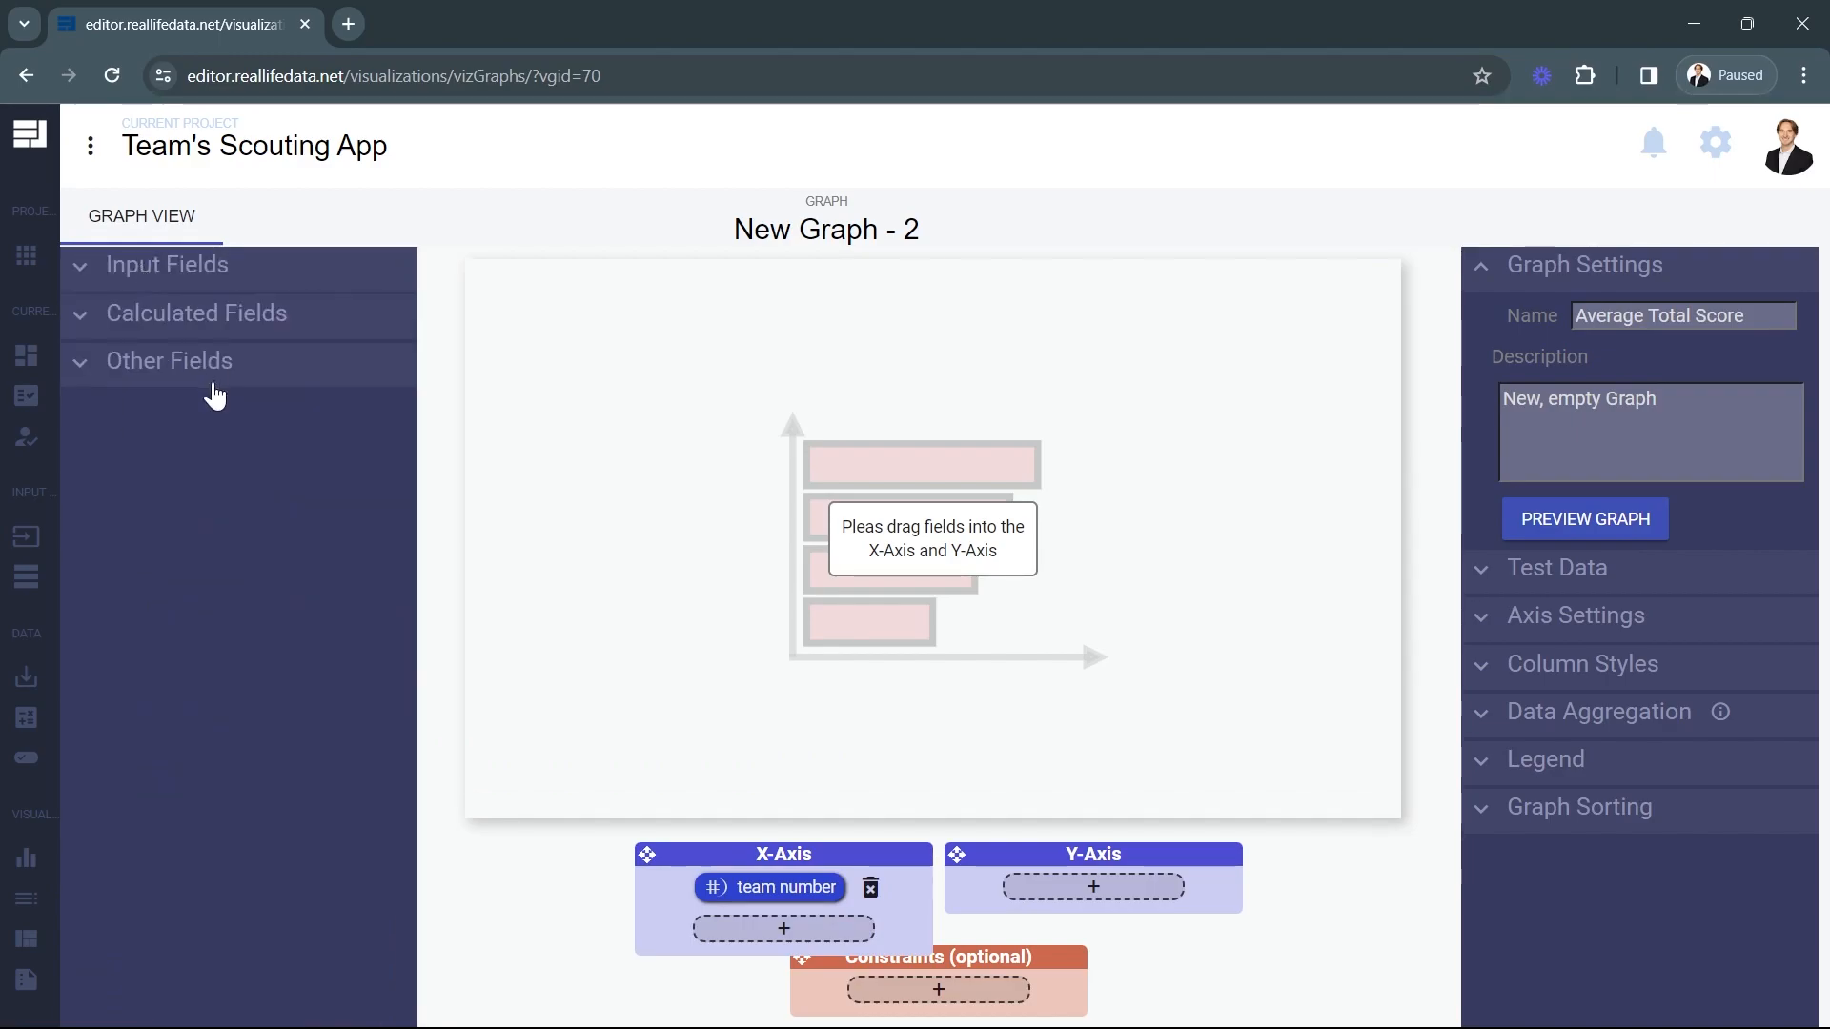
{"action": "left_click", "coordinate": [201, 319]}
{"action": "left_click_drag", "start_coordinate": [181, 363], "coordinate": [1038, 834]}
{"action": "scroll", "coordinate": [296, 758], "scroll_direction": "down", "scroll_amount": 10}
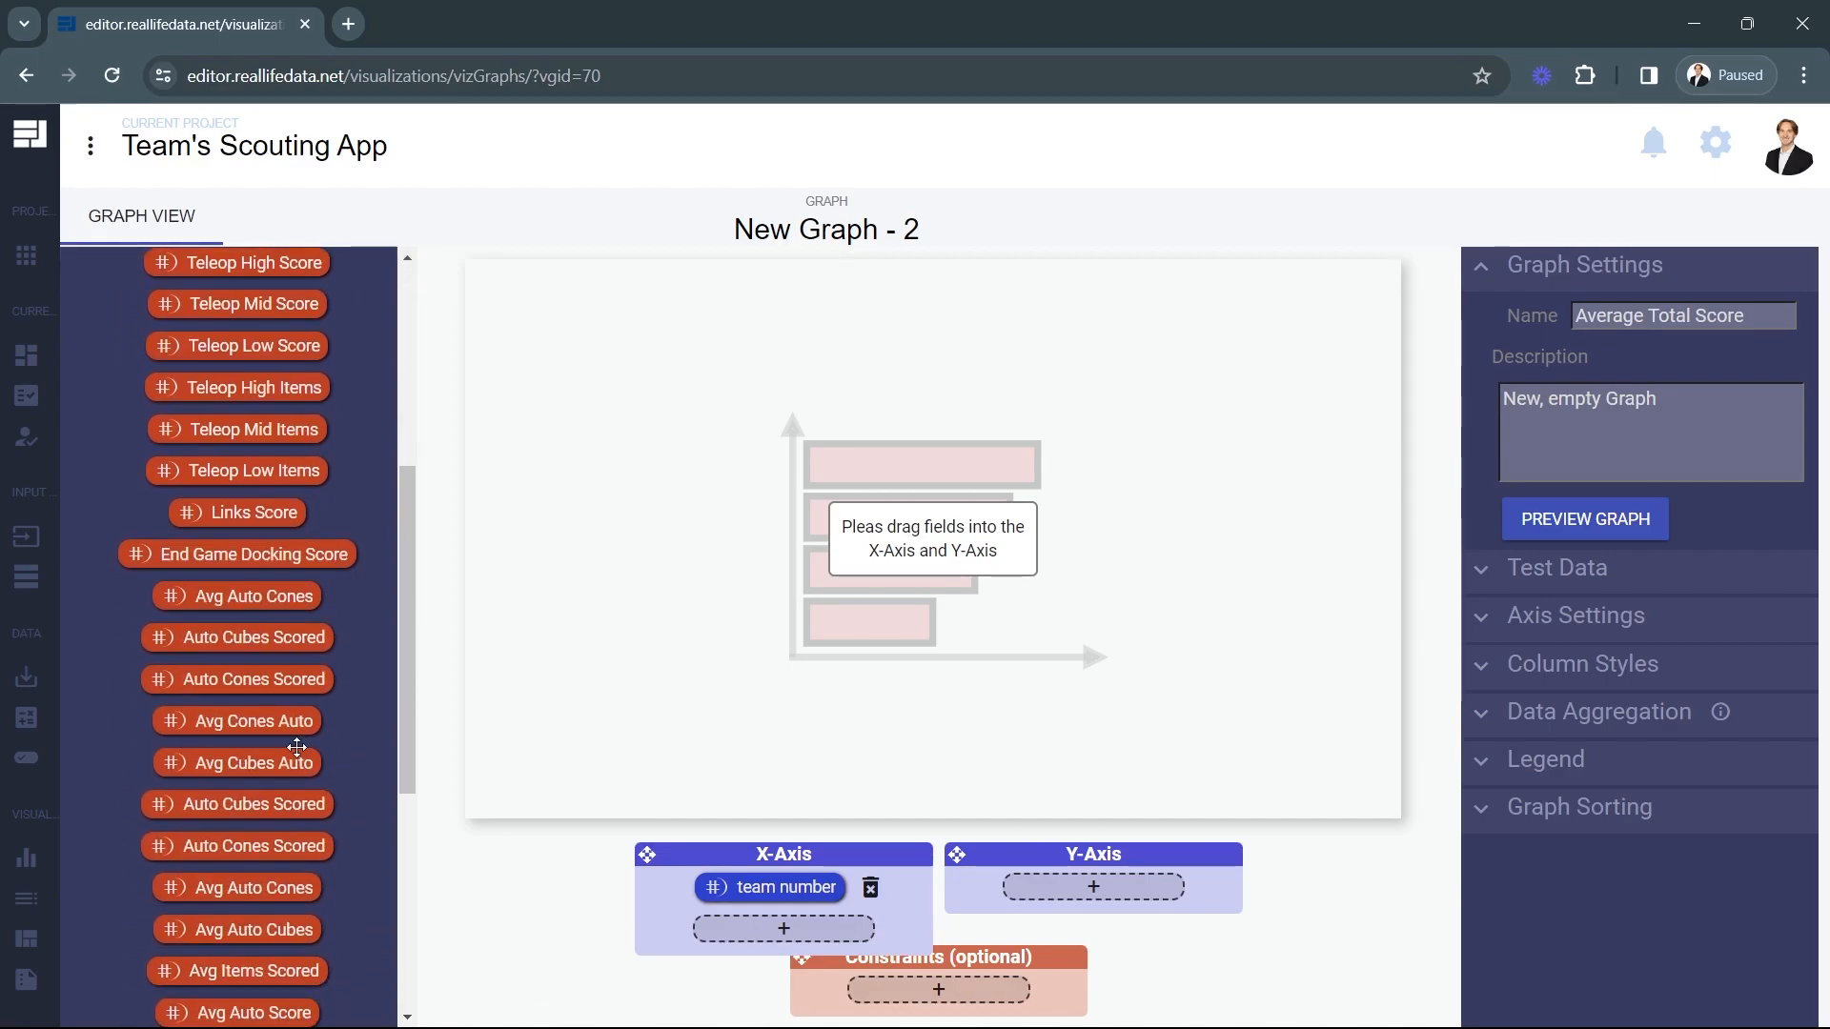
{"action": "left_click_drag", "start_coordinate": [202, 722], "coordinate": [1096, 884]}
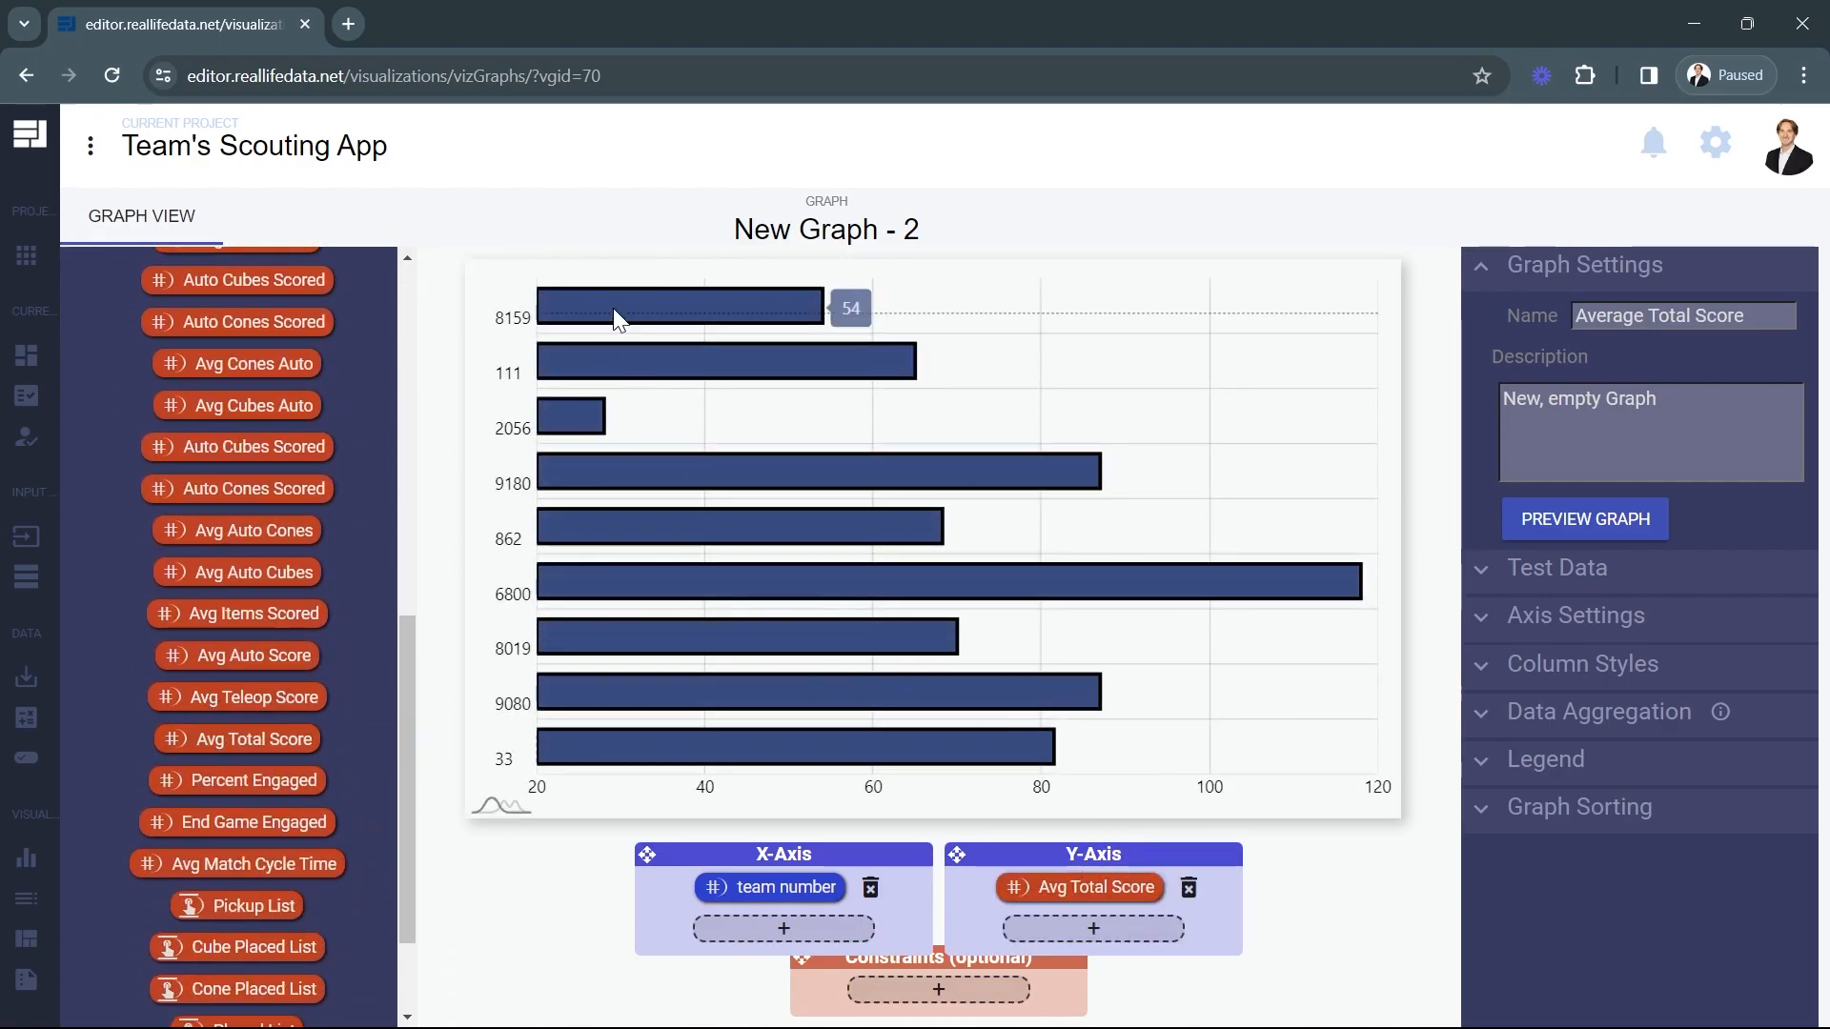
Sort the bar graph on the Avg Total Score field.
{"action": "left_click", "coordinate": [1586, 616]}
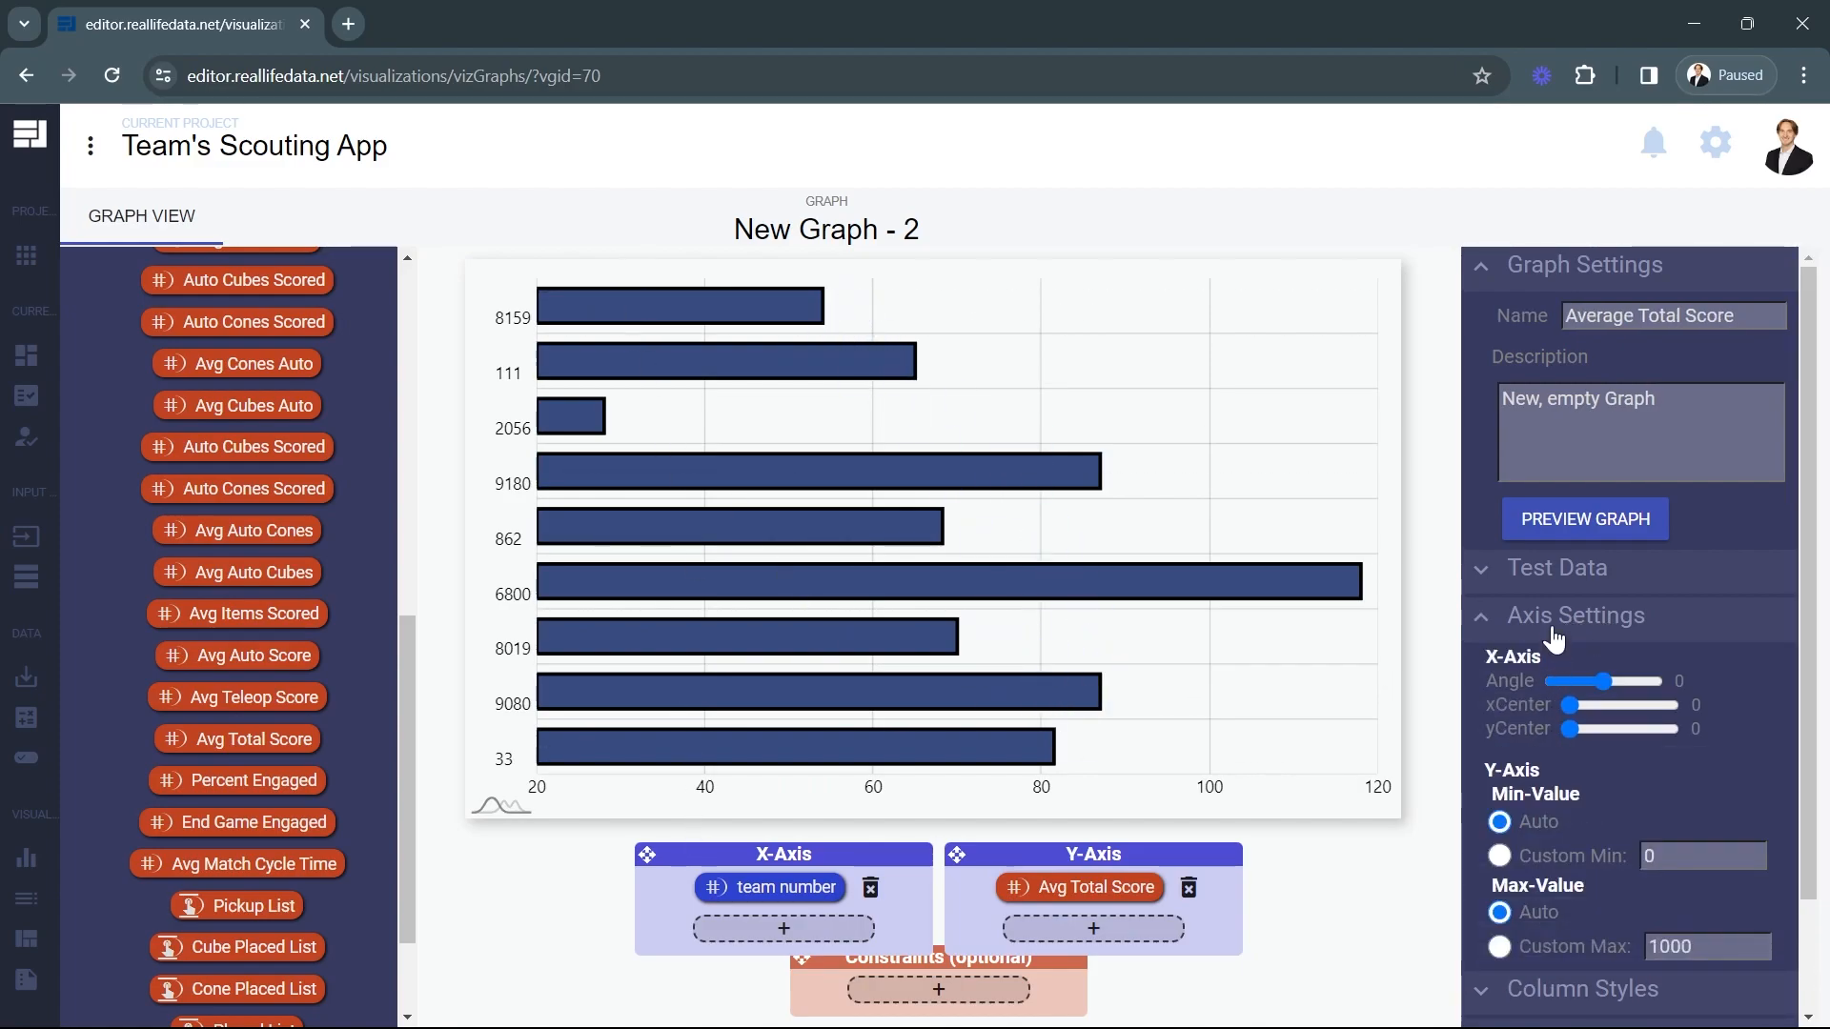
{"action": "left_click", "coordinate": [1555, 630]}
{"action": "left_click", "coordinate": [1561, 812]}
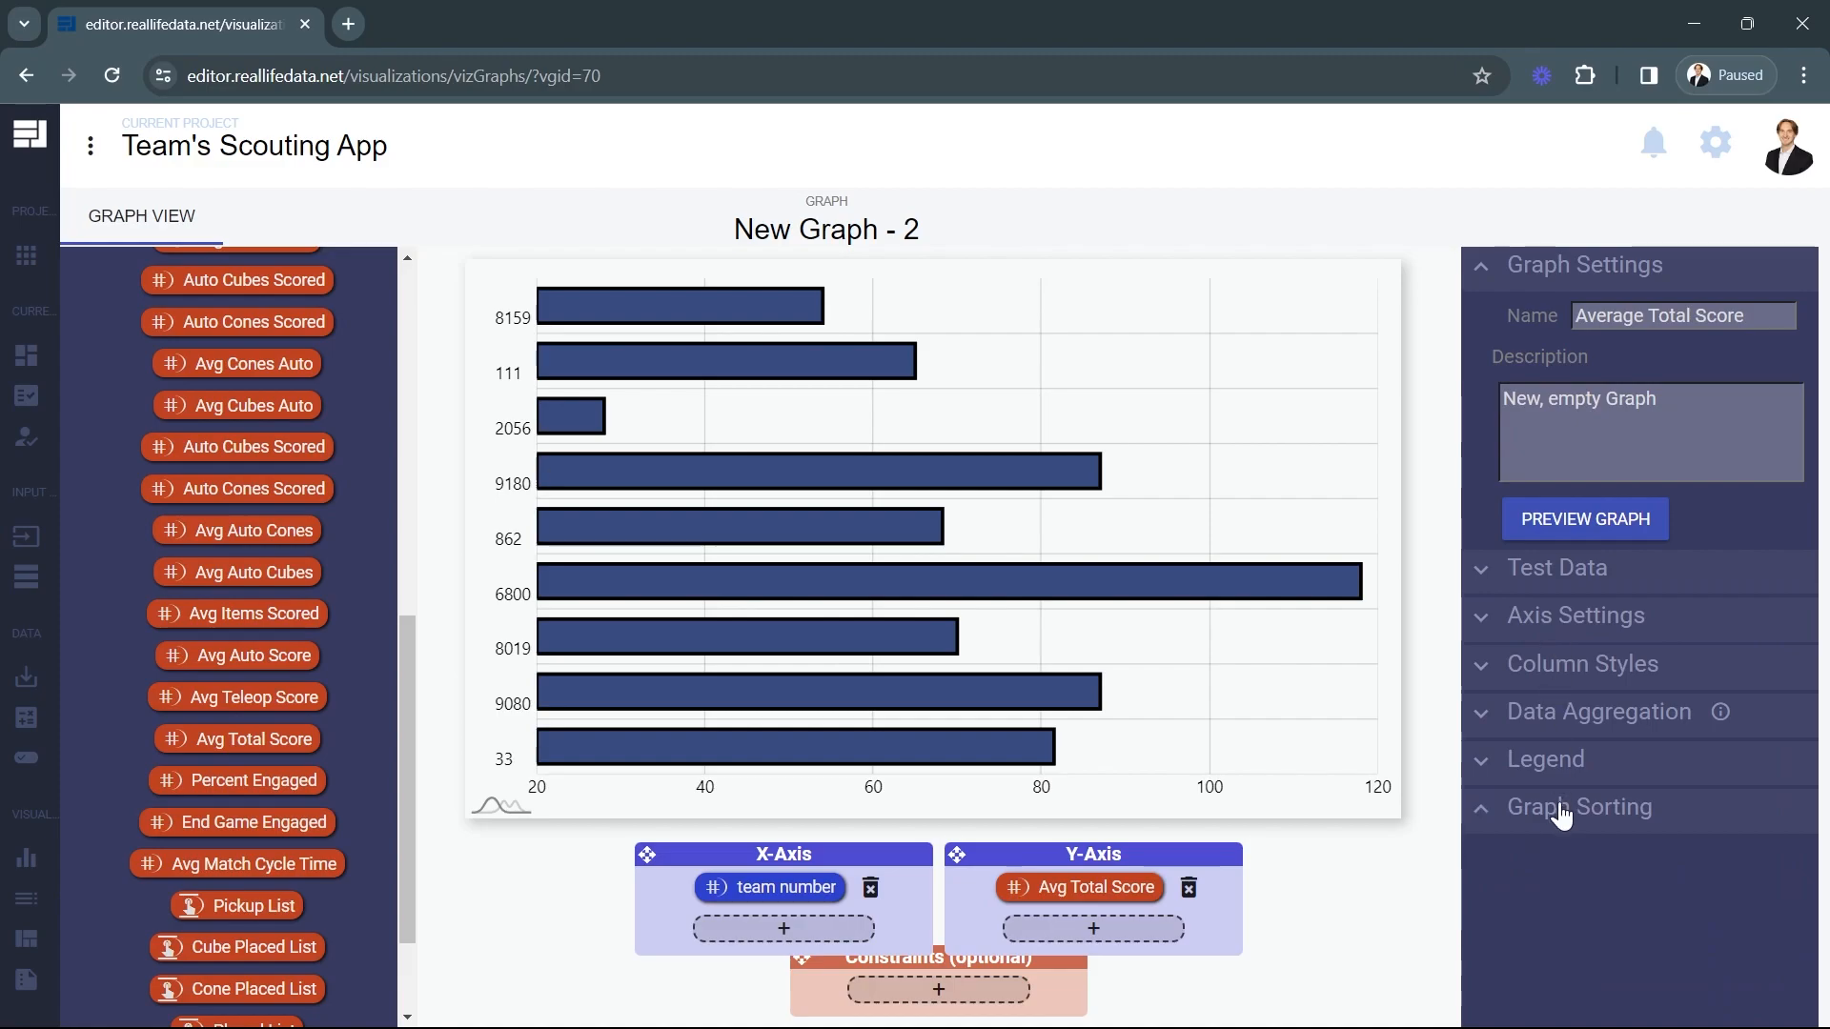
{"action": "left_click", "coordinate": [1500, 946]}
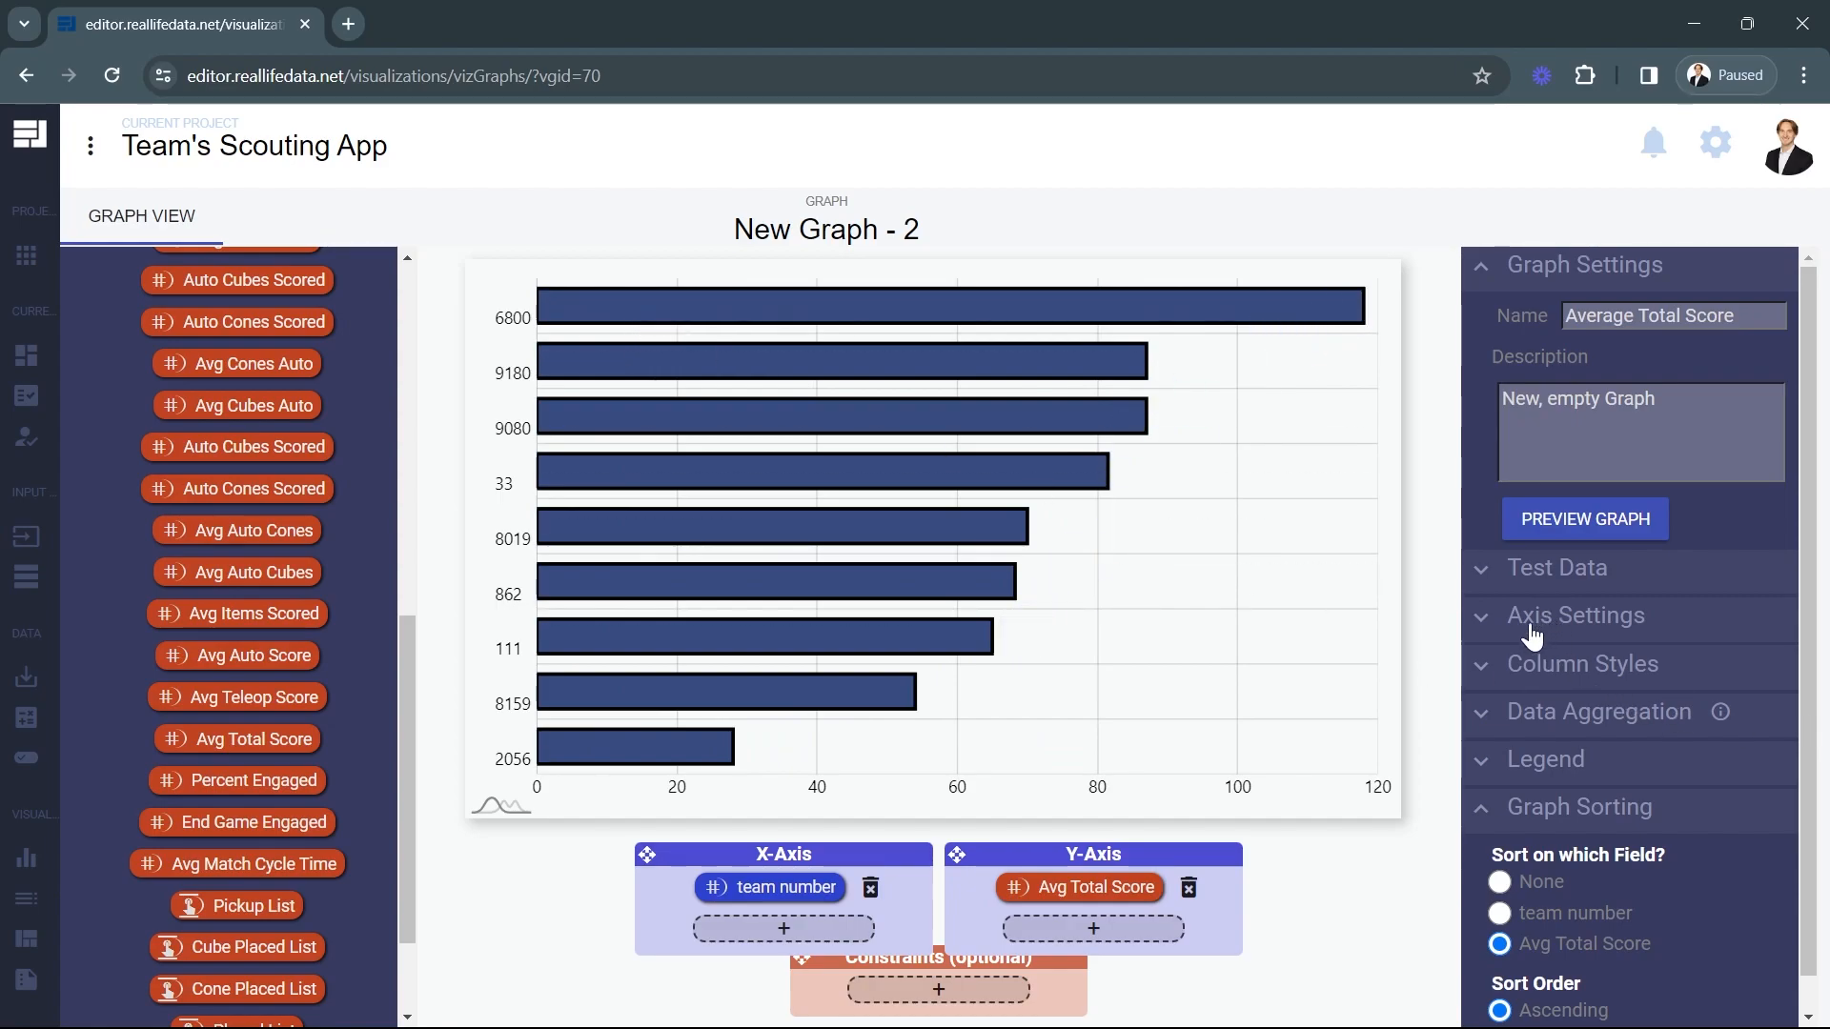
Set the test data's max rows to 71 and the X-Axis xCenter to 100 and yCenter to 40.
{"action": "left_click", "coordinate": [1501, 584]}
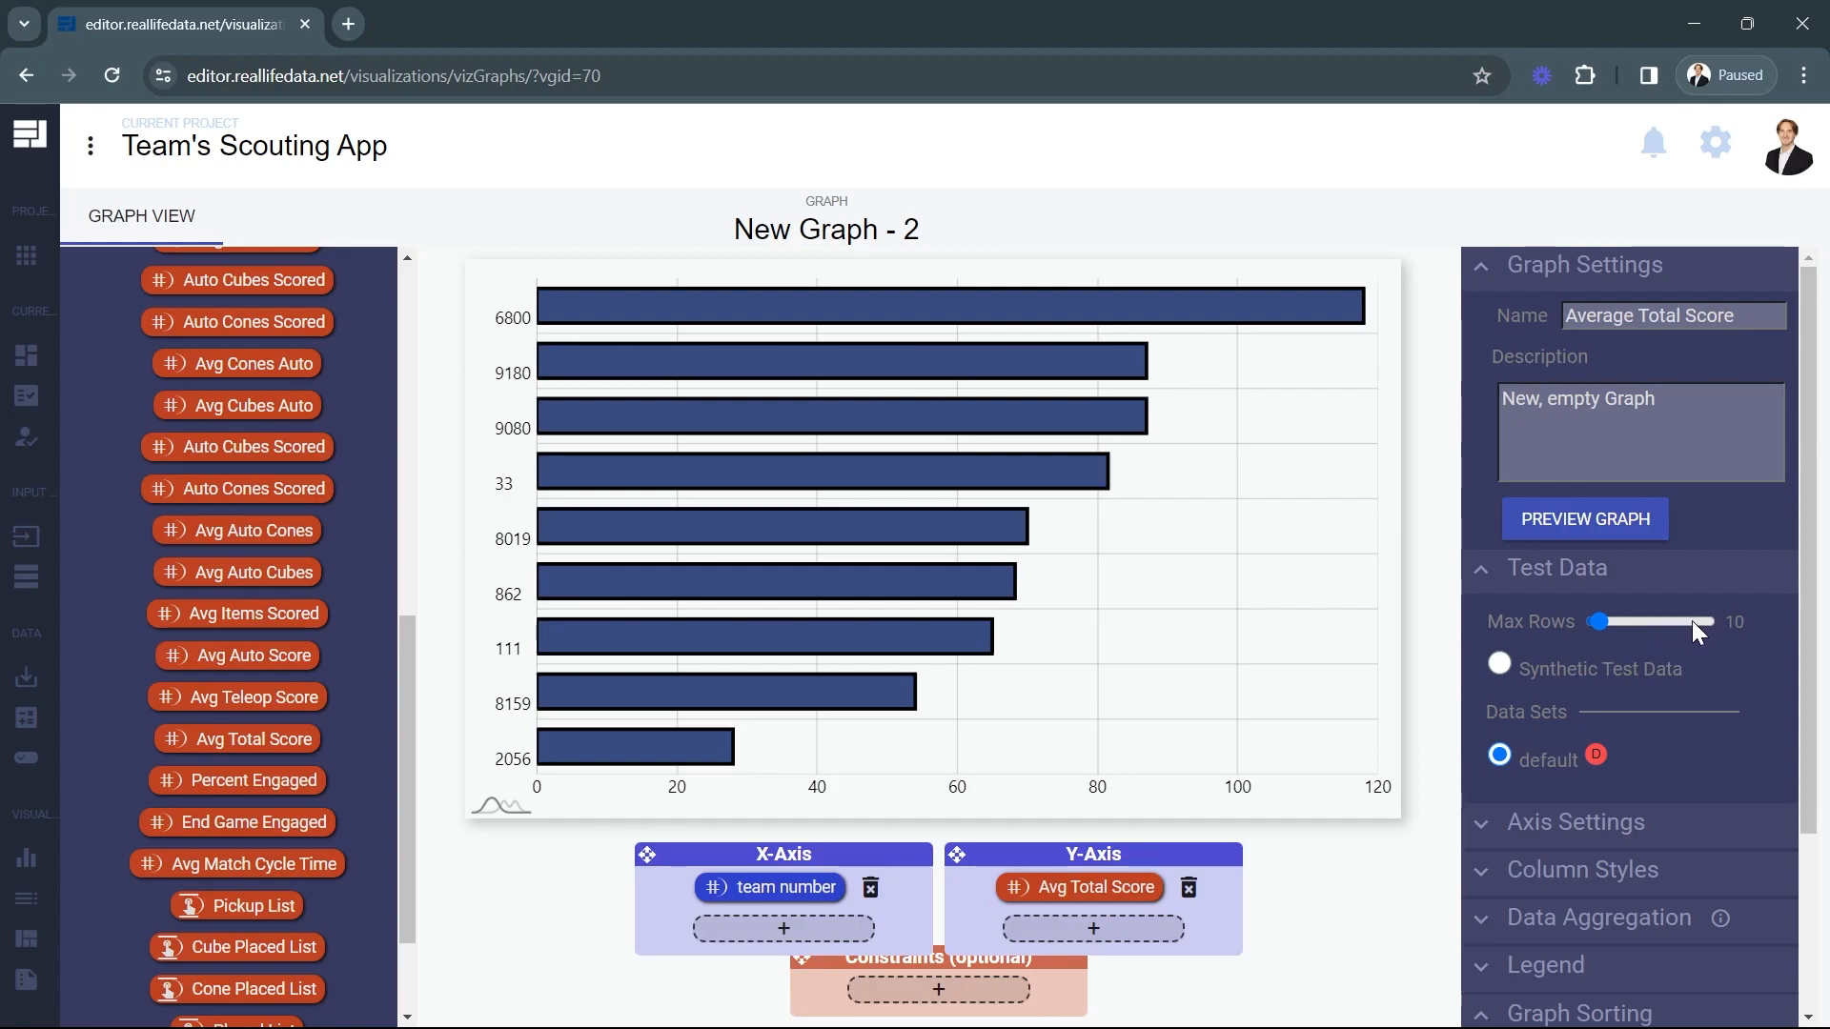
{"action": "left_click", "coordinate": [1630, 619]}
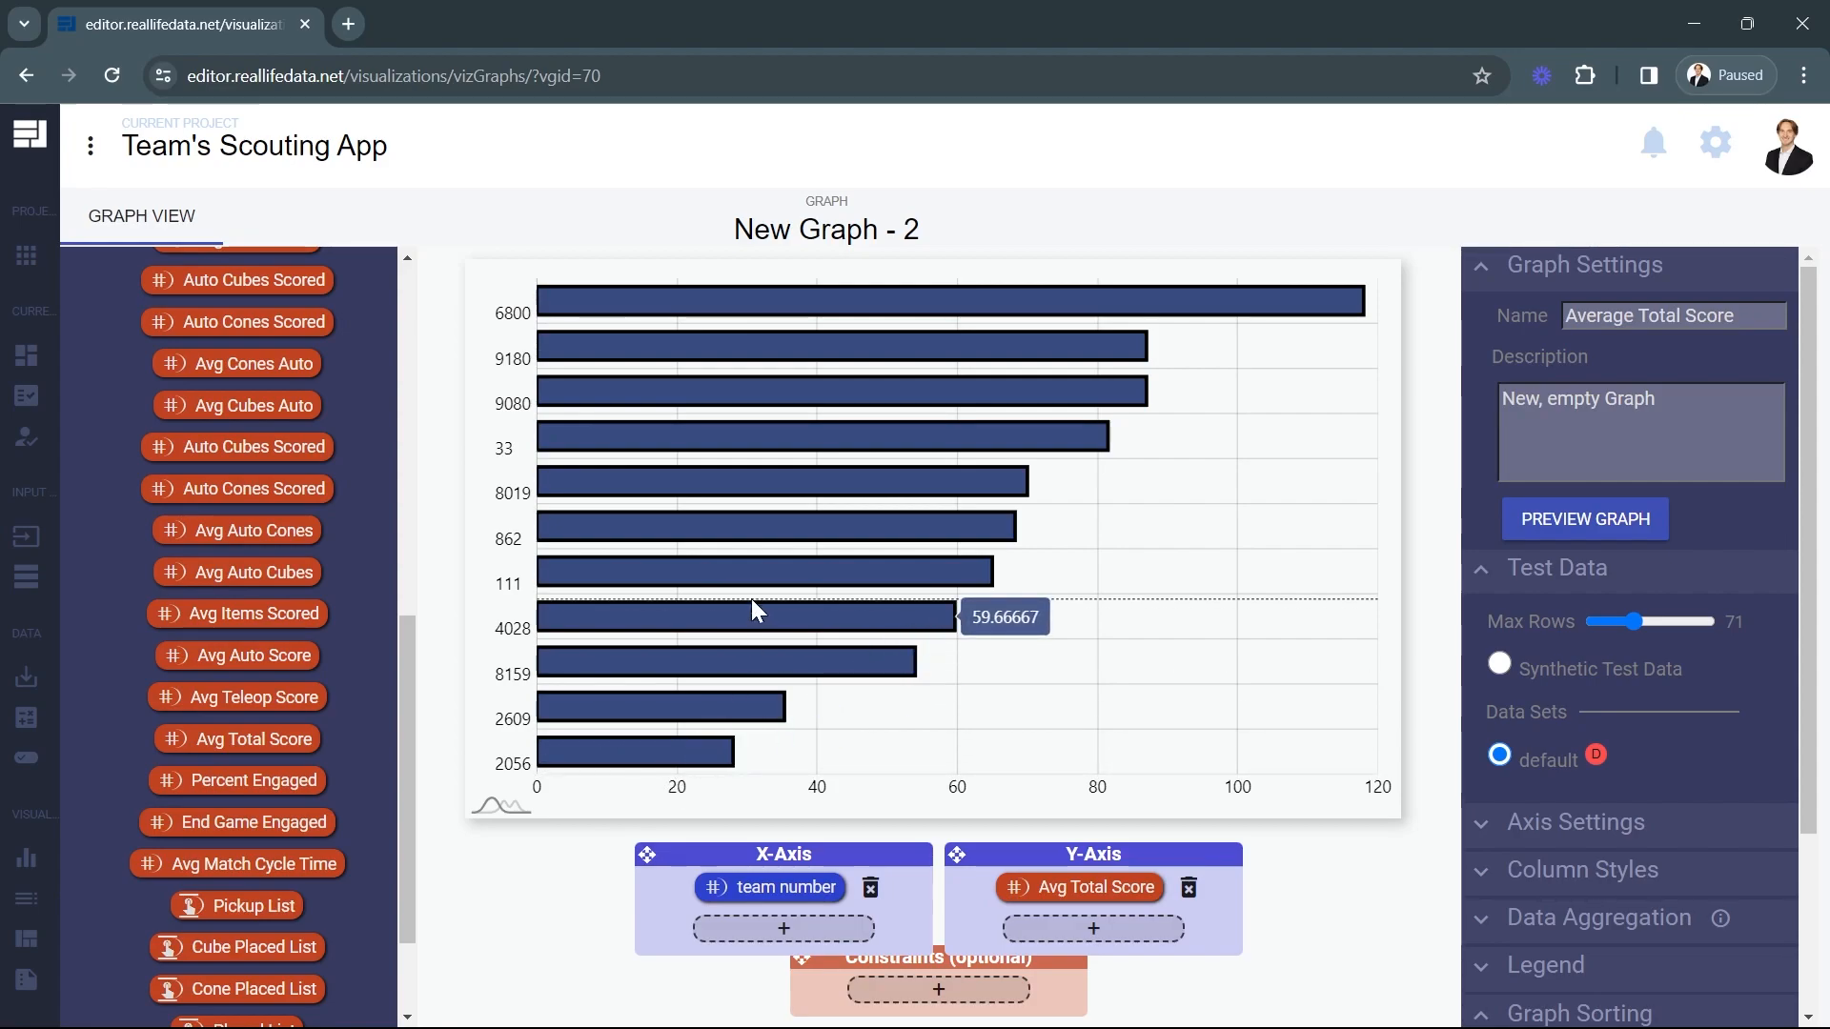
{"action": "left_click", "coordinate": [1493, 274]}
{"action": "left_click", "coordinate": [1511, 587]}
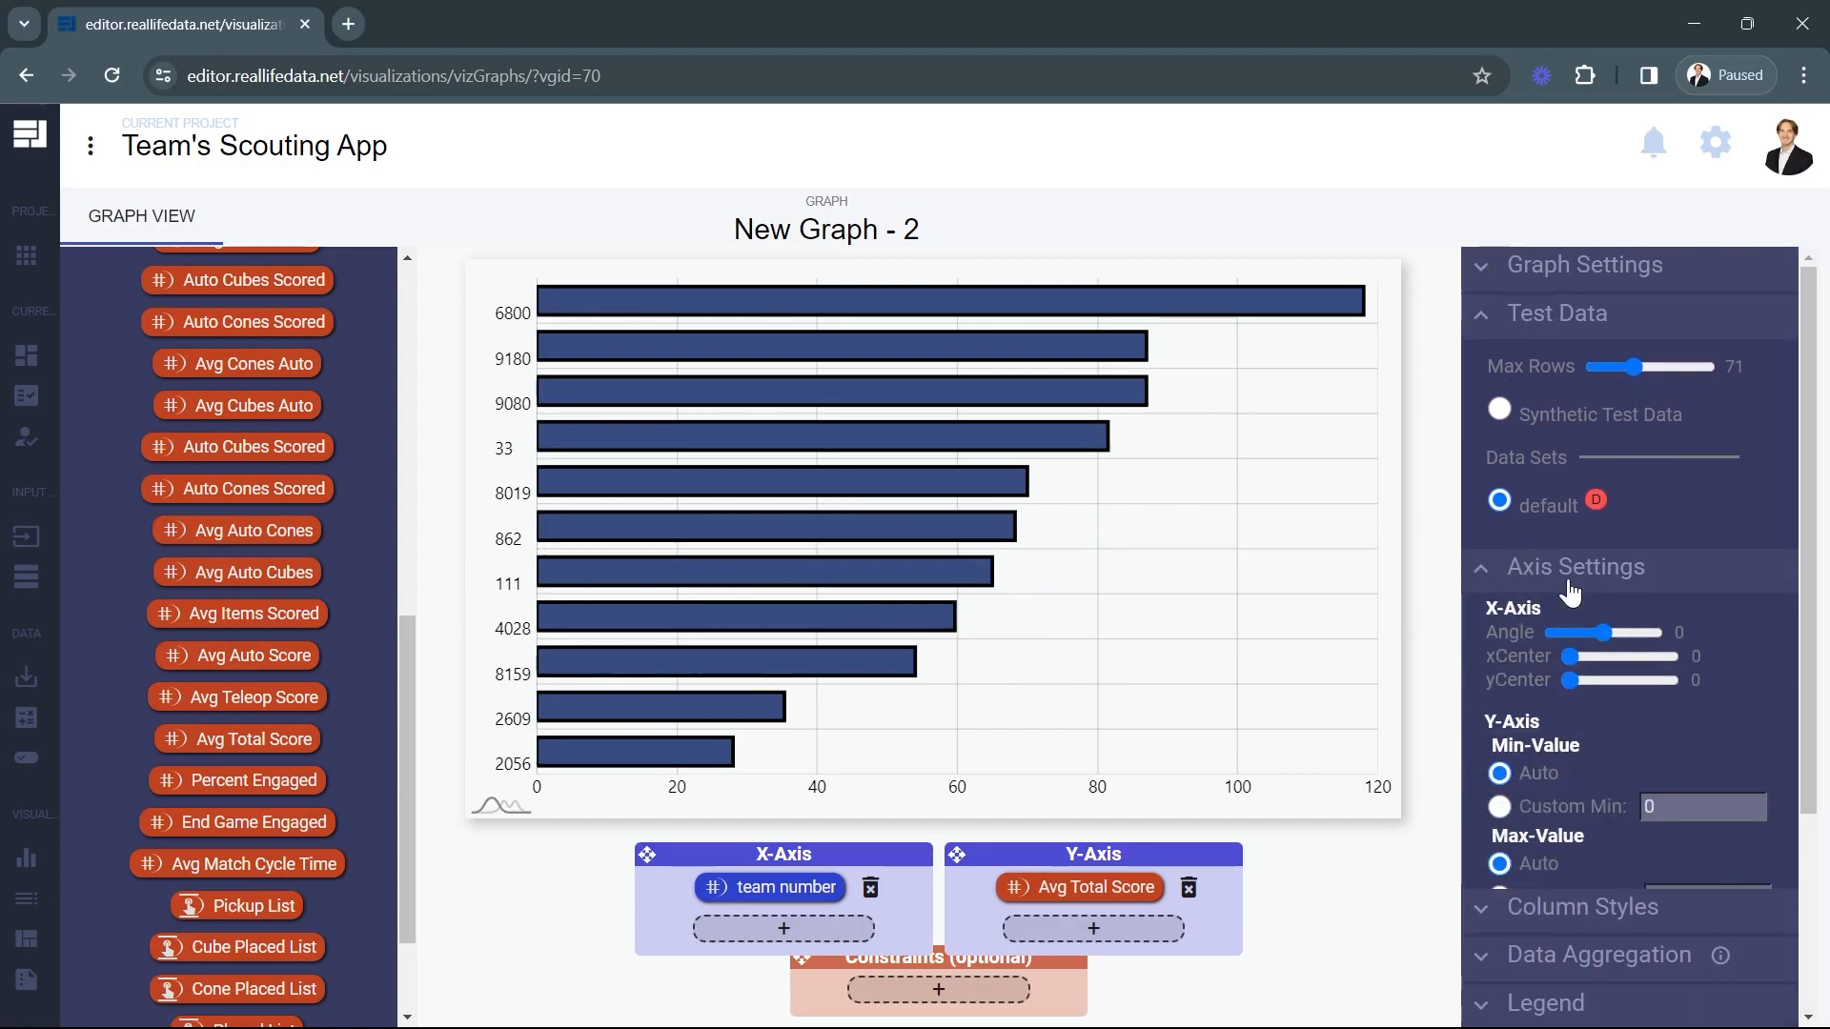
{"action": "left_click_drag", "start_coordinate": [1566, 683], "coordinate": [1674, 656]}
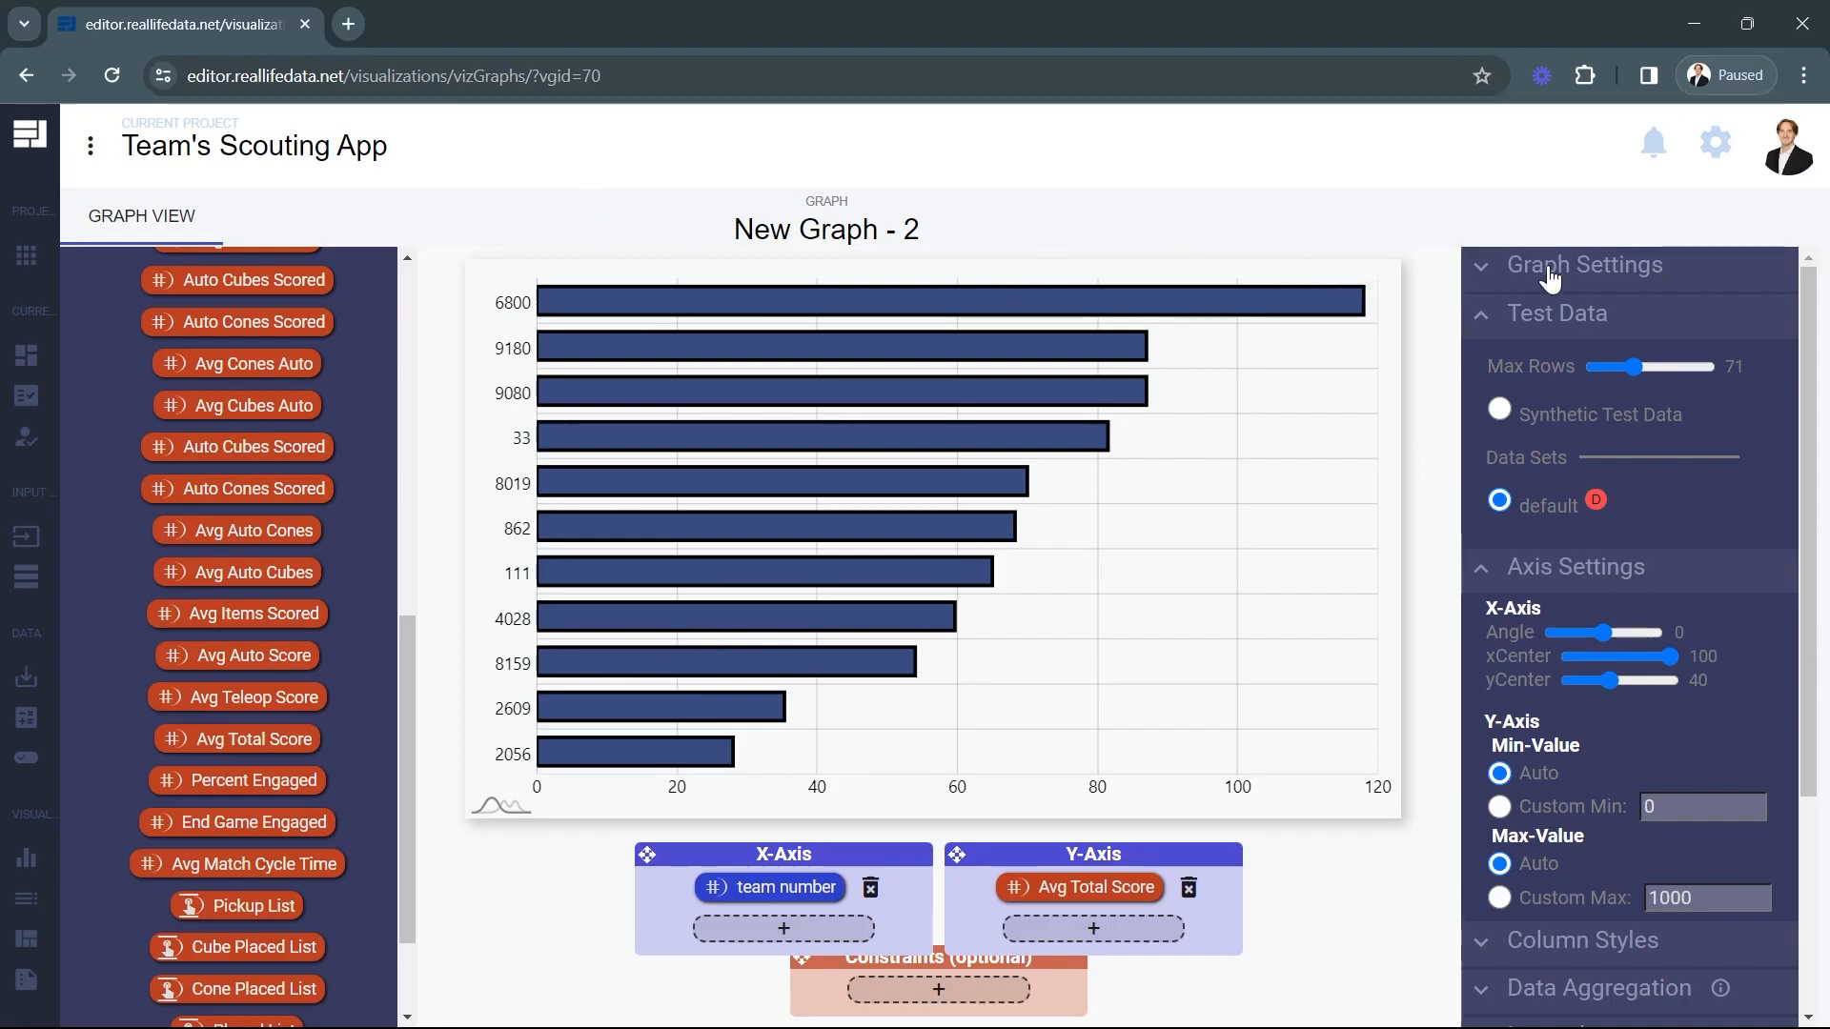
Return to managing the graphs, add and open another new graph, and make it a Simple Line Graph.
{"action": "mouse_move", "coordinate": [38, 839]}
{"action": "left_click", "coordinate": [113, 862]}
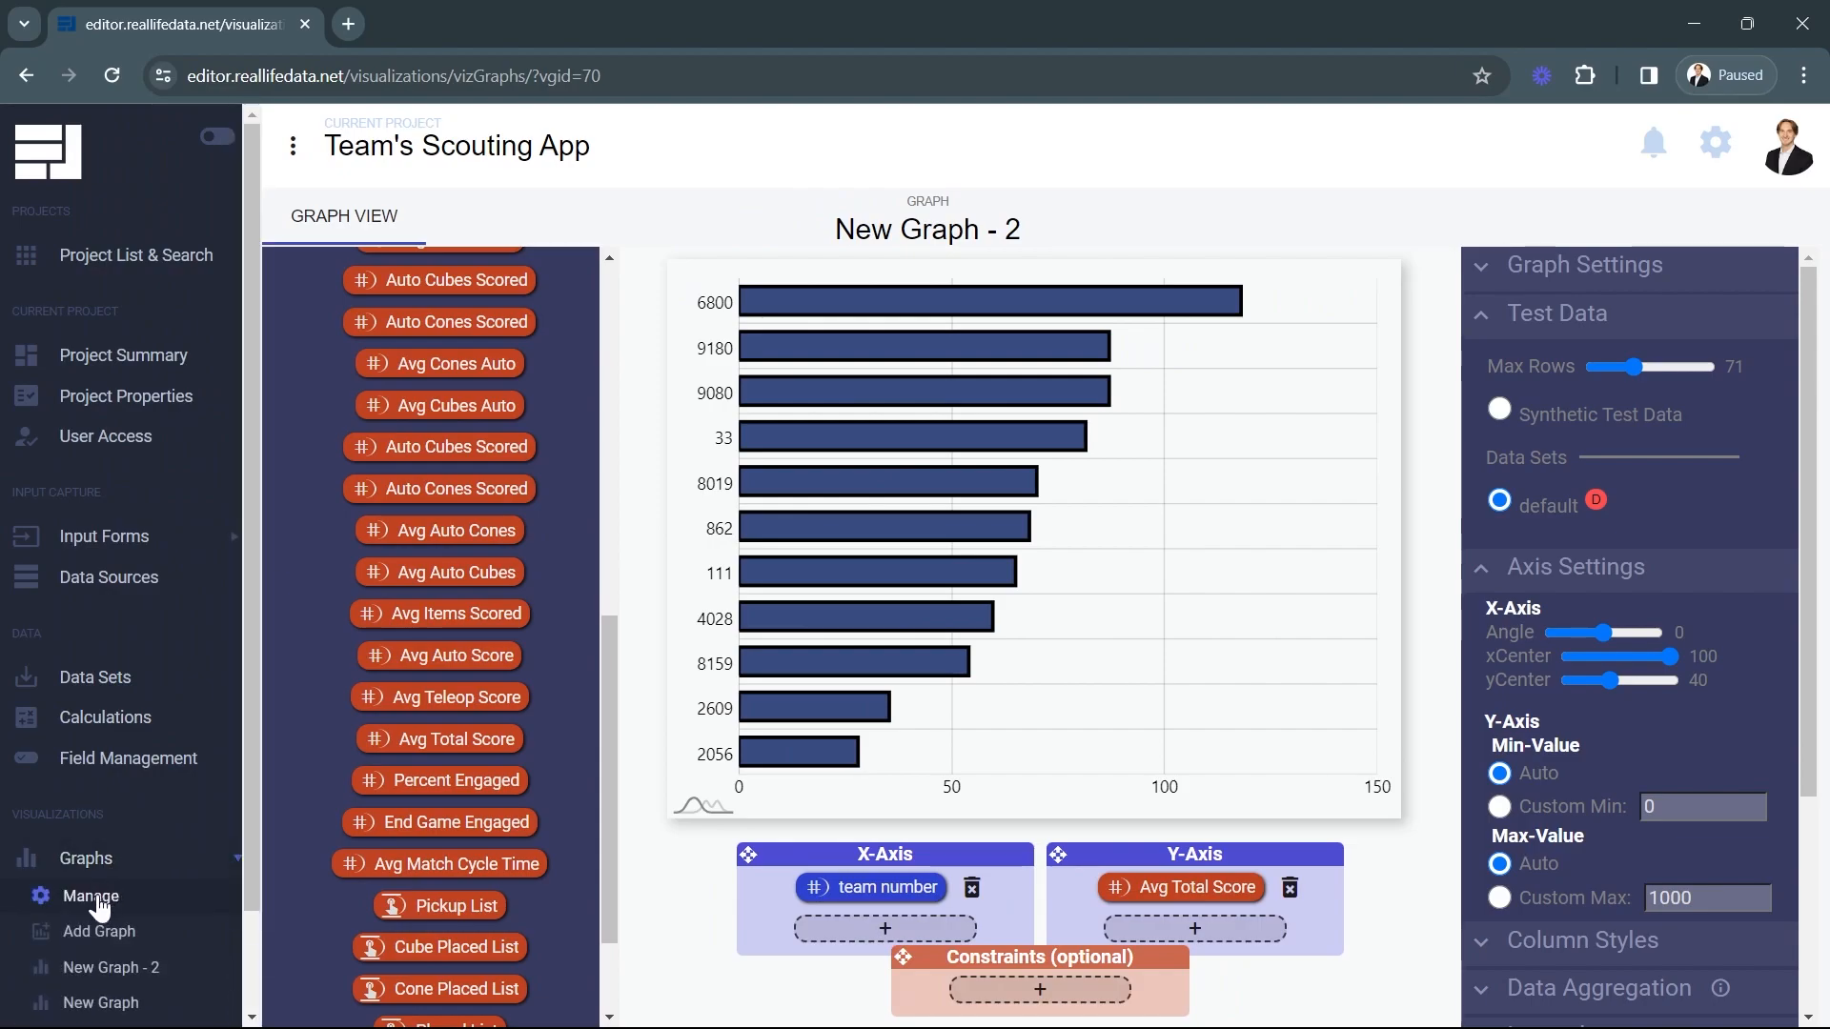
{"action": "left_click", "coordinate": [95, 898]}
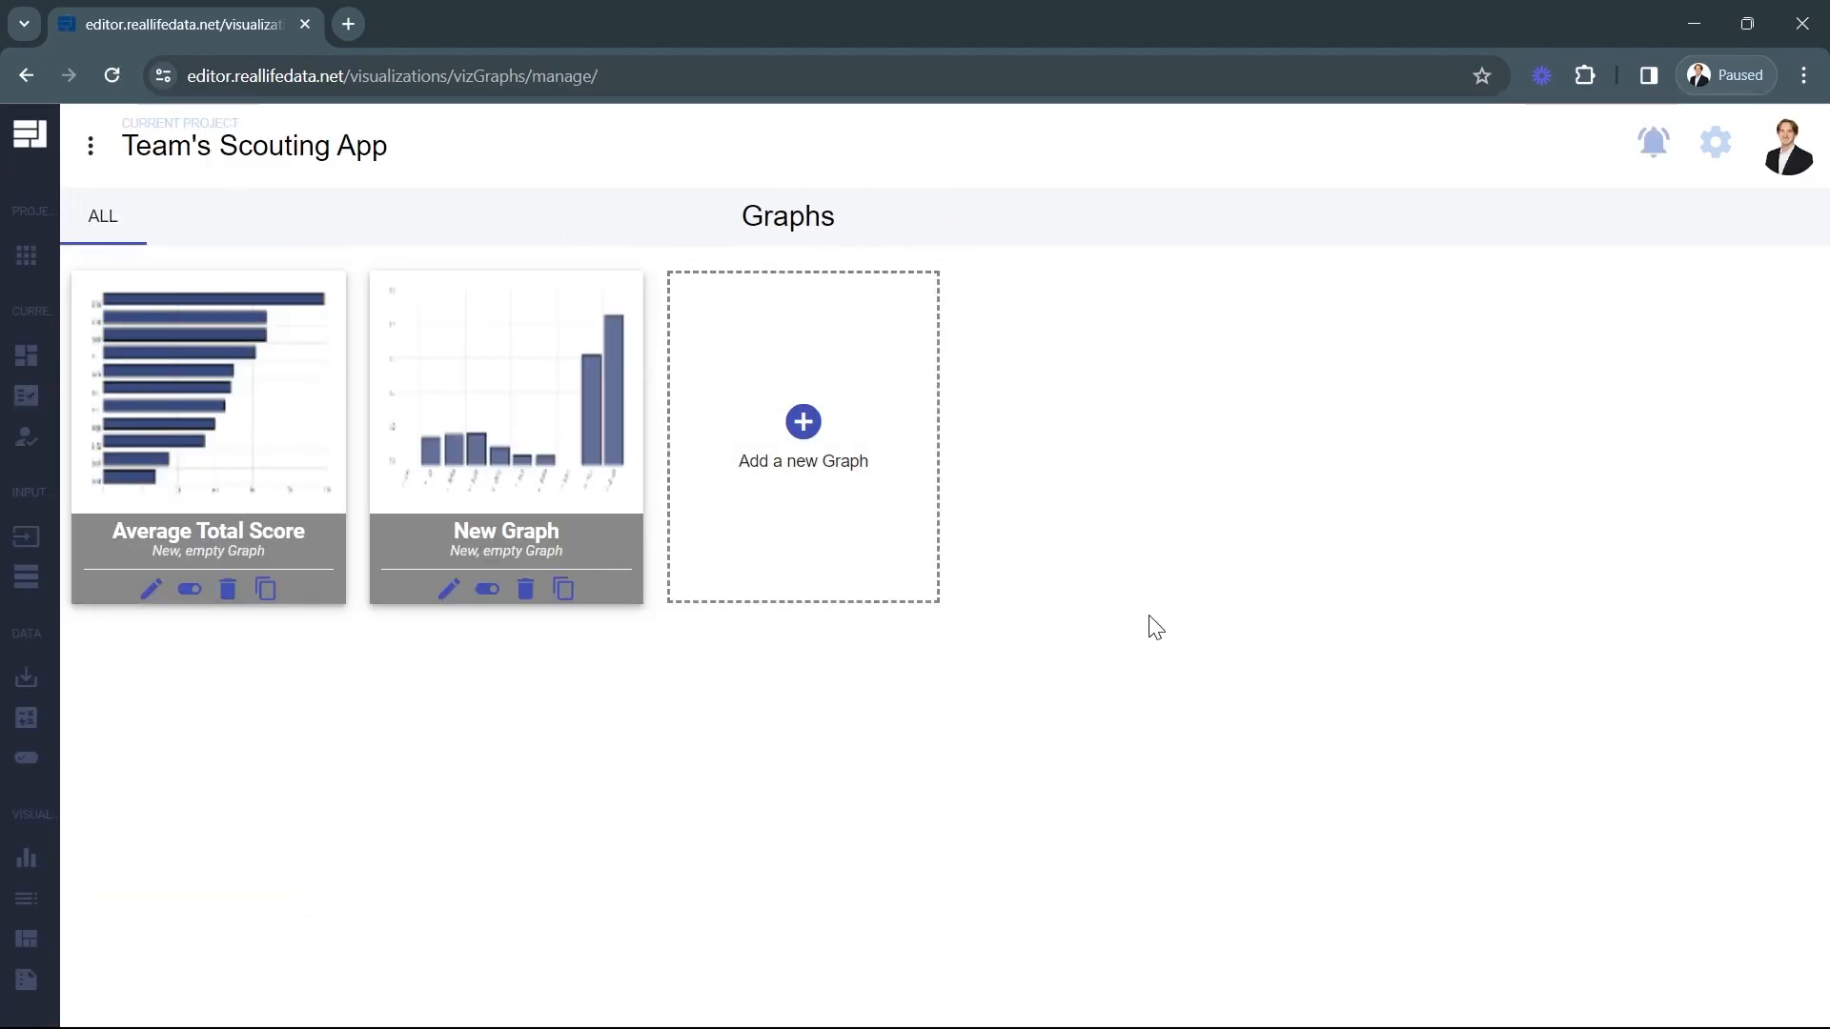
{"action": "left_click", "coordinate": [906, 551]}
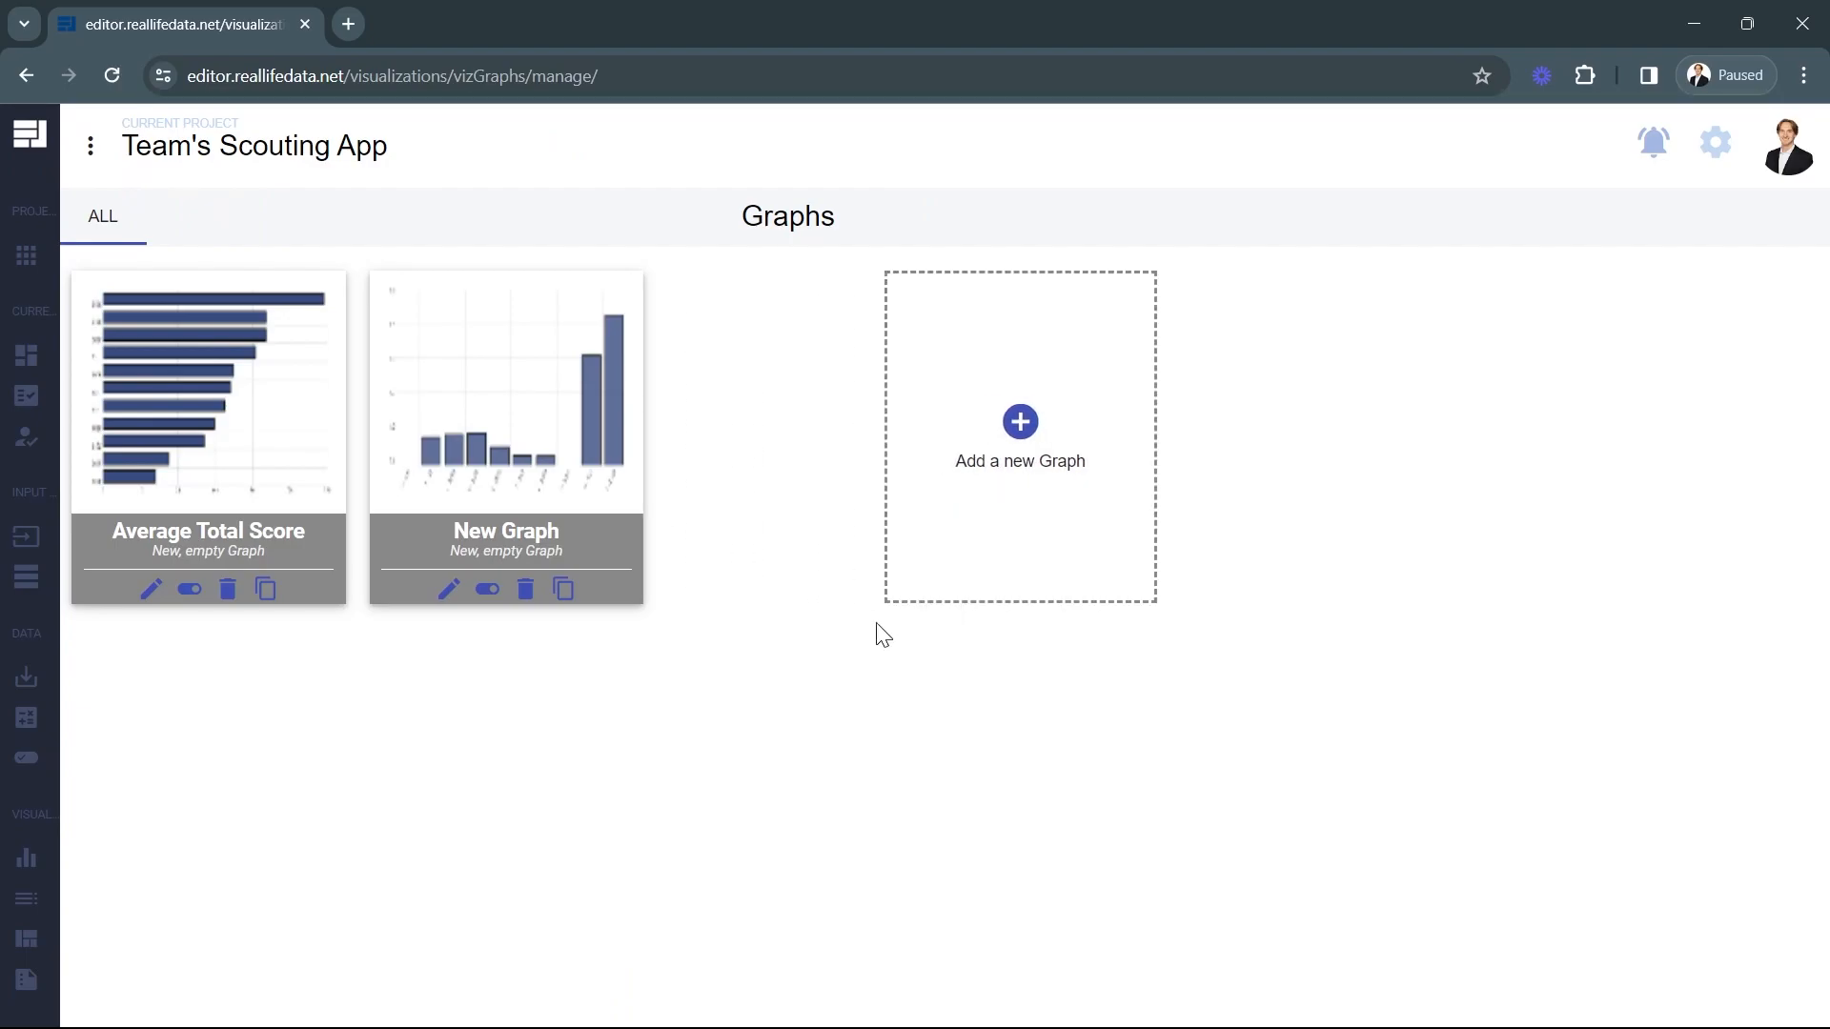
{"action": "left_click", "coordinate": [796, 458]}
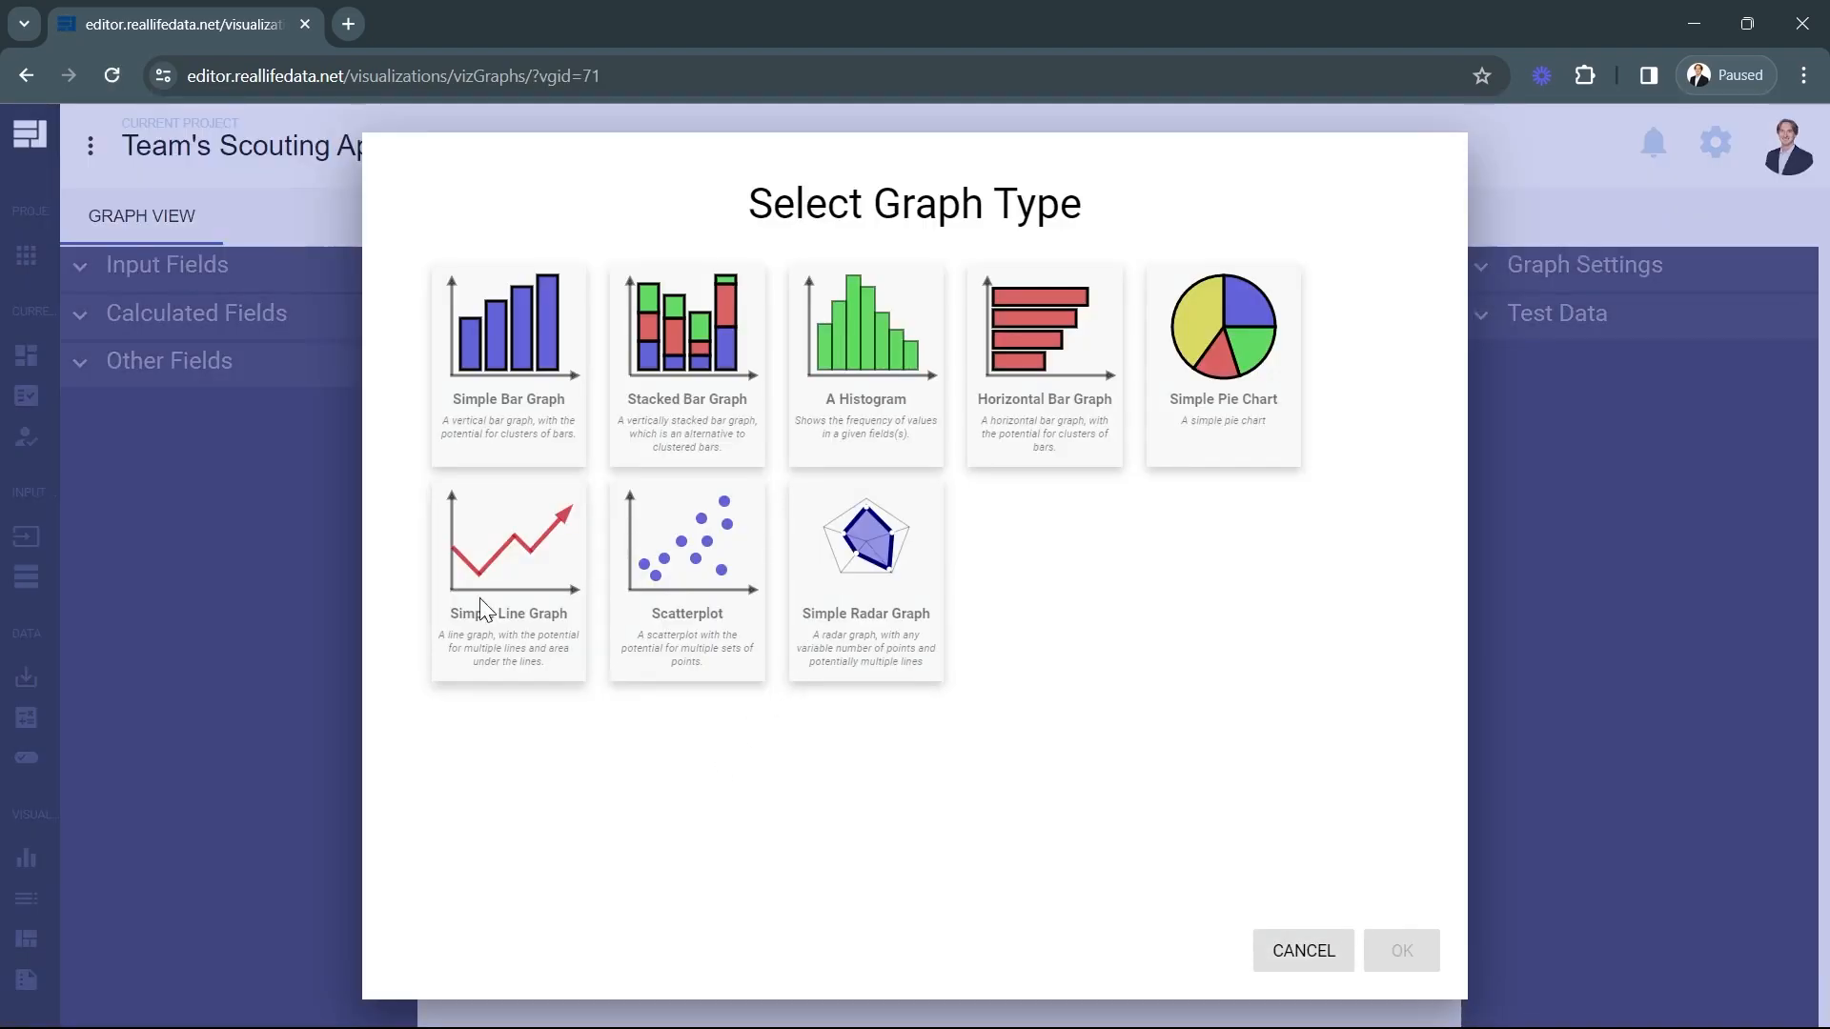
{"action": "left_click", "coordinate": [493, 537]}
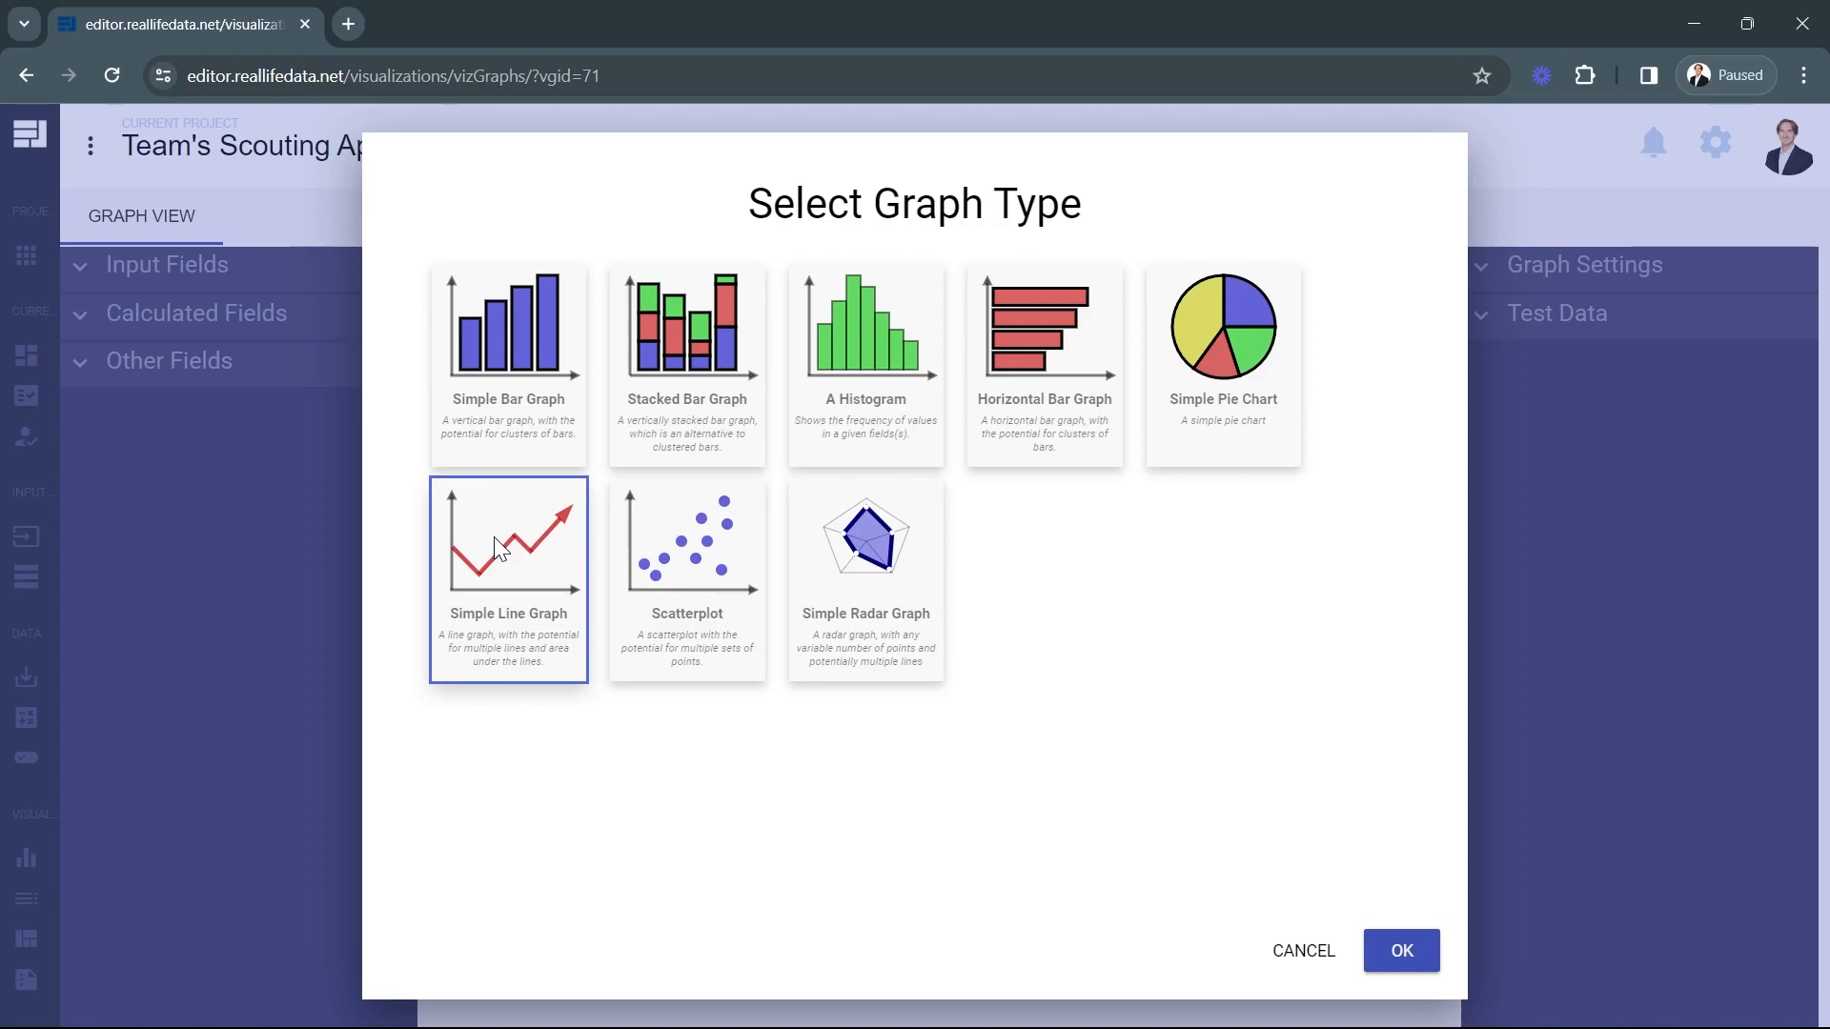
{"action": "left_click", "coordinate": [1401, 952]}
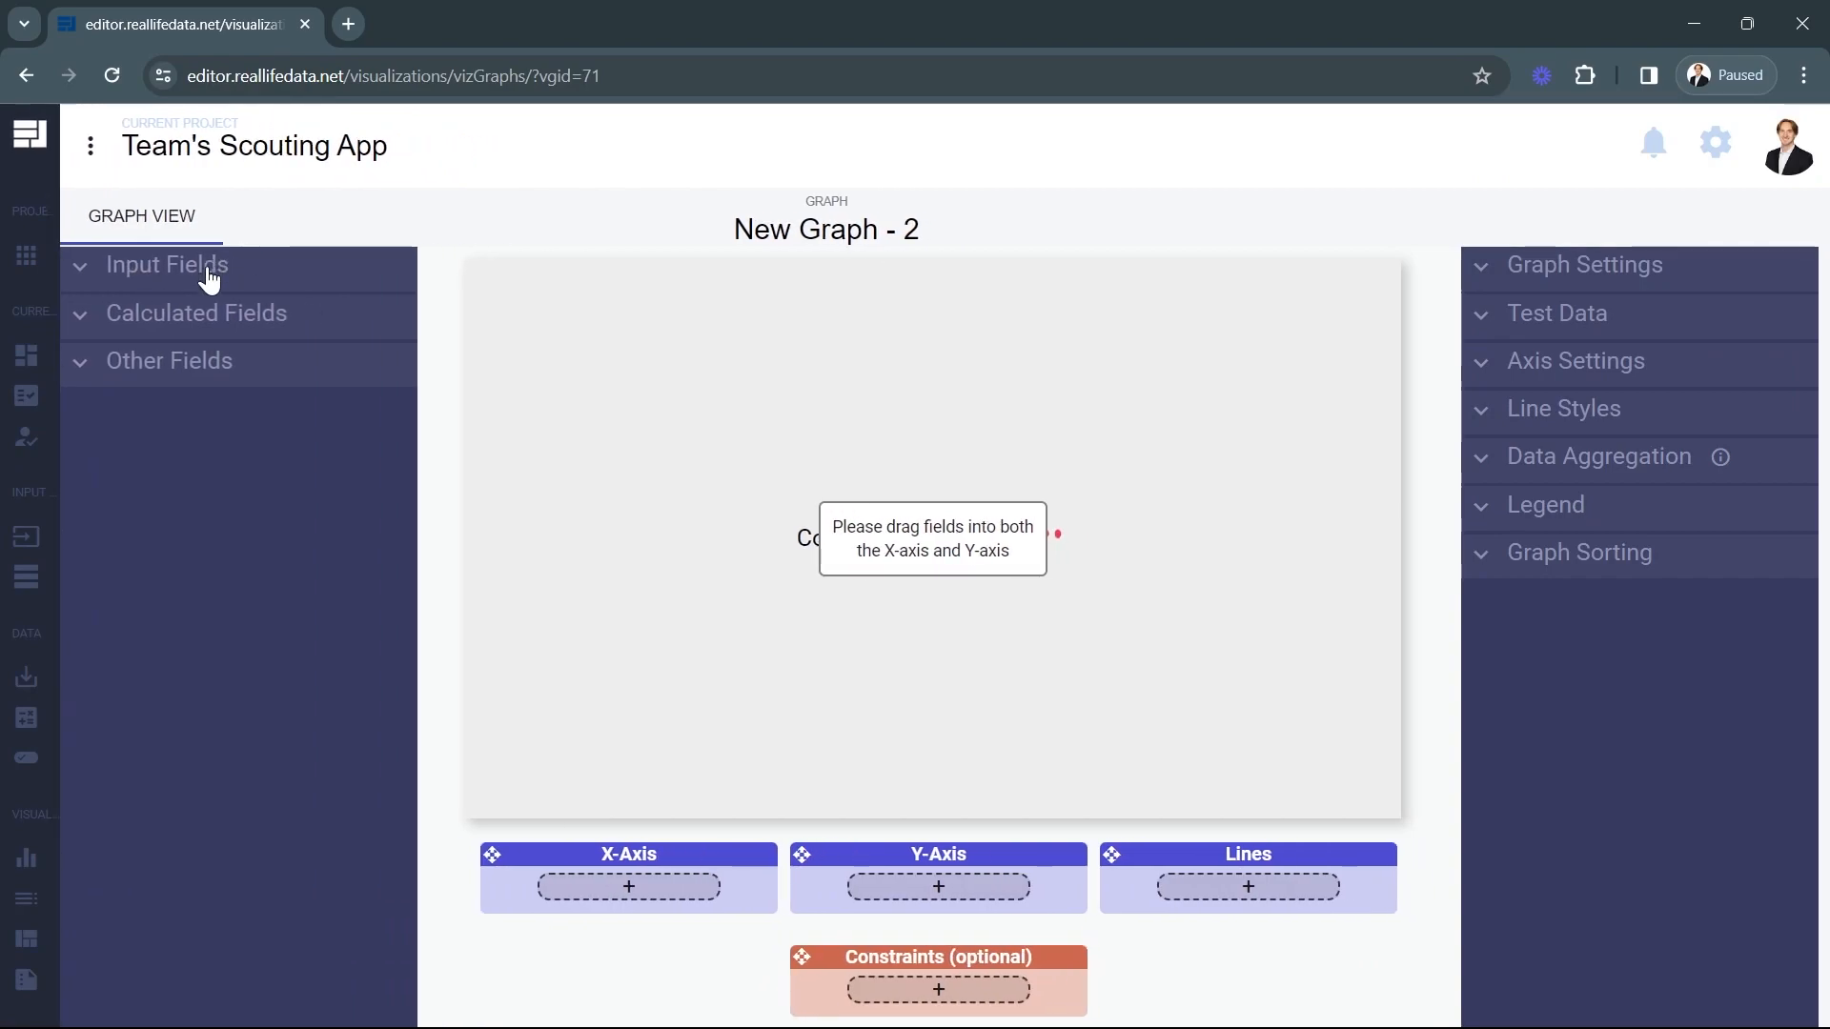
Assign the match input field to the line graph's X-Axis and the Total Score calculated field to its Y-Axis.
{"action": "left_click", "coordinate": [204, 272]}
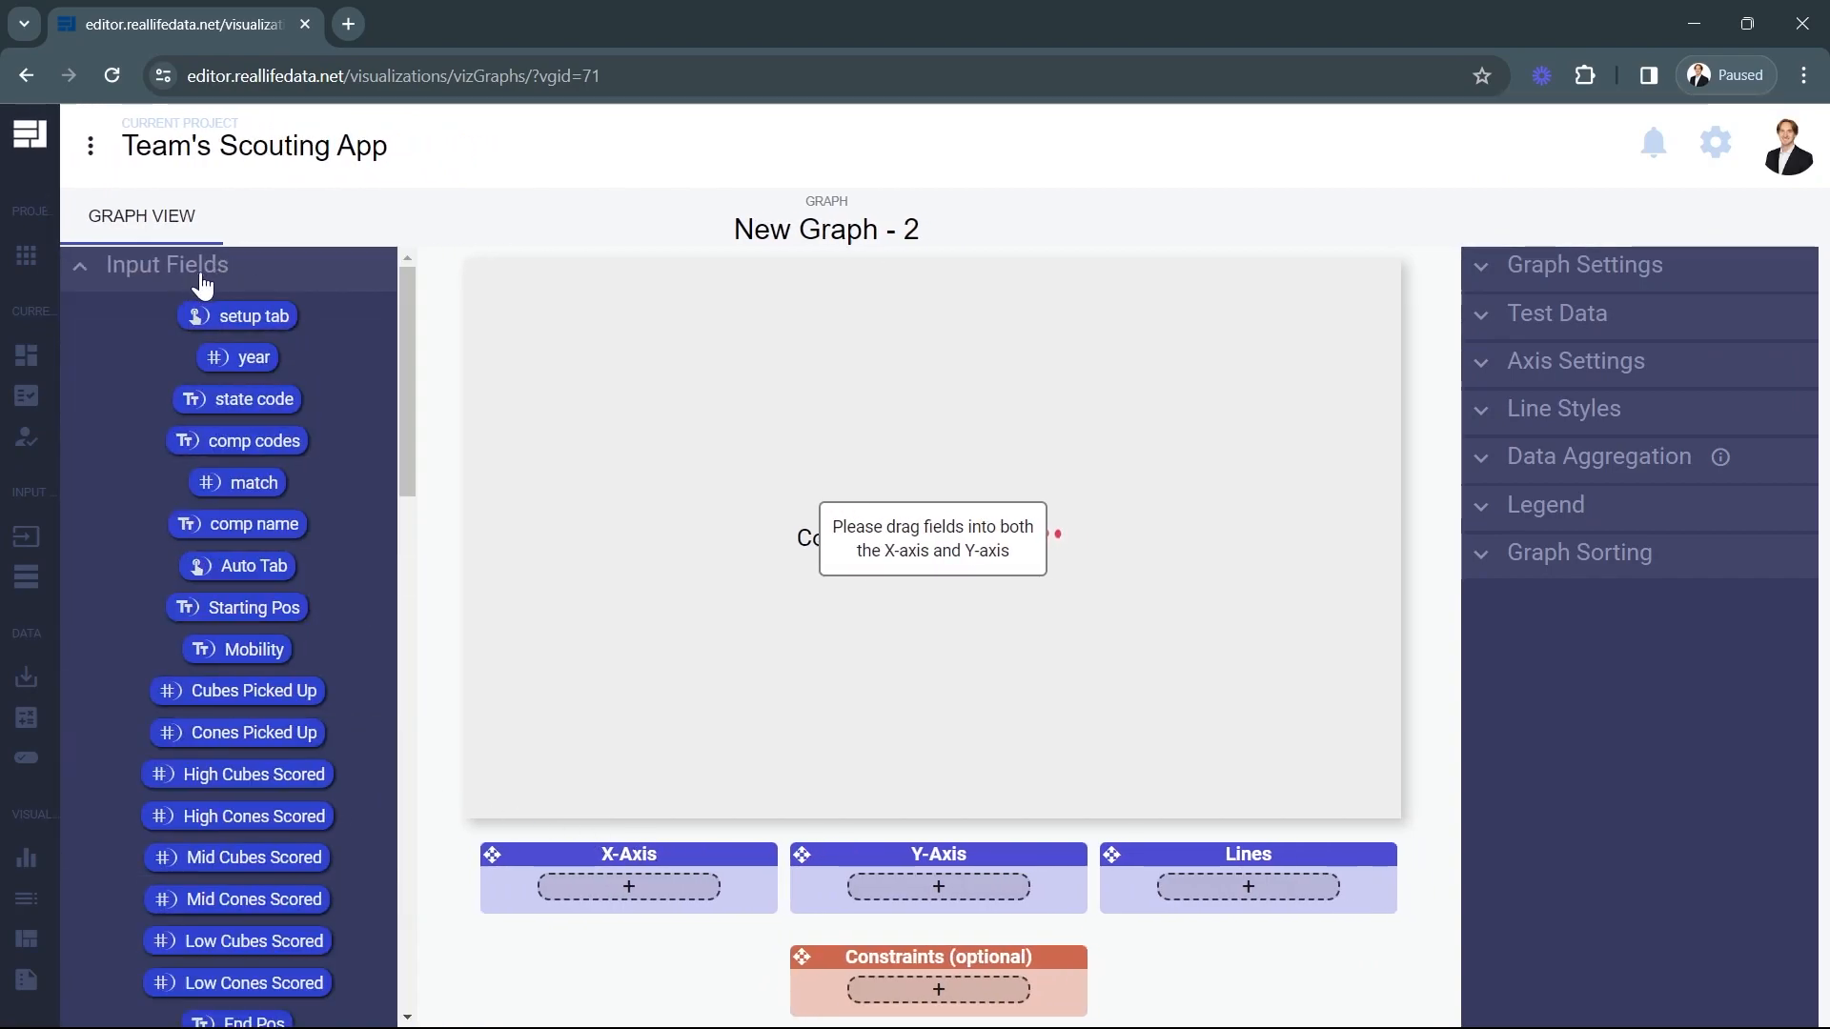
{"action": "left_click_drag", "start_coordinate": [239, 479], "coordinate": [667, 910]}
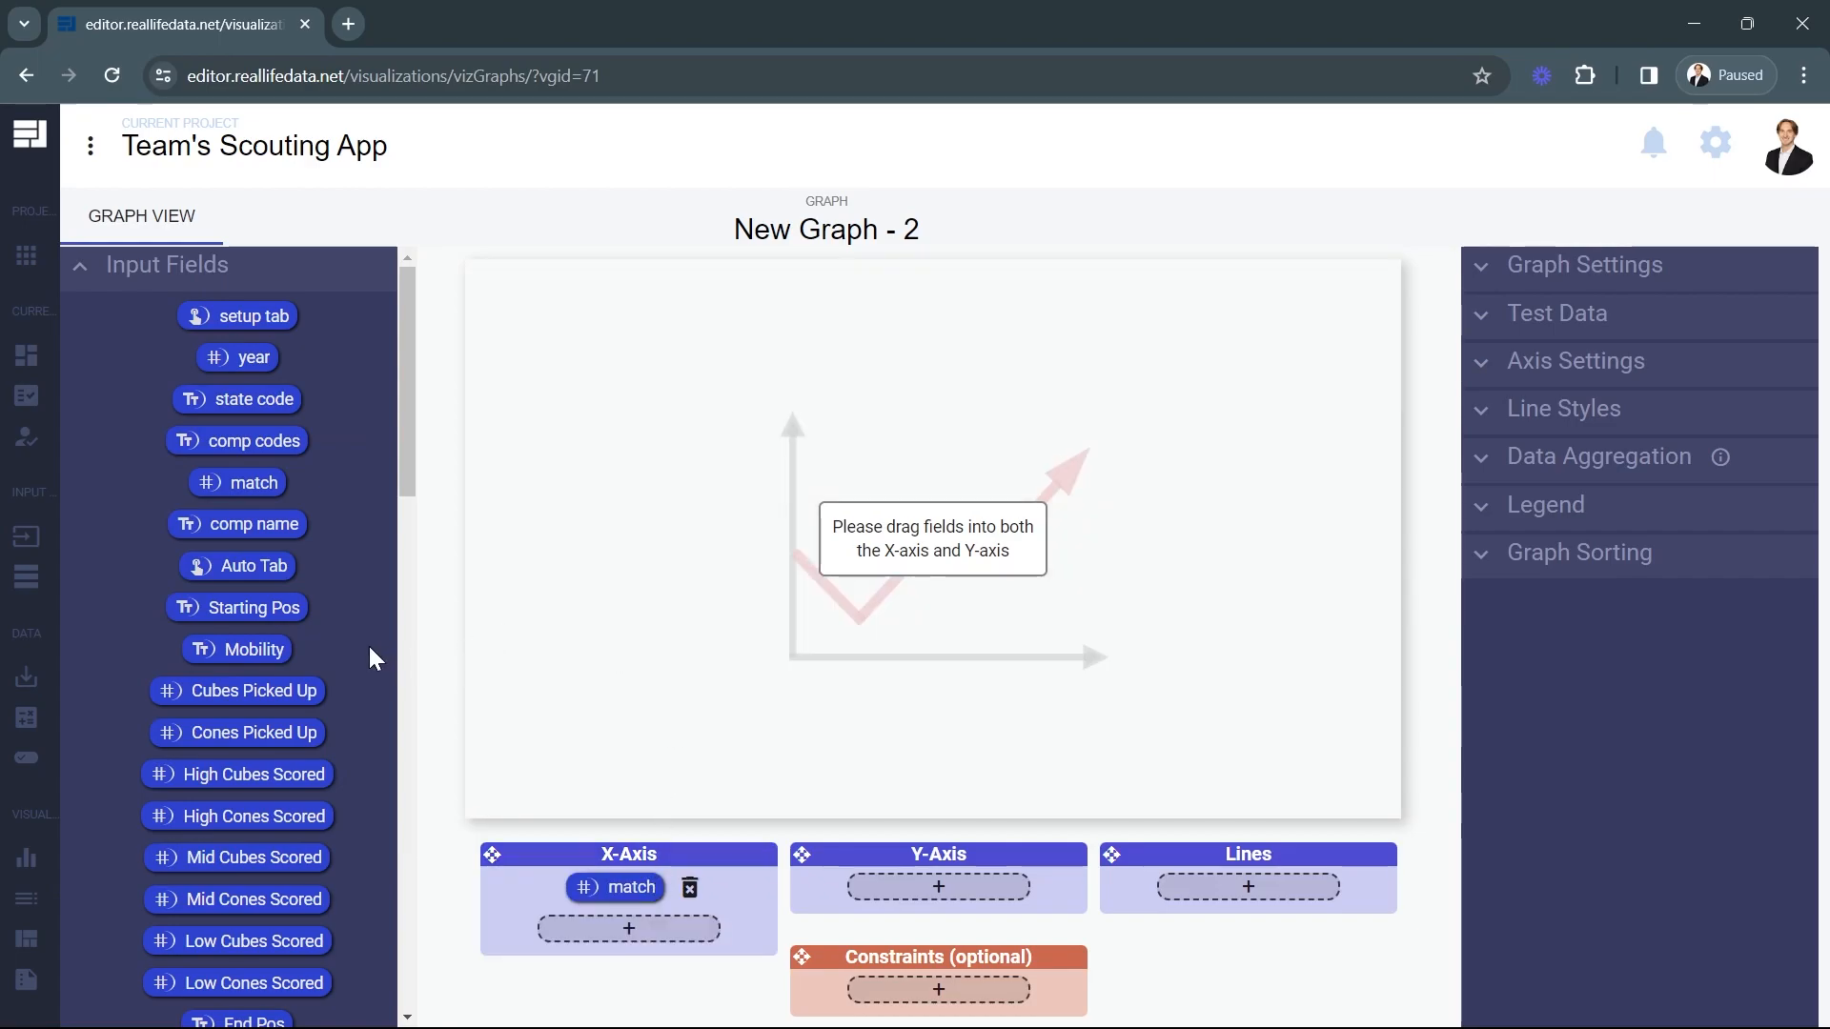
{"action": "scroll", "coordinate": [371, 648], "scroll_direction": "down", "scroll_amount": 8}
{"action": "scroll", "coordinate": [303, 484], "scroll_direction": "up", "scroll_amount": 8}
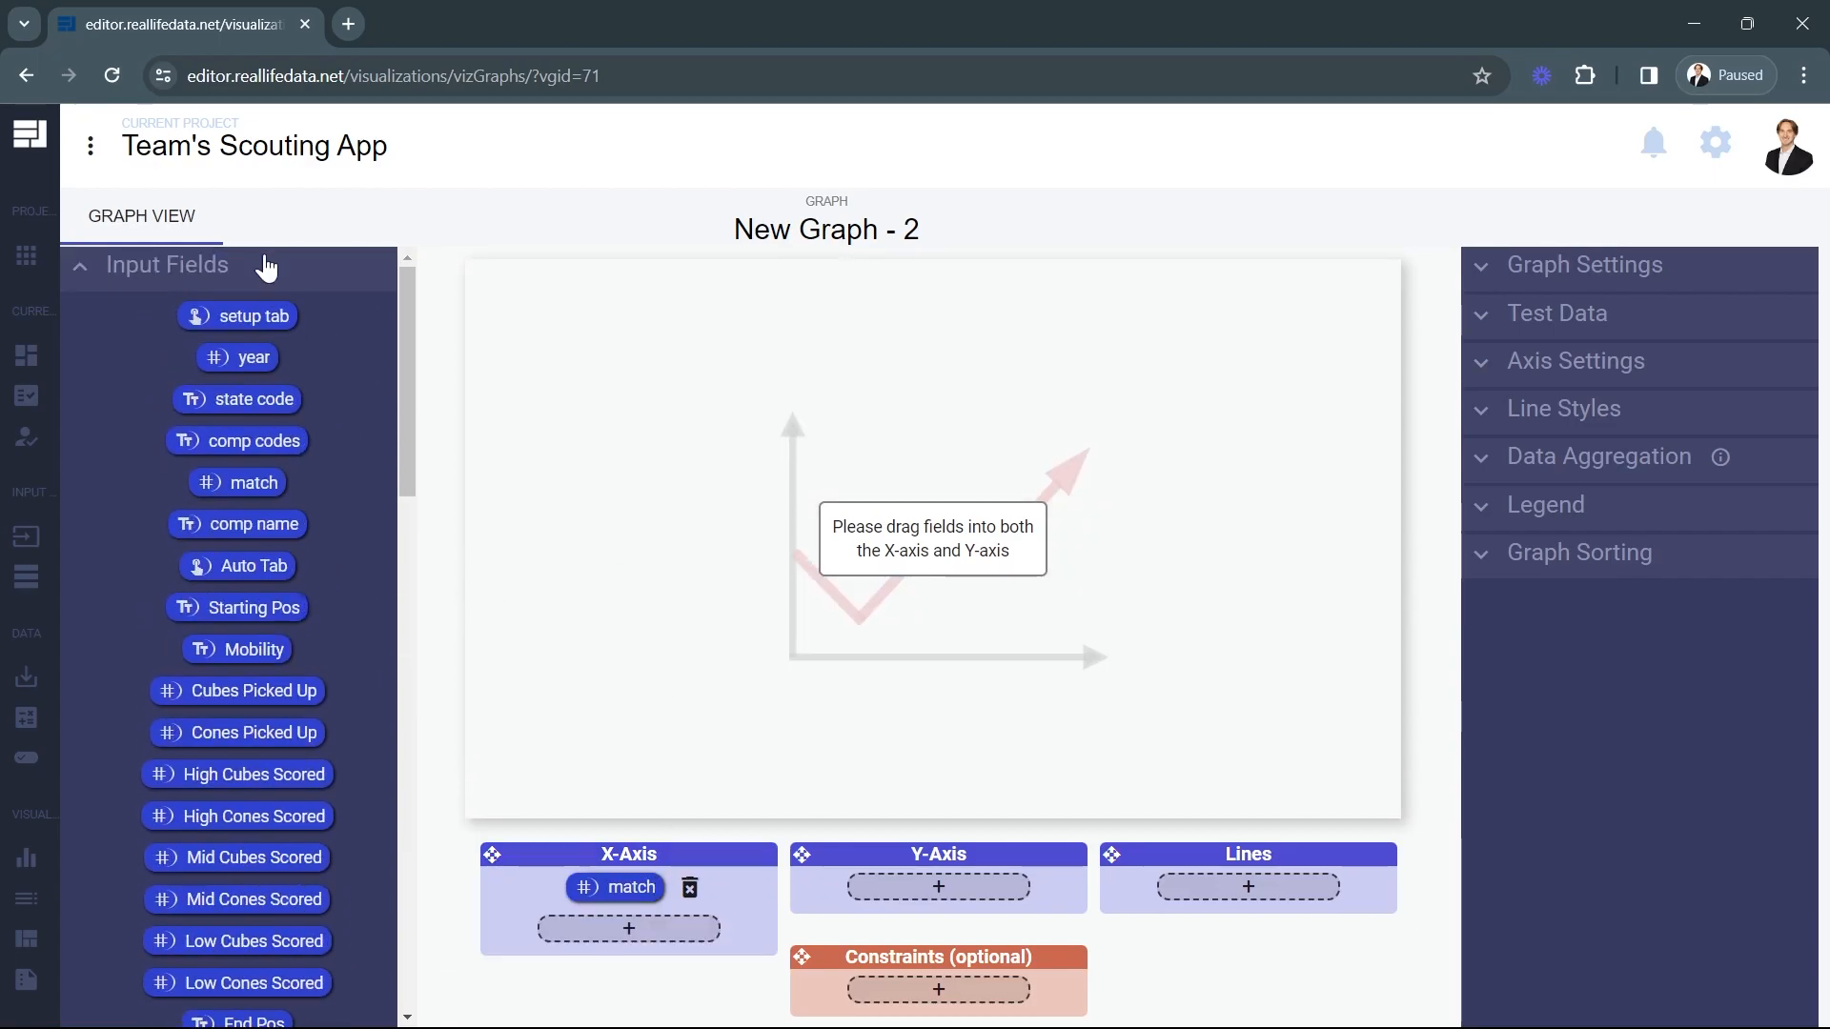
{"action": "left_click", "coordinate": [265, 264]}
{"action": "left_click", "coordinate": [257, 317]}
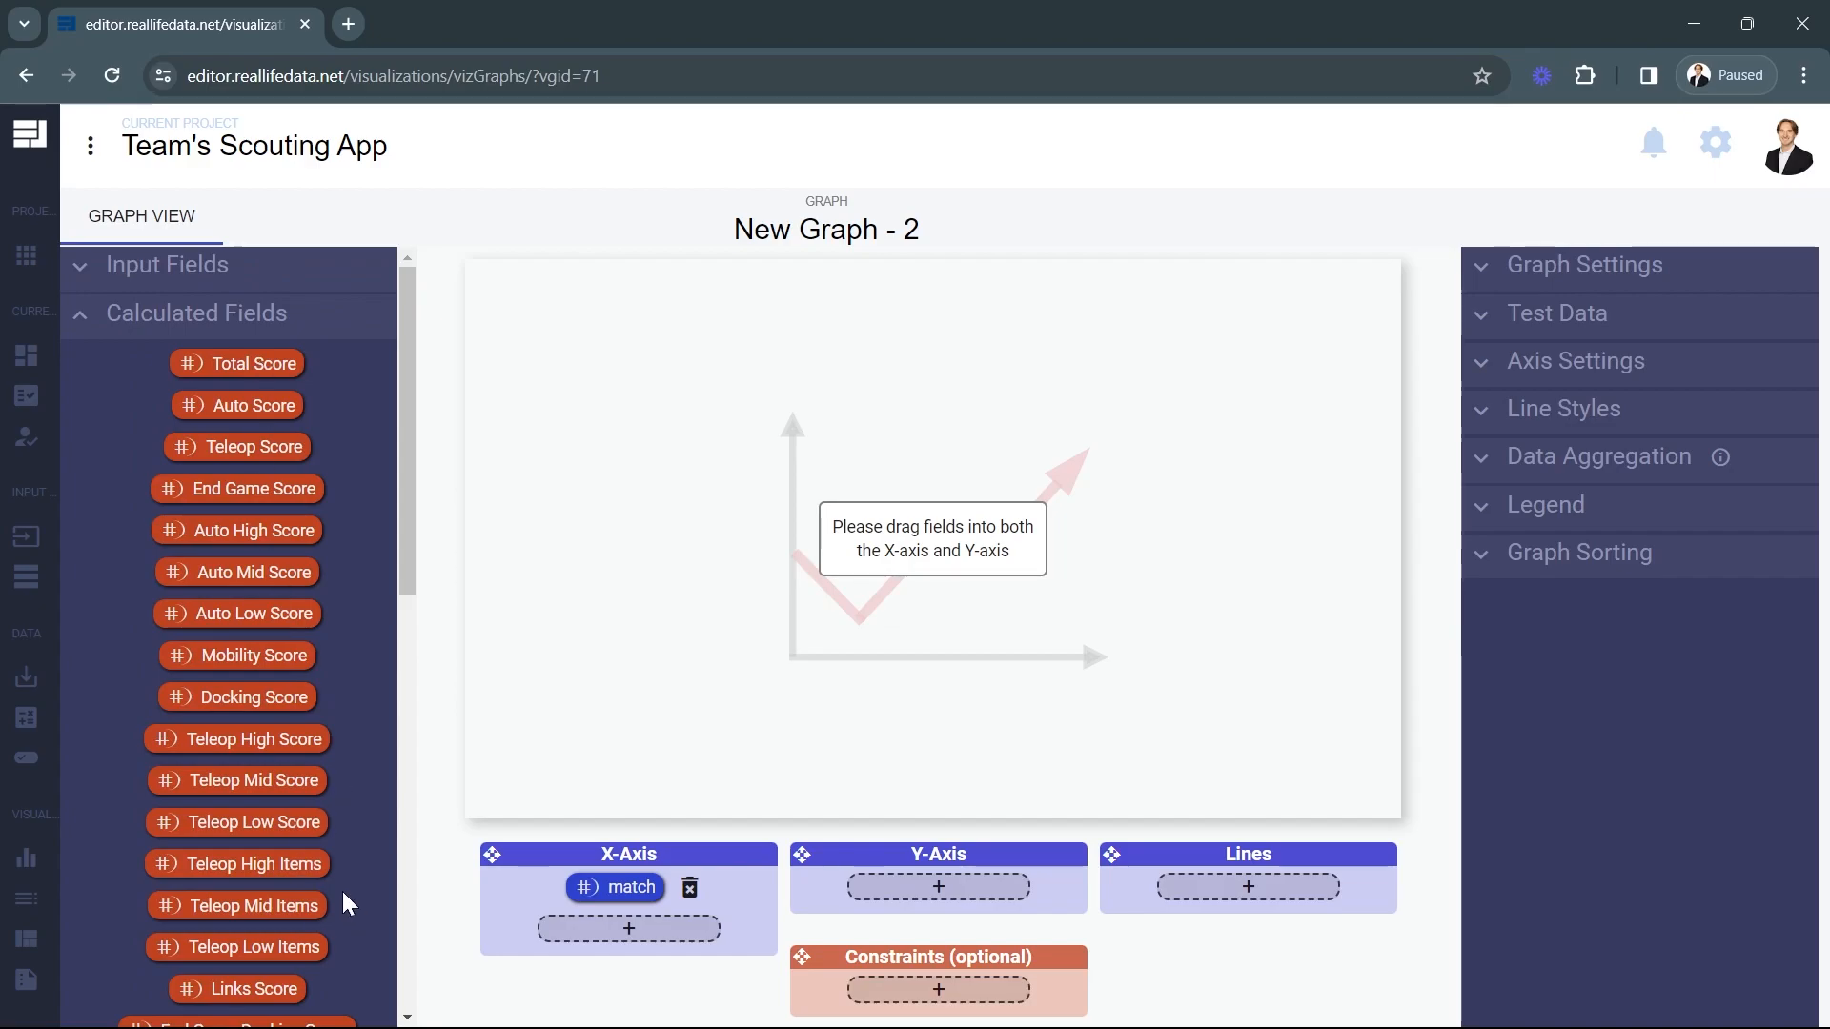
{"action": "left_click_drag", "start_coordinate": [257, 368], "coordinate": [969, 874]}
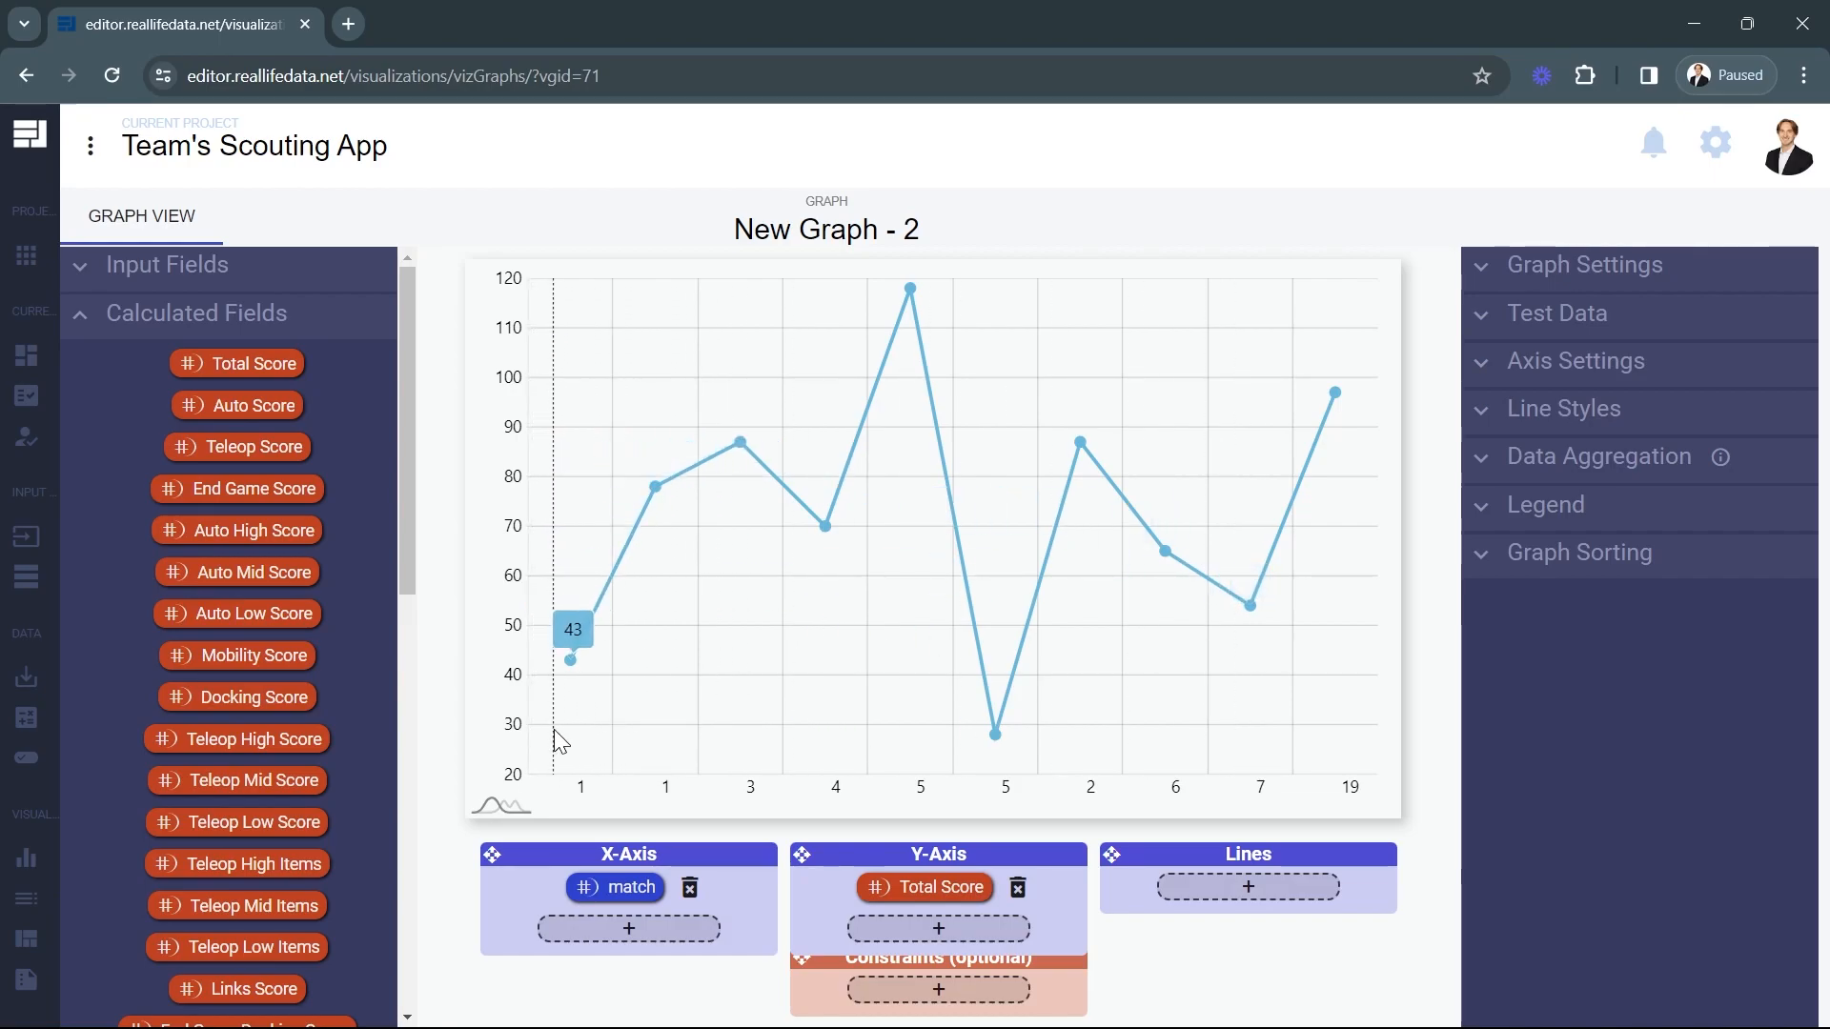
Assign the team number input field to the line graph's Lines so each team is plotted separately.
{"action": "left_click_drag", "start_coordinate": [597, 689], "coordinate": [661, 660]}
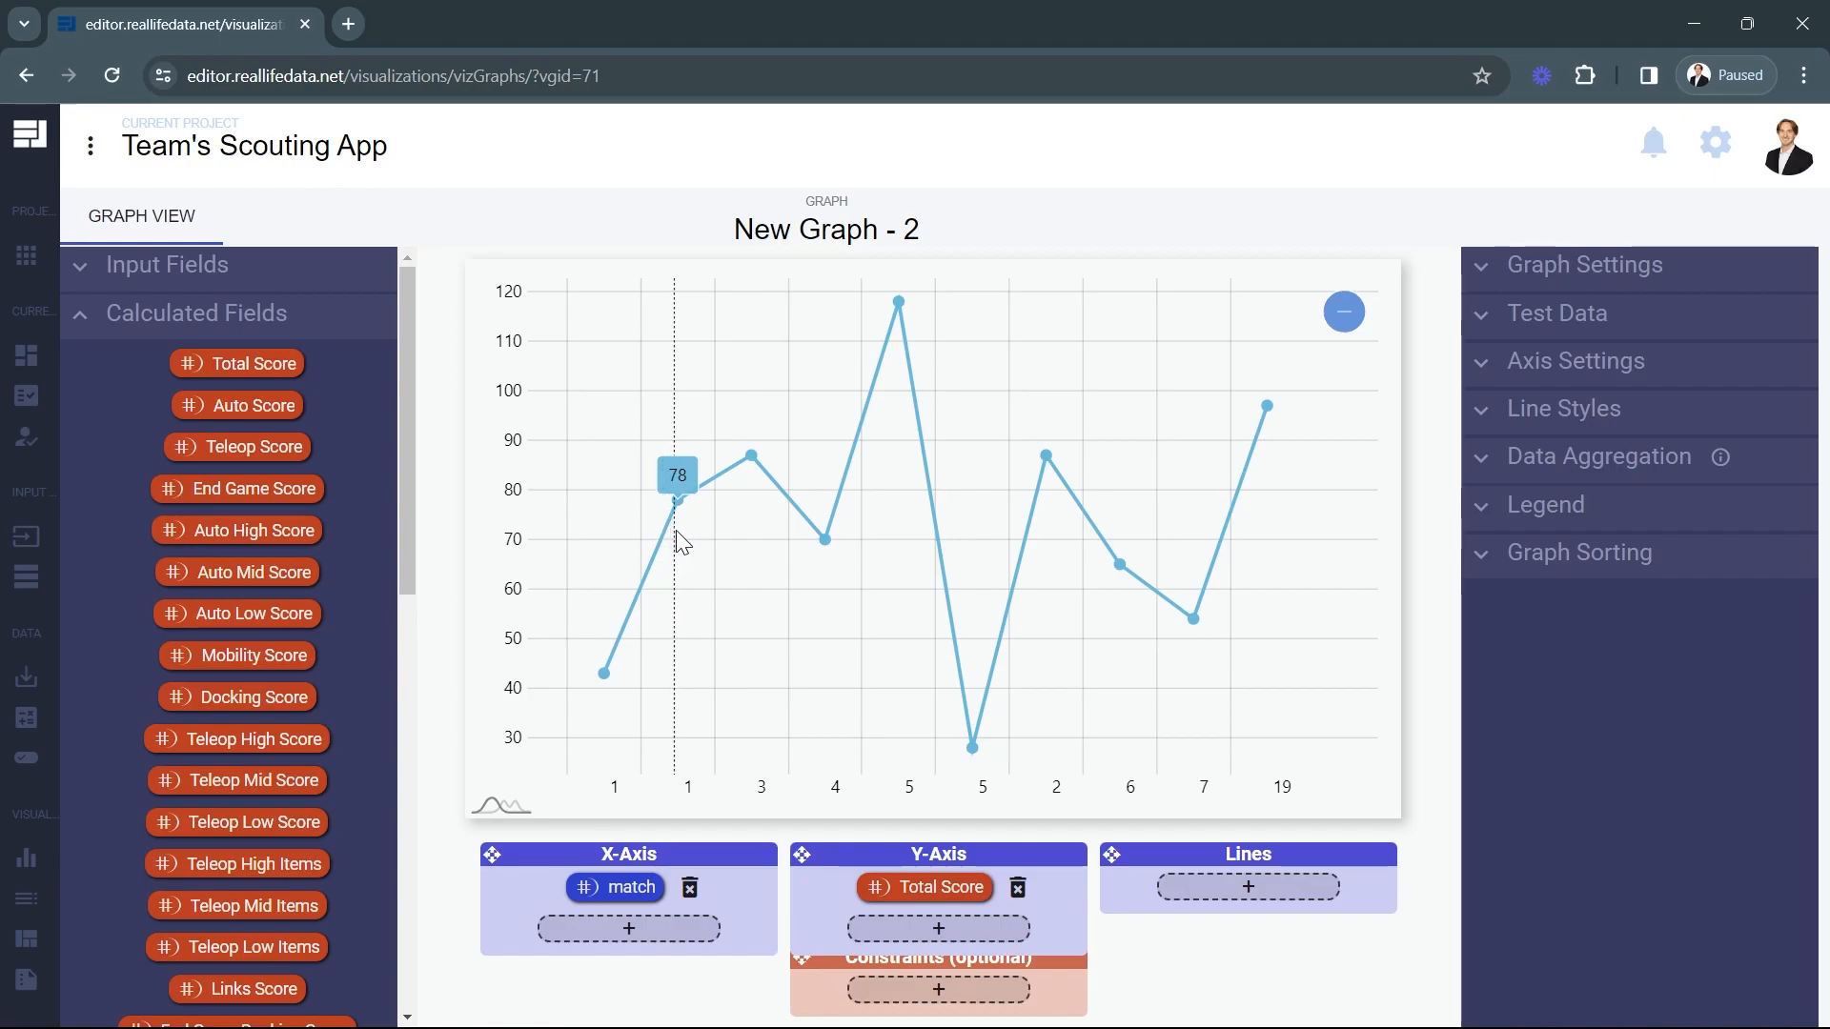
{"action": "left_click", "coordinate": [274, 319]}
{"action": "left_click", "coordinate": [274, 277]}
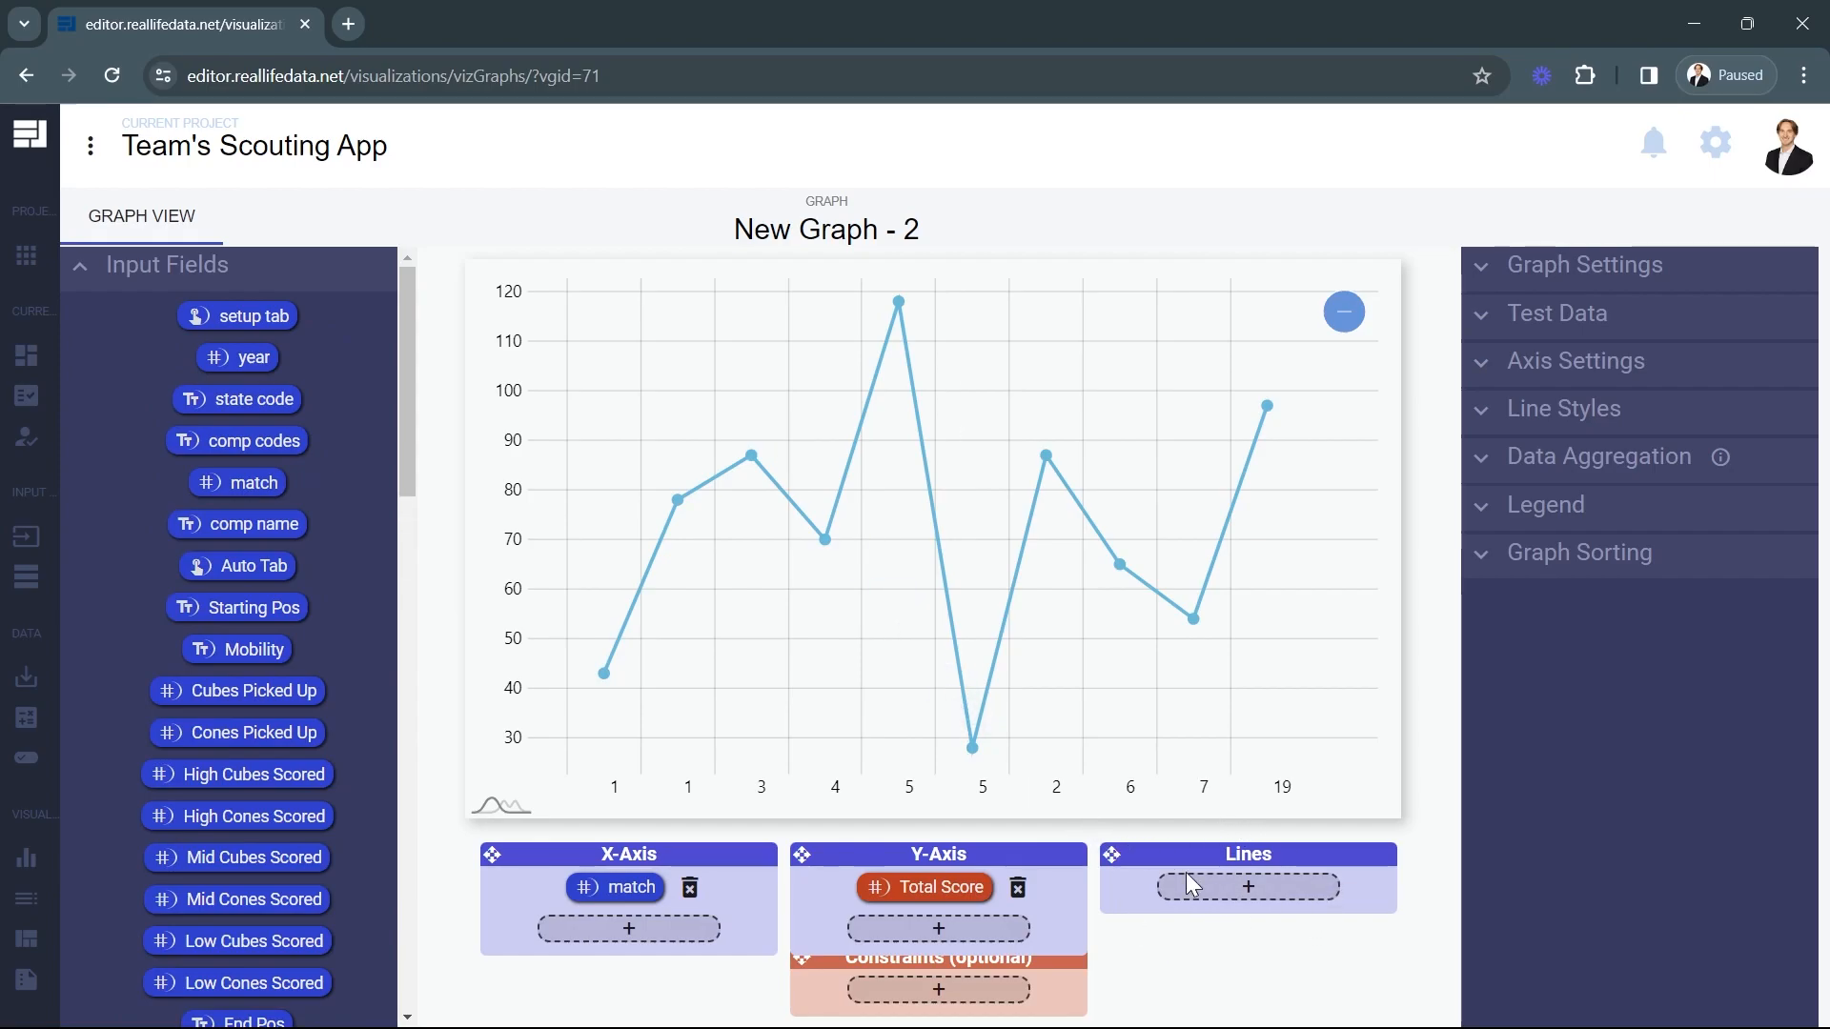
{"action": "scroll", "coordinate": [238, 729], "scroll_direction": "down", "scroll_amount": 18}
{"action": "left_click_drag", "start_coordinate": [272, 901], "coordinate": [1194, 866]}
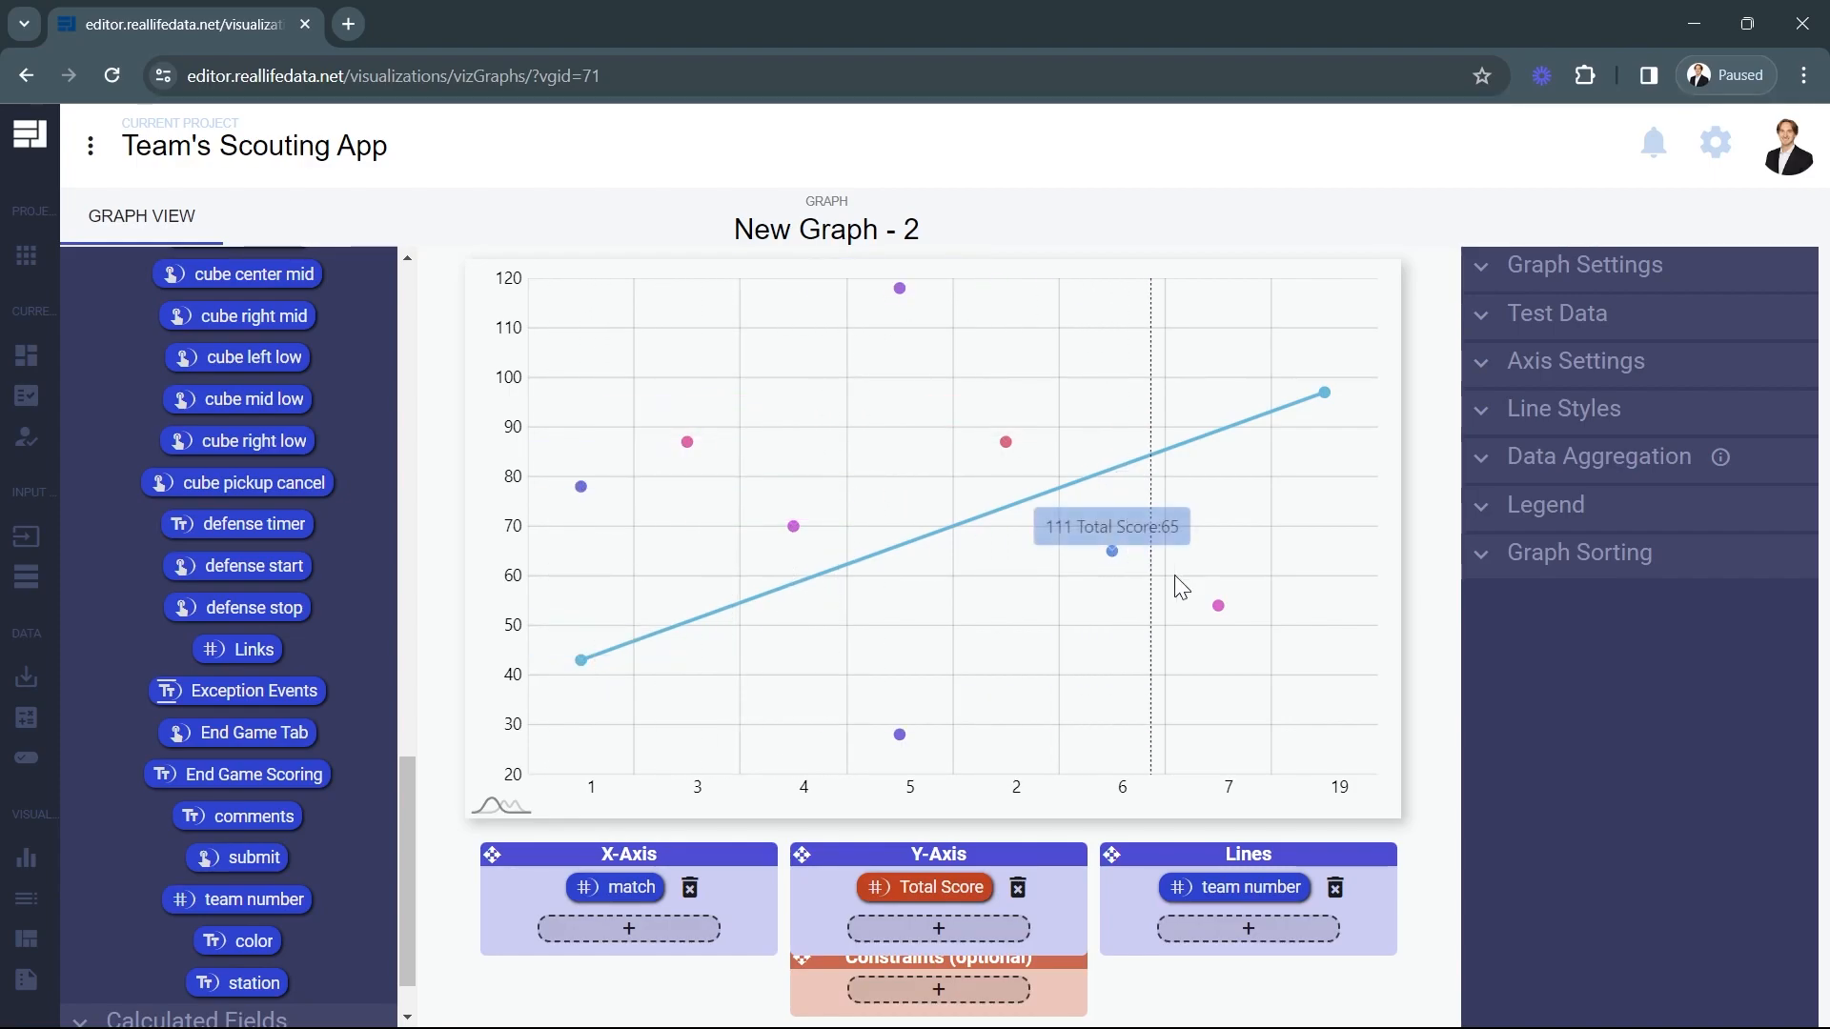
Set the line graph's test data to 92 max rows and its Y-Axis minimum to a custom value of 0.
{"action": "mouse_move", "coordinate": [945, 518]}
{"action": "left_mouse_down"}
{"action": "mouse_move", "coordinate": [1021, 502]}
{"action": "mouse_move", "coordinate": [956, 541]}
{"action": "left_mouse_up"}
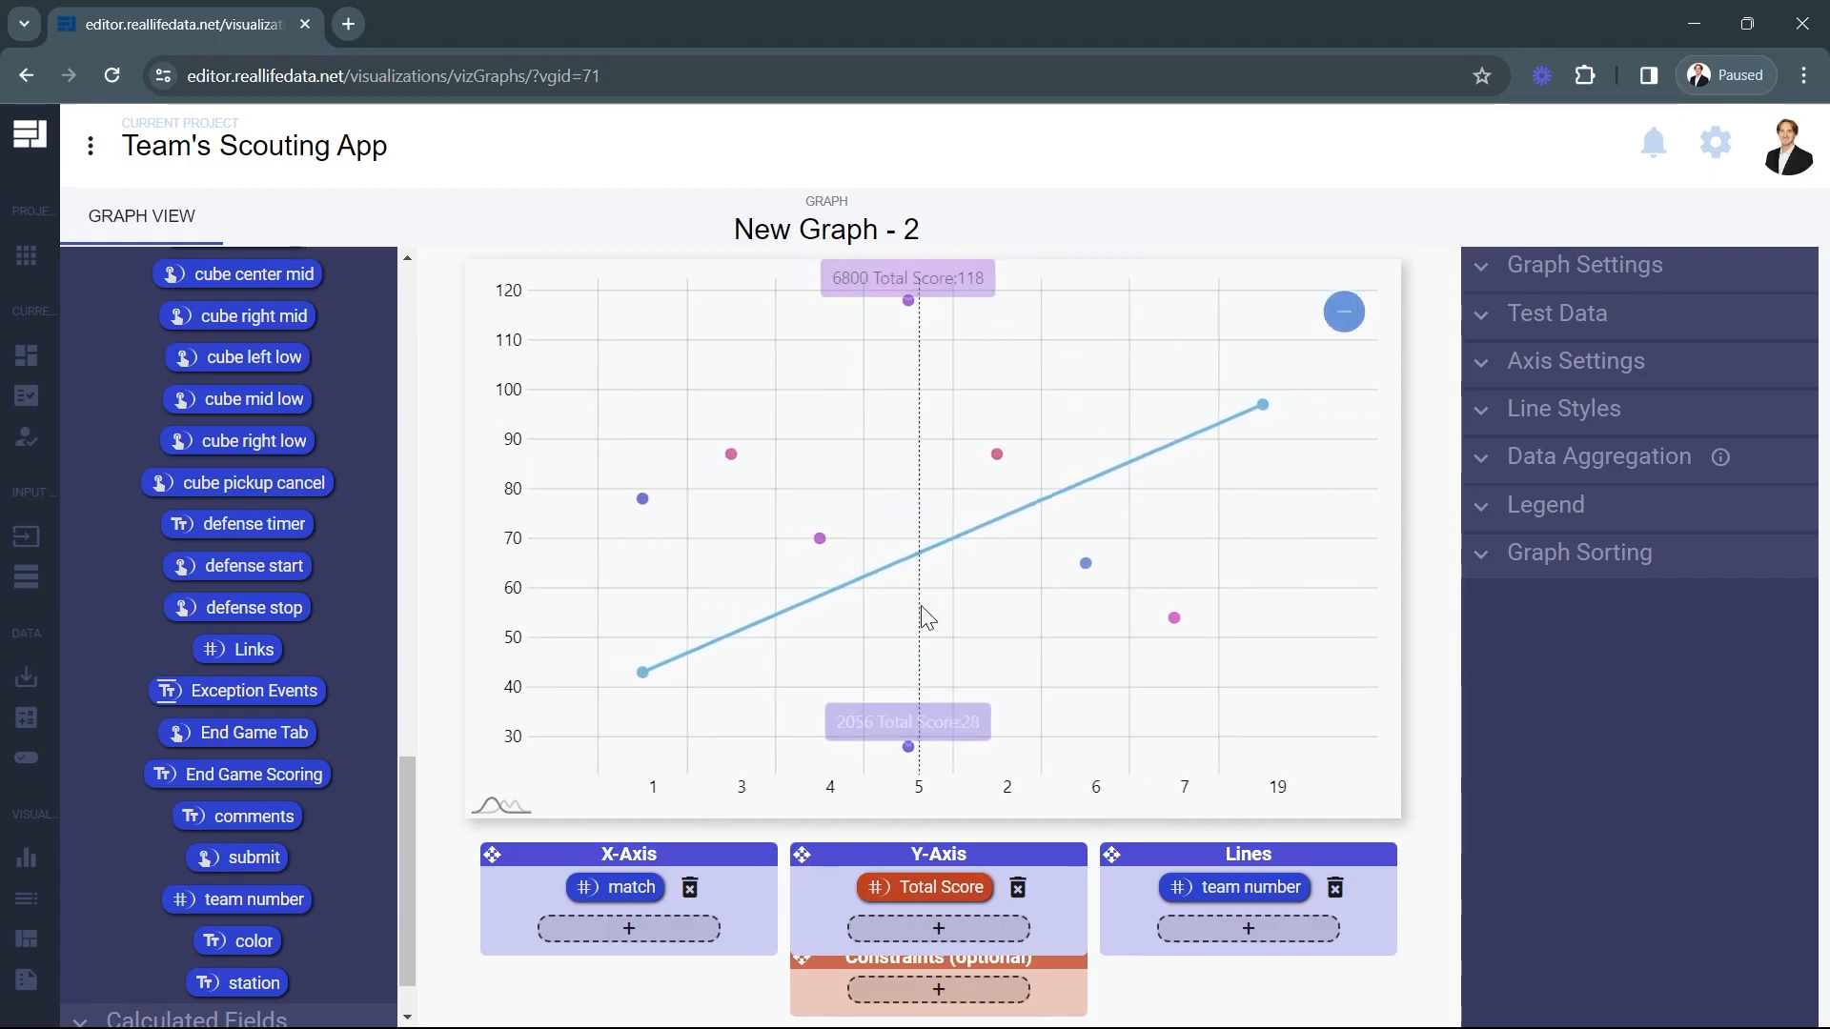
{"action": "left_click", "coordinate": [1519, 322]}
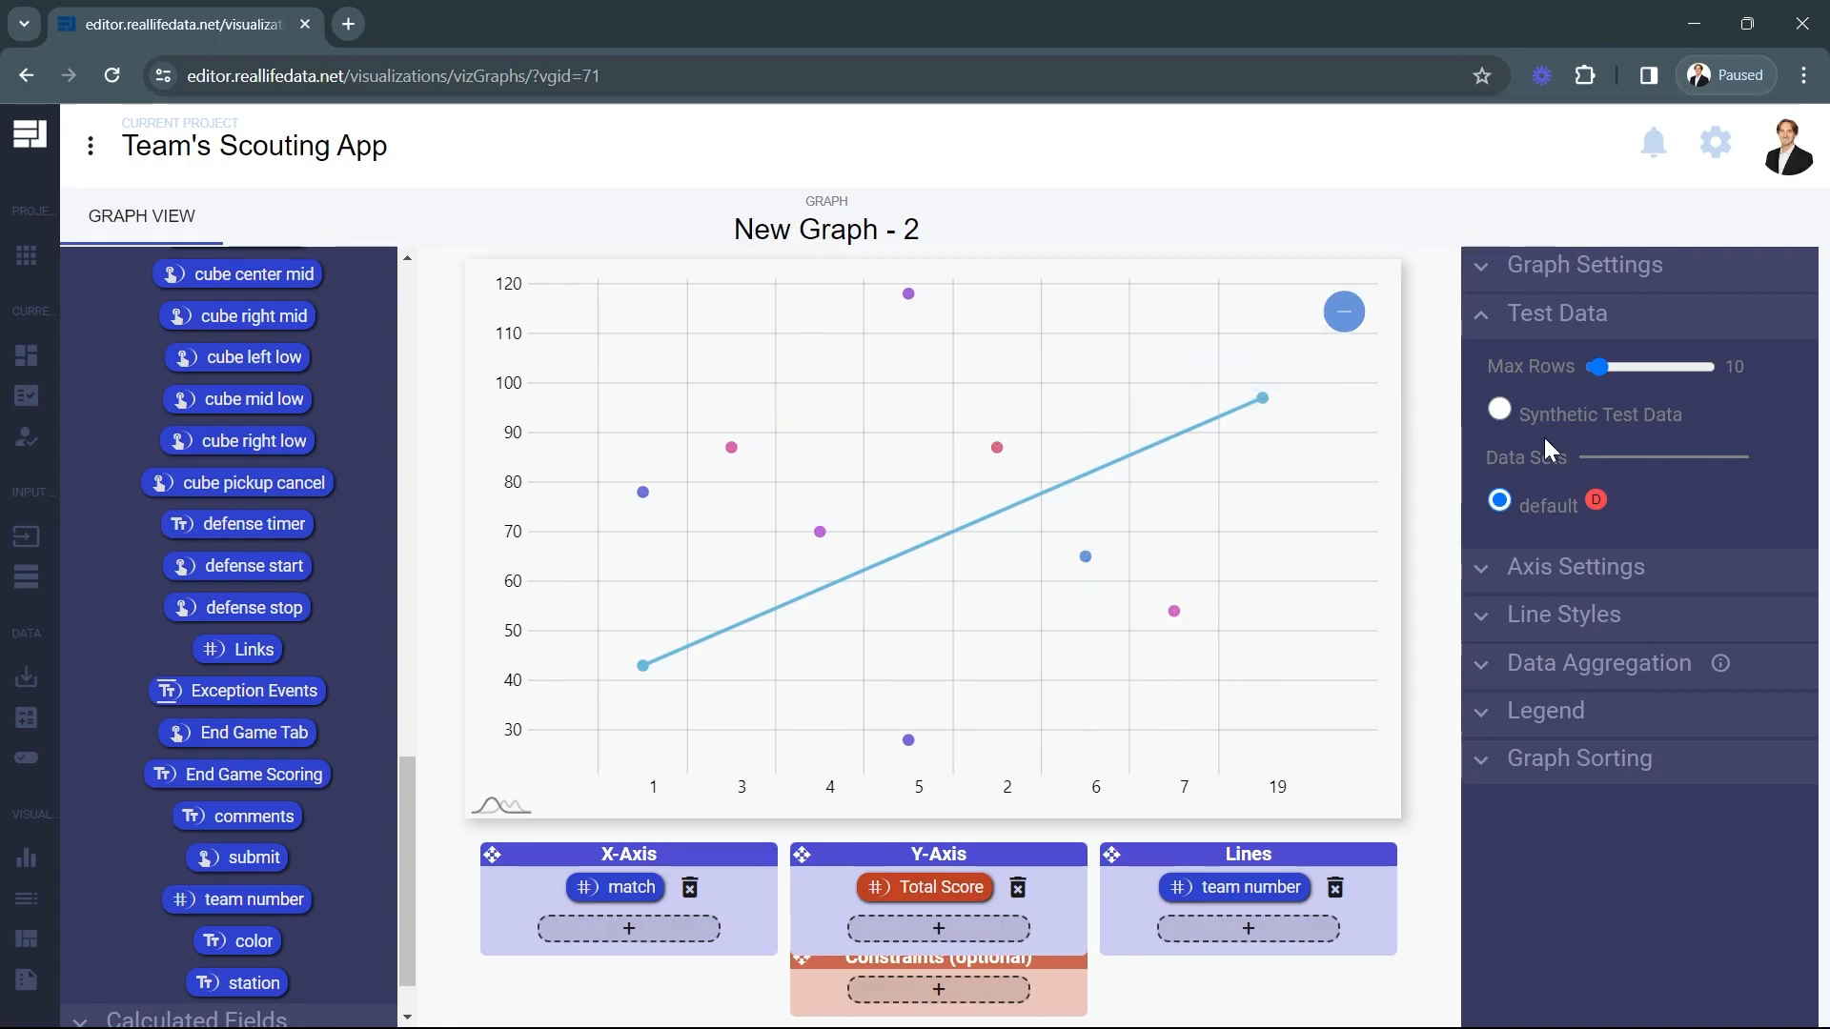
{"action": "left_click", "coordinate": [1650, 364]}
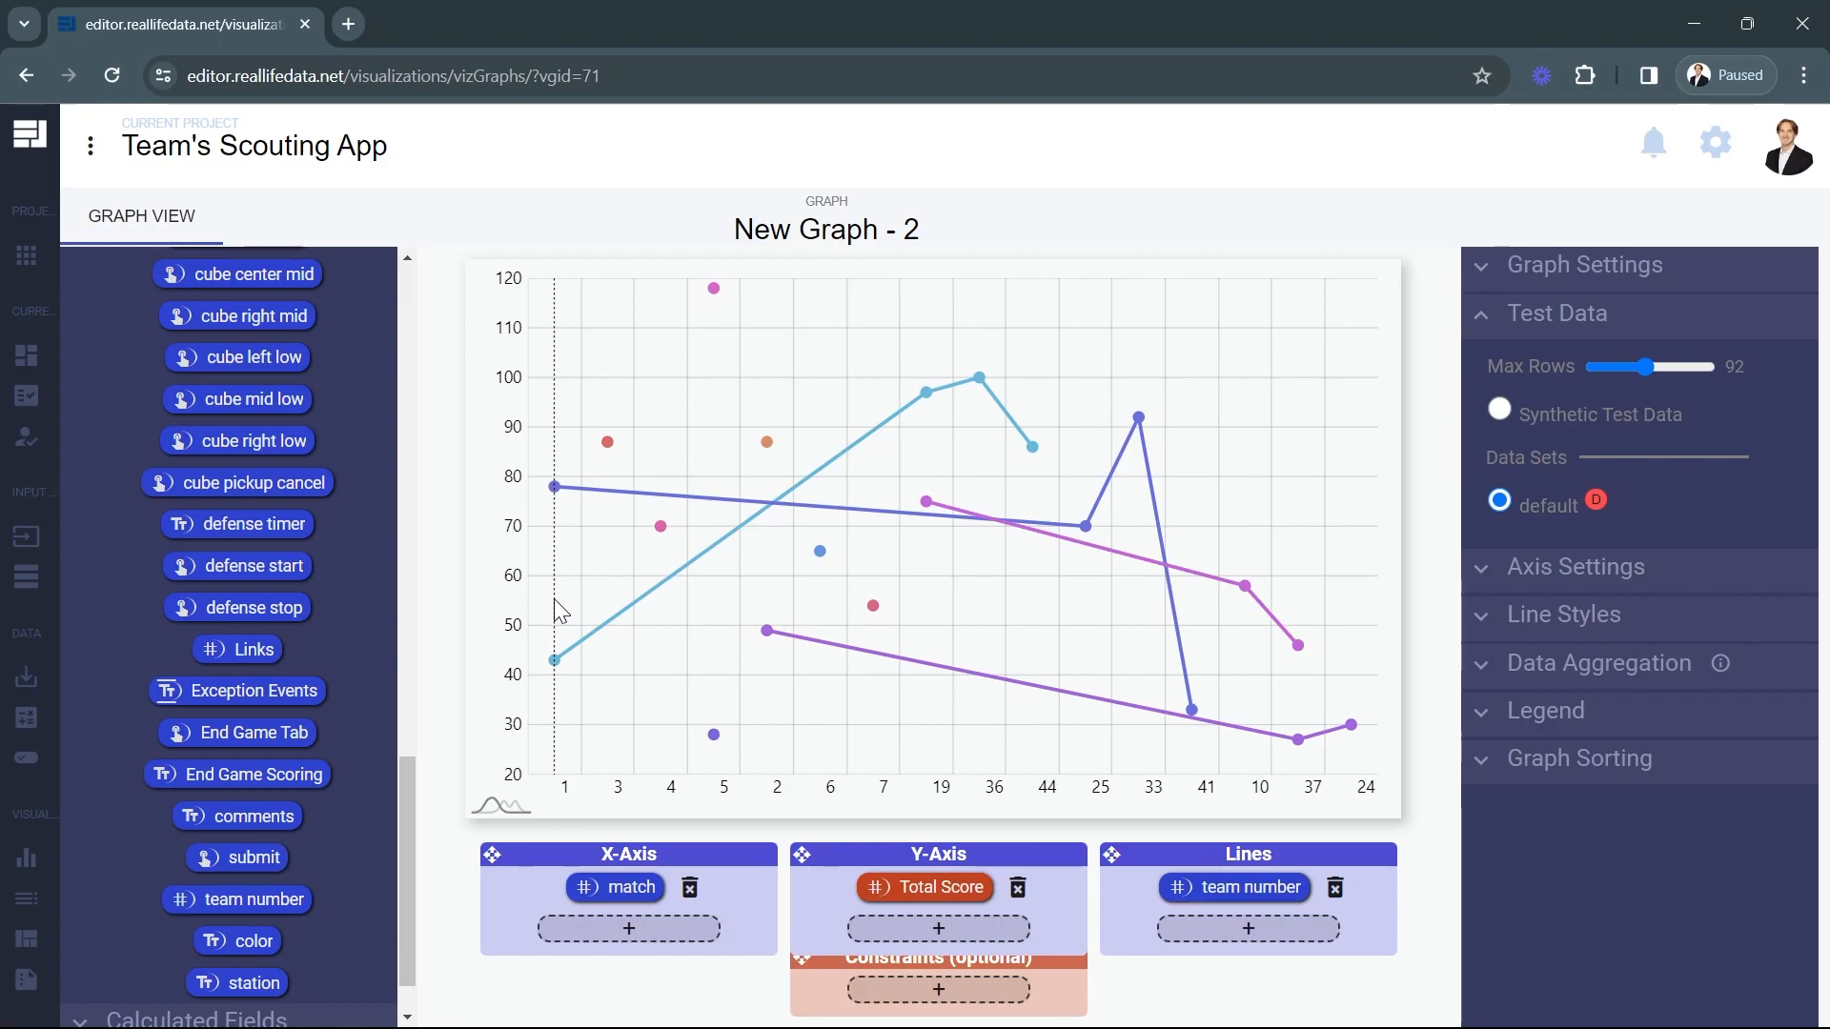
{"action": "mouse_move", "coordinate": [543, 522]}
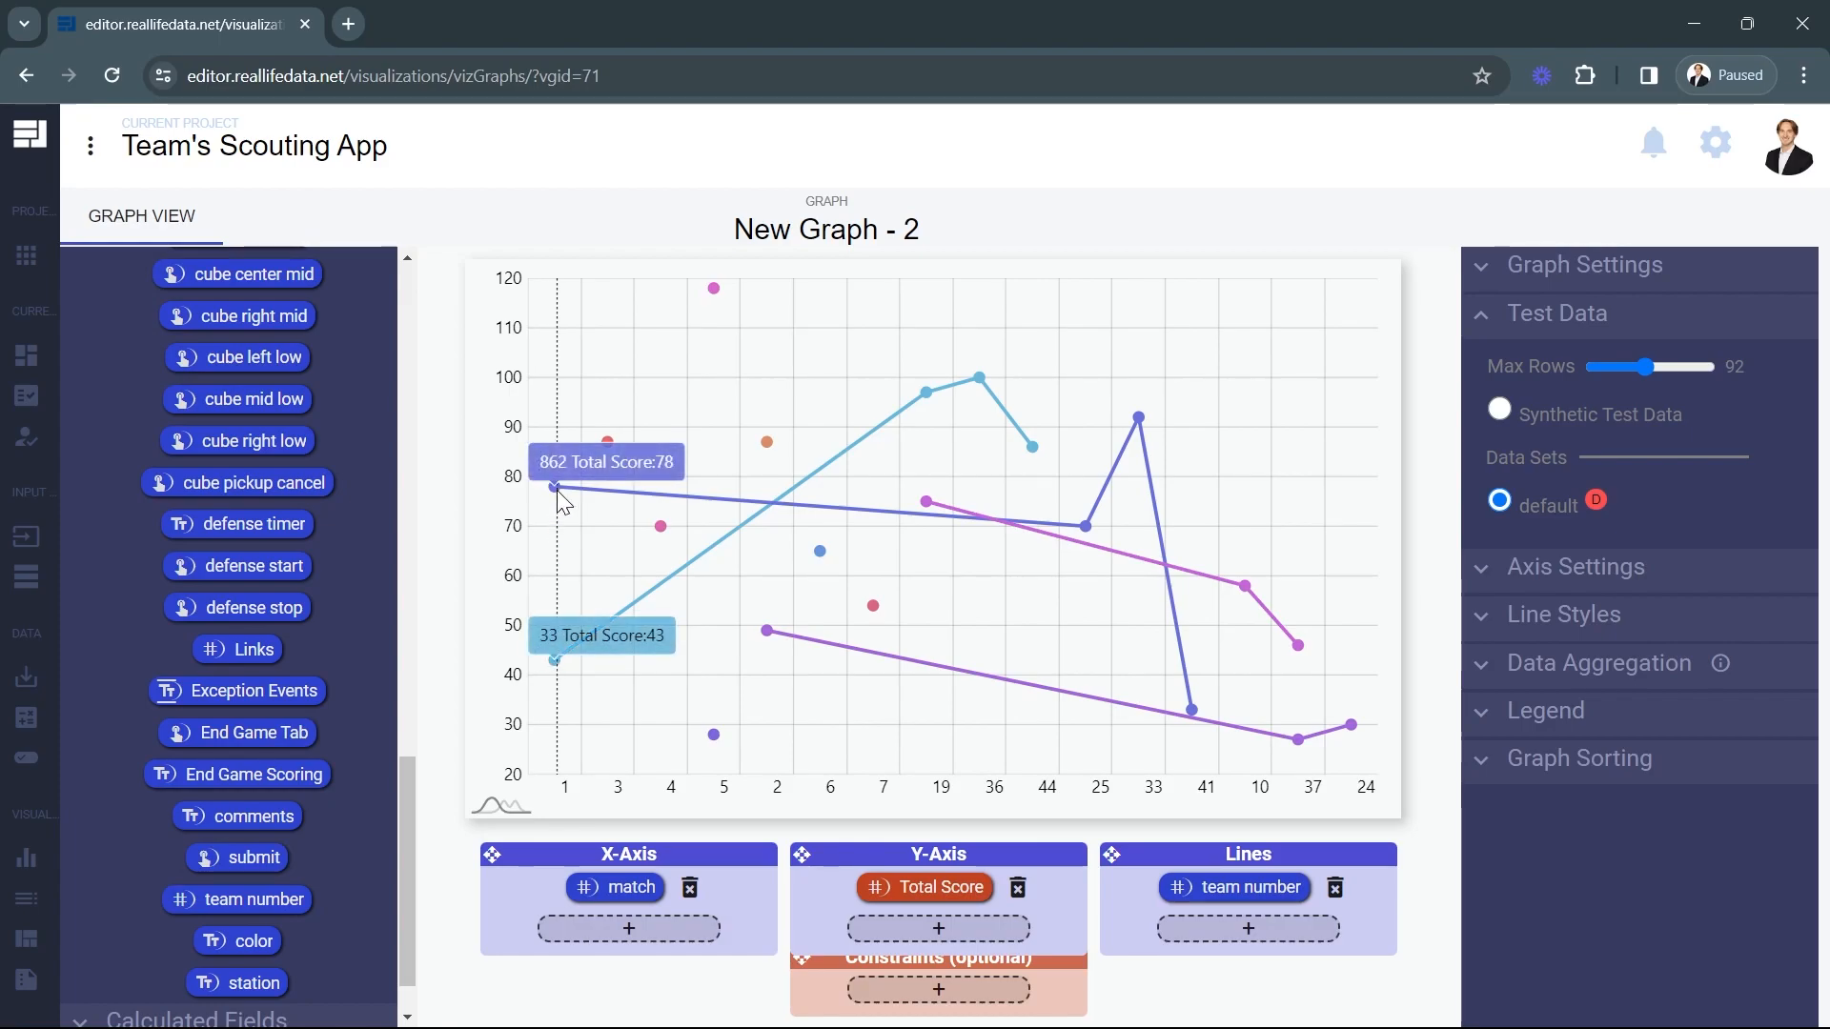
{"action": "mouse_move", "coordinate": [757, 629]}
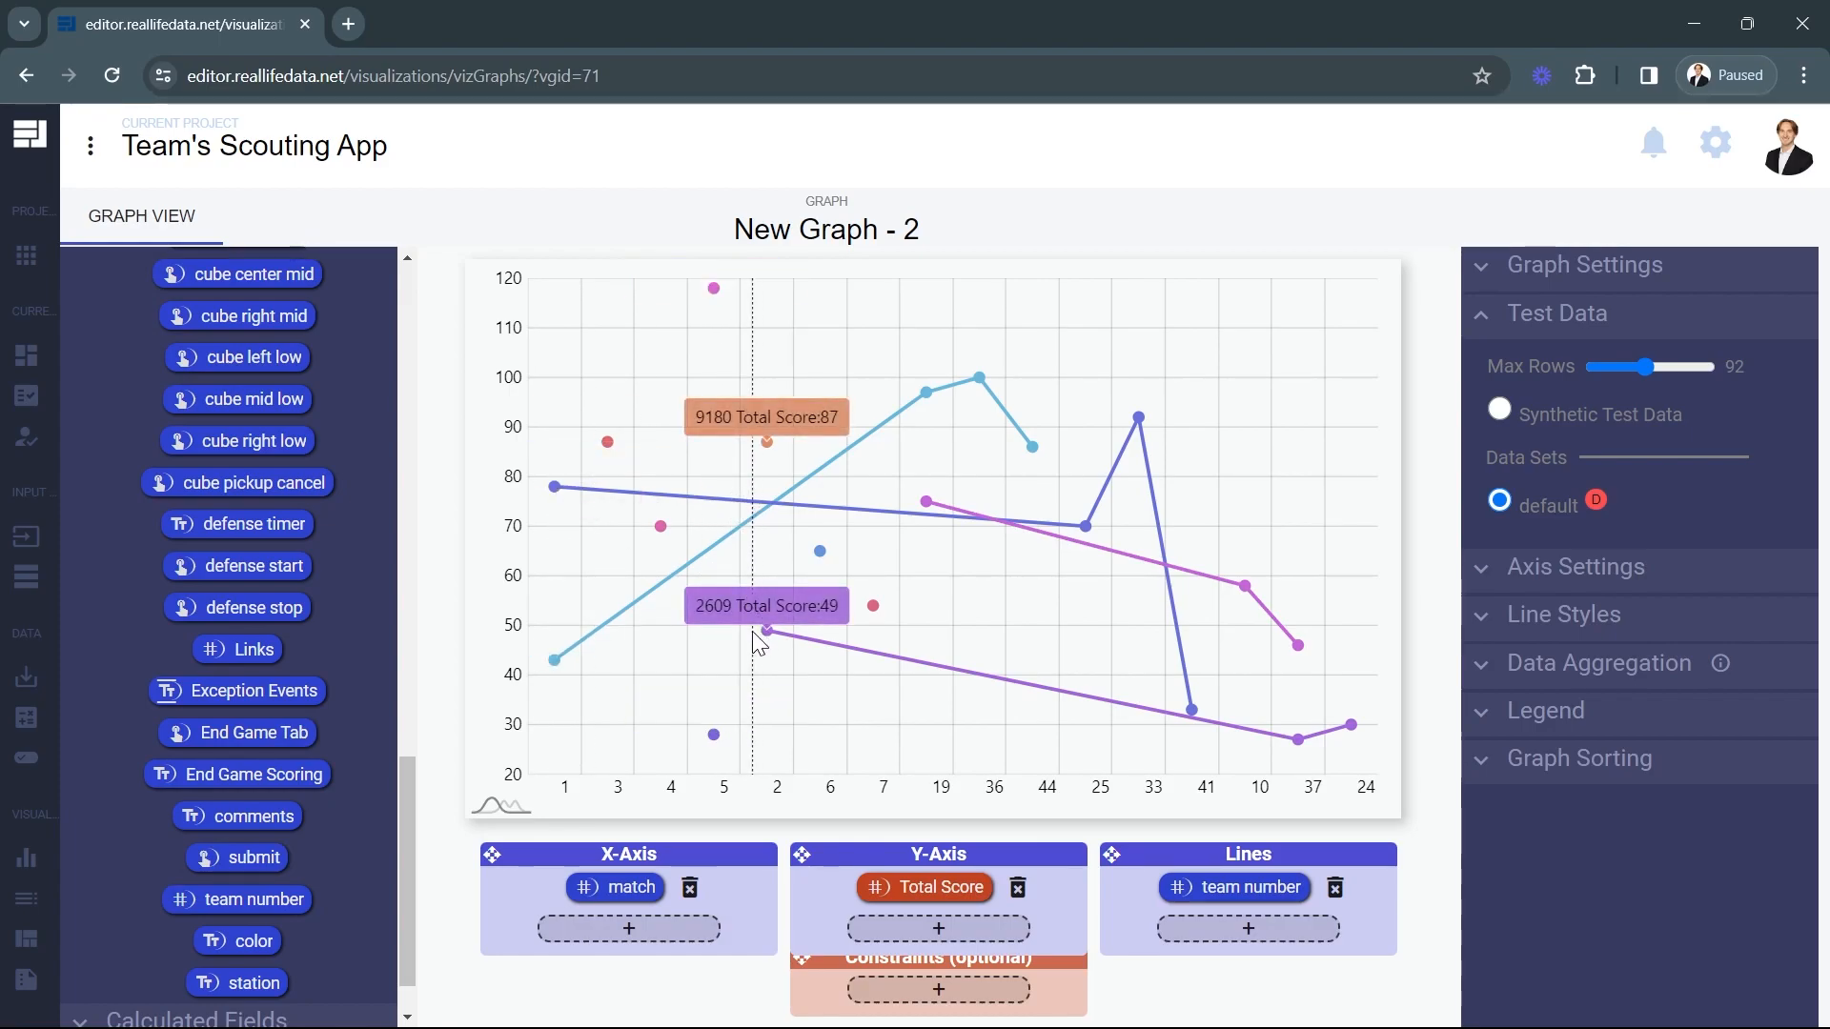
{"action": "mouse_move", "coordinate": [965, 512]}
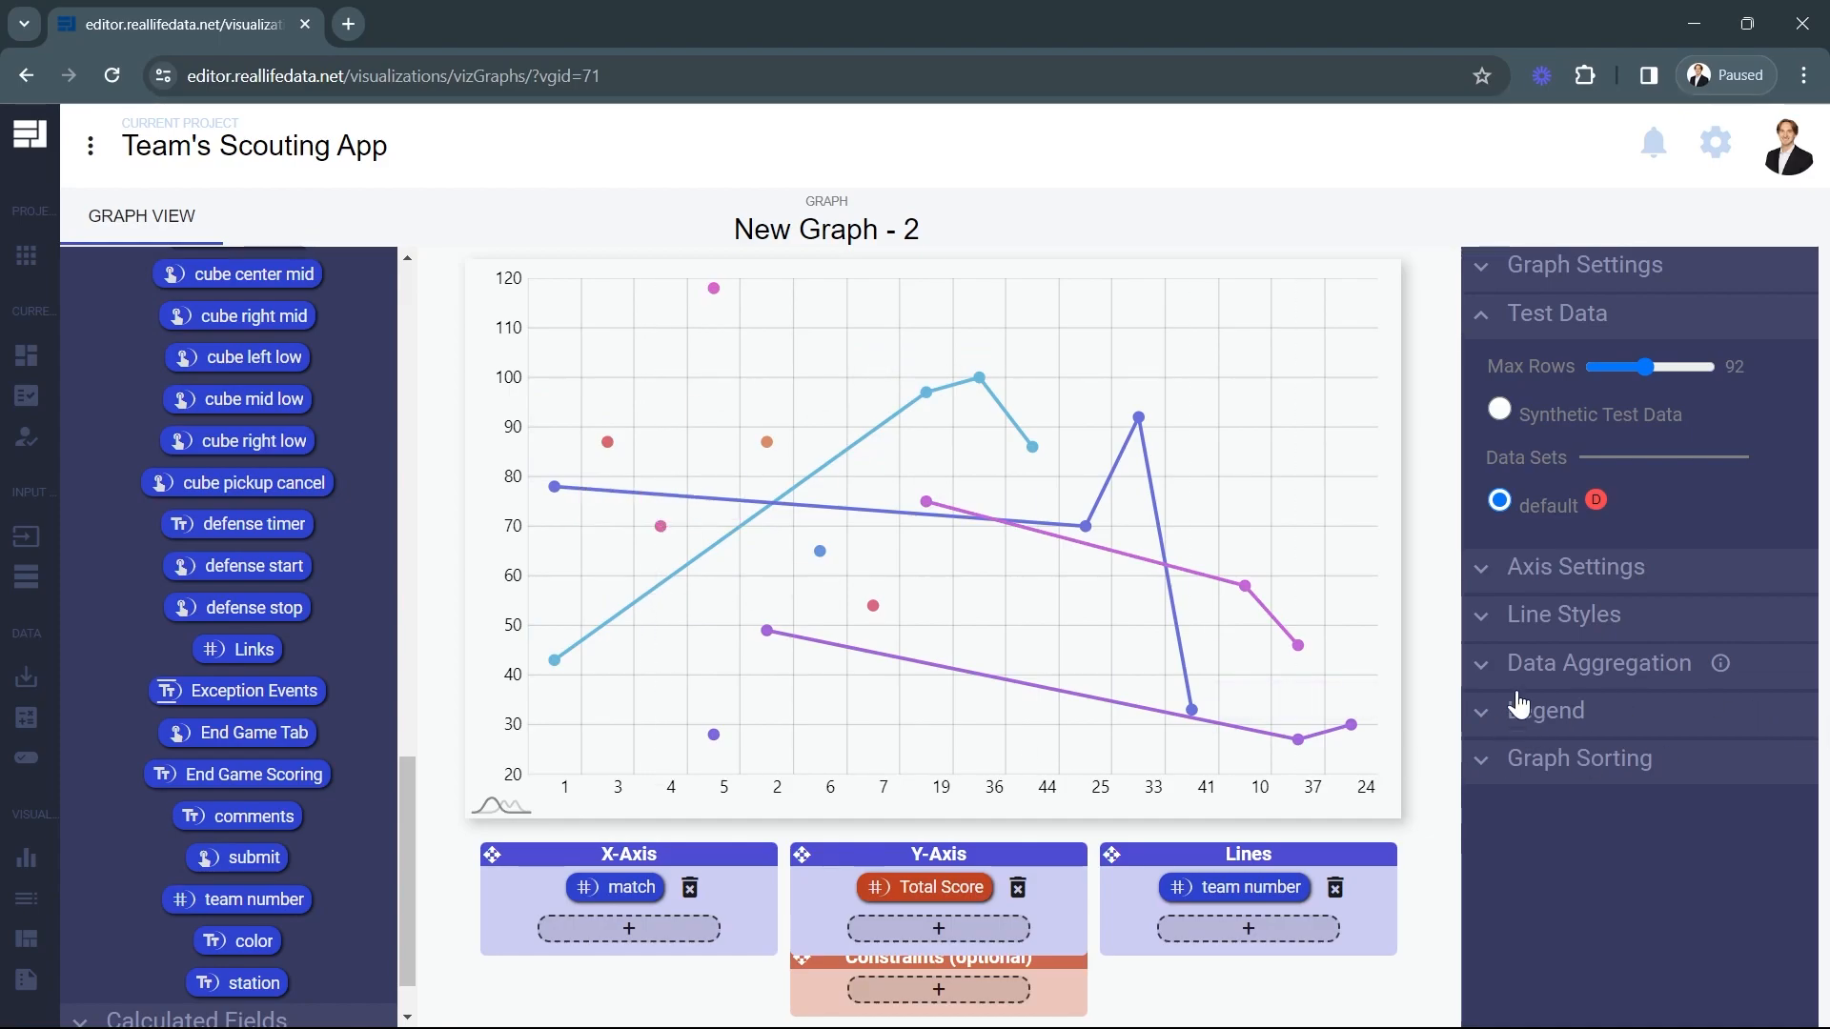
{"action": "left_click", "coordinate": [1573, 576]}
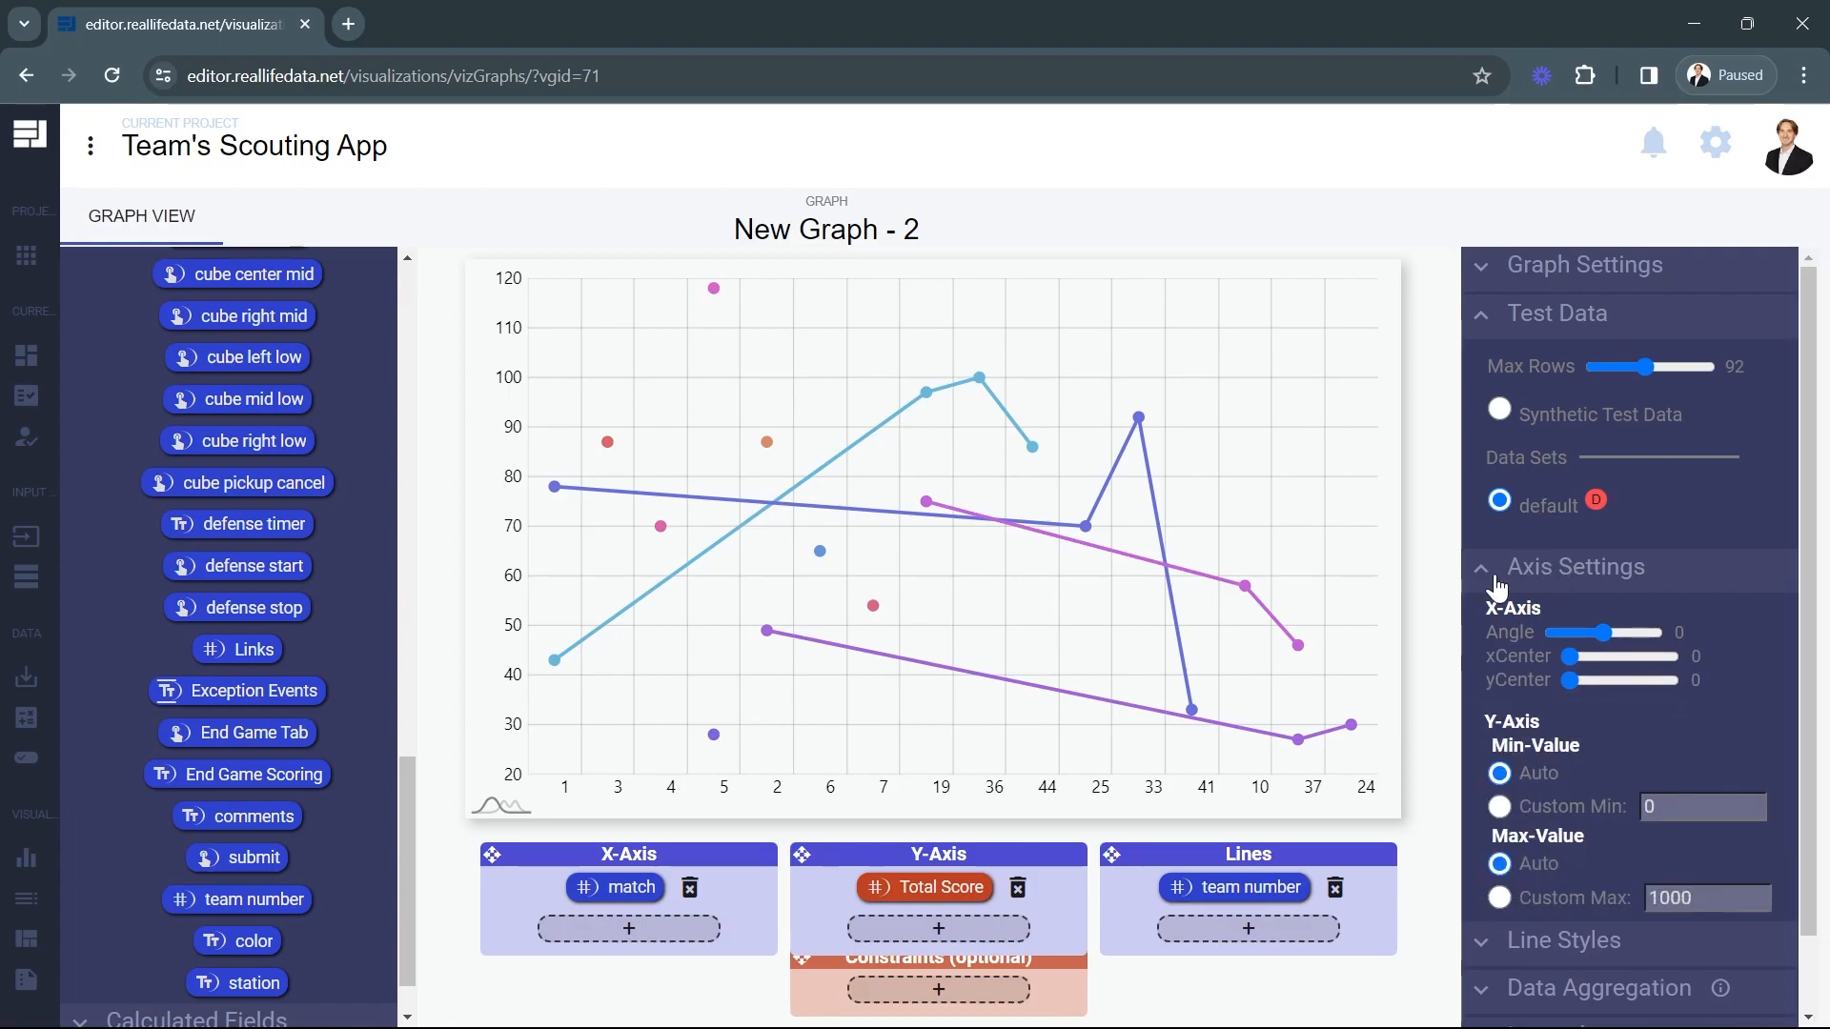
{"action": "left_click", "coordinate": [1499, 807]}
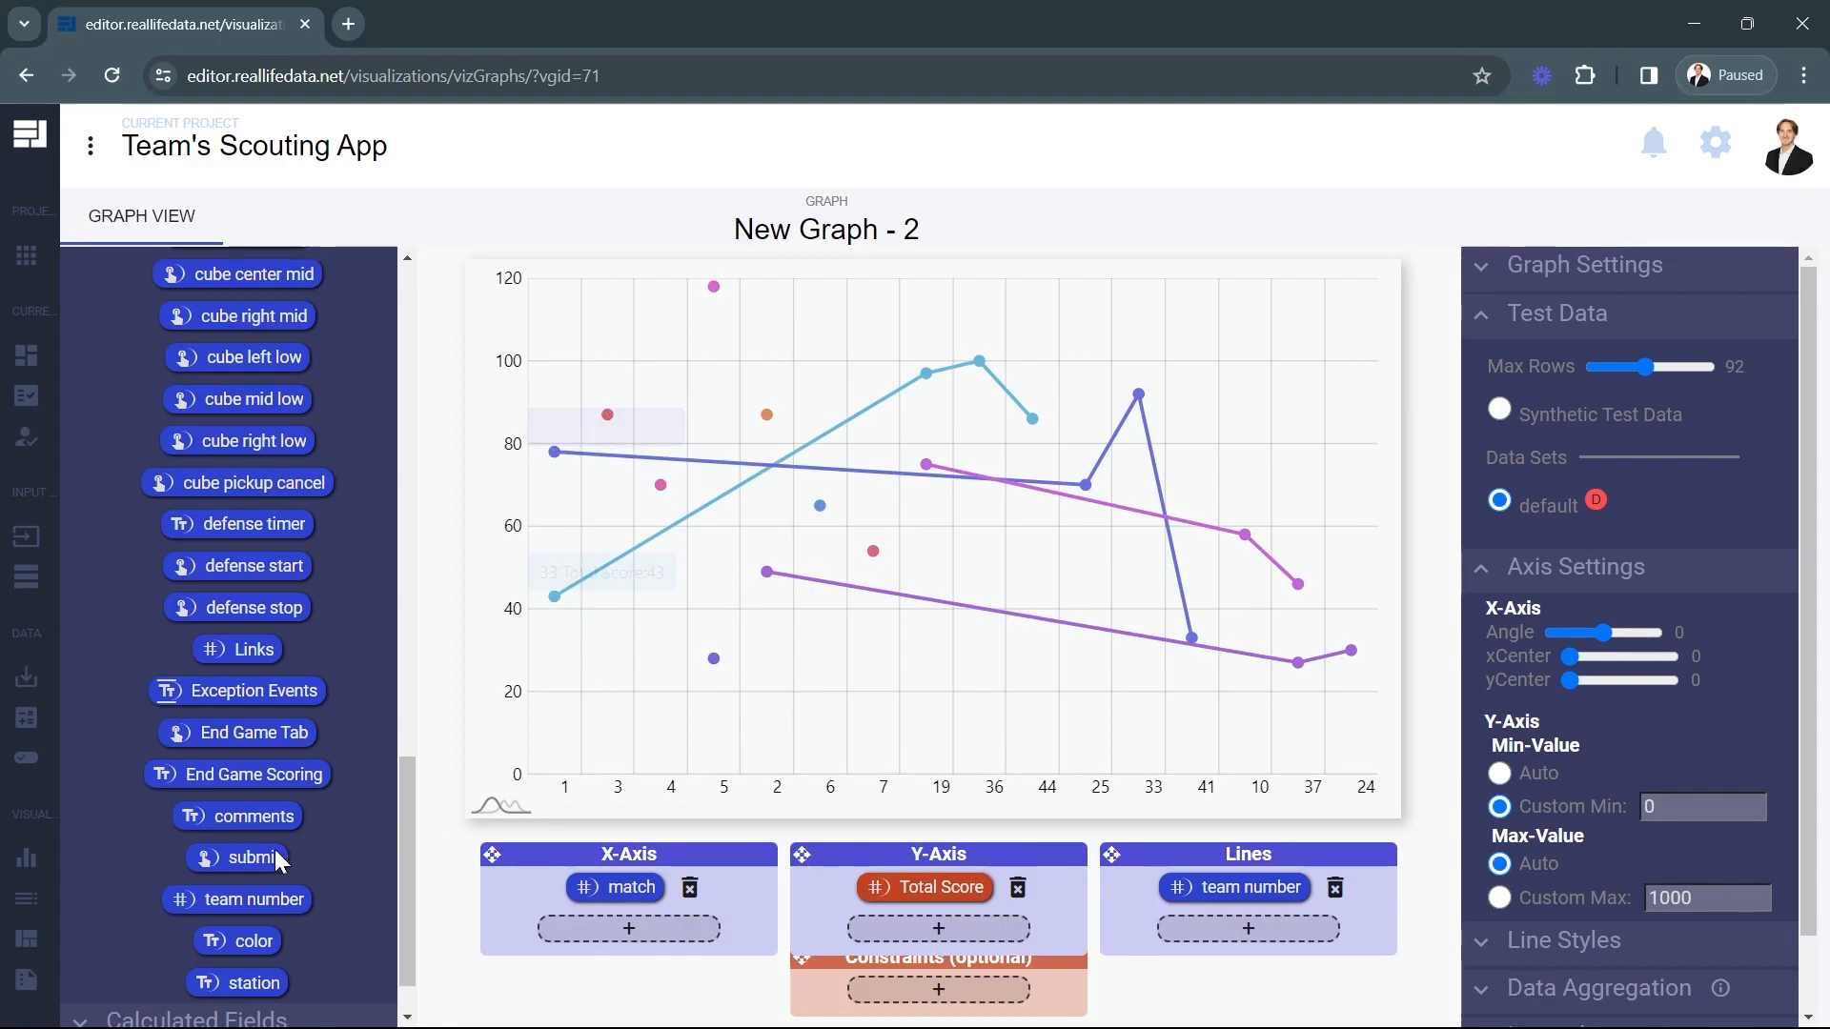
In the Robot calculations, add the comp codes field to the grouping before team number.
{"action": "mouse_move", "coordinate": [21, 791]}
{"action": "left_click", "coordinate": [91, 719]}
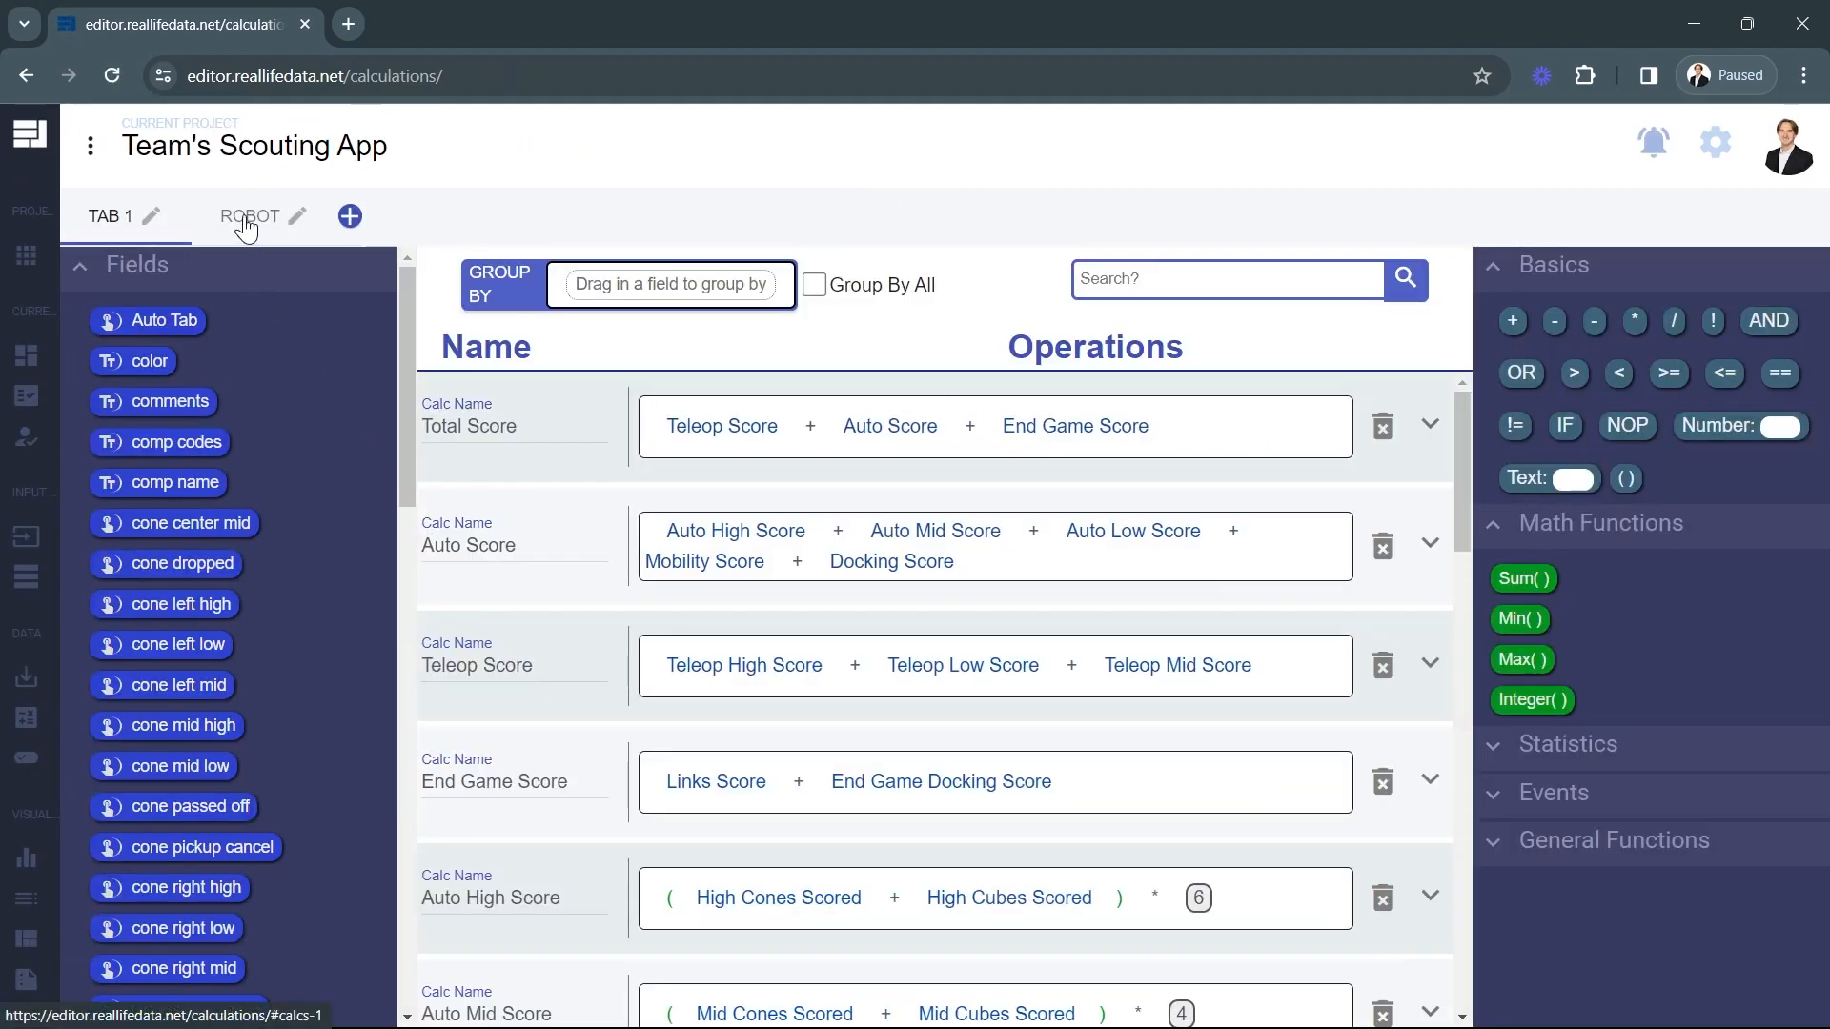
{"action": "left_click", "coordinate": [248, 218]}
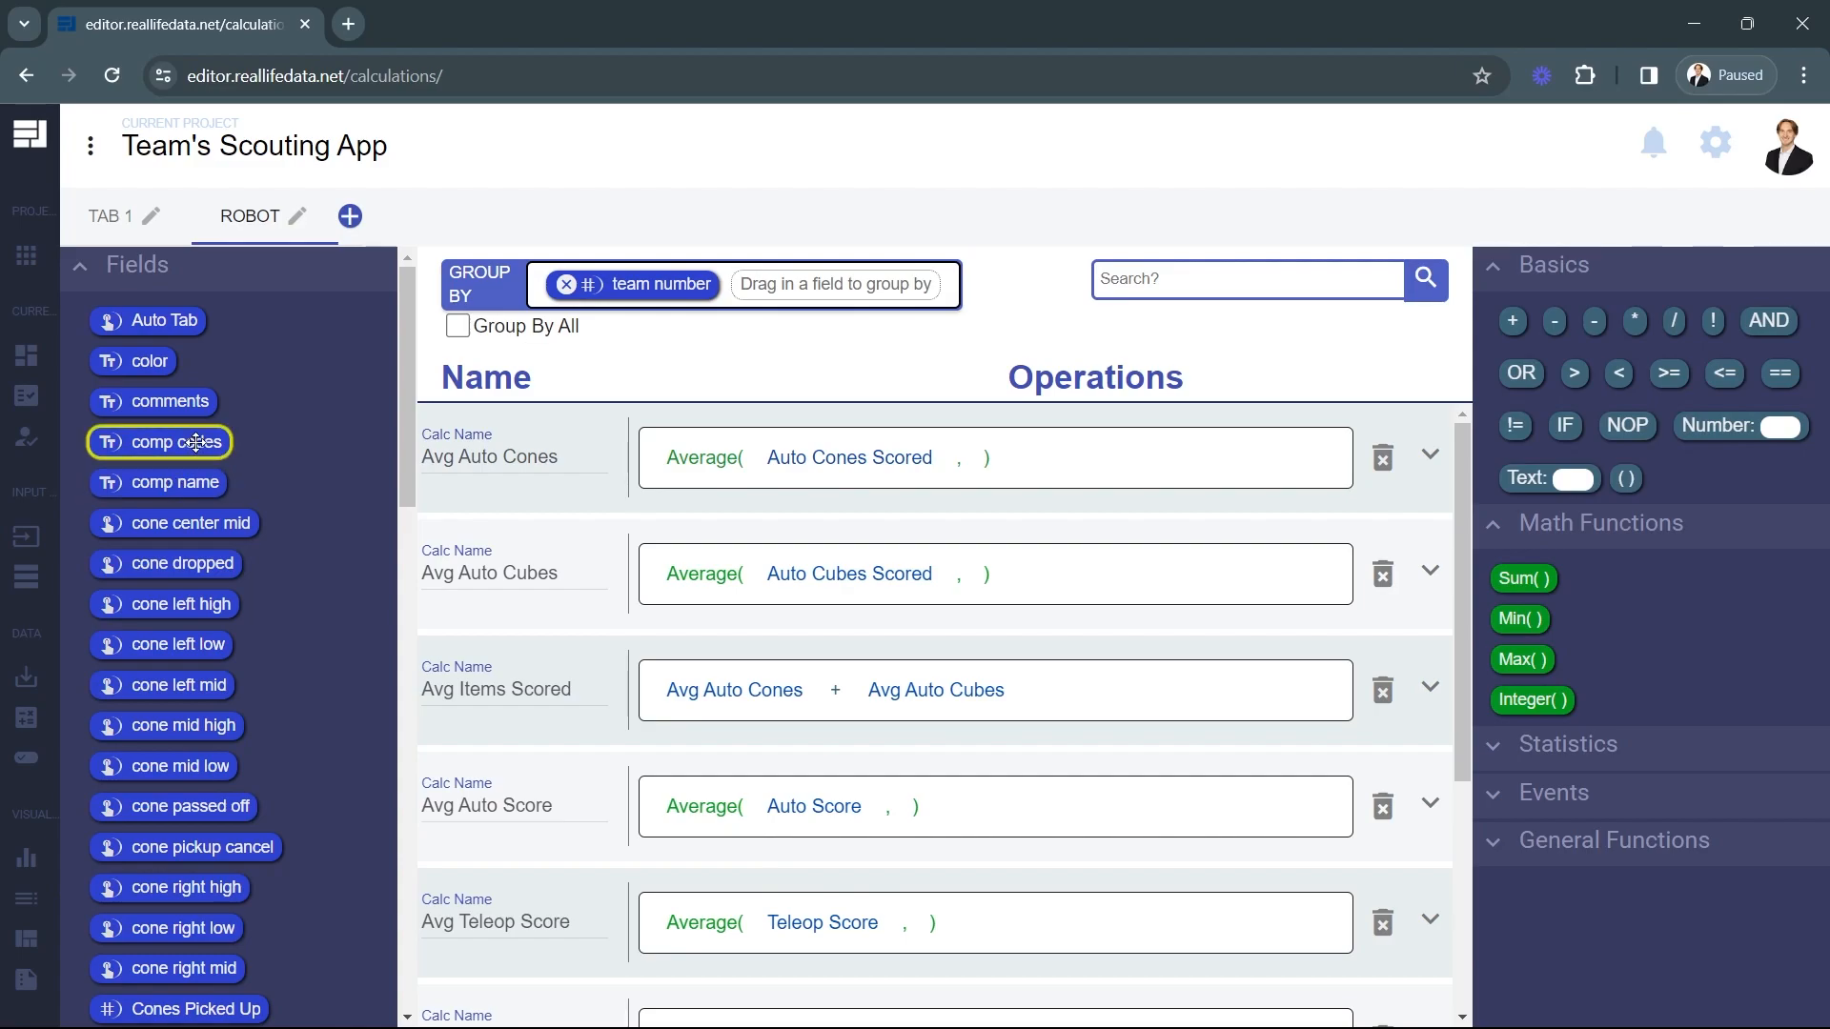
{"action": "left_click_drag", "start_coordinate": [189, 443], "coordinate": [810, 295]}
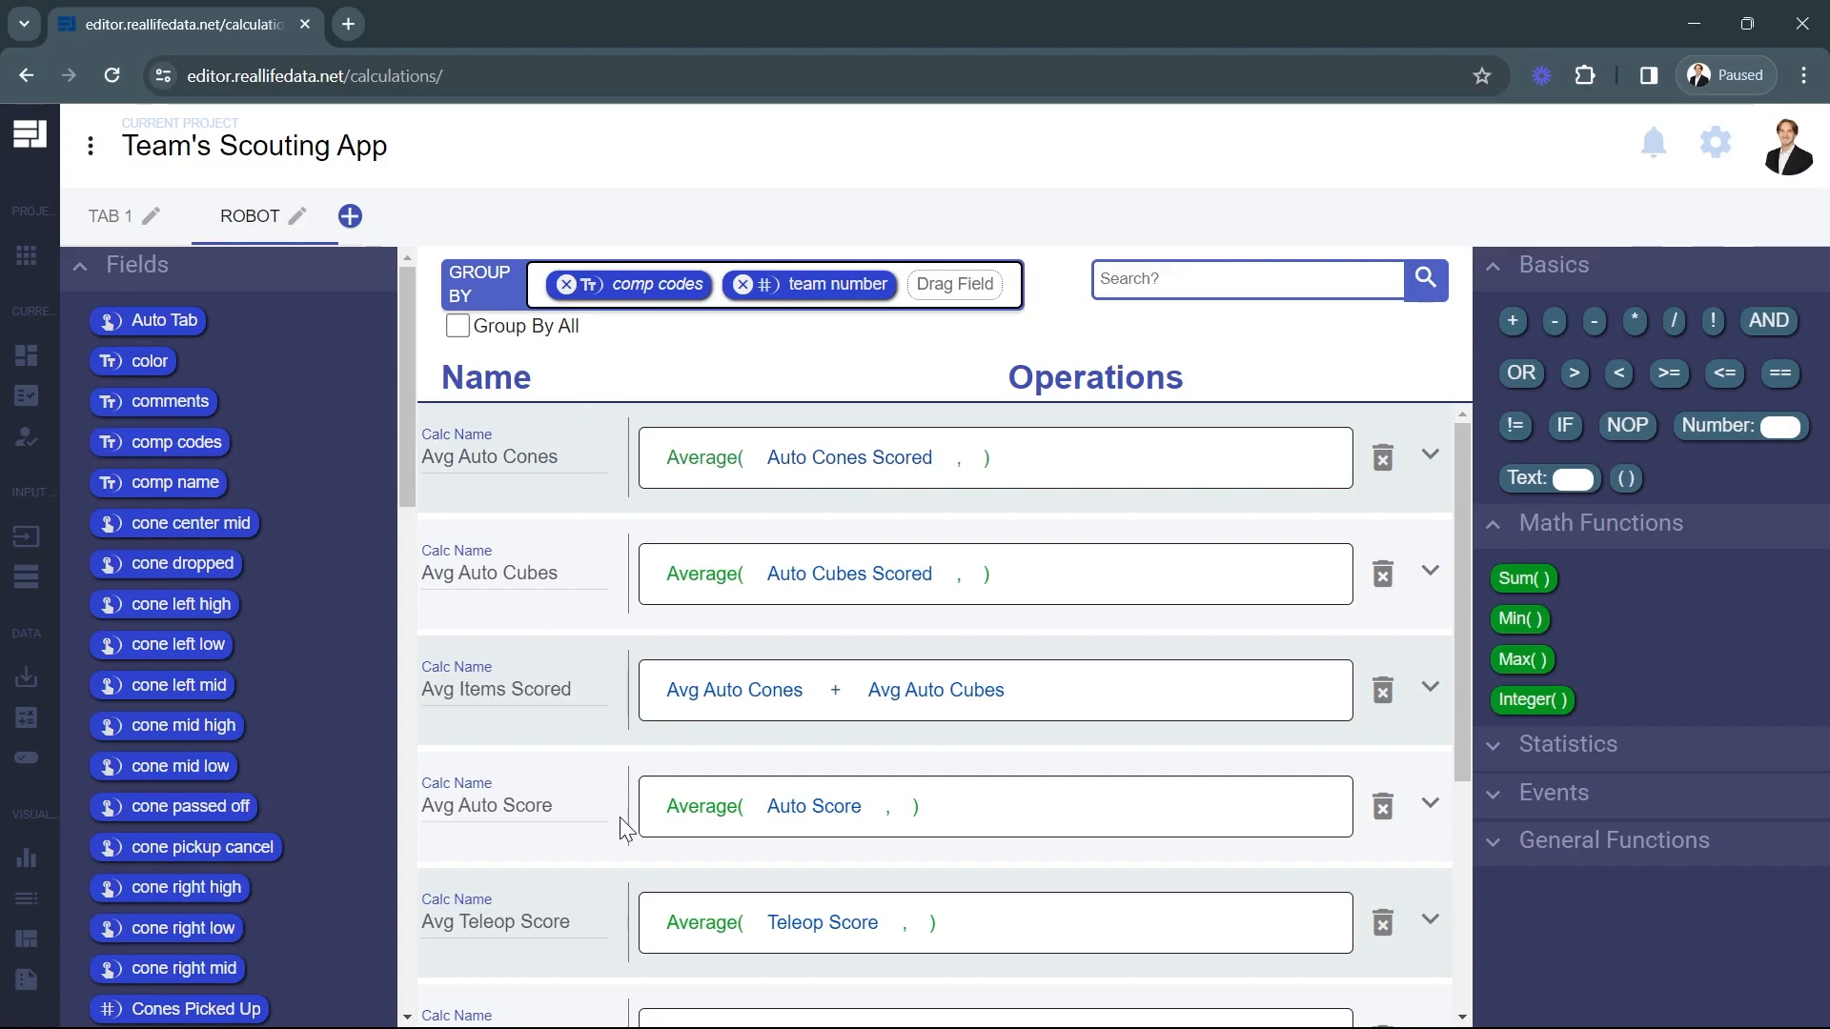
Return to the line graph of total score per match and rename it Score Over Time.
{"action": "mouse_move", "coordinate": [8, 953]}
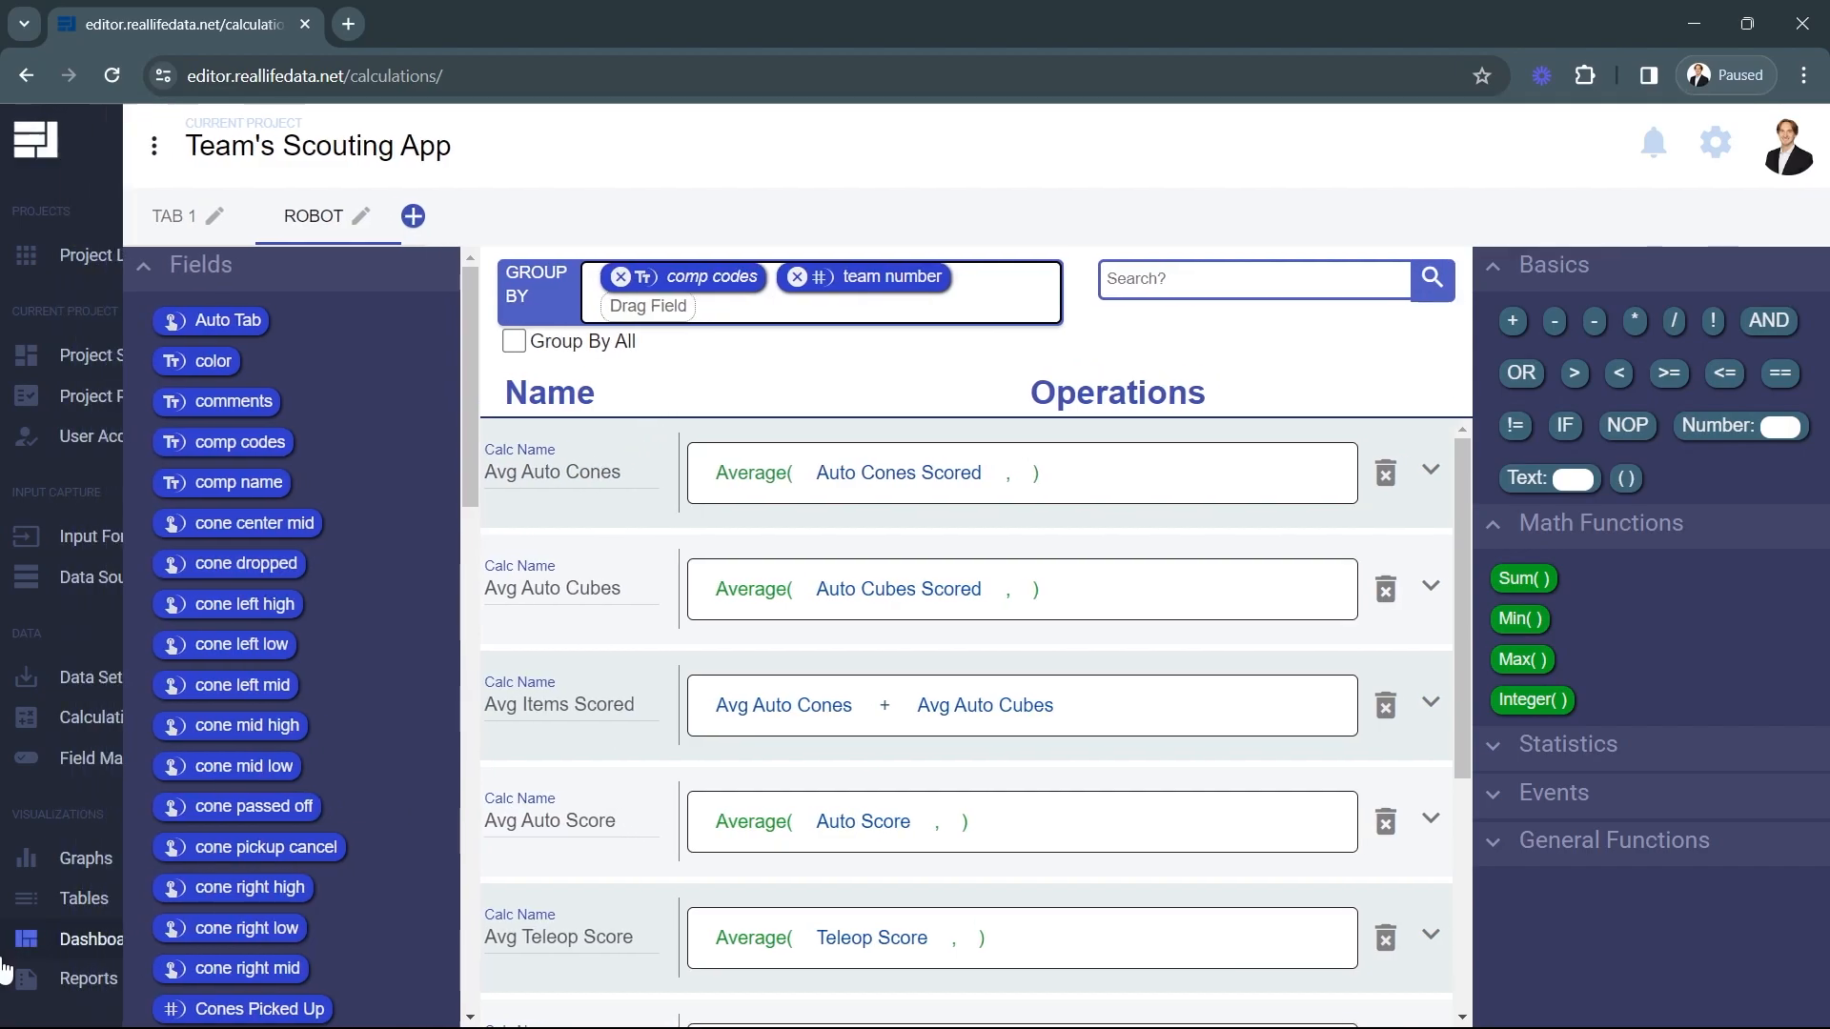
{"action": "left_click", "coordinate": [102, 871]}
{"action": "left_click", "coordinate": [25, 76]}
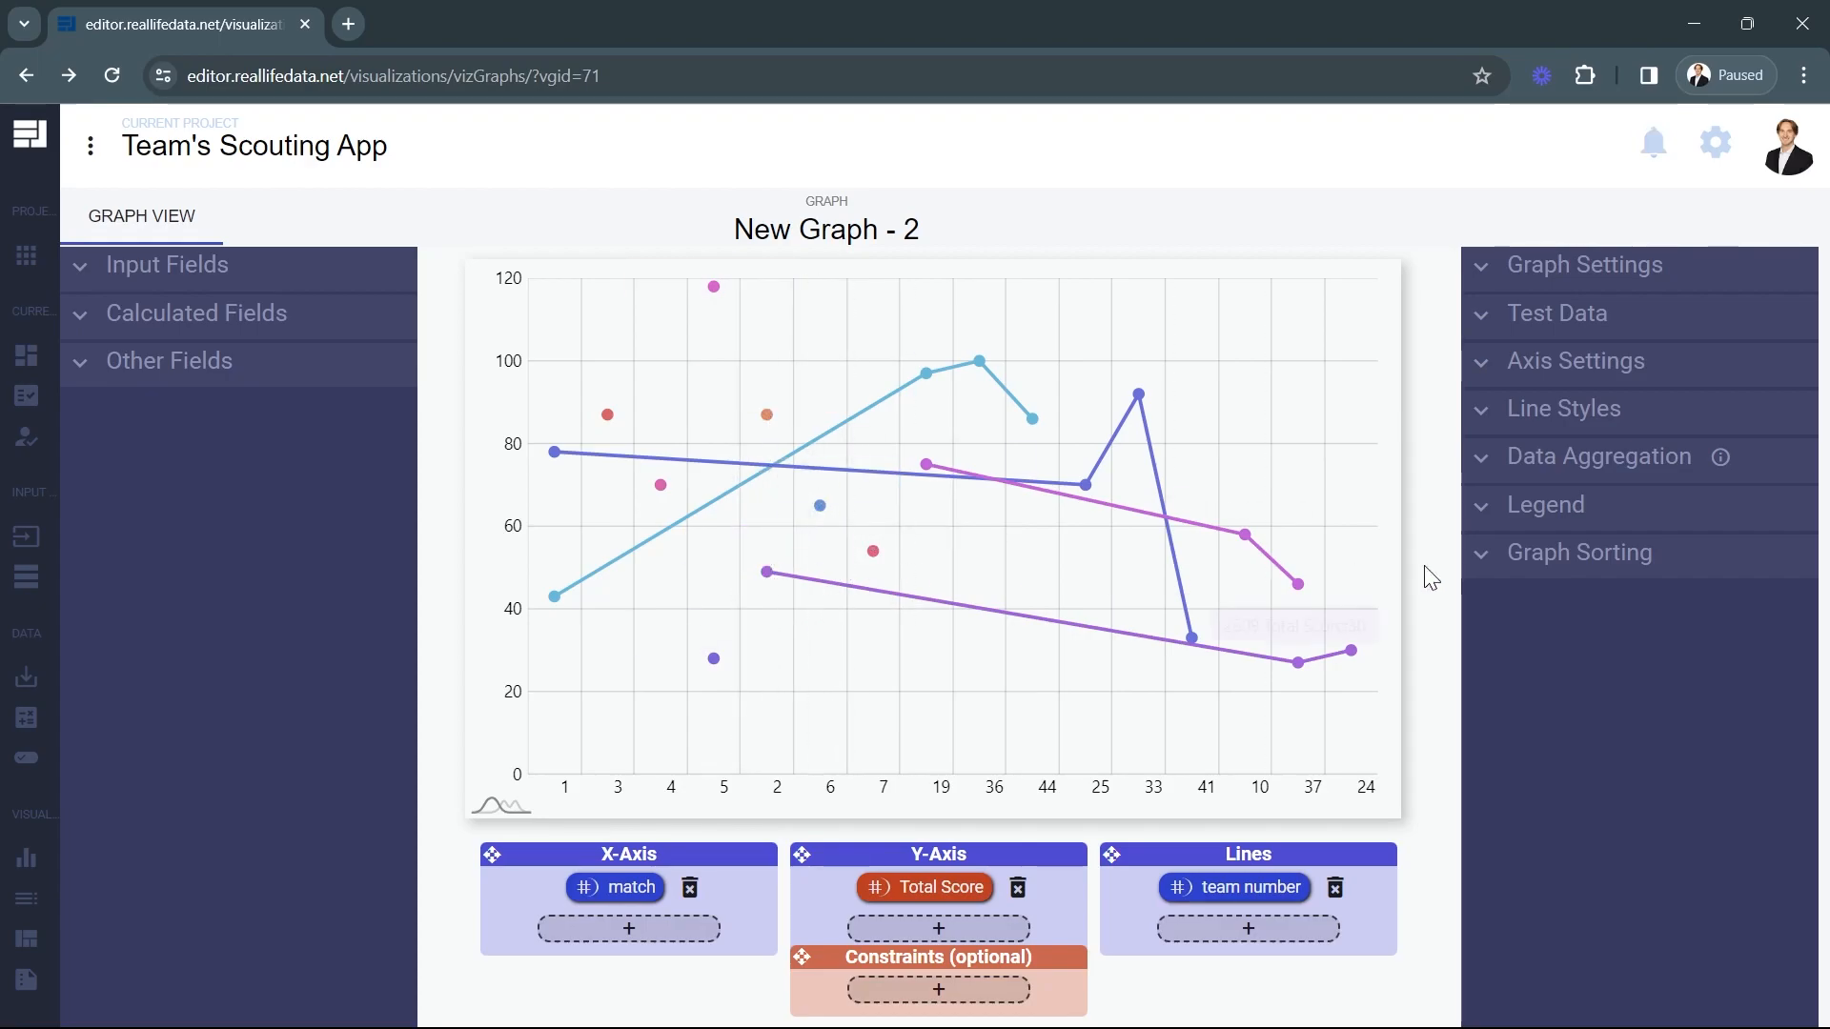
{"action": "left_click", "coordinate": [1527, 265]}
{"action": "left_click", "coordinate": [1573, 315]}
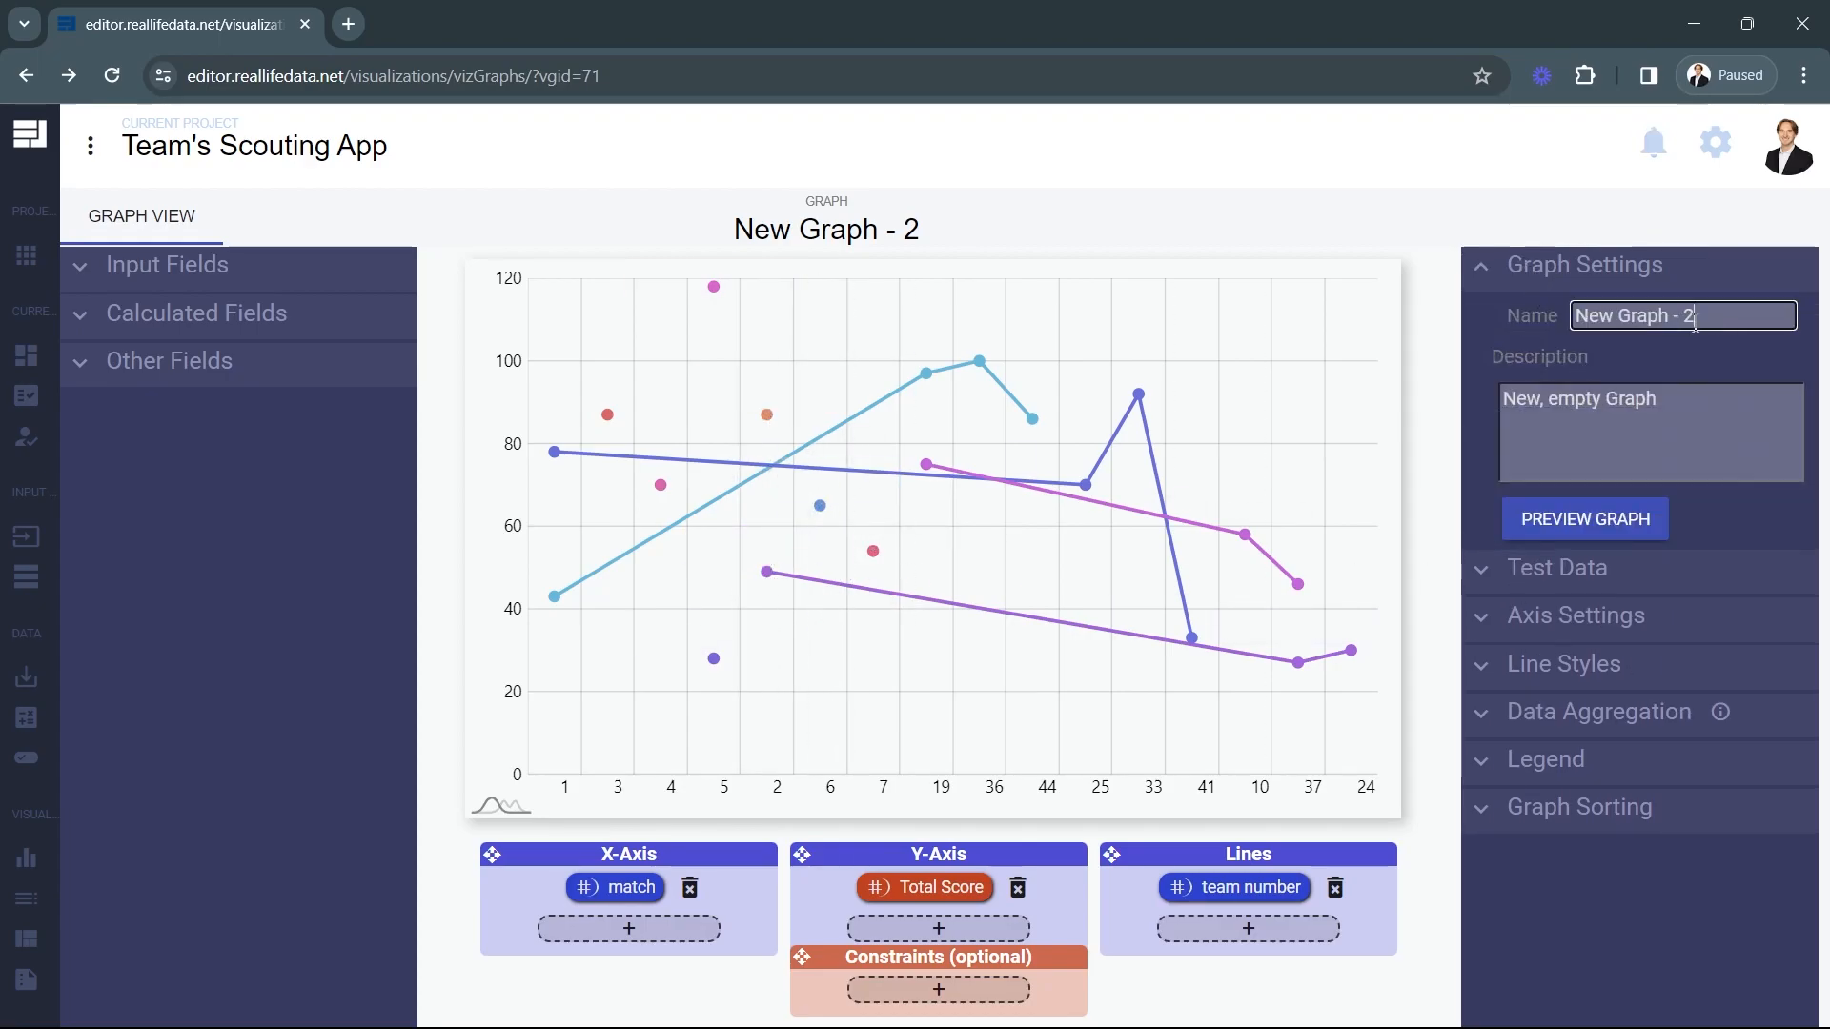
{"action": "key", "text": "ctrl+a"}
{"action": "type", "text": "Score O"}
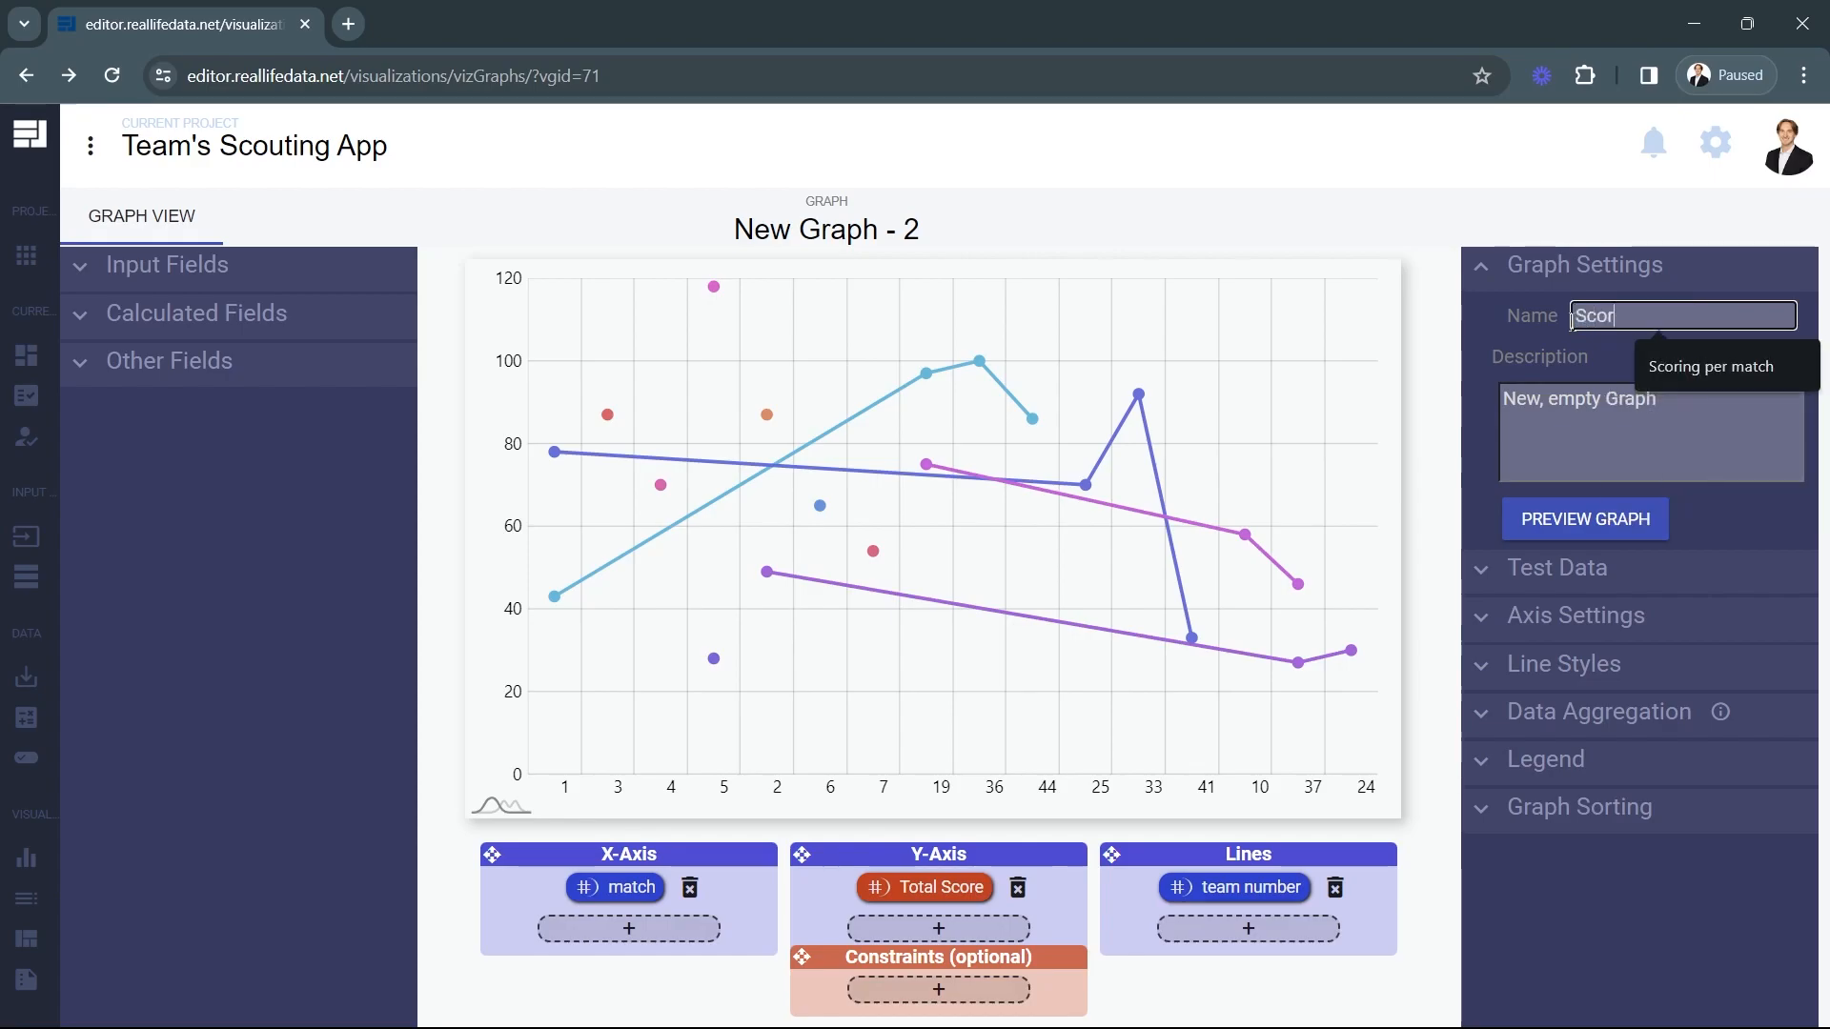
{"action": "left_click", "coordinate": [1669, 353]}
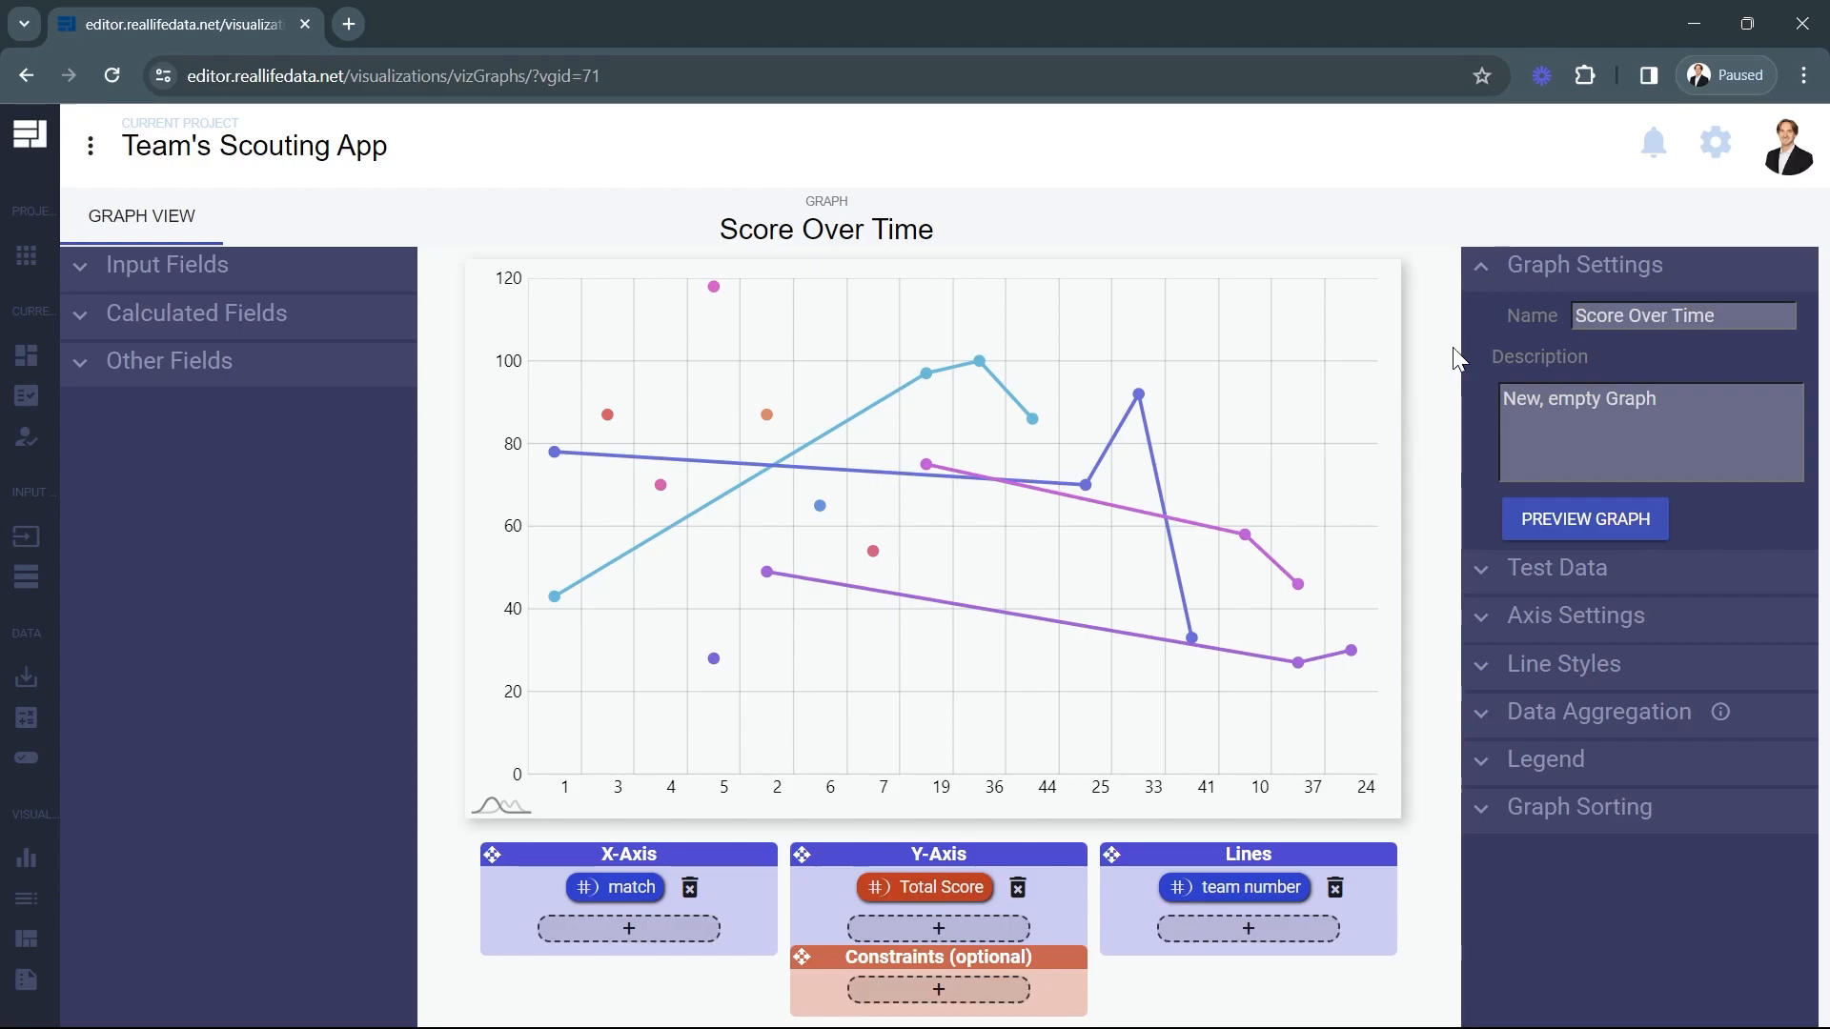
Sort the Score Over Time graph on the match field in ascending order.
{"action": "left_click", "coordinate": [1499, 831]}
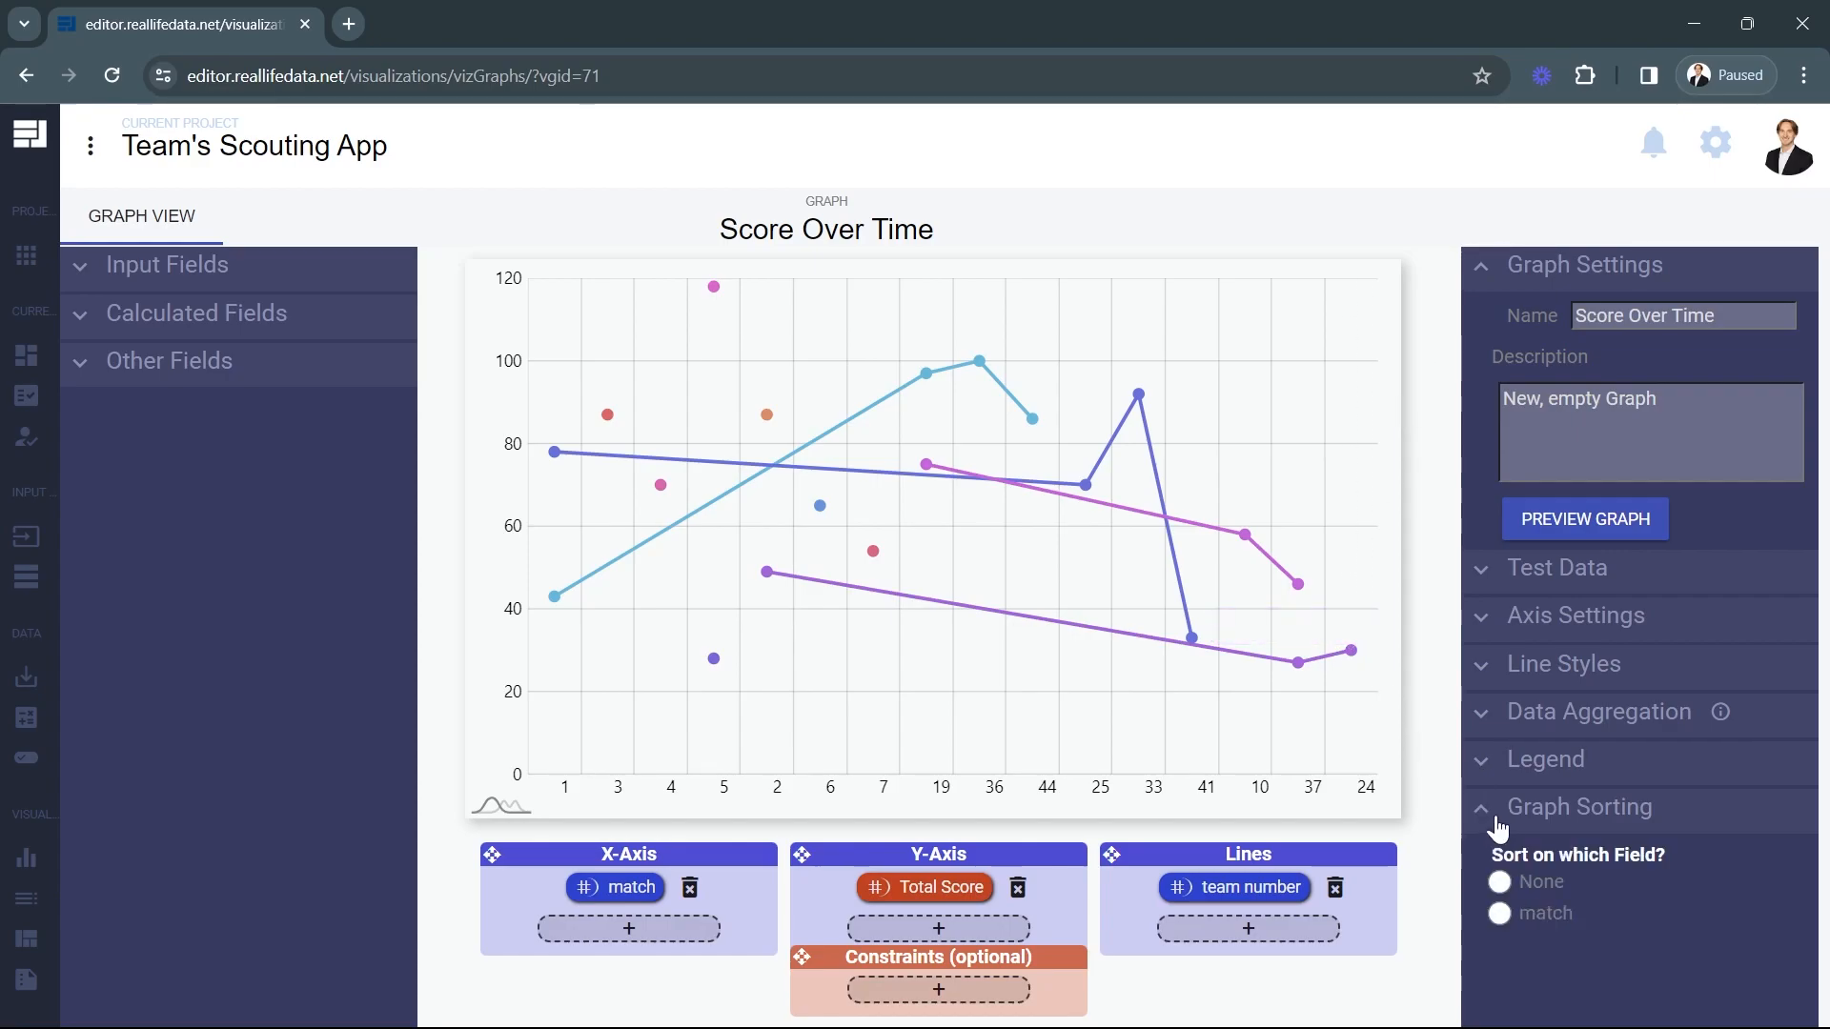
{"action": "scroll", "coordinate": [1504, 853], "scroll_direction": "down", "scroll_amount": 1}
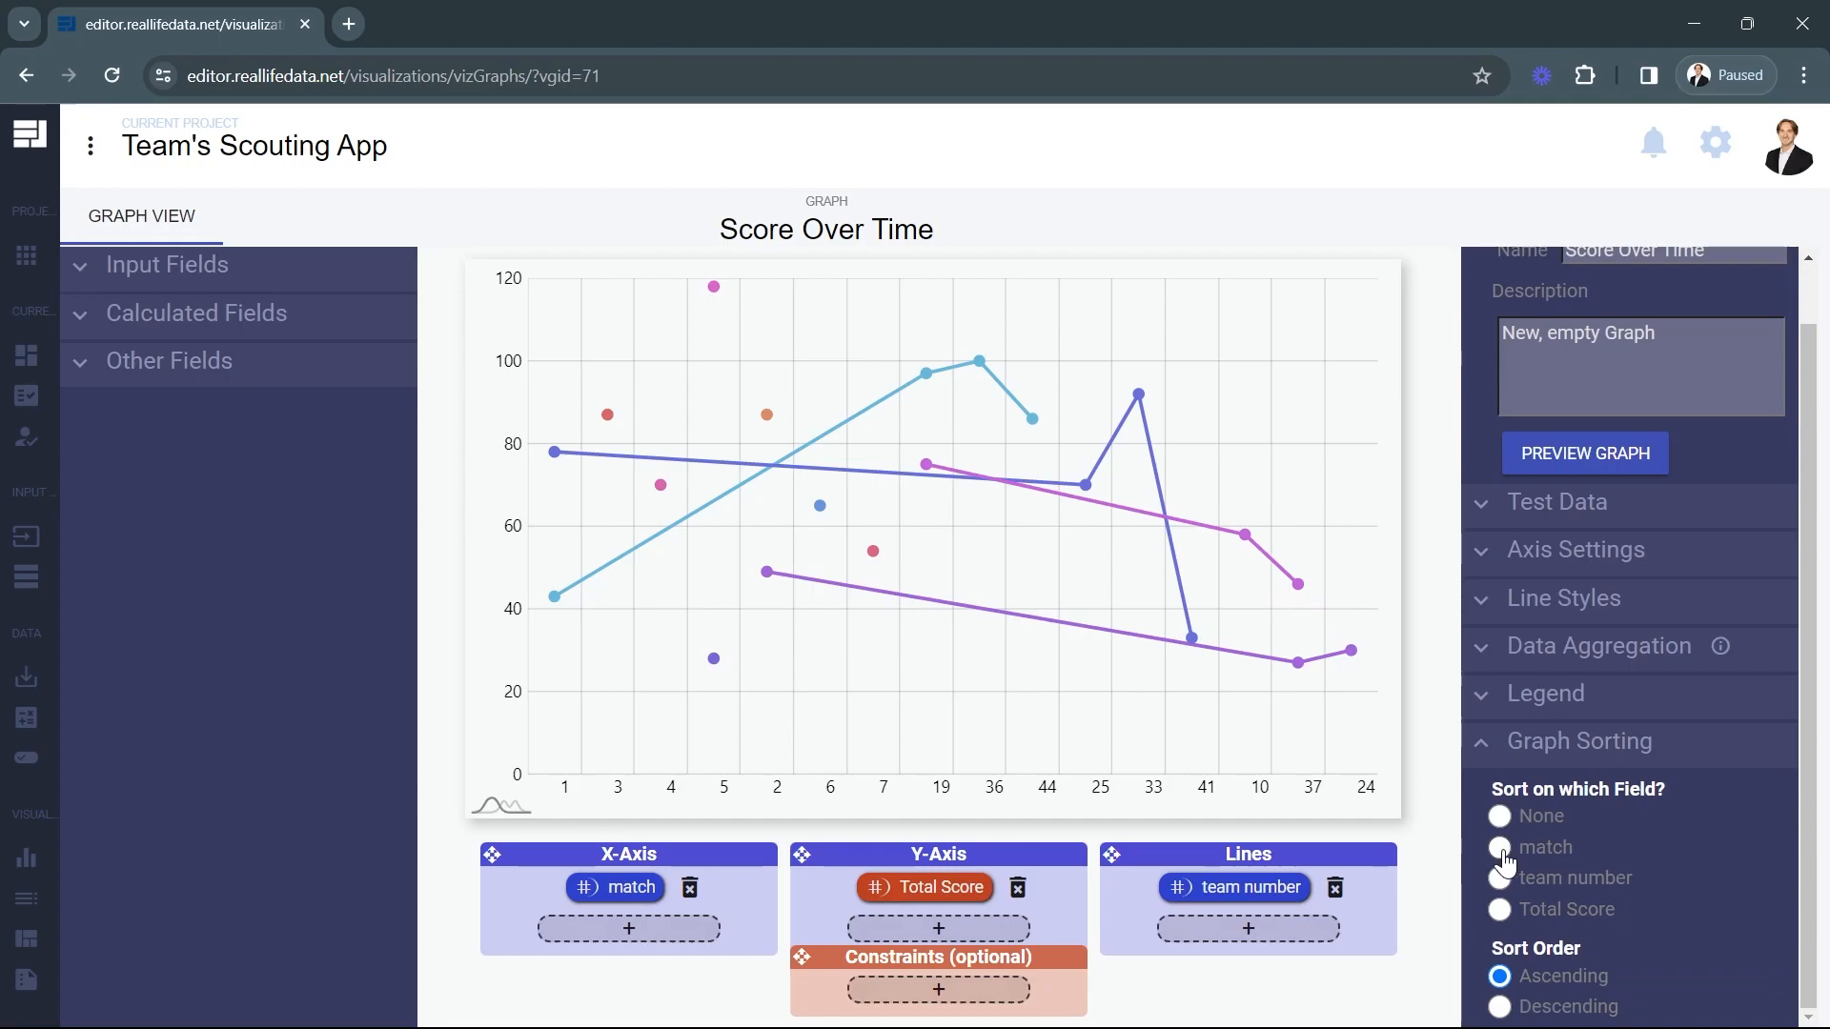
{"action": "left_click", "coordinate": [1500, 849]}
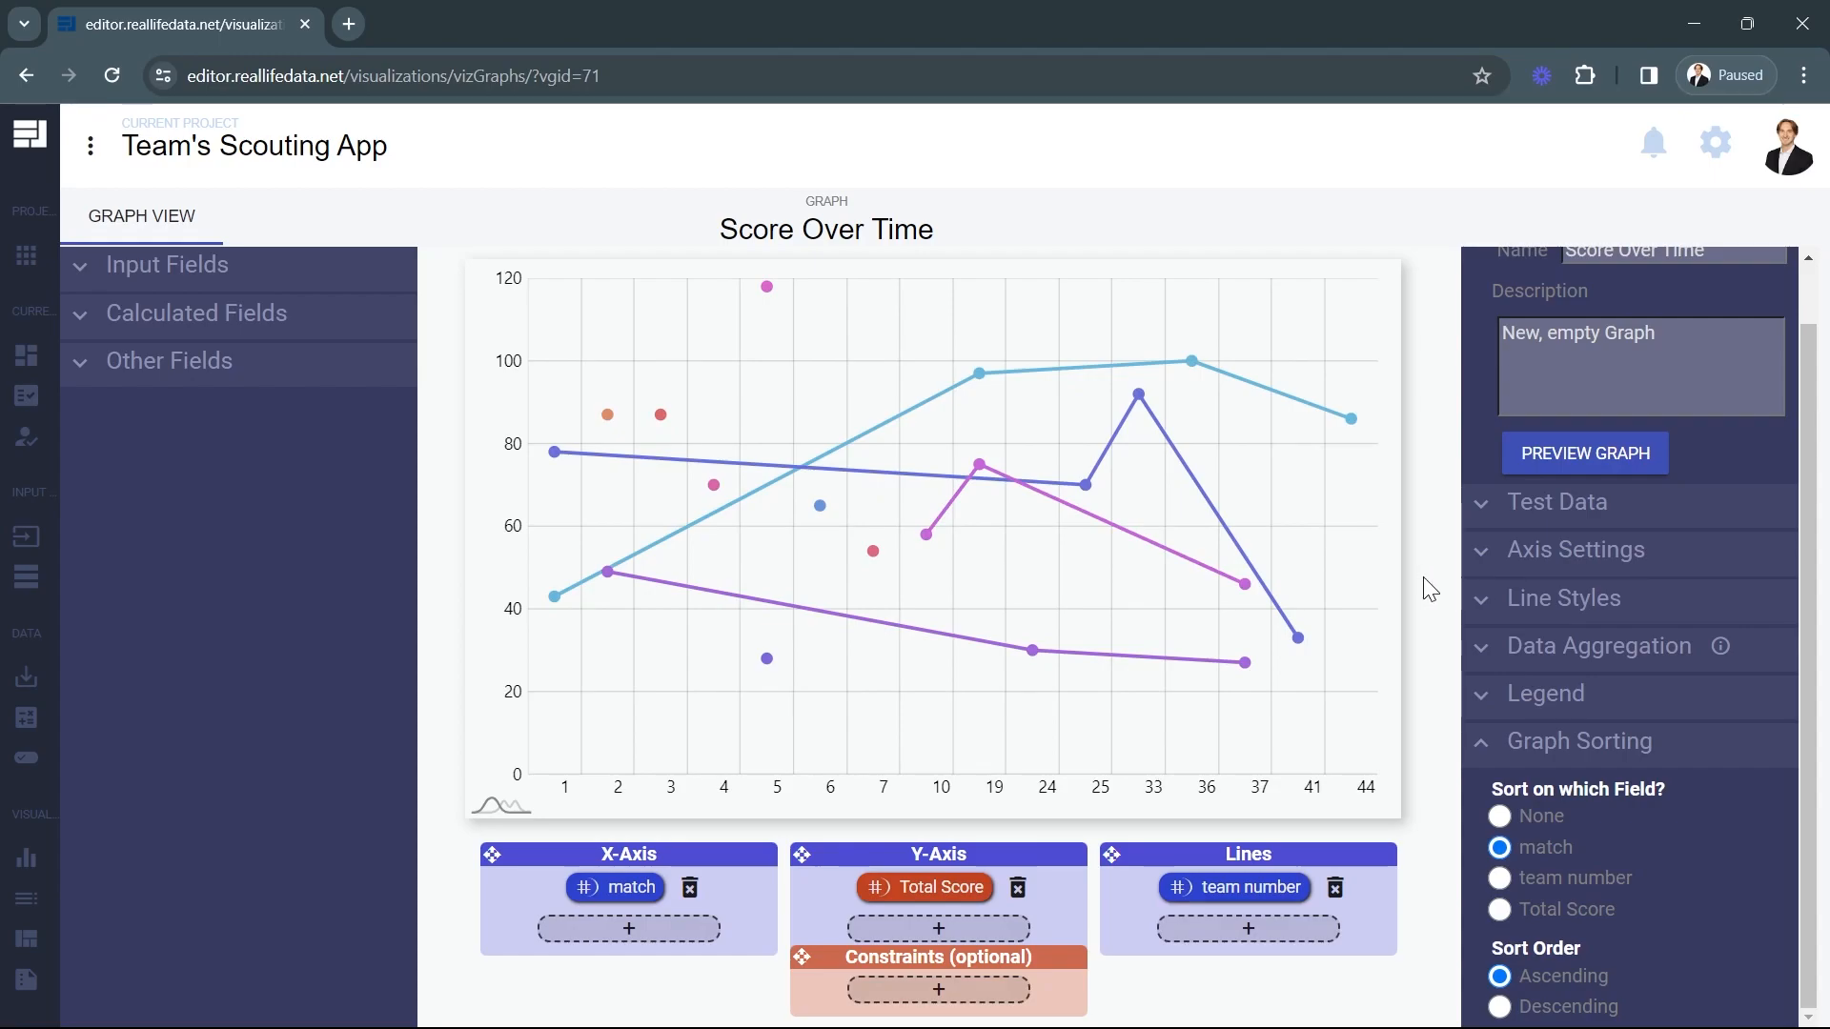
Return to managing the graphs, add and open another new graph, and make it a Simple Pie Chart.
{"action": "left_click", "coordinate": [57, 846]}
{"action": "left_click", "coordinate": [57, 892]}
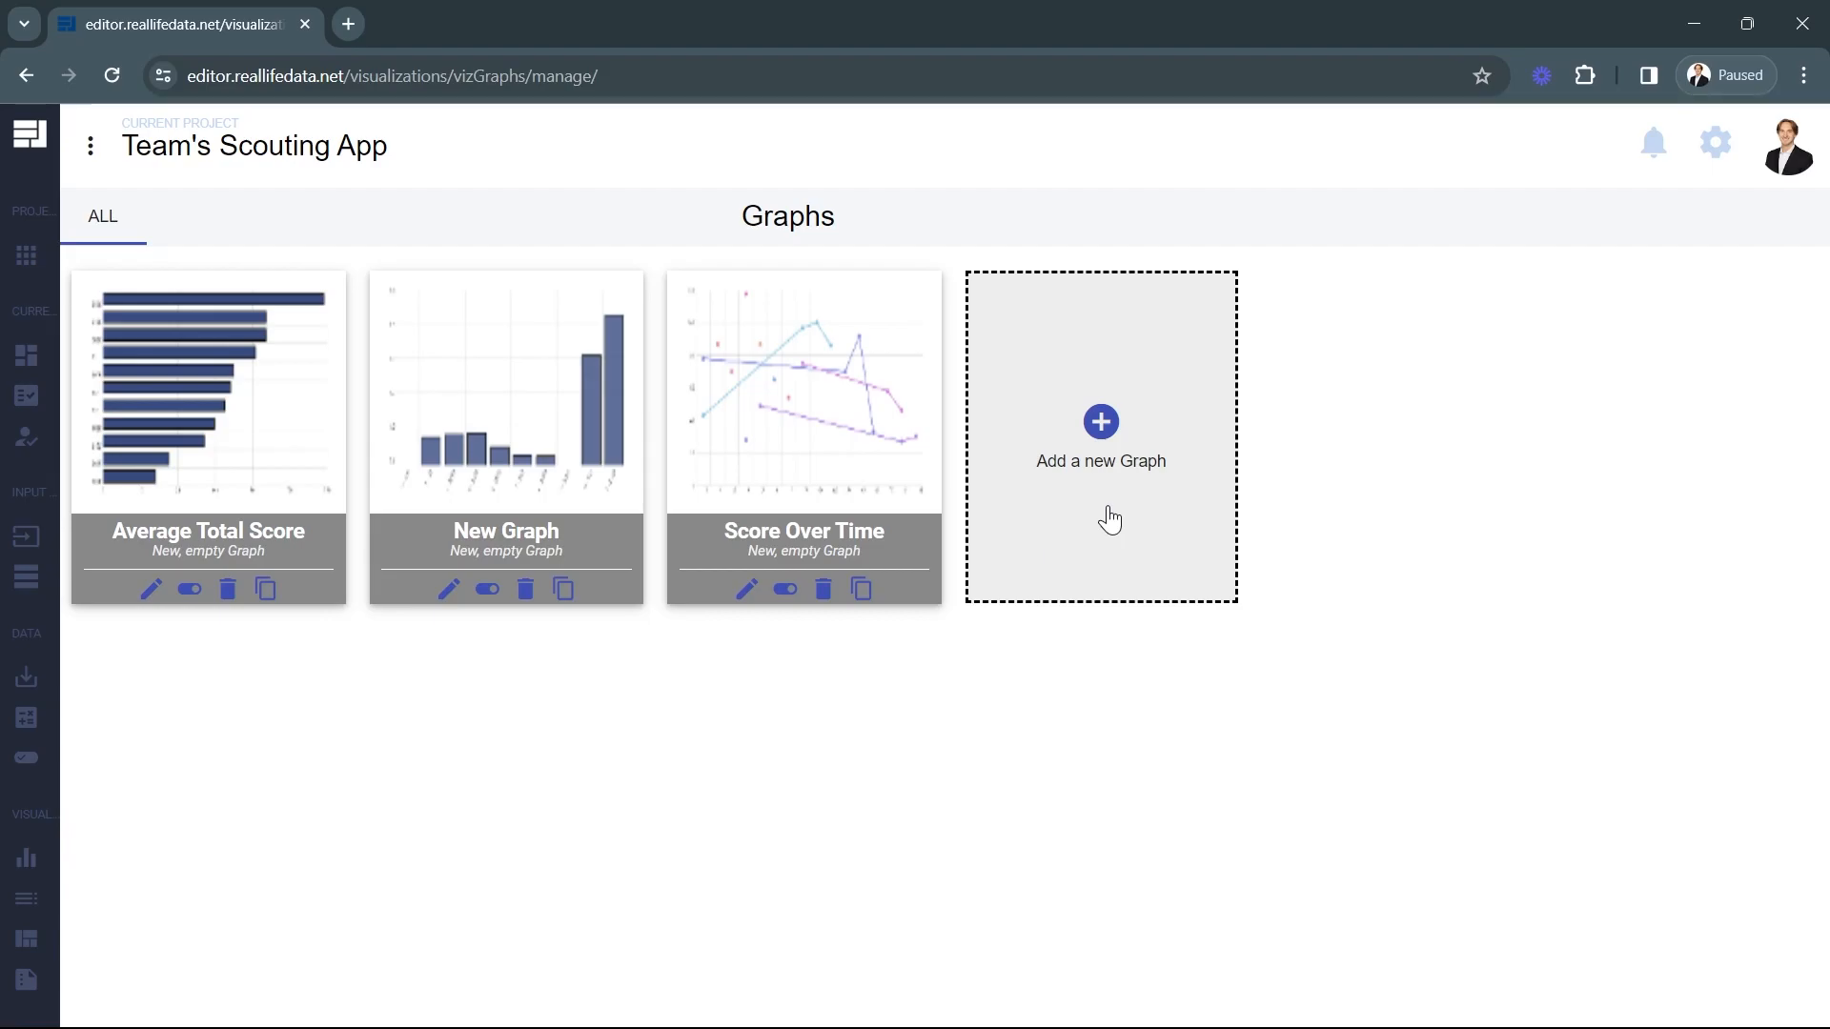
{"action": "left_click", "coordinate": [800, 419]}
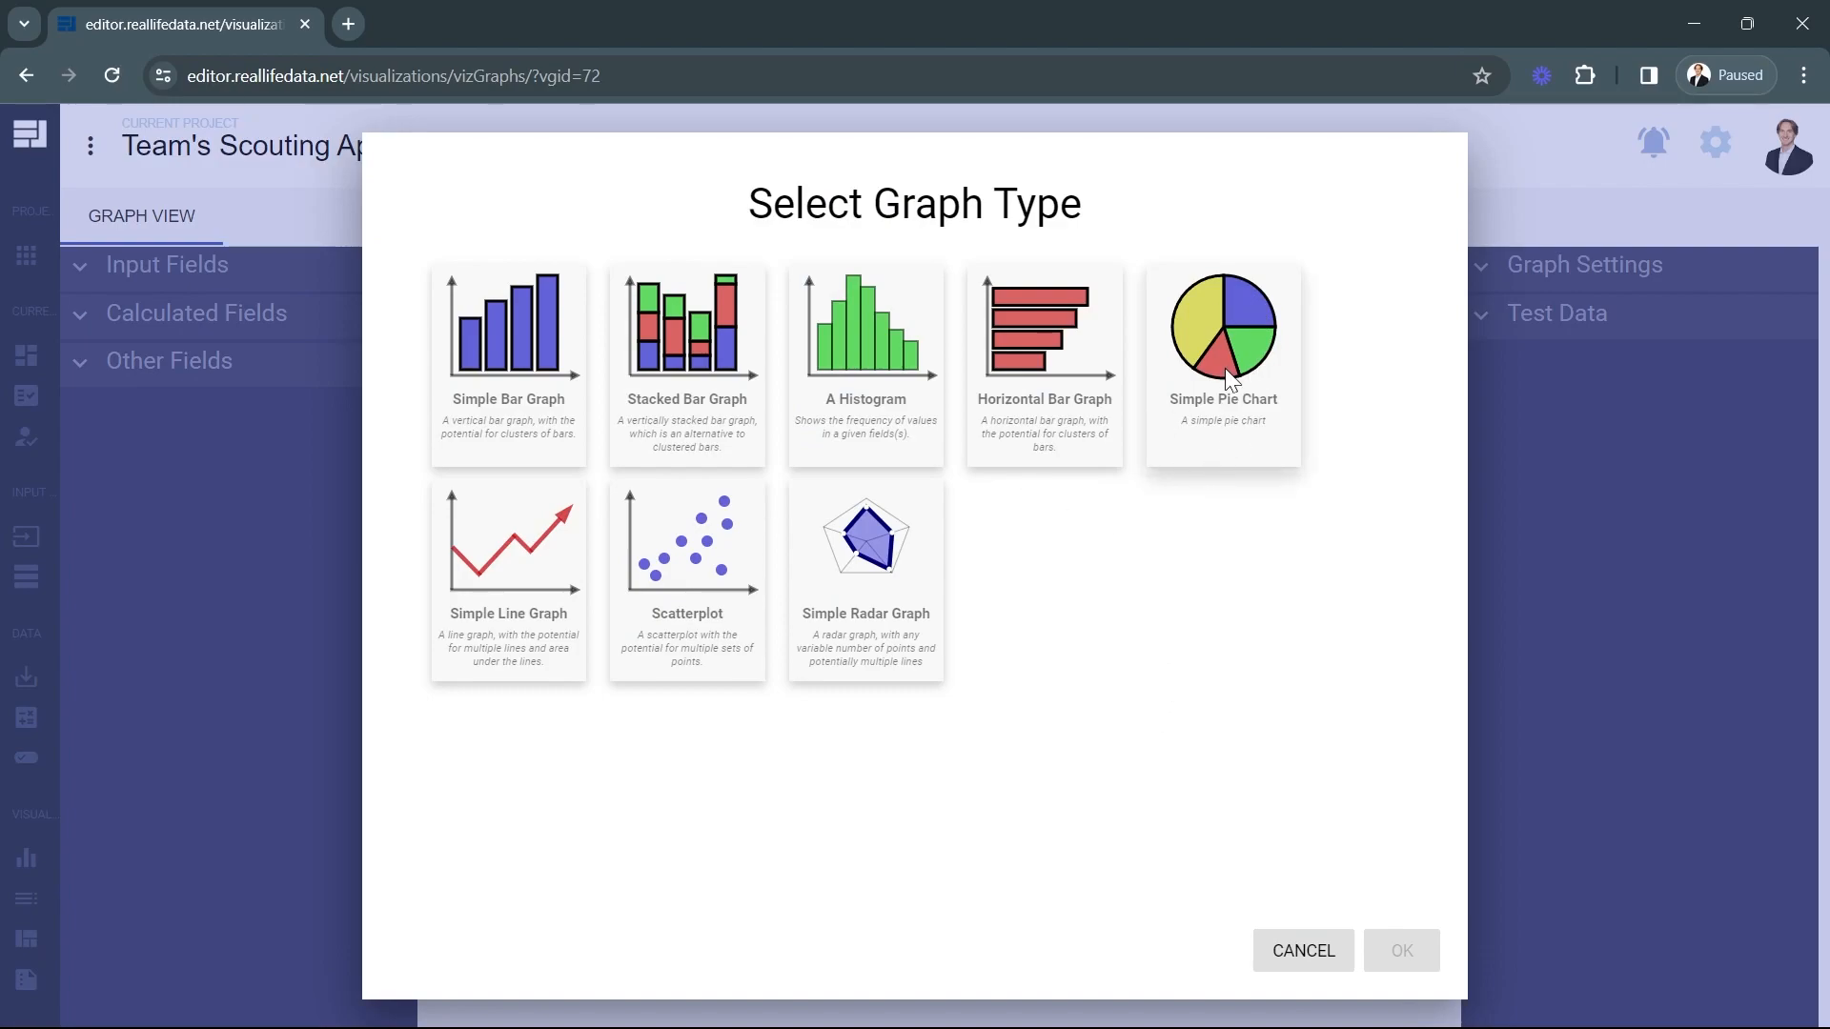
{"action": "left_click", "coordinate": [1216, 336]}
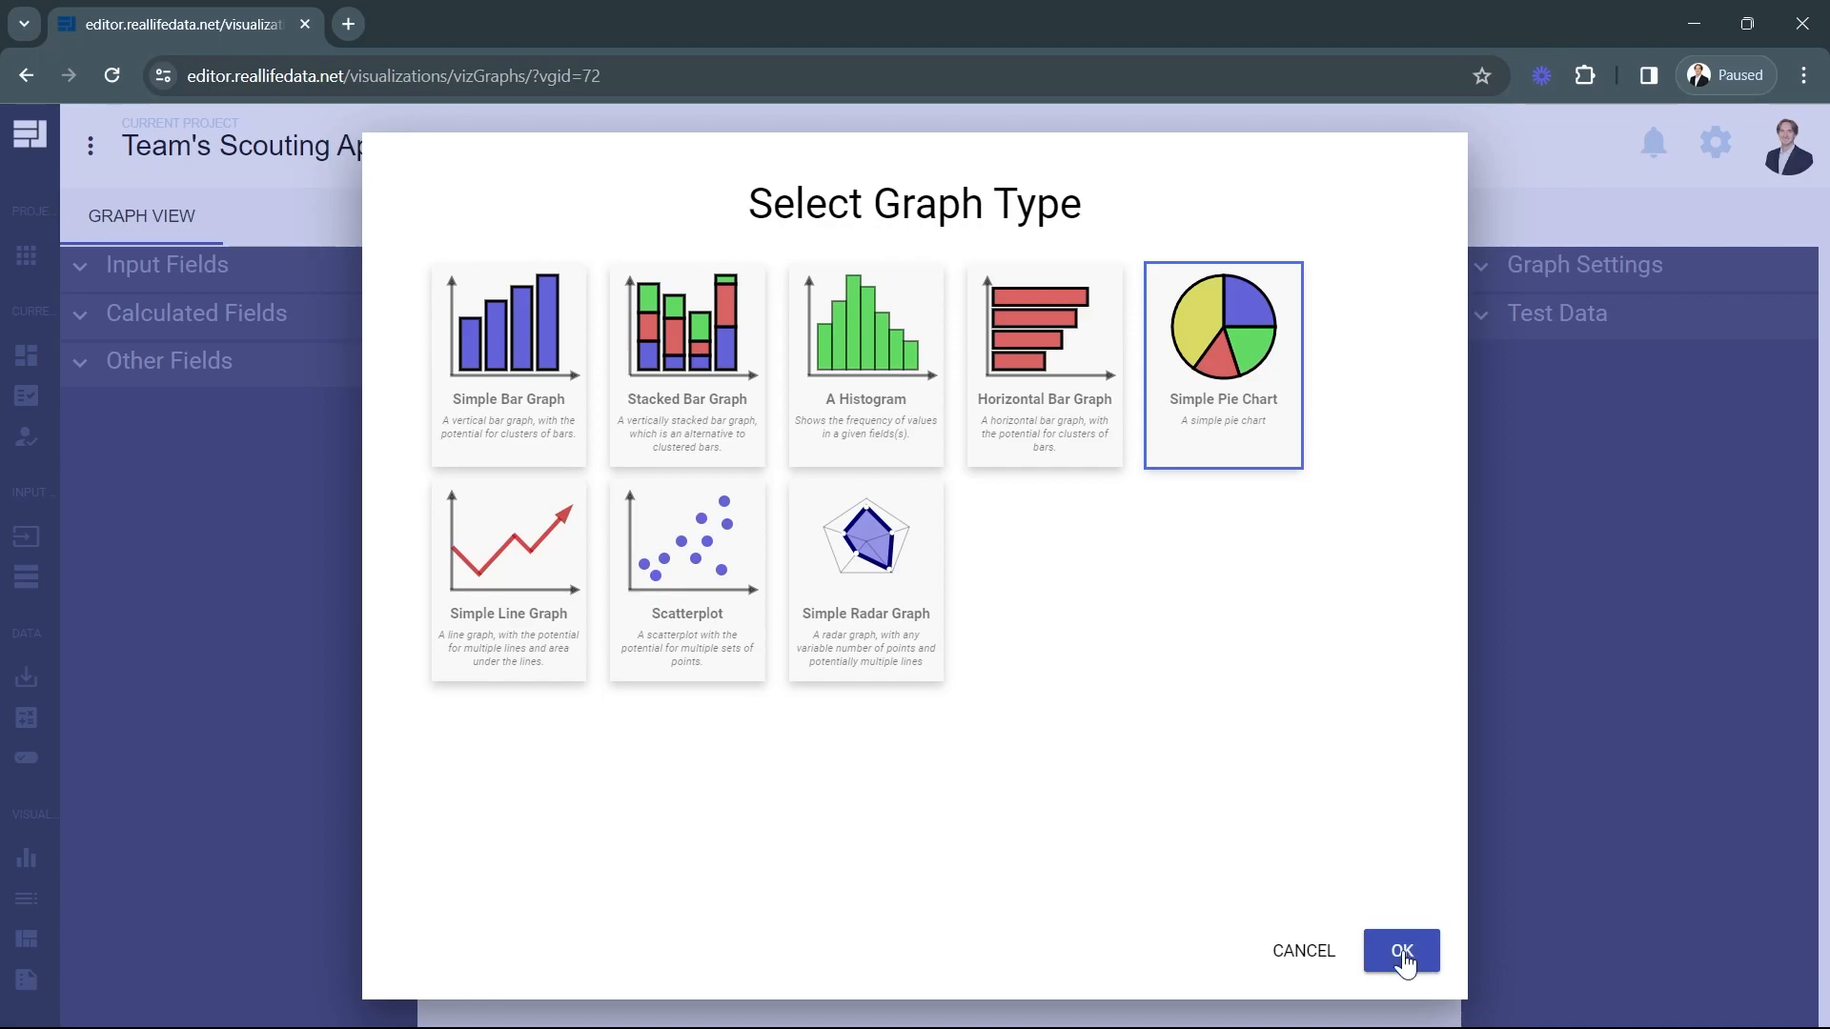
{"action": "left_click", "coordinate": [1400, 951]}
Assign the Avg Auto Score and Avg Teleop Score calculated fields to the pie chart's Slice Values.
{"action": "left_click", "coordinate": [280, 329]}
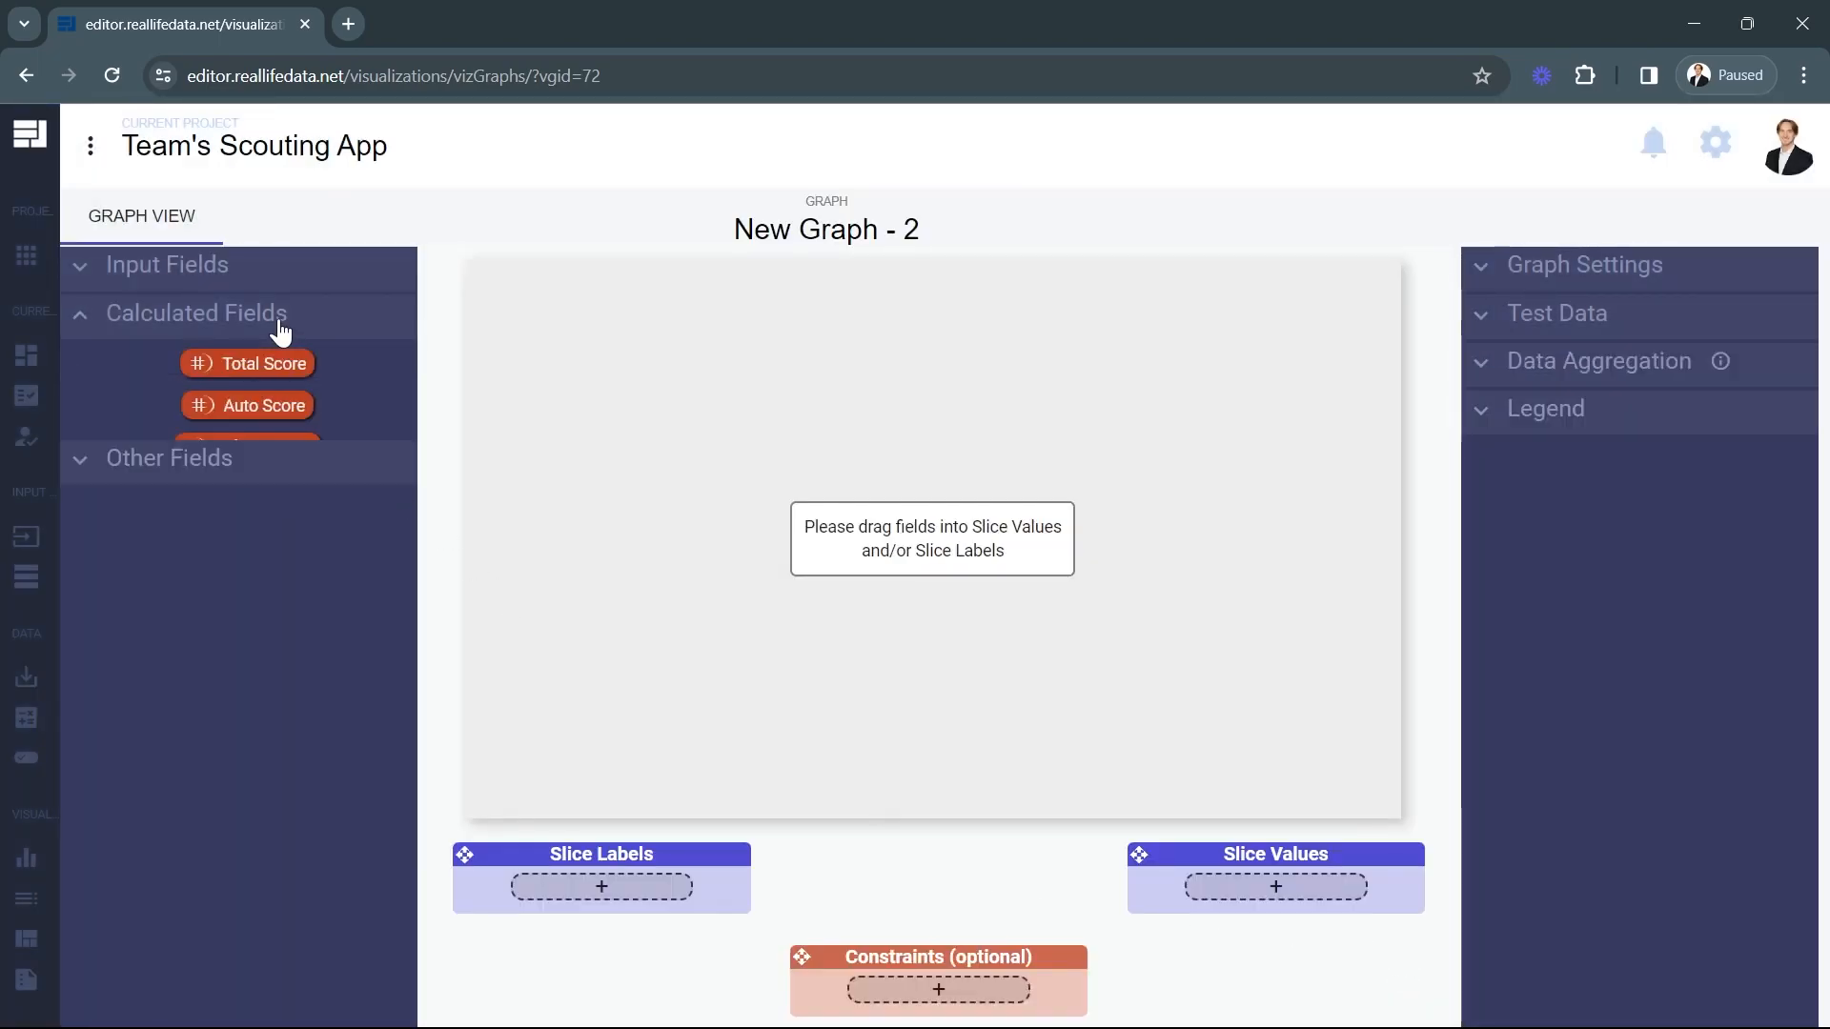
{"action": "mouse_move", "coordinate": [288, 354]}
{"action": "left_mouse_down"}
{"action": "mouse_move", "coordinate": [1277, 886]}
{"action": "mouse_move", "coordinate": [256, 416]}
{"action": "mouse_move", "coordinate": [264, 357]}
{"action": "left_mouse_up"}
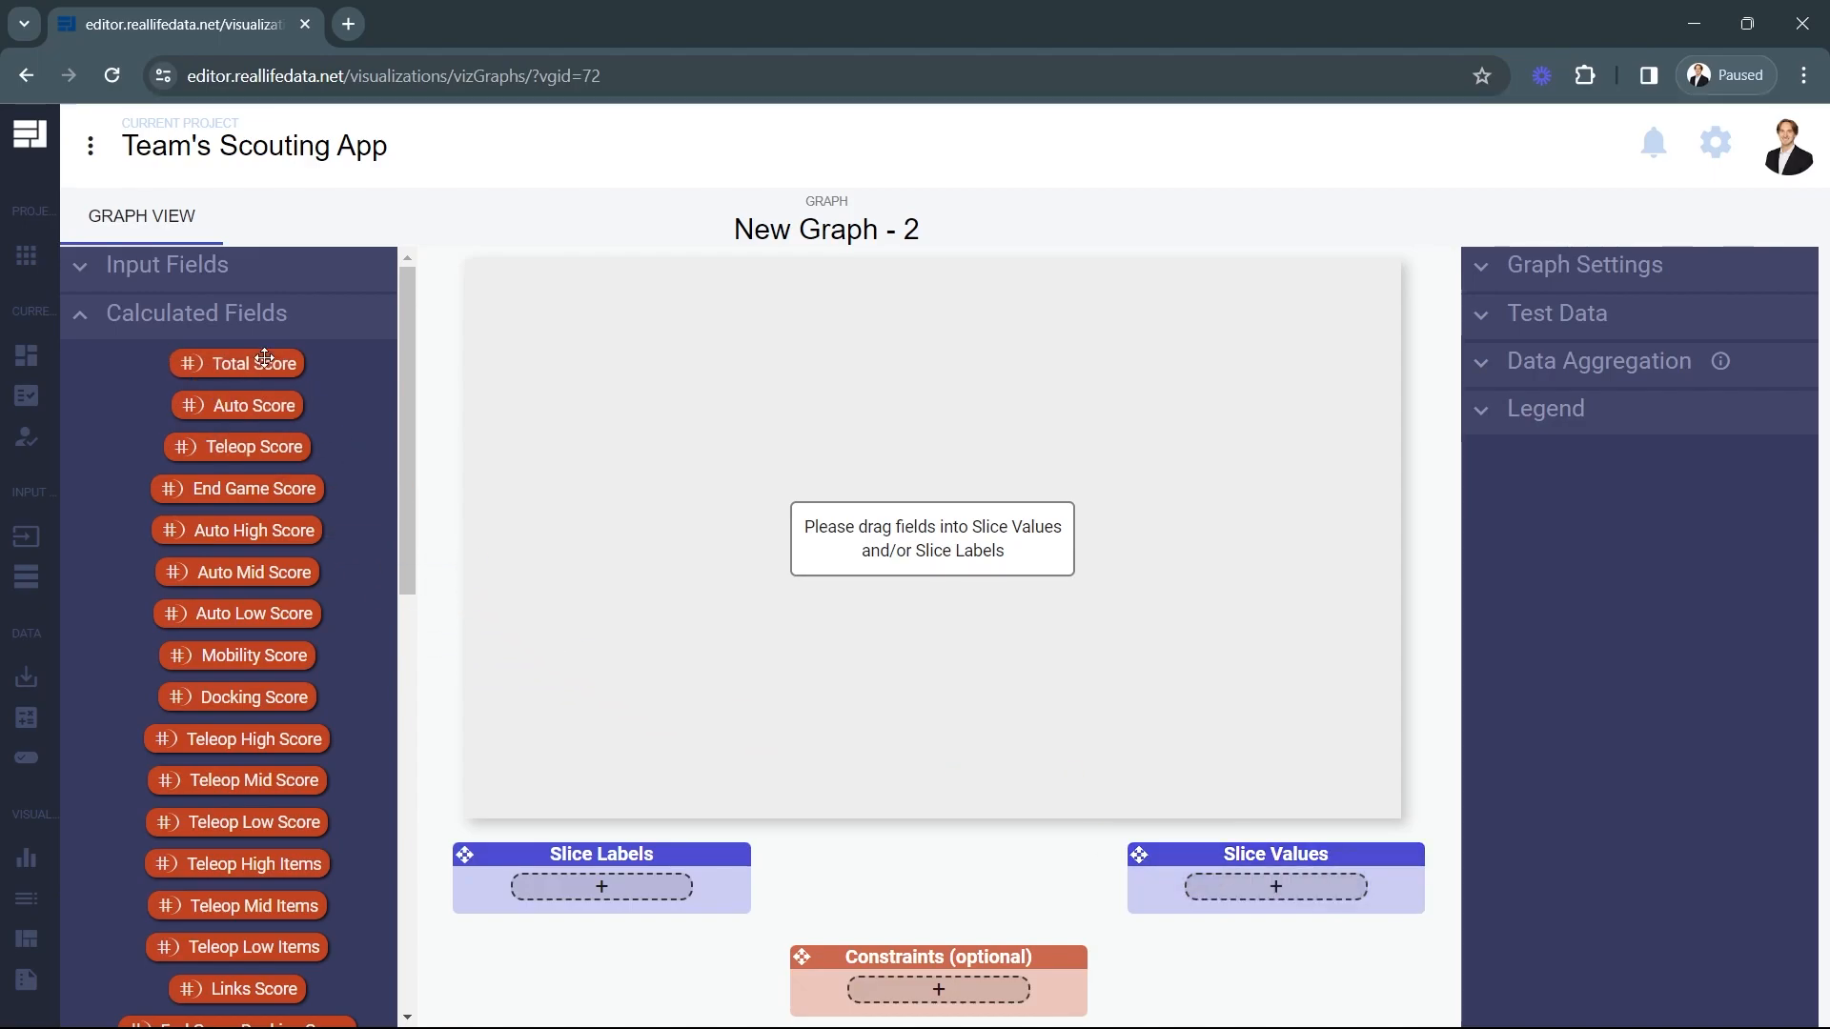
{"action": "scroll", "coordinate": [268, 631], "scroll_direction": "down", "scroll_amount": 6}
{"action": "scroll", "coordinate": [295, 748], "scroll_direction": "down", "scroll_amount": 3}
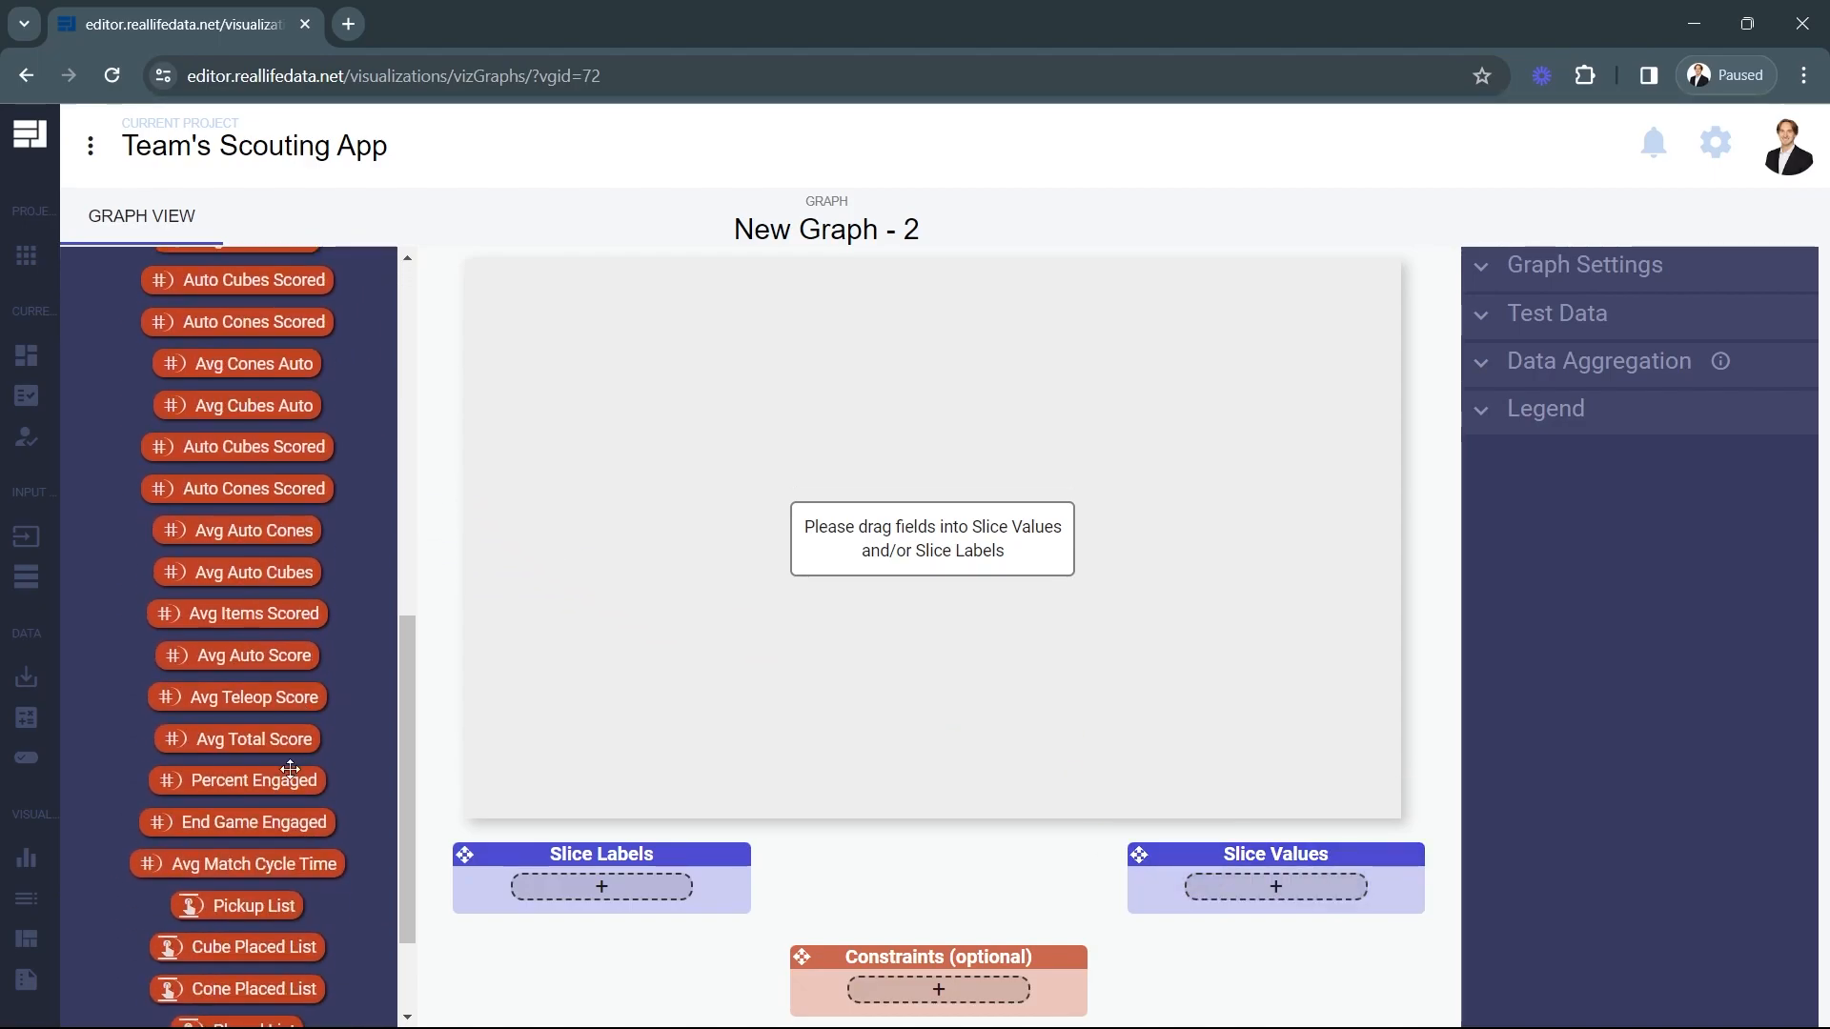
{"action": "left_click_drag", "start_coordinate": [229, 655], "coordinate": [1258, 888]}
{"action": "left_click_drag", "start_coordinate": [223, 701], "coordinate": [1206, 936]}
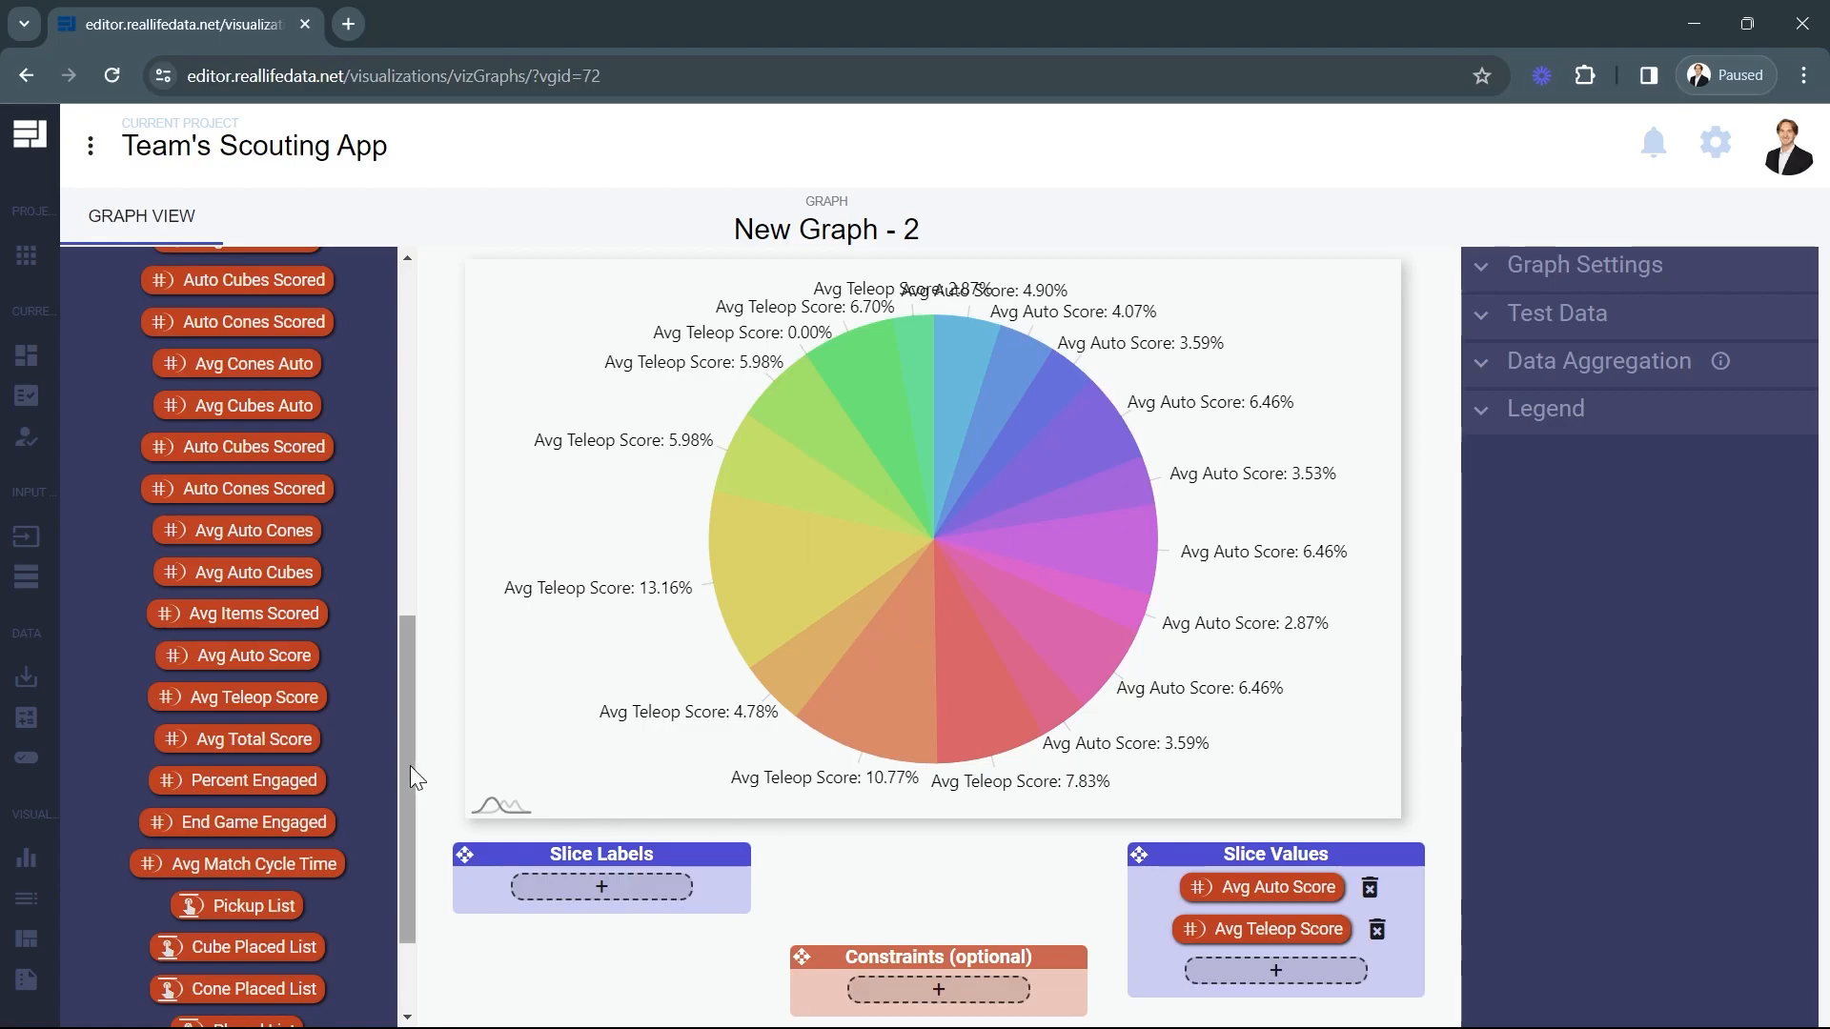
Add the team number input field as a pie chart constraint and move the Constraints box between Slice Labels and Slice Values.
{"action": "left_click_drag", "start_coordinate": [410, 764], "coordinate": [416, 368]}
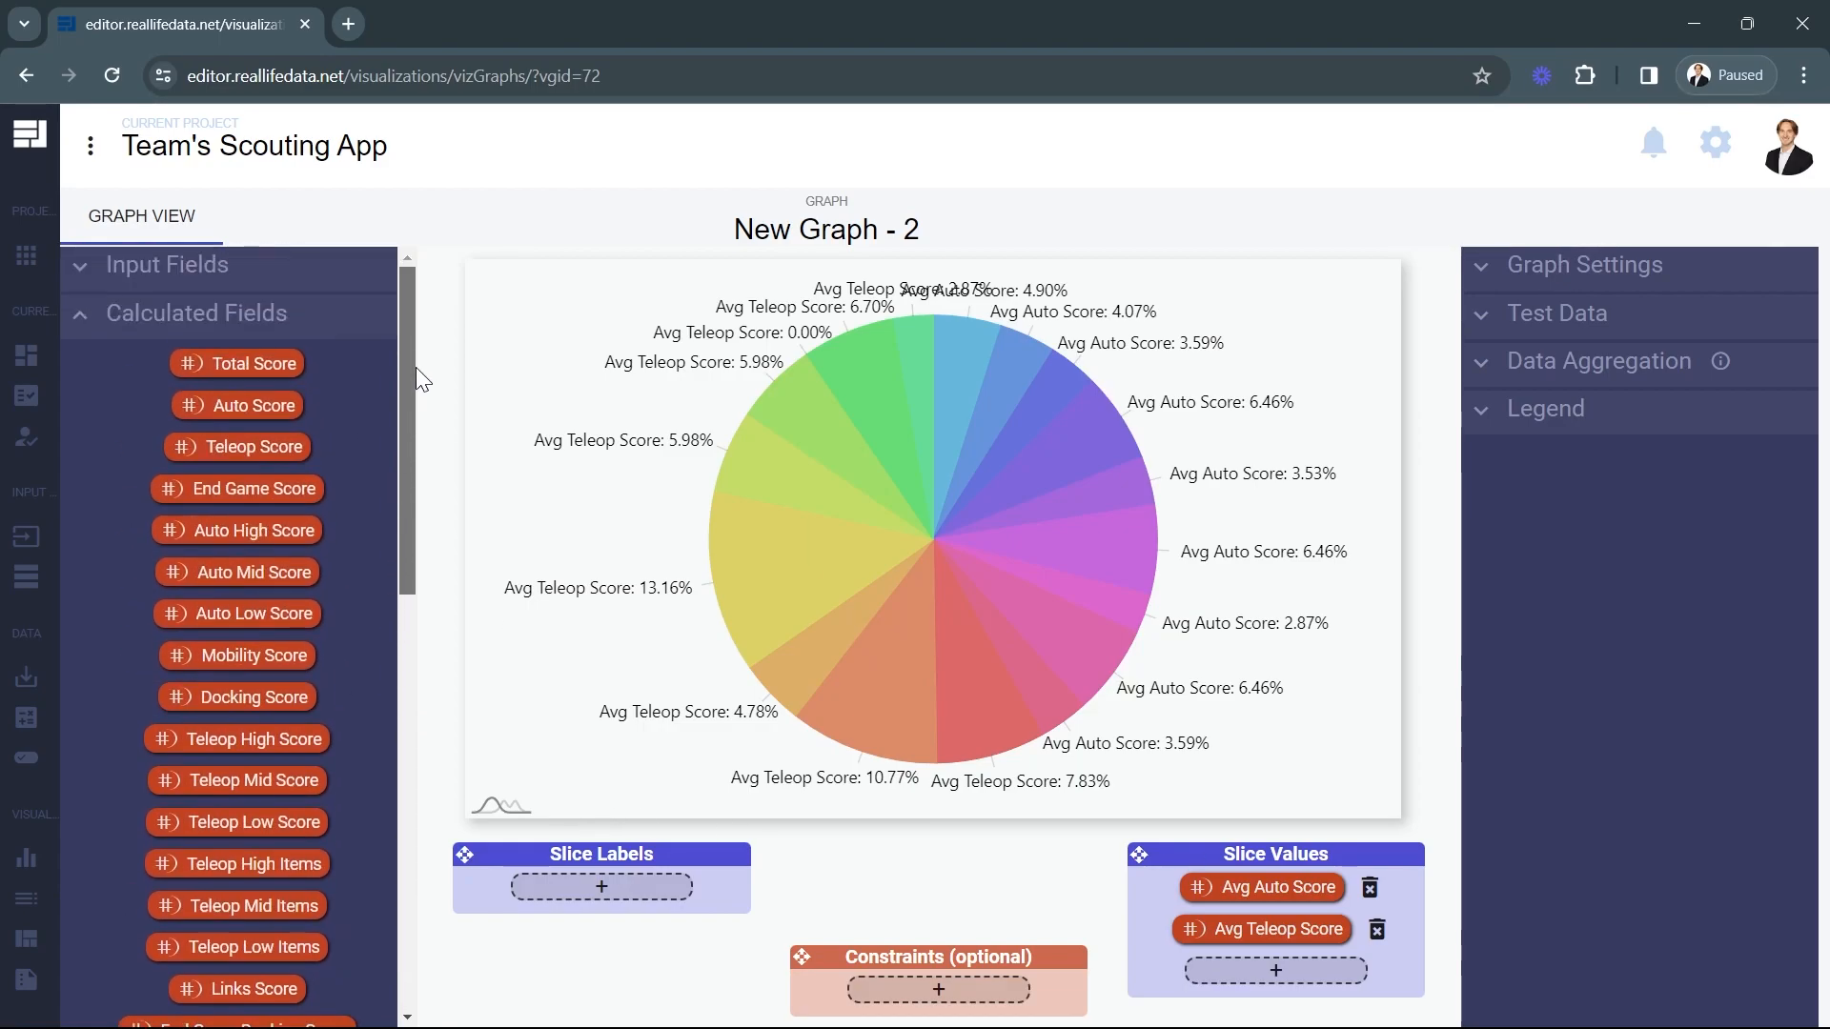
{"action": "left_click", "coordinate": [159, 324]}
{"action": "left_click", "coordinate": [163, 272]}
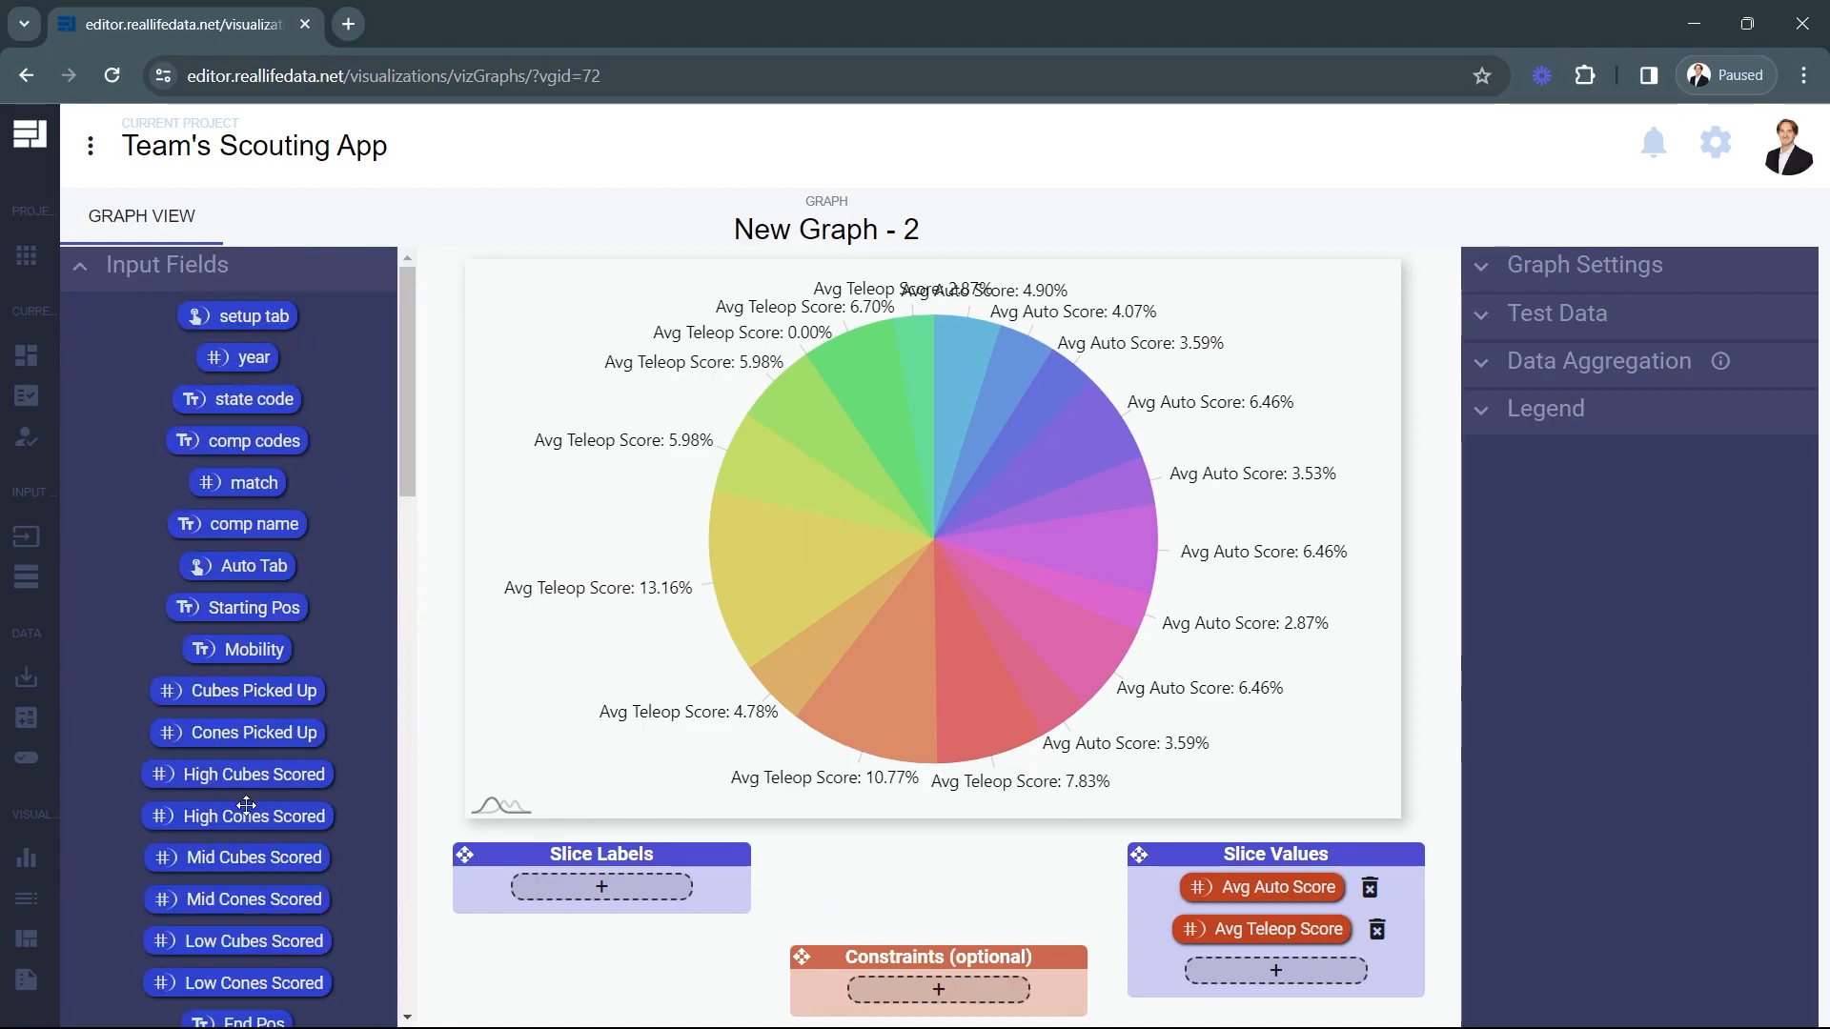
{"action": "scroll", "coordinate": [246, 805], "scroll_direction": "down", "scroll_amount": 5}
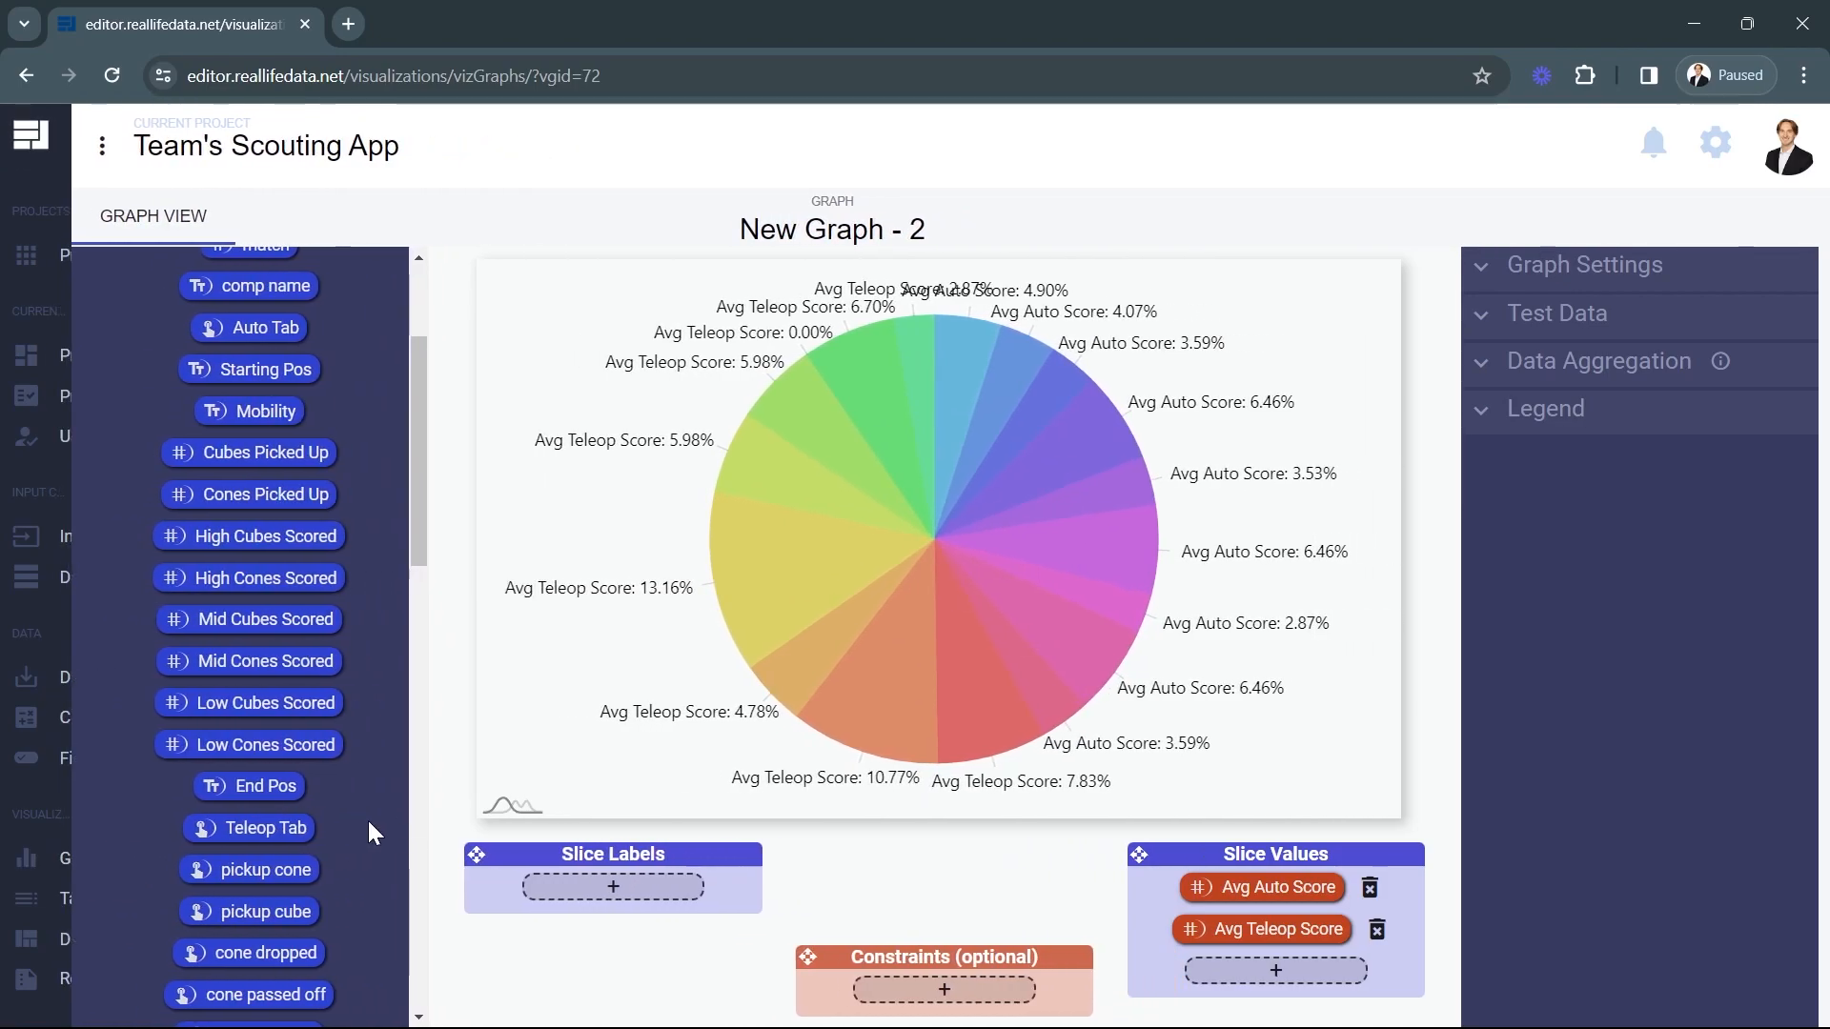
{"action": "scroll", "coordinate": [318, 826], "scroll_direction": "down", "scroll_amount": 6}
{"action": "scroll", "coordinate": [318, 825], "scroll_direction": "down", "scroll_amount": 10}
{"action": "left_click_drag", "start_coordinate": [282, 831], "coordinate": [981, 992]}
{"action": "left_click_drag", "start_coordinate": [972, 920], "coordinate": [945, 859]}
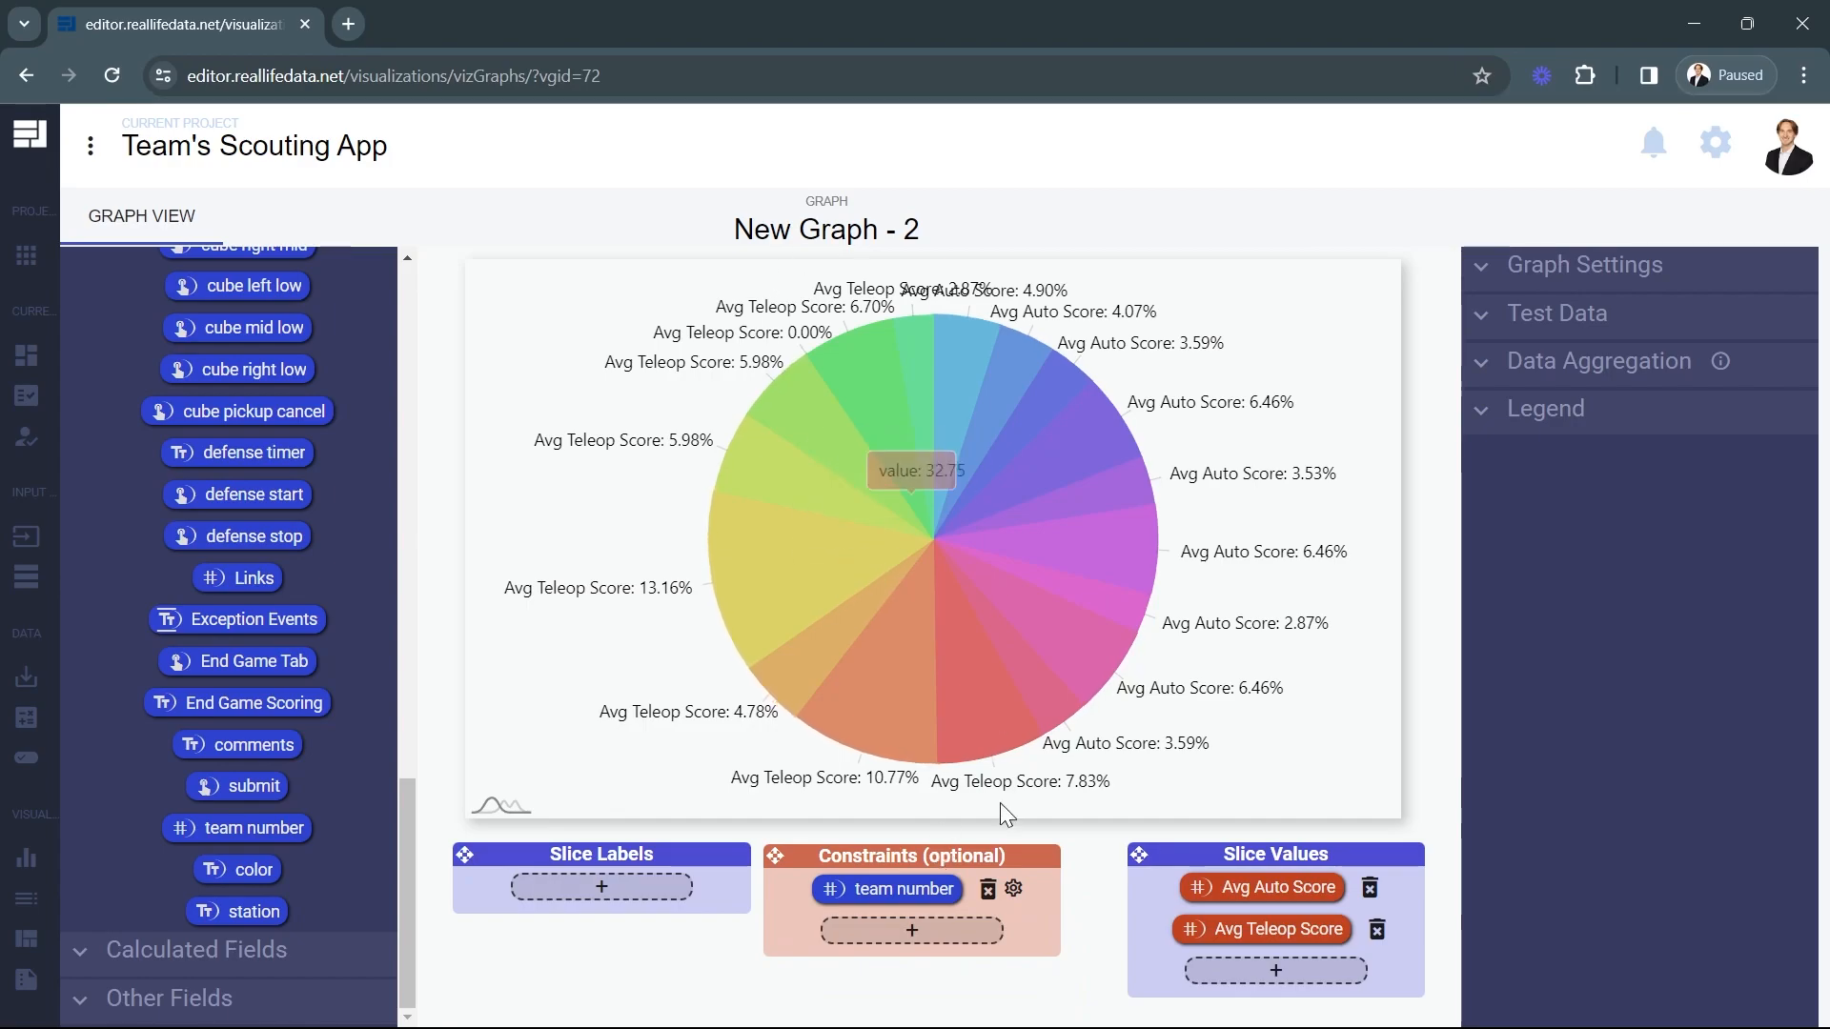
Constrain the pie chart's team number to the constant 33 and add a second Either / OR condition.
{"action": "left_click", "coordinate": [1013, 889]}
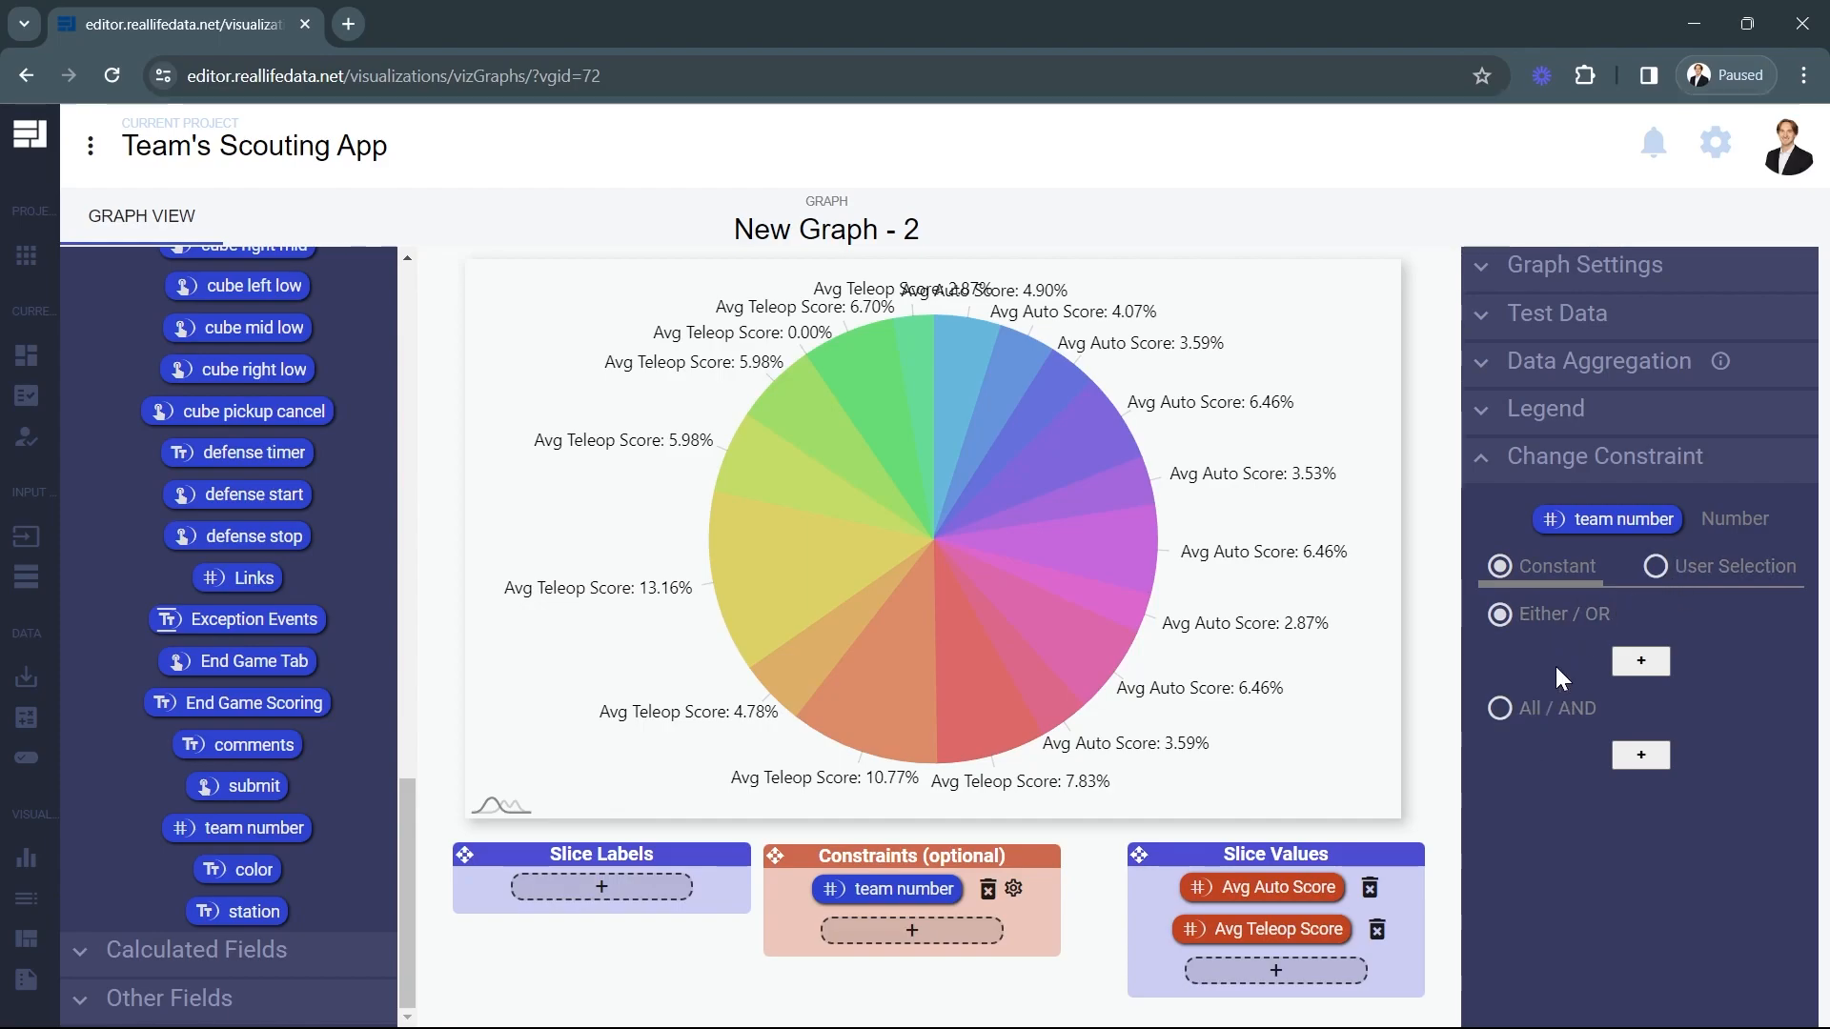
{"action": "left_click", "coordinate": [1640, 662]}
{"action": "left_click", "coordinate": [1592, 654]}
{"action": "key", "text": "BackSpace"}
{"action": "type", "text": "33"}
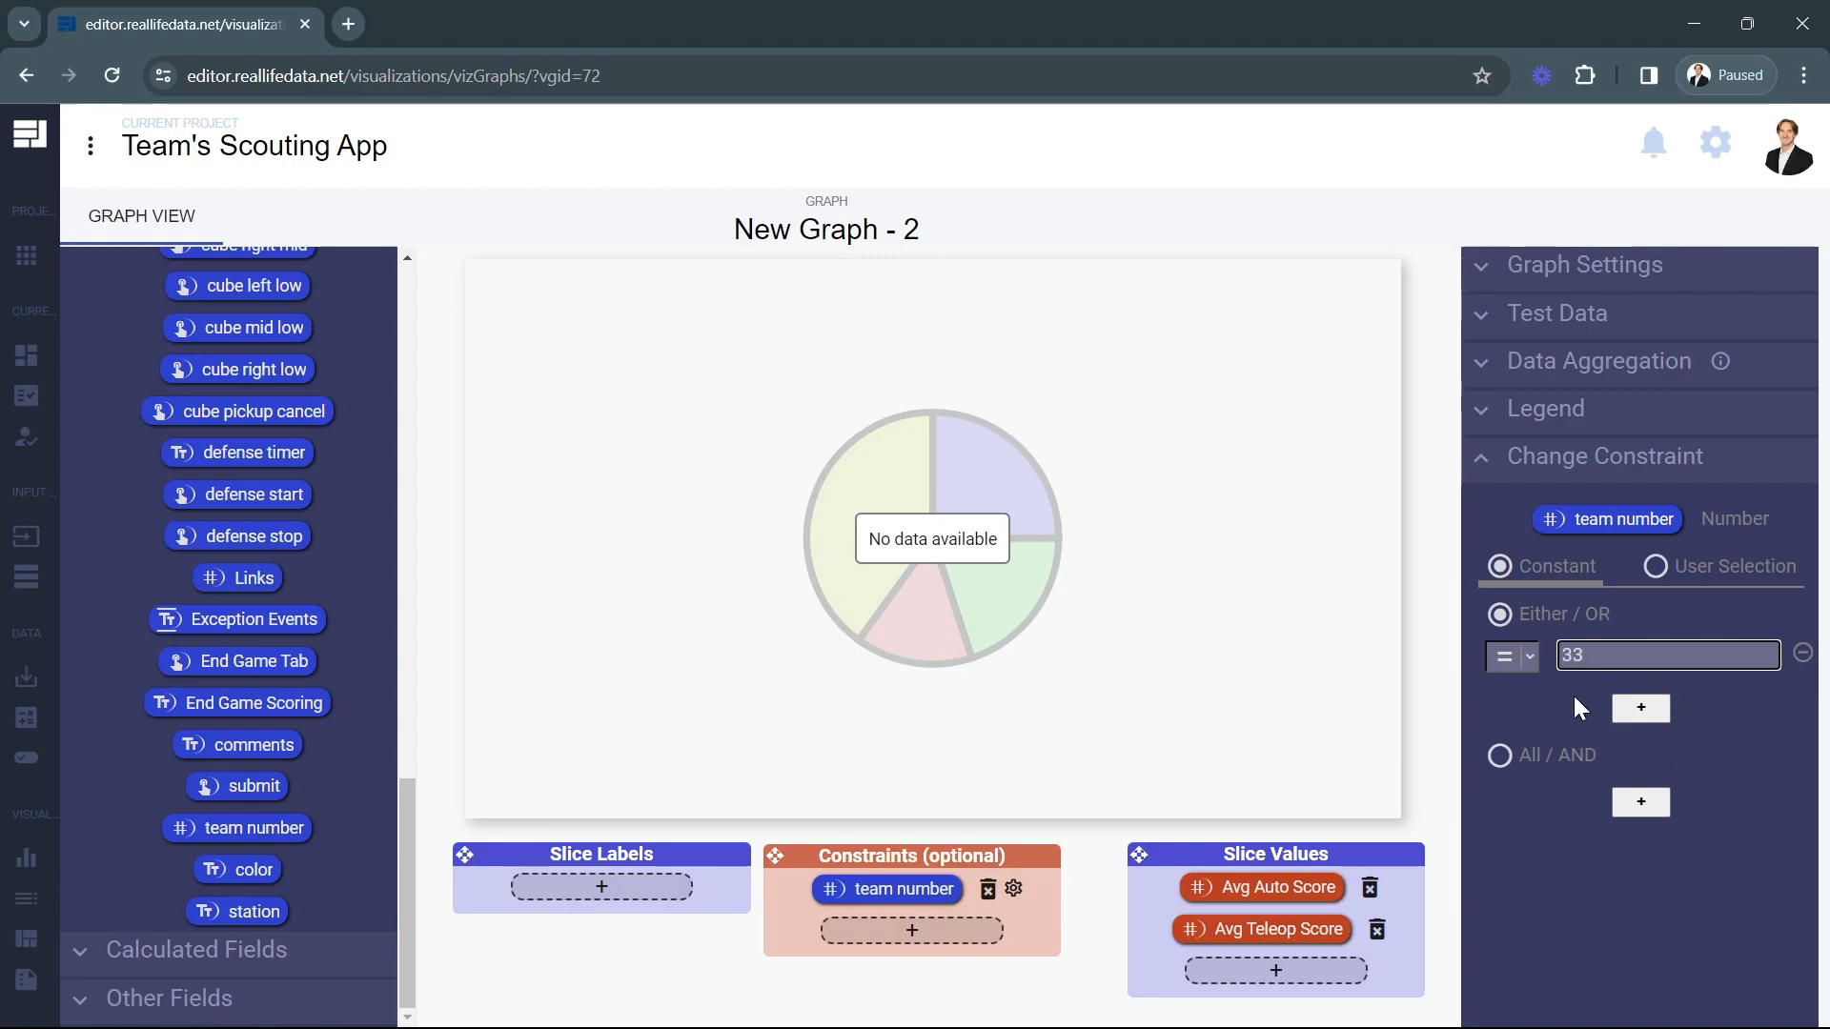
{"action": "left_click", "coordinate": [1625, 707]}
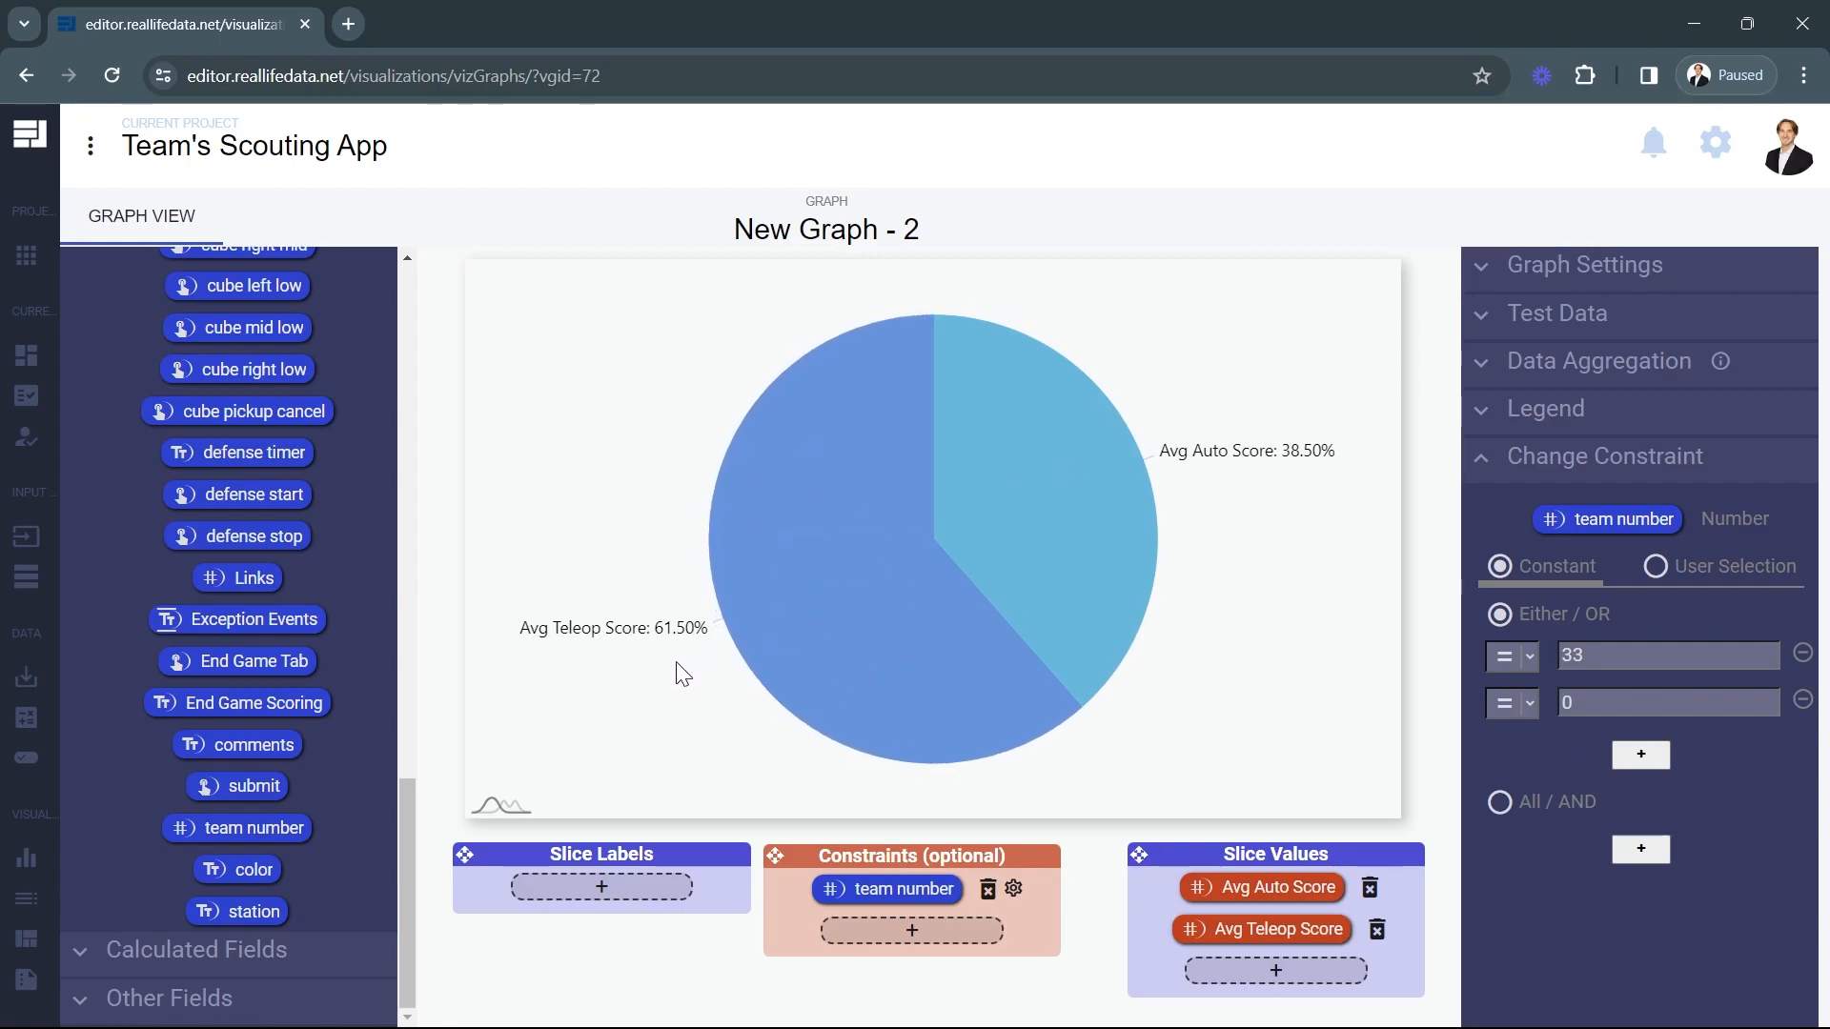
{"action": "mouse_move", "coordinate": [839, 568]}
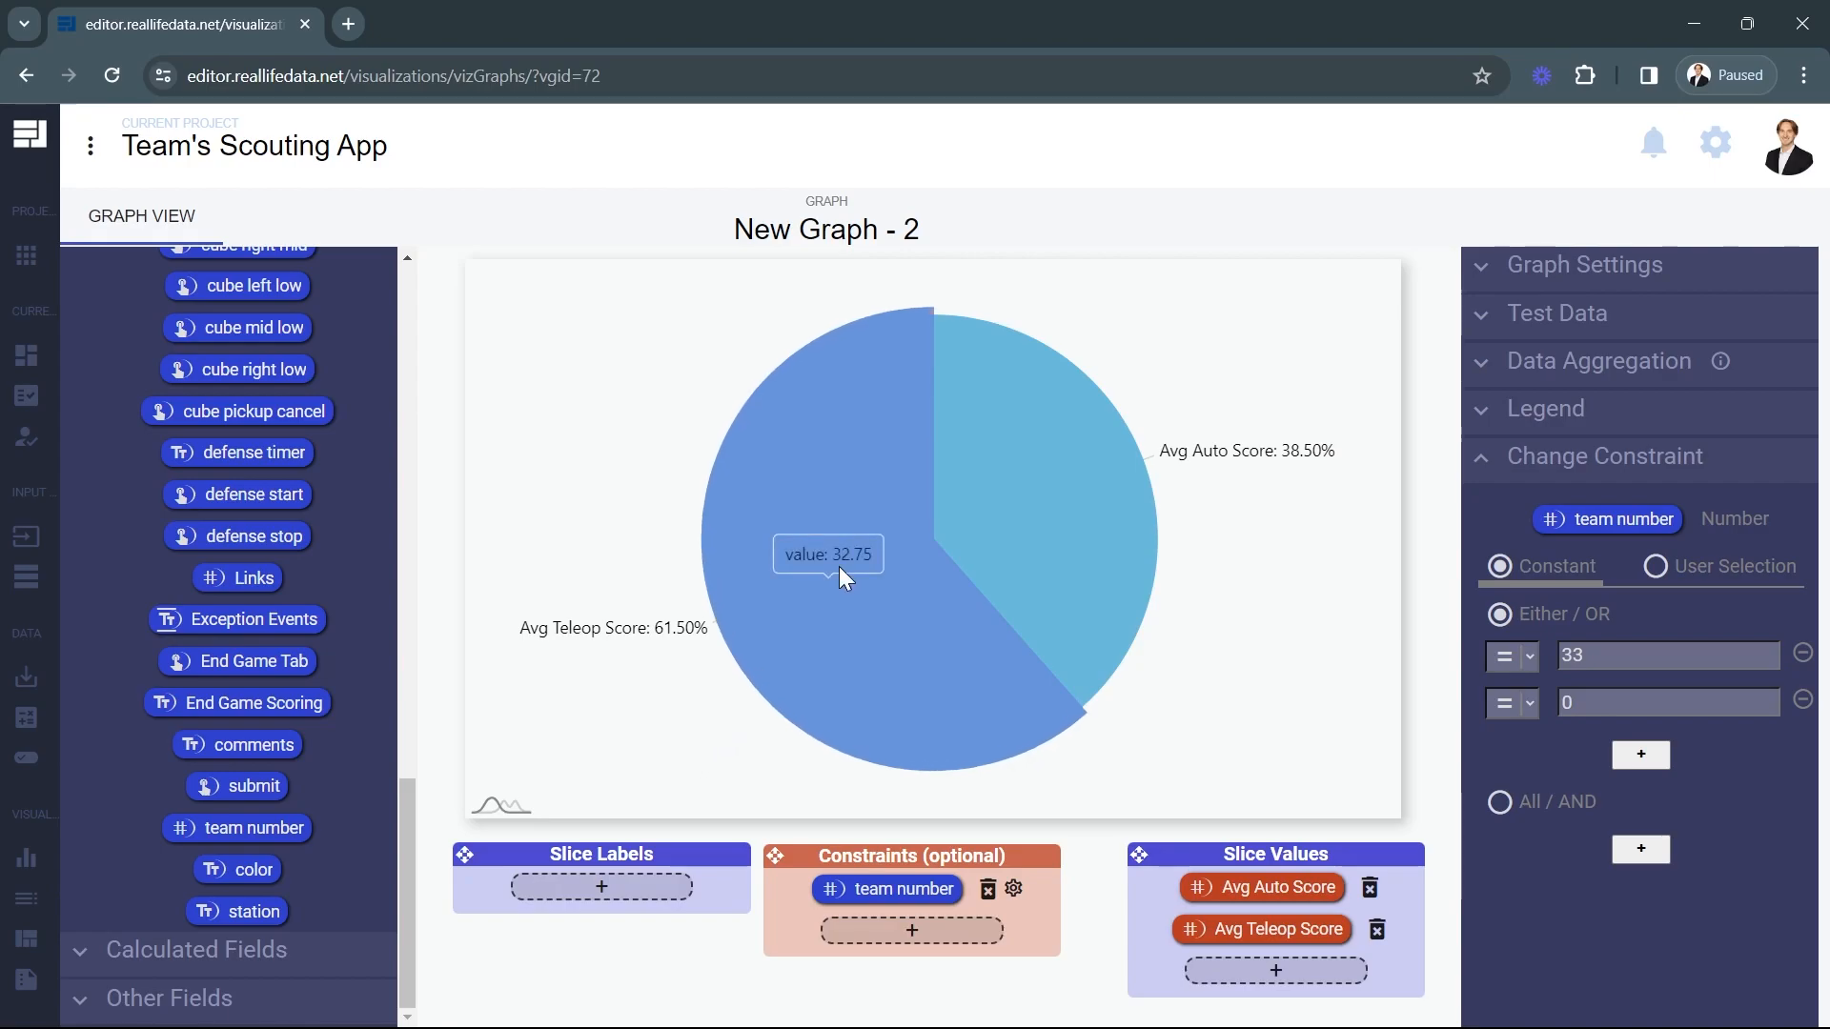
{"action": "mouse_move", "coordinate": [1041, 490]}
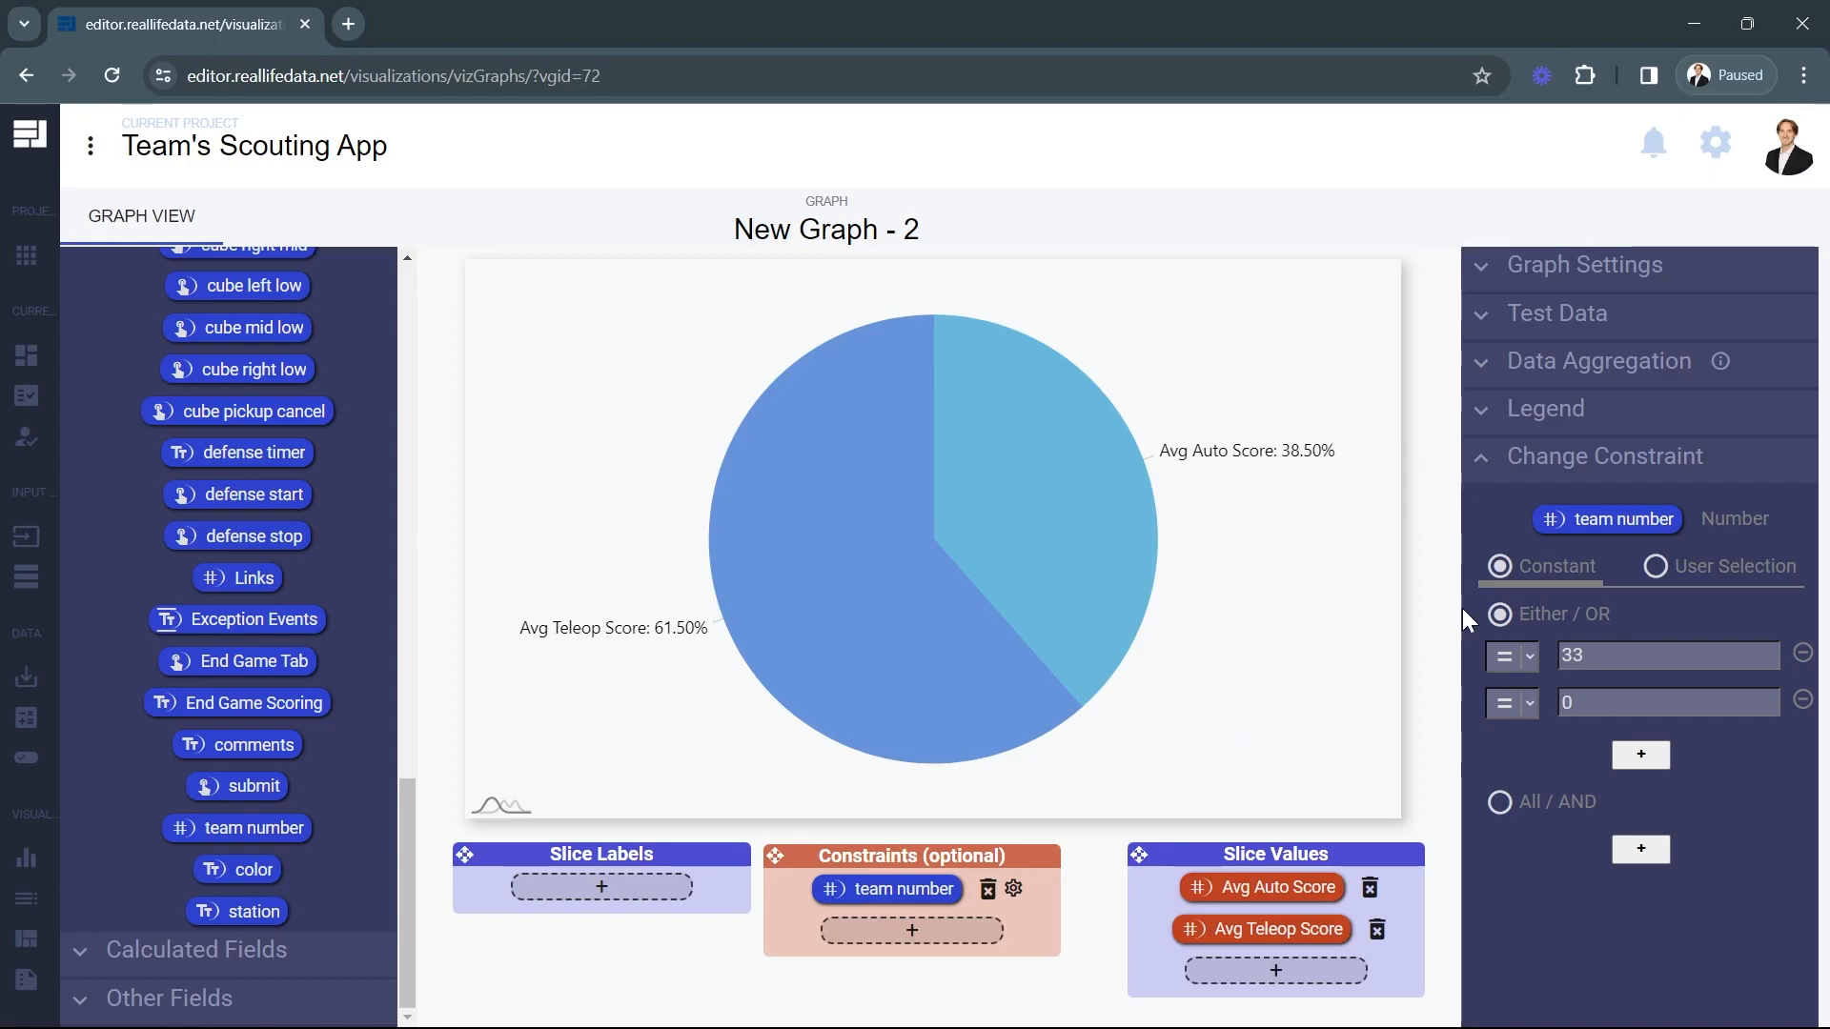
Change the pie chart's team number constraint to a User Selection and open a preview of the graph.
{"action": "left_click", "coordinate": [1655, 566]}
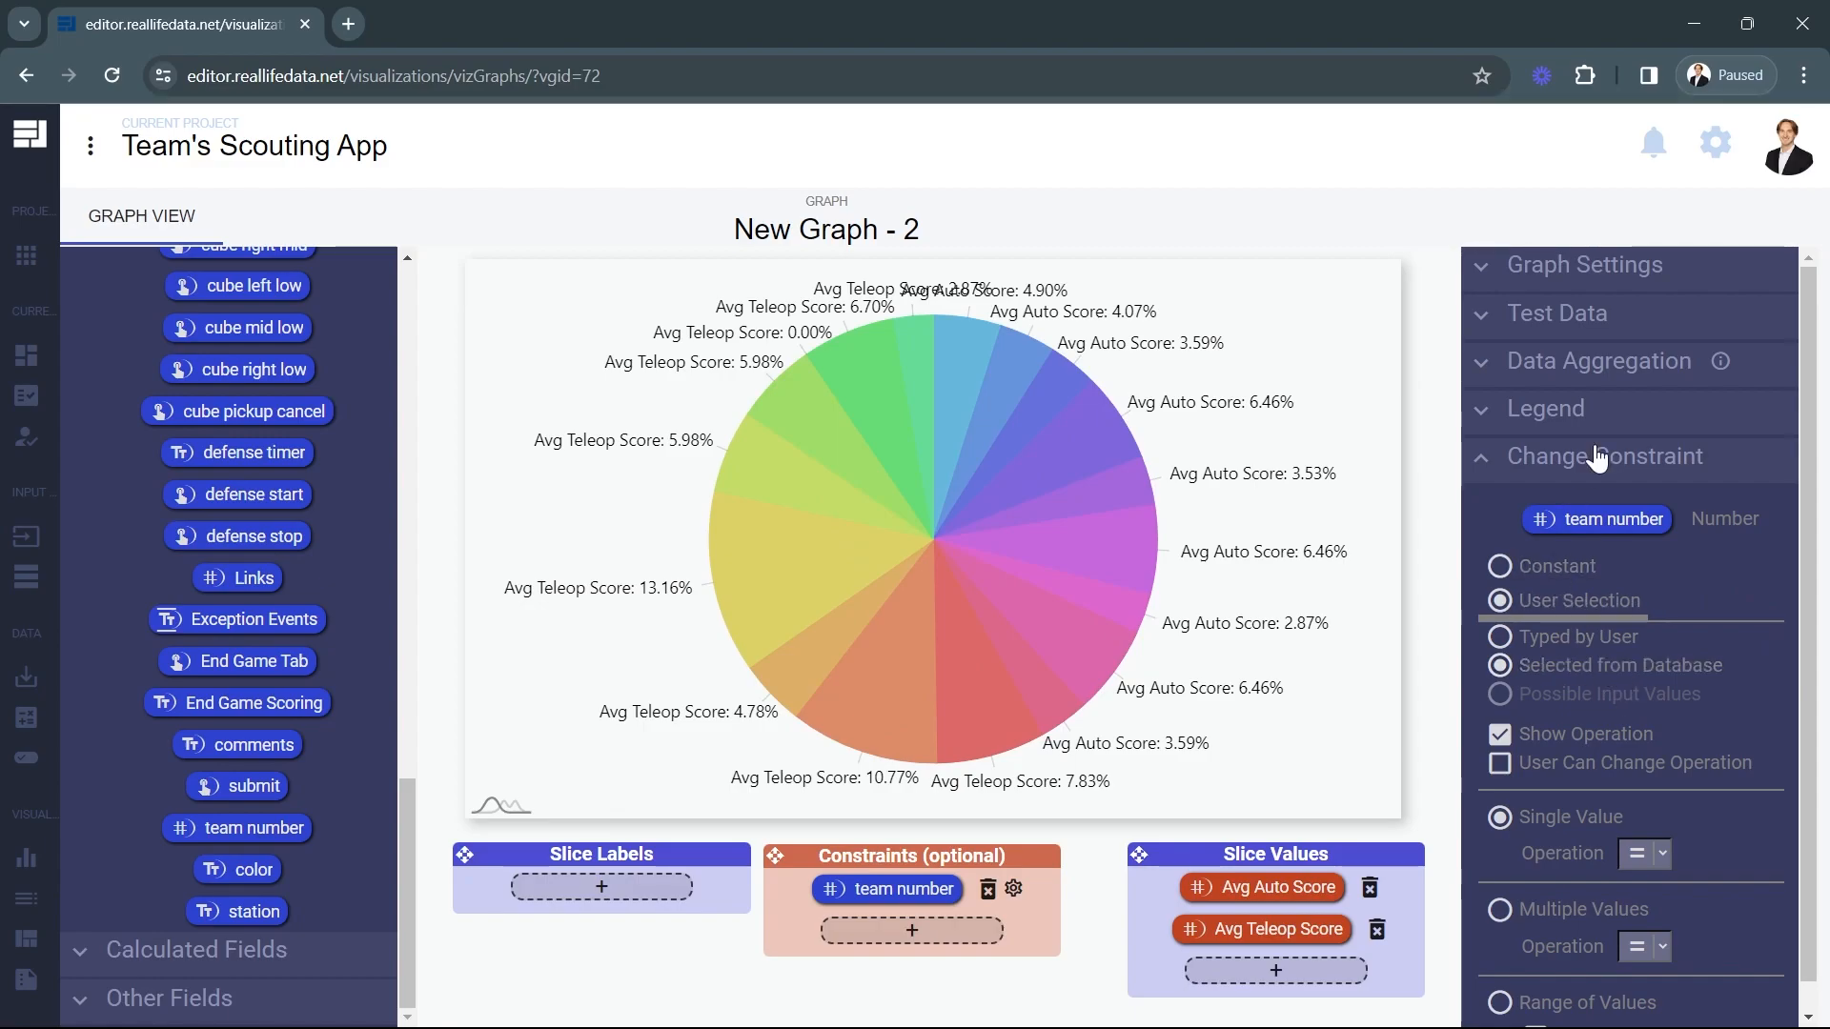
{"action": "left_click", "coordinate": [1508, 279]}
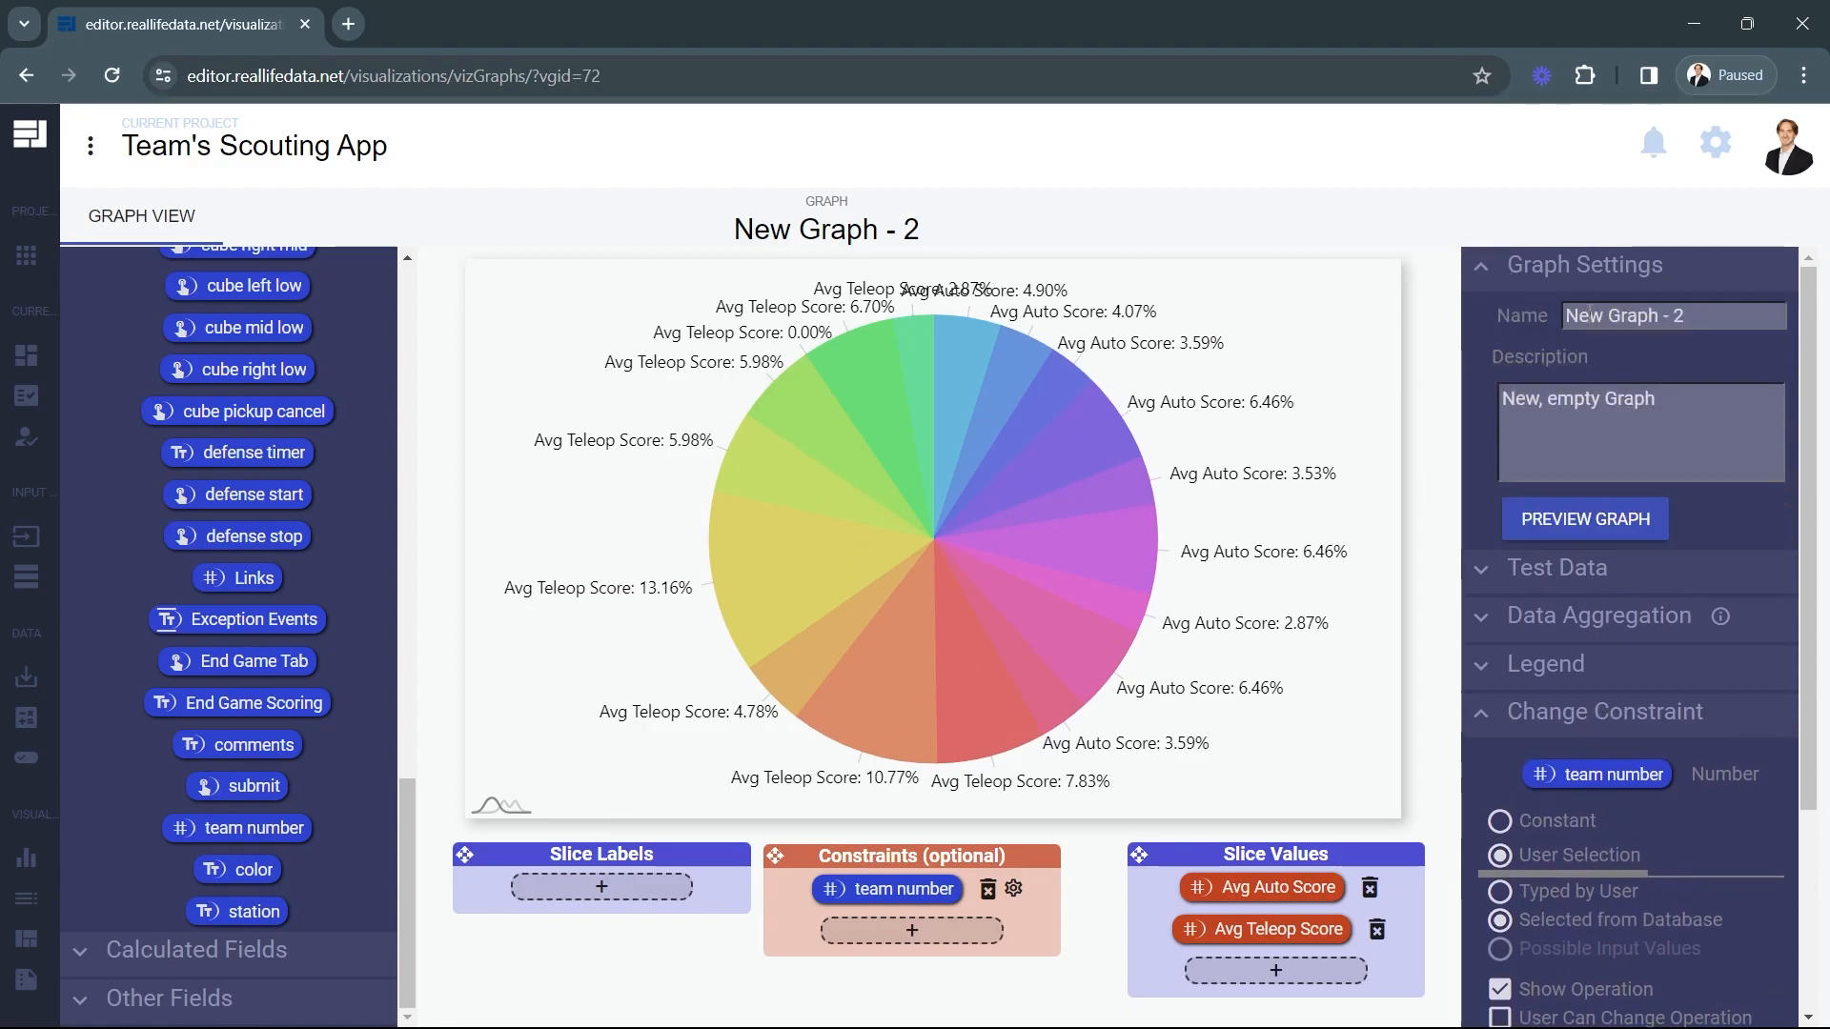
{"action": "left_click", "coordinate": [1571, 526]}
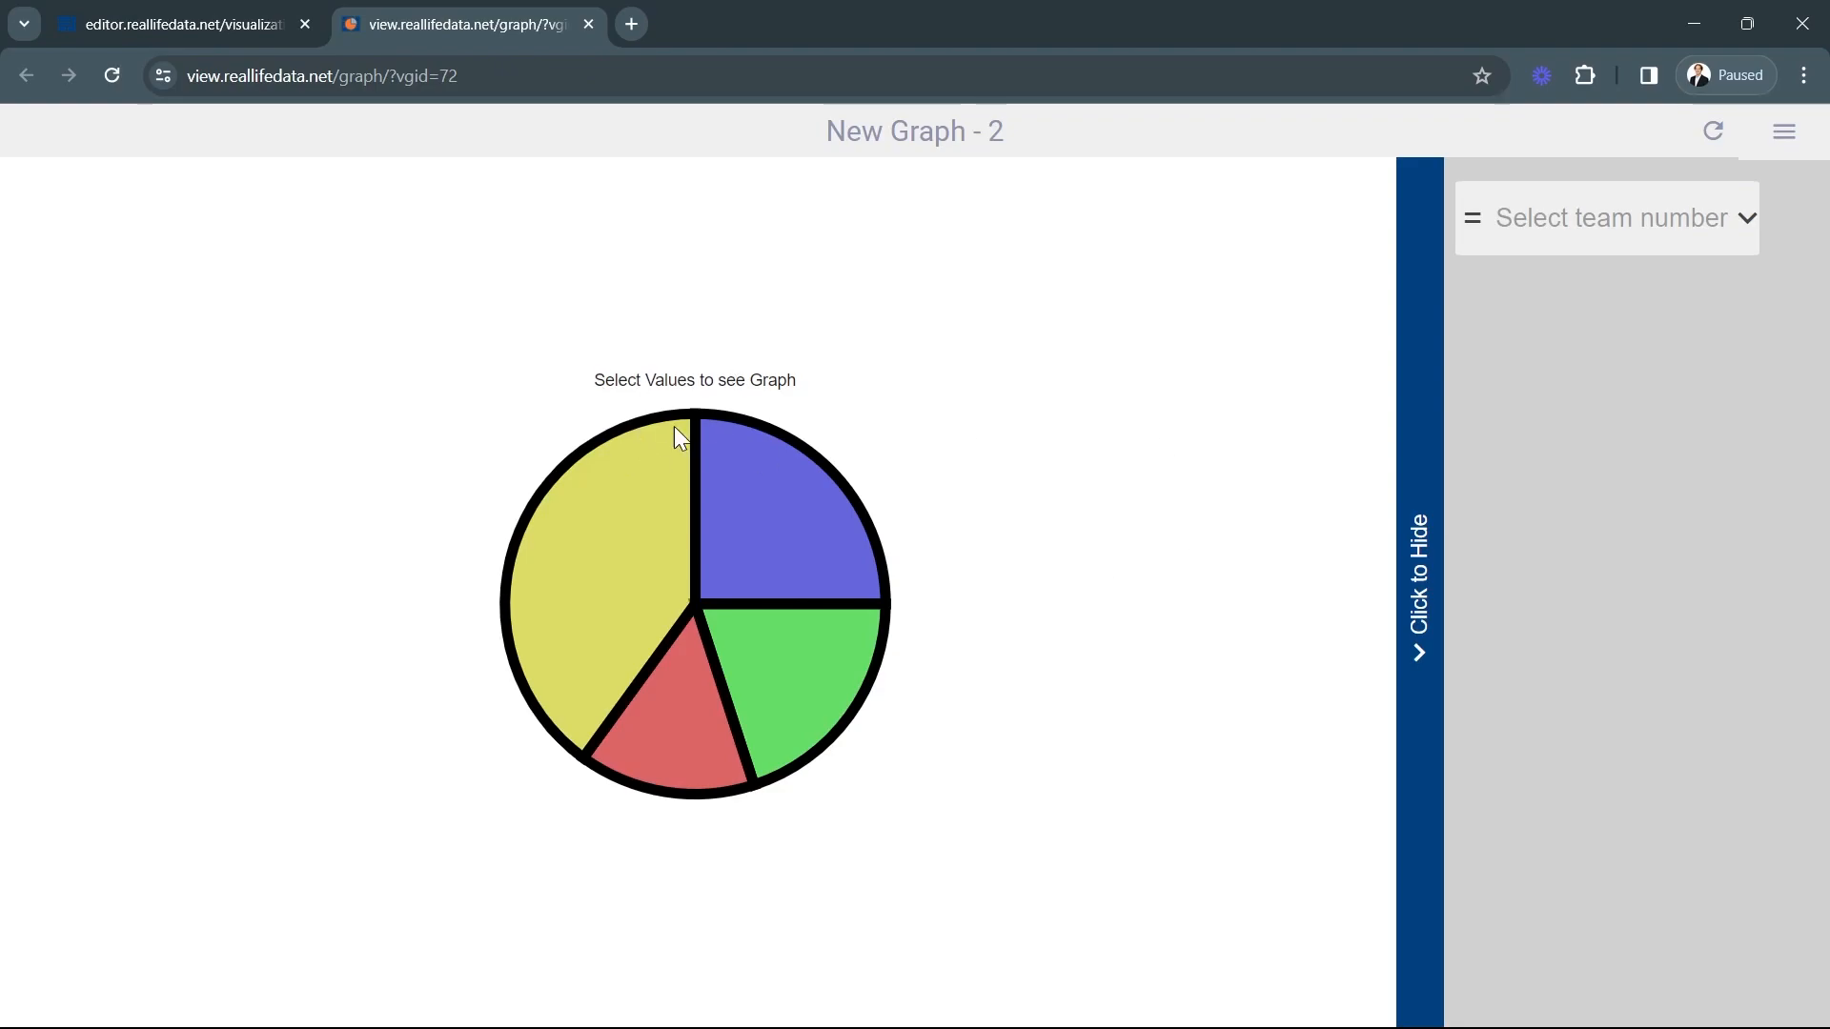
Filter the previewed pie chart to team 33 and inspect its Avg Auto Score and Avg Teleop Score slices.
{"action": "left_click", "coordinate": [1580, 243]}
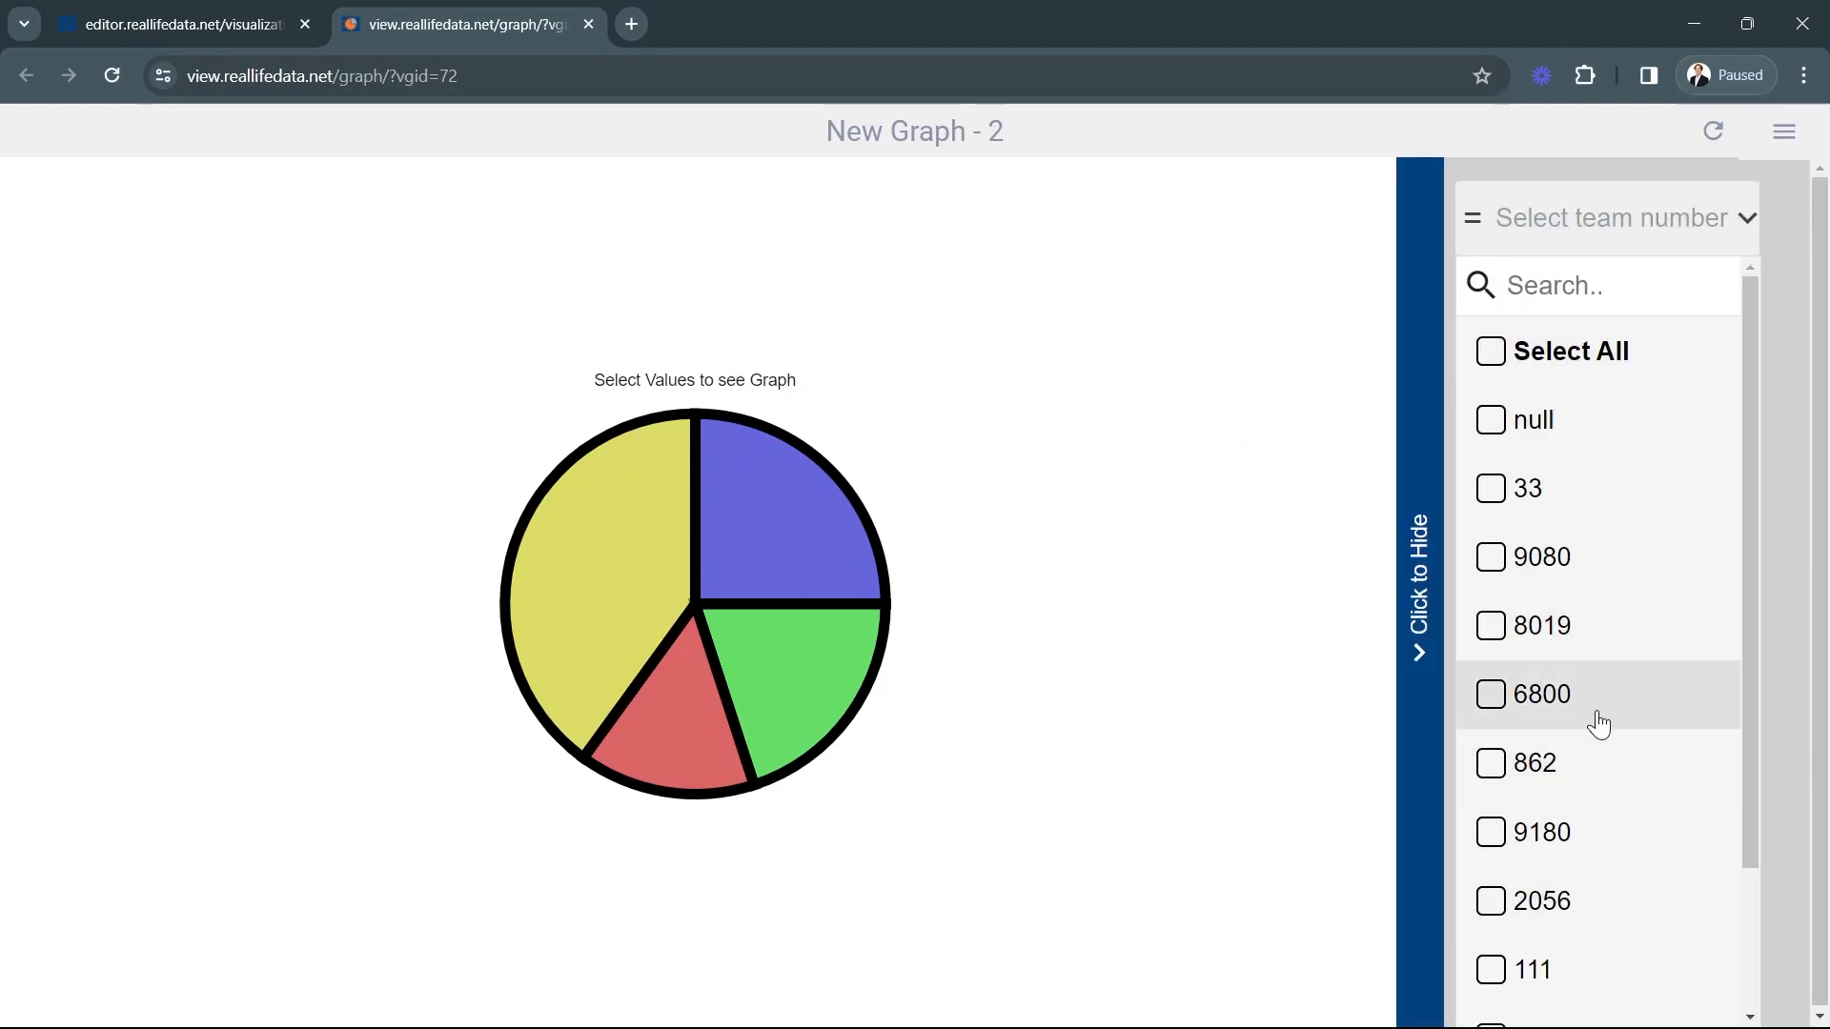
{"action": "scroll", "coordinate": [1585, 519], "scroll_direction": "down", "scroll_amount": 3}
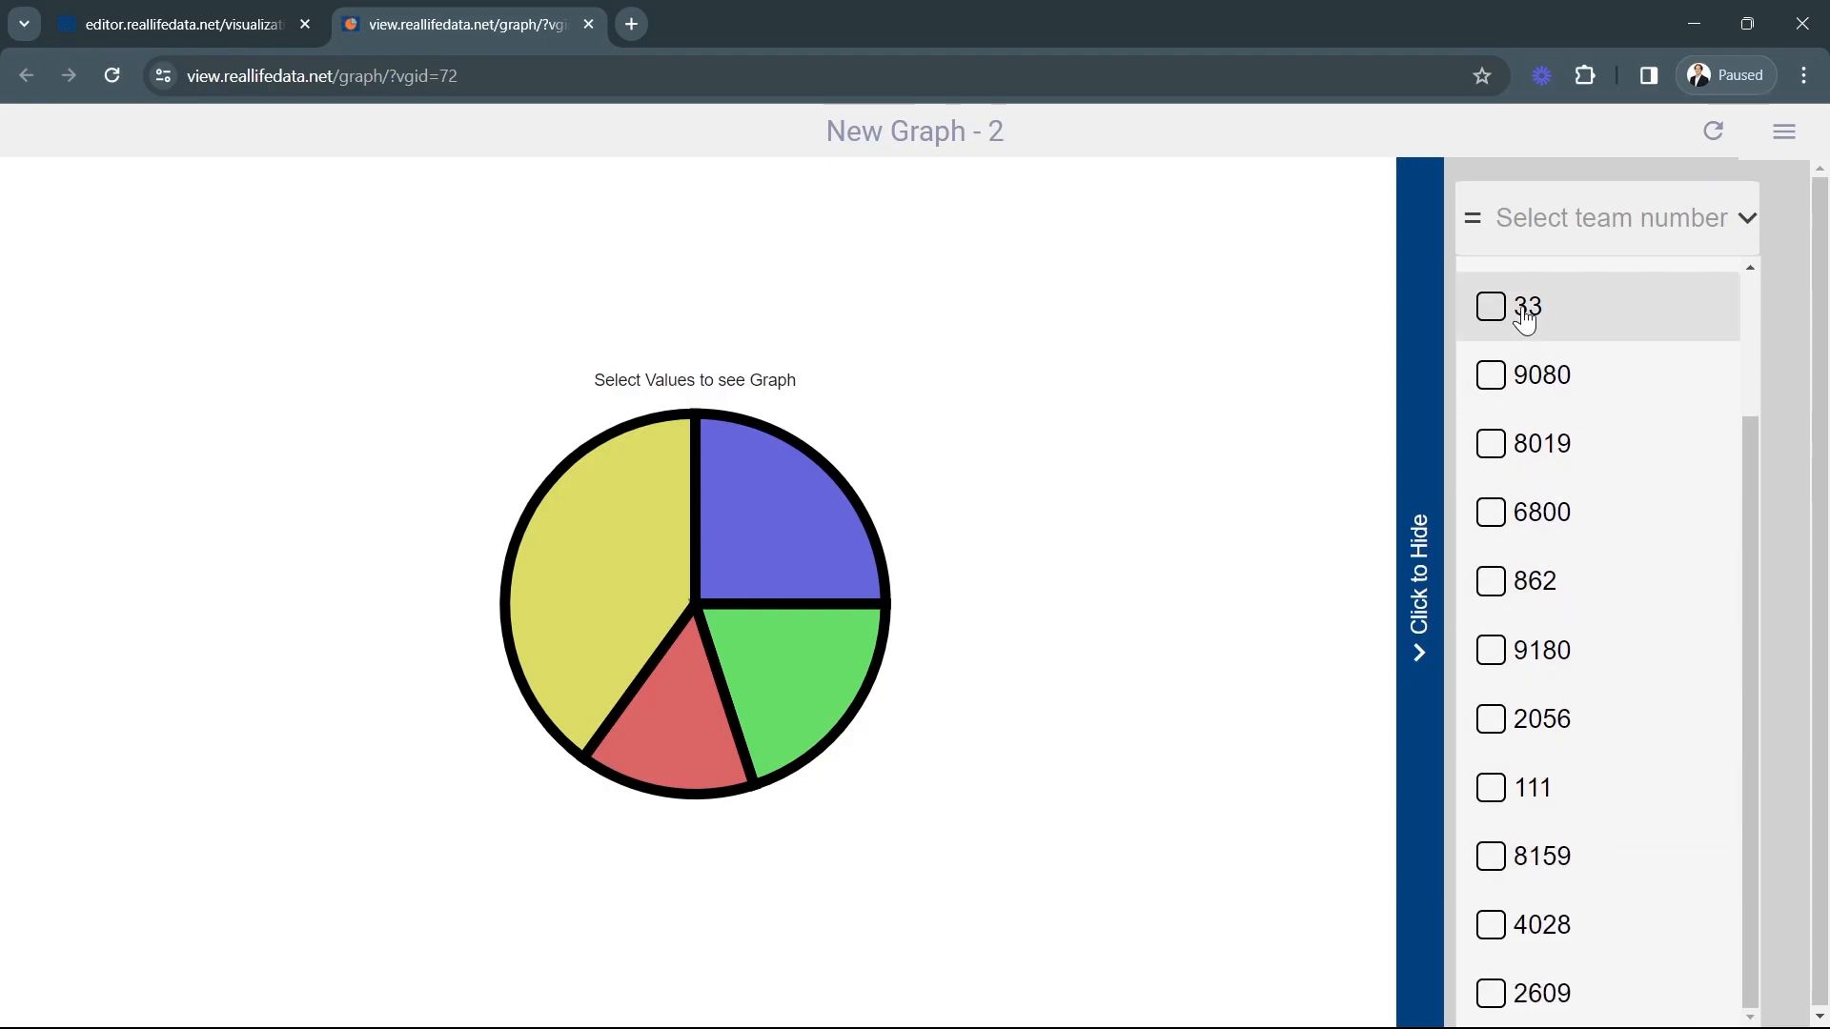
{"action": "left_click", "coordinate": [1526, 320]}
{"action": "mouse_move", "coordinate": [799, 595]}
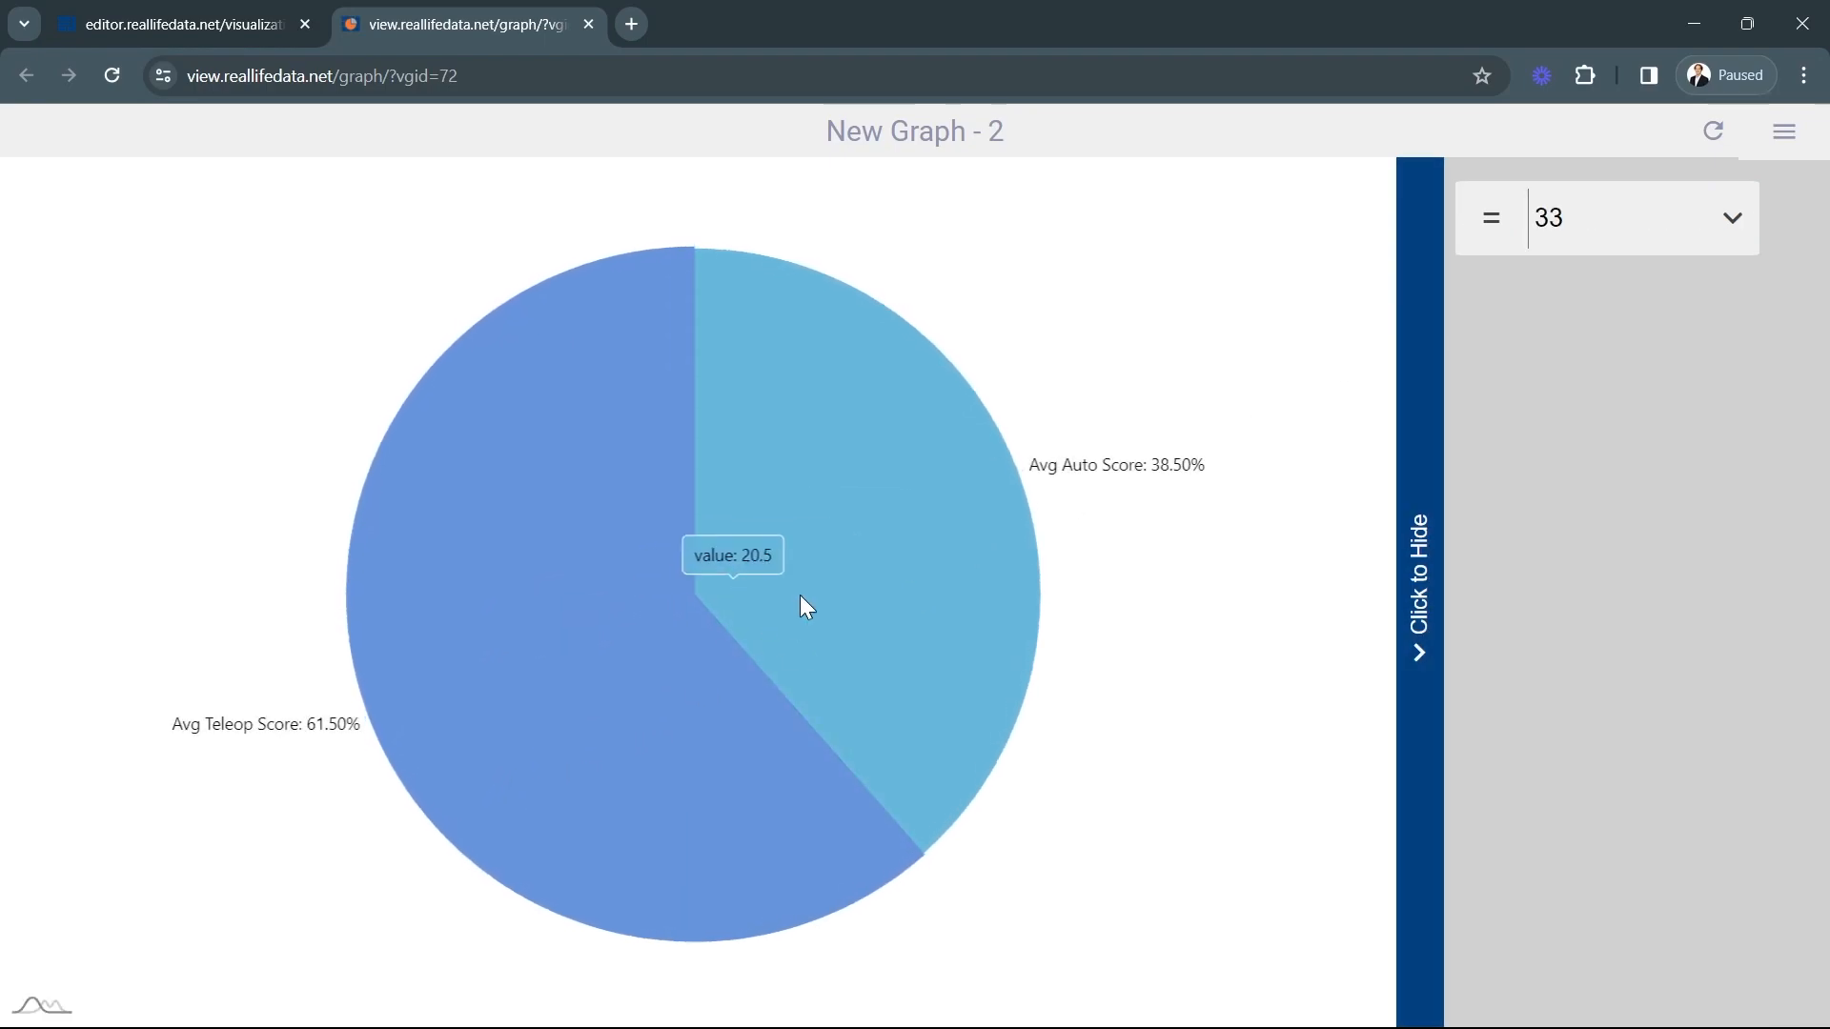
{"action": "left_click", "coordinate": [798, 748]}
{"action": "left_click", "coordinate": [862, 574]}
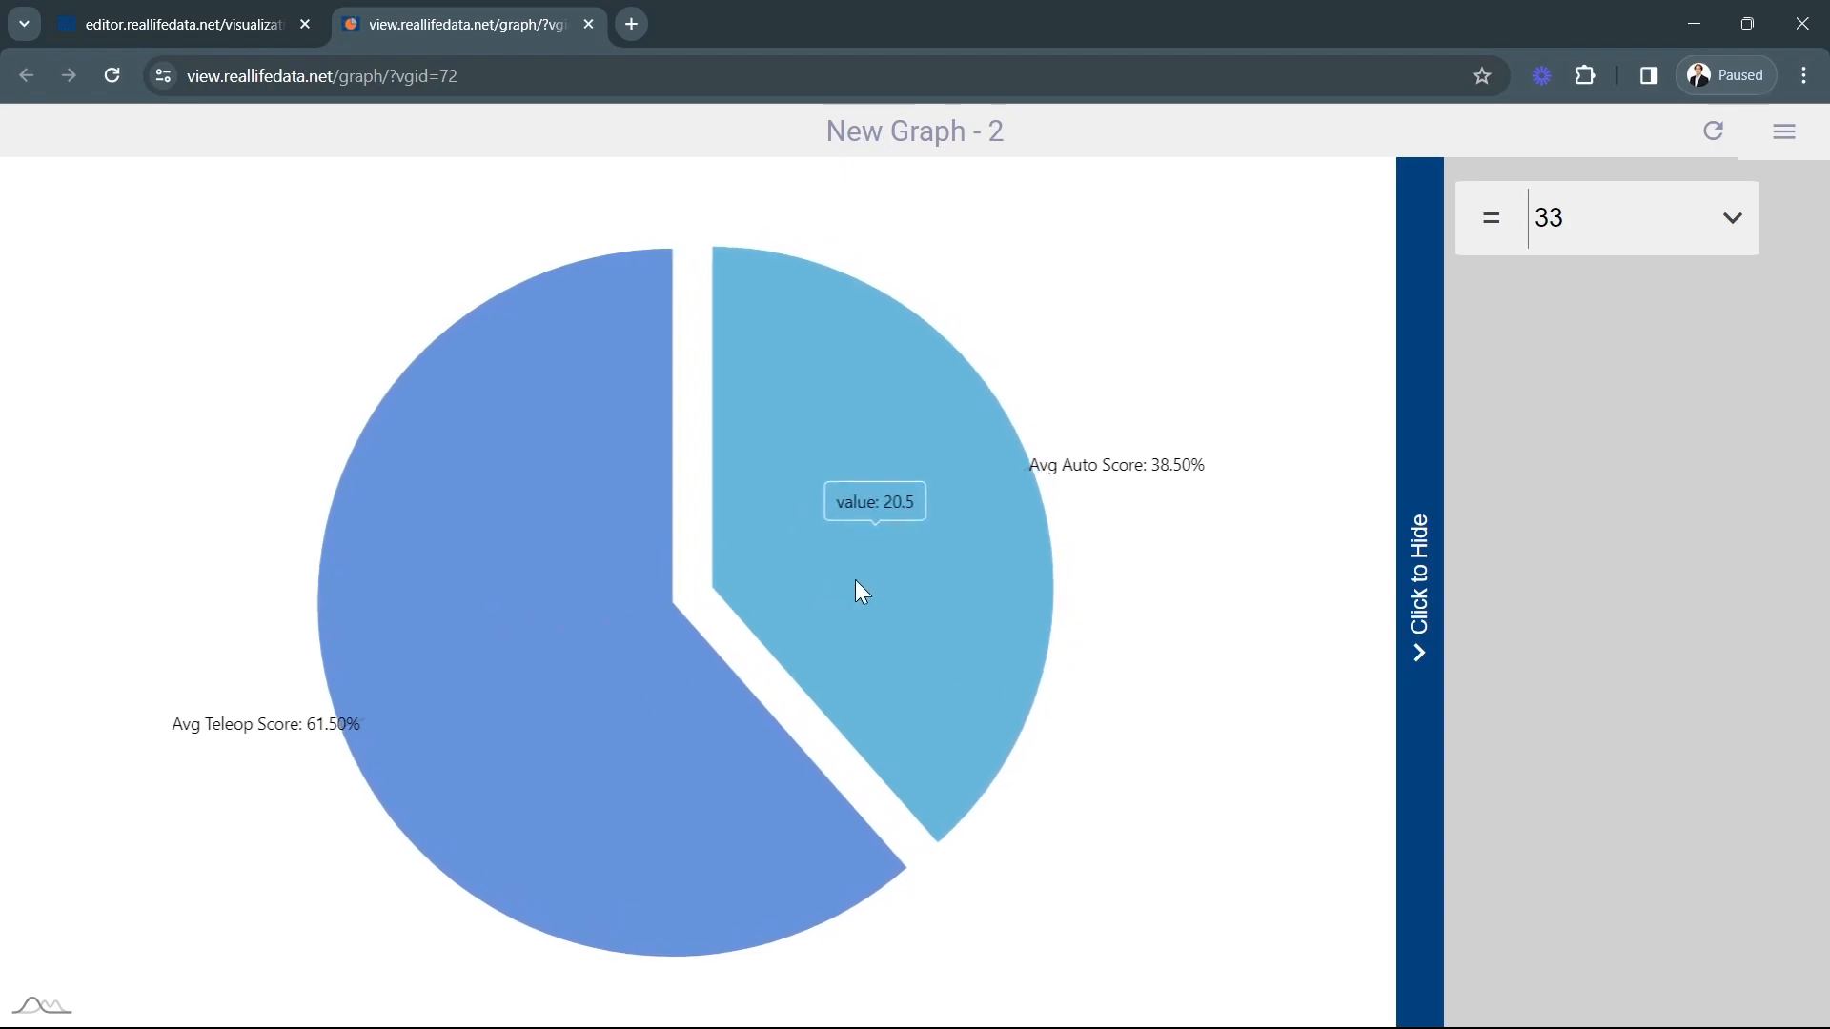
{"action": "left_click", "coordinate": [728, 696]}
Add team 4028 to the preview's team selection, deselect team 33, inspect the slices and close the preview.
{"action": "left_click", "coordinate": [1617, 229]}
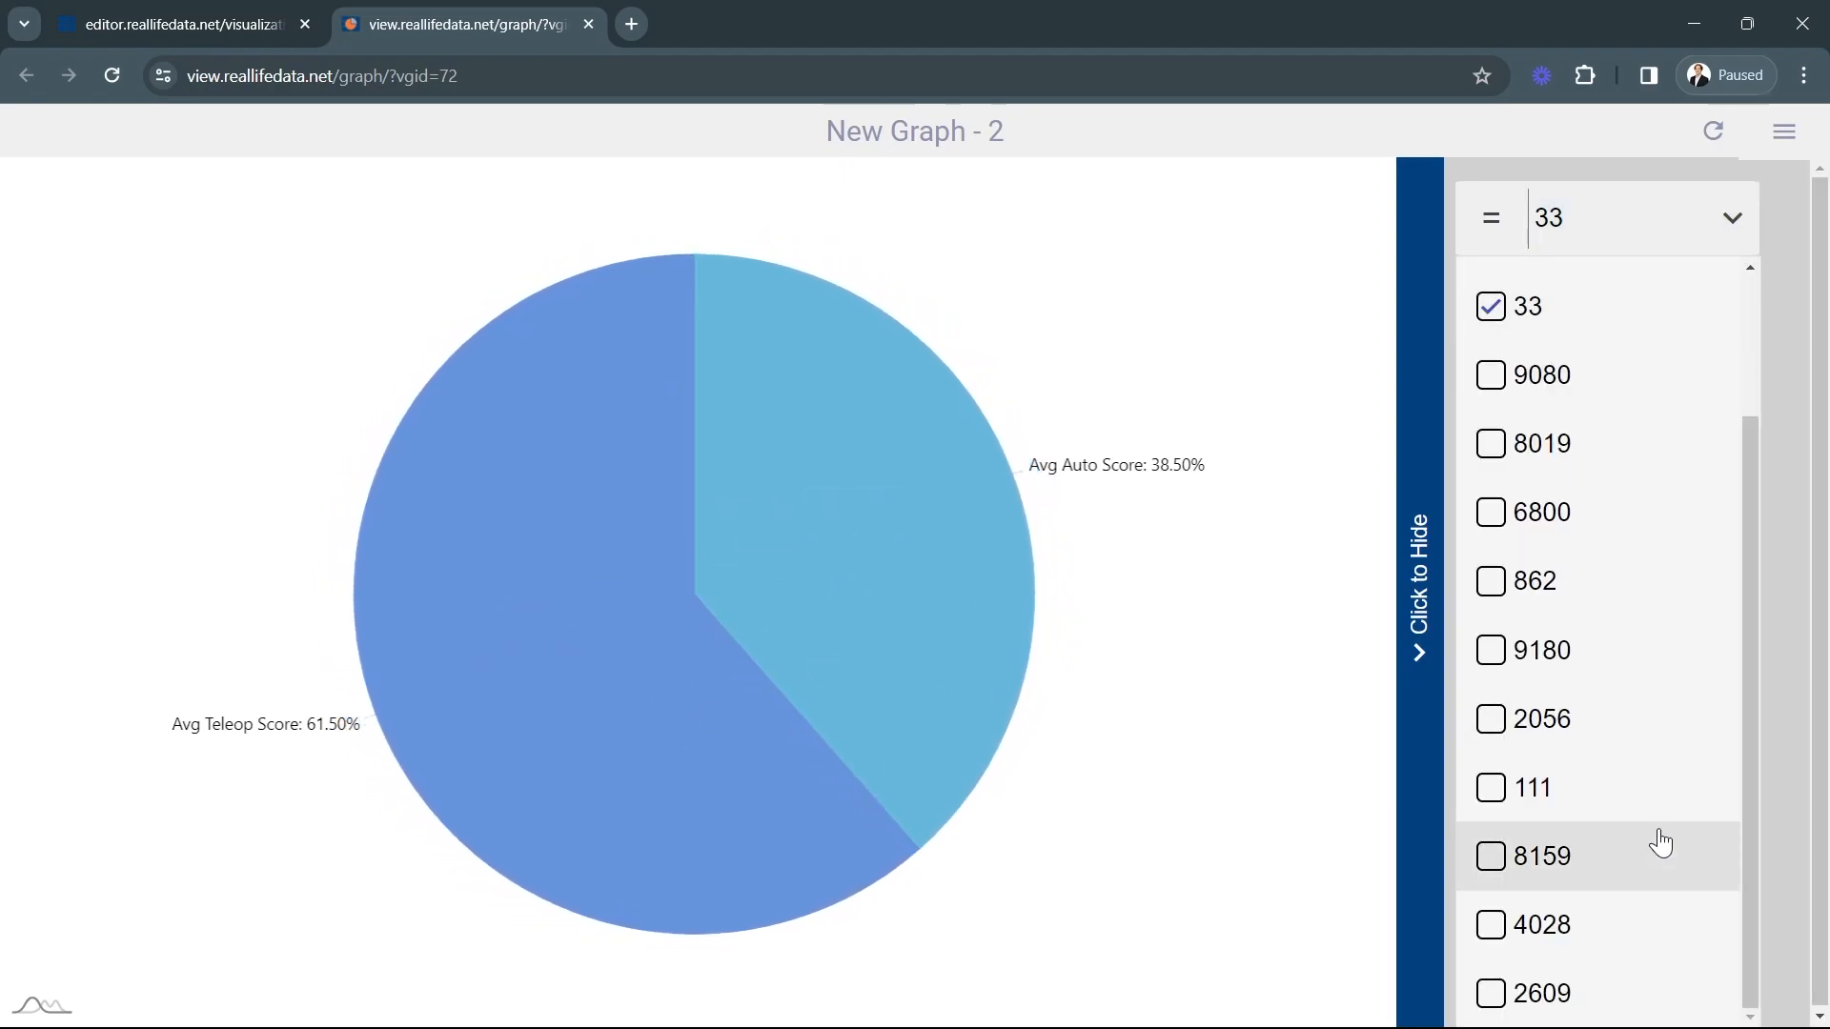
{"action": "left_click", "coordinate": [1561, 945]}
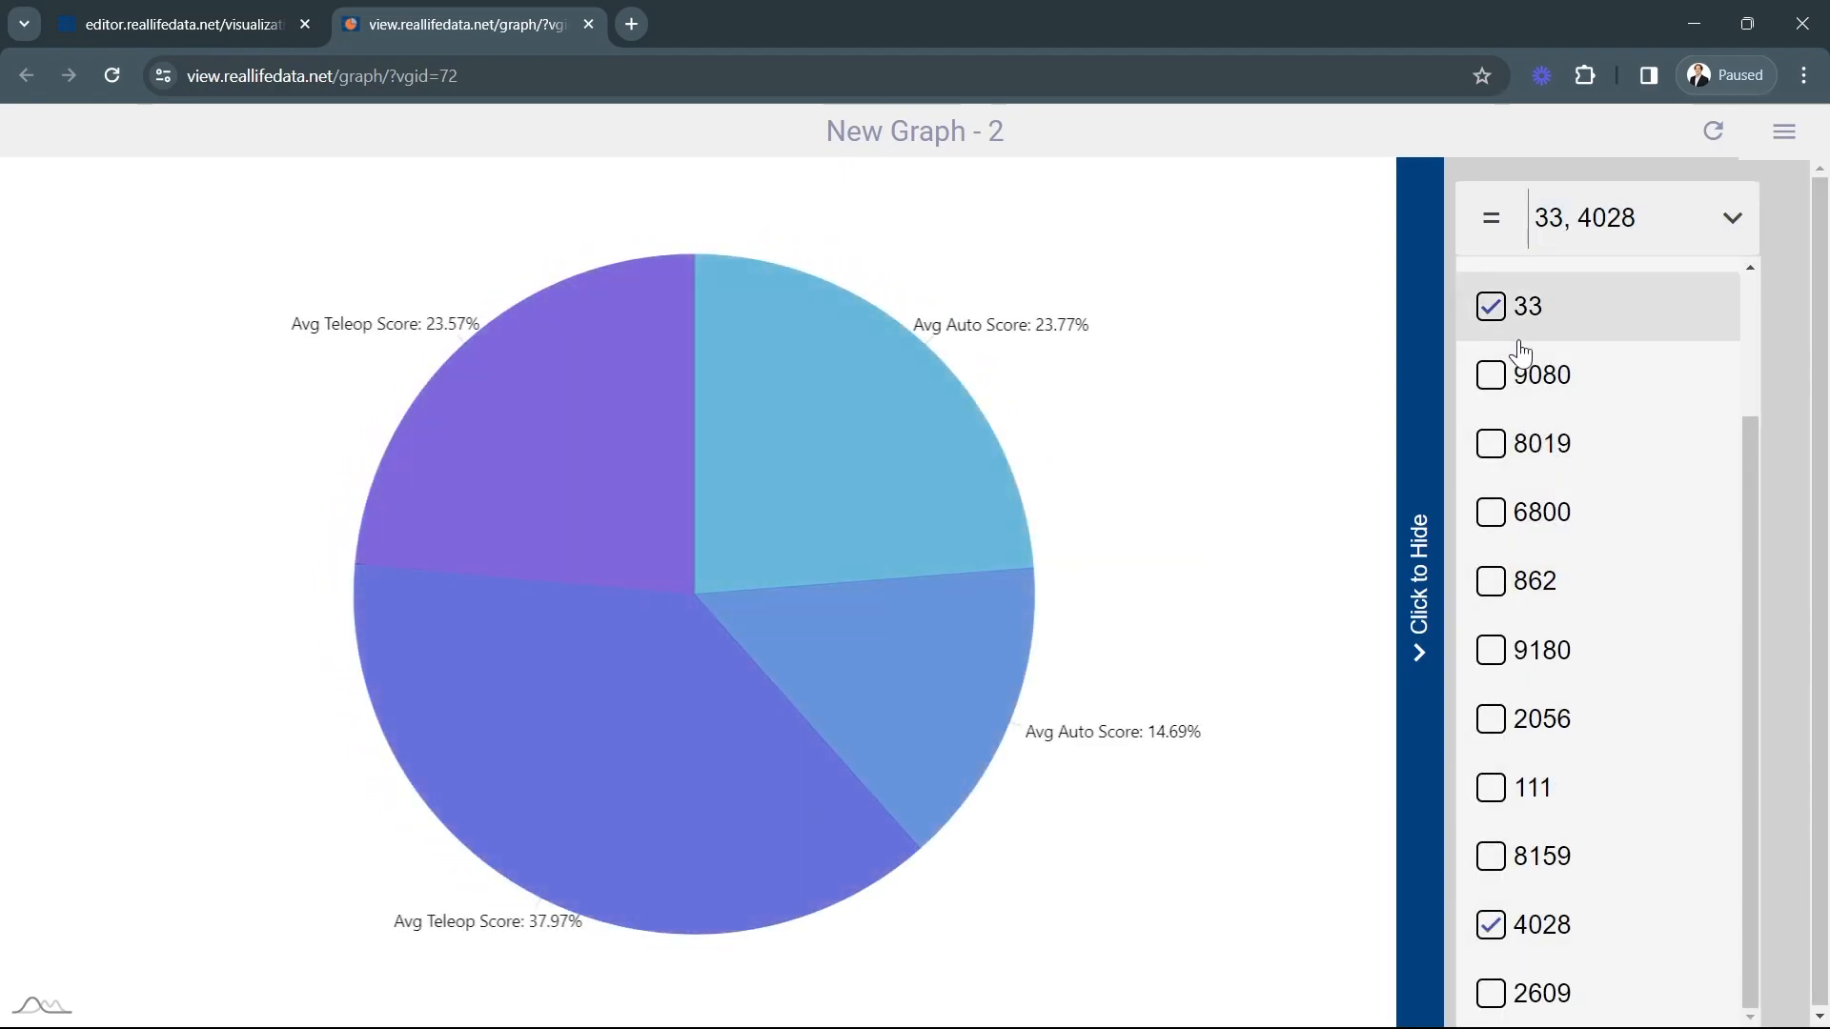
{"action": "left_click", "coordinate": [1521, 320]}
{"action": "left_click", "coordinate": [1179, 905]}
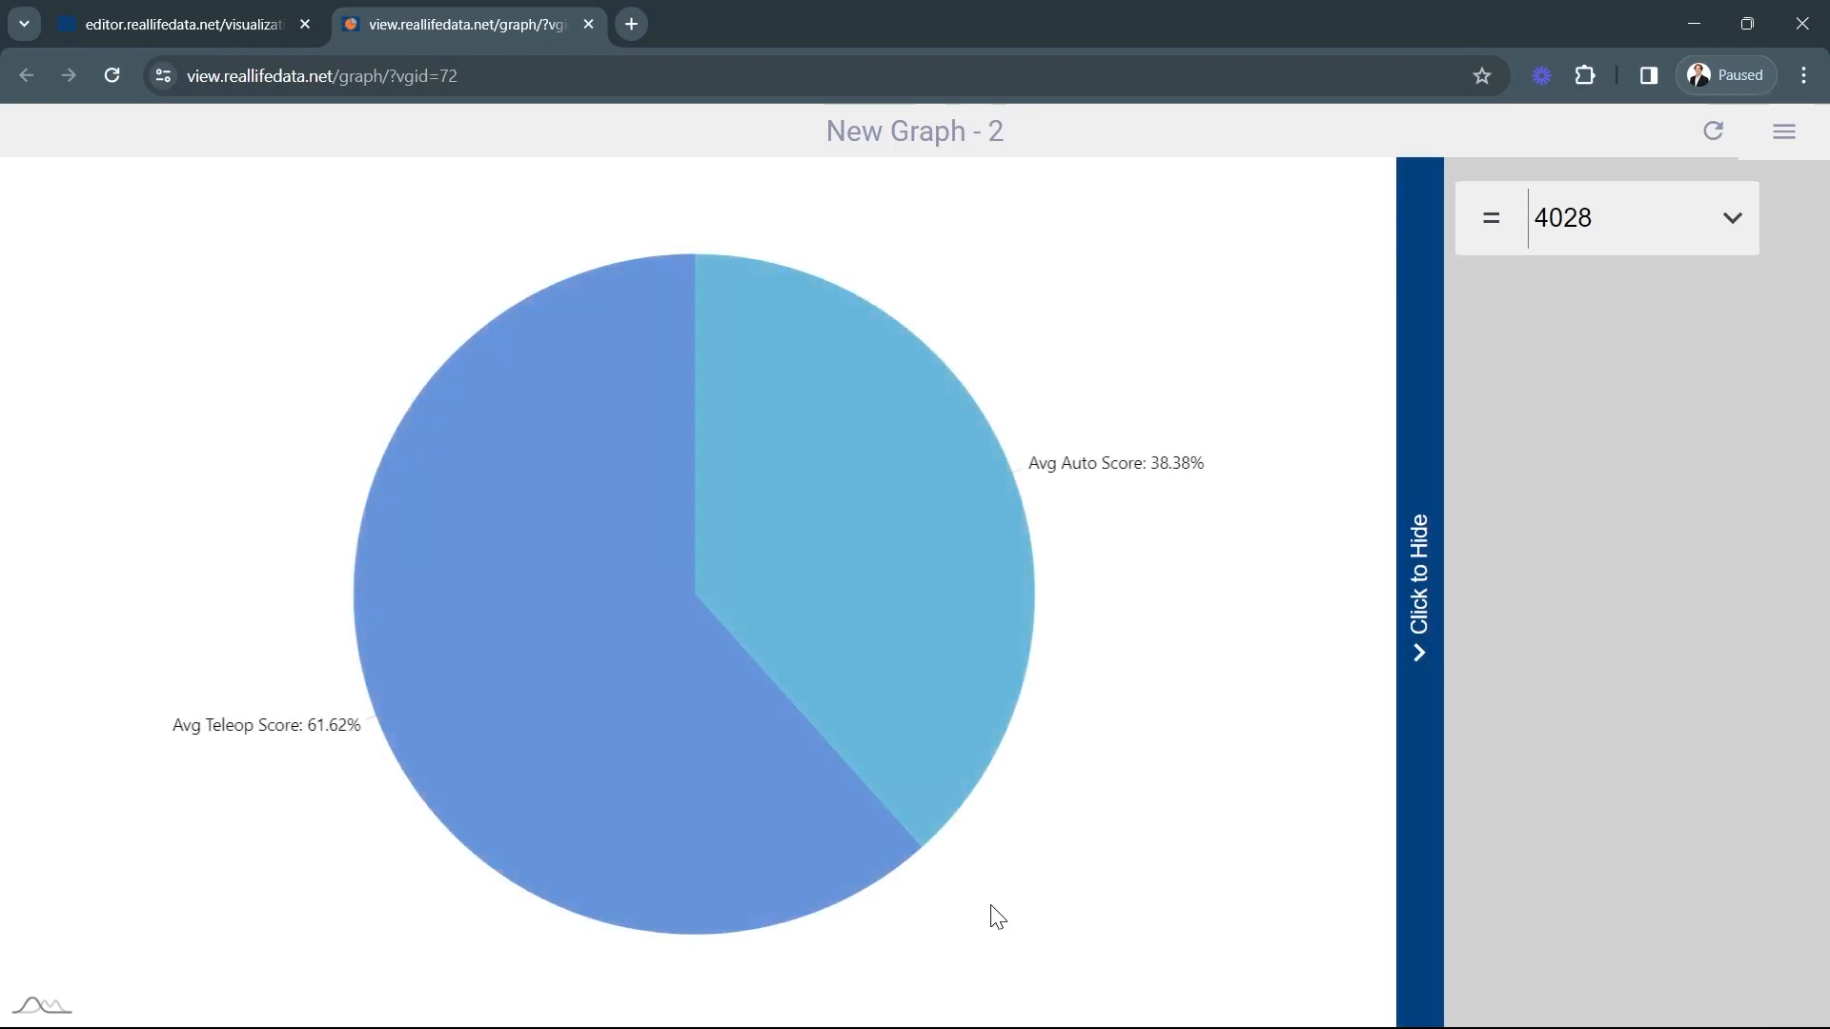
{"action": "mouse_move", "coordinate": [540, 581]}
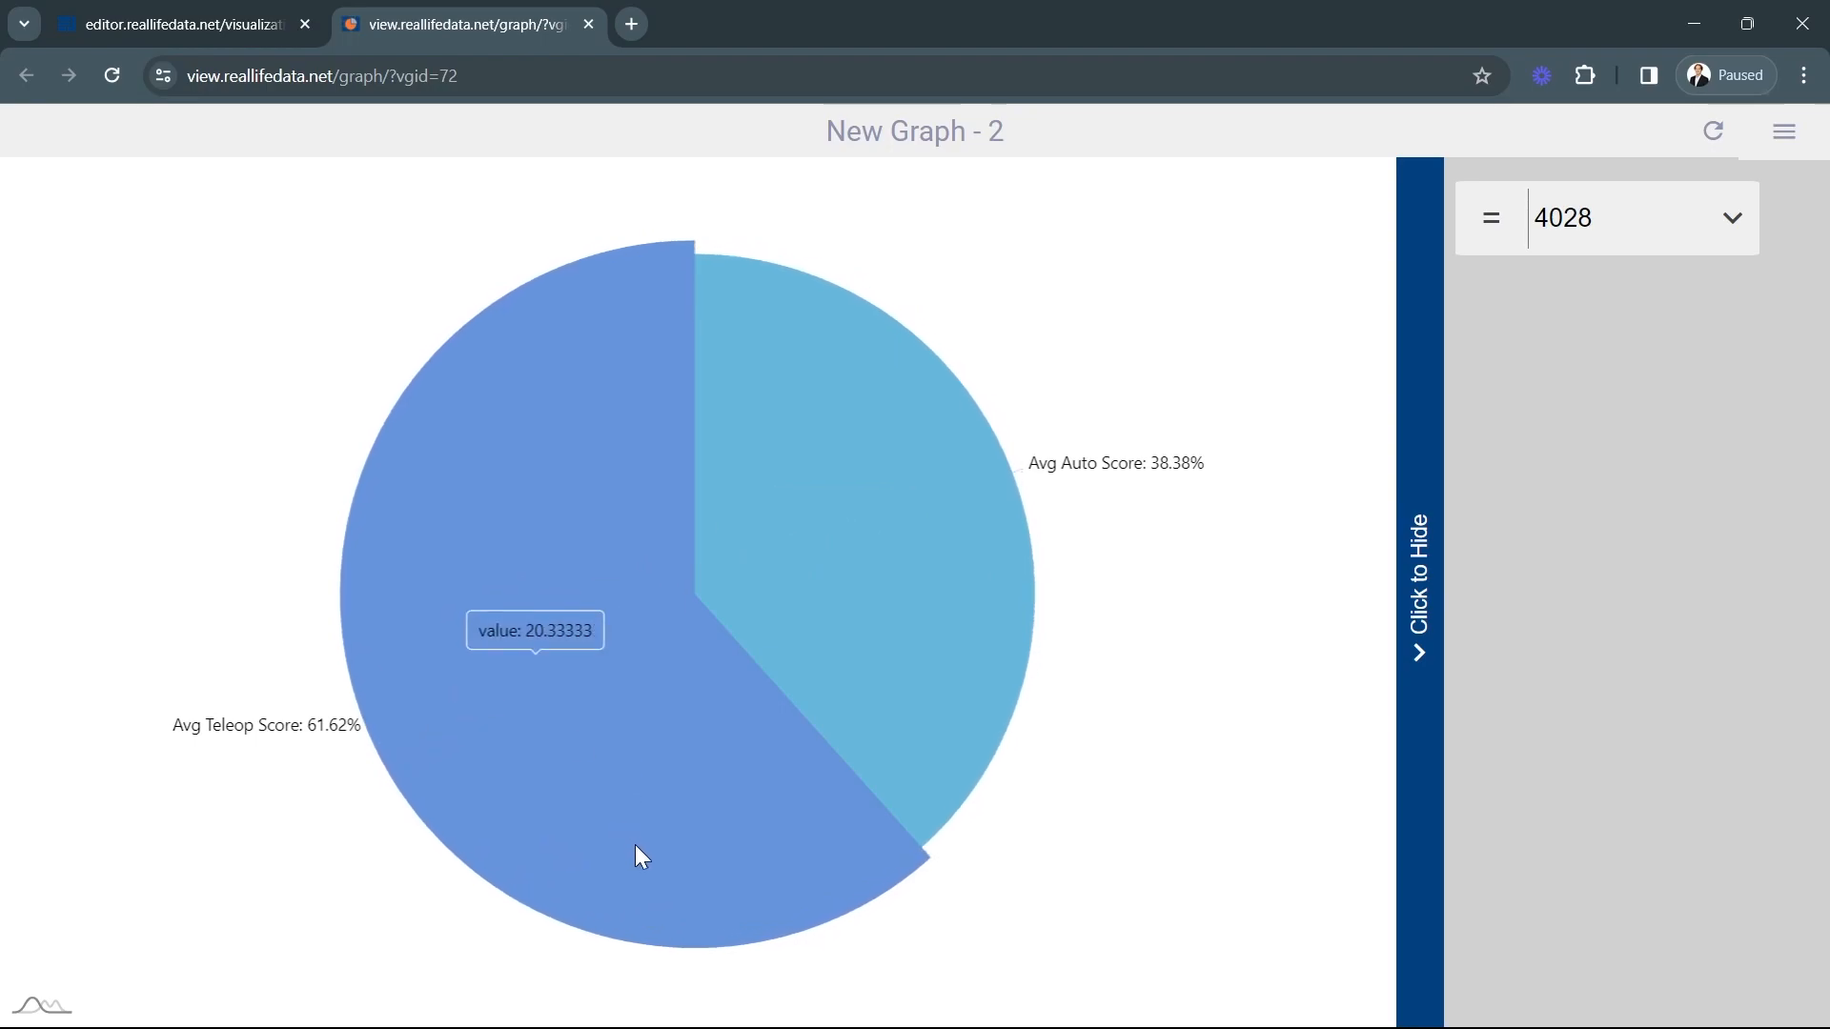
{"action": "left_click", "coordinate": [586, 25]}
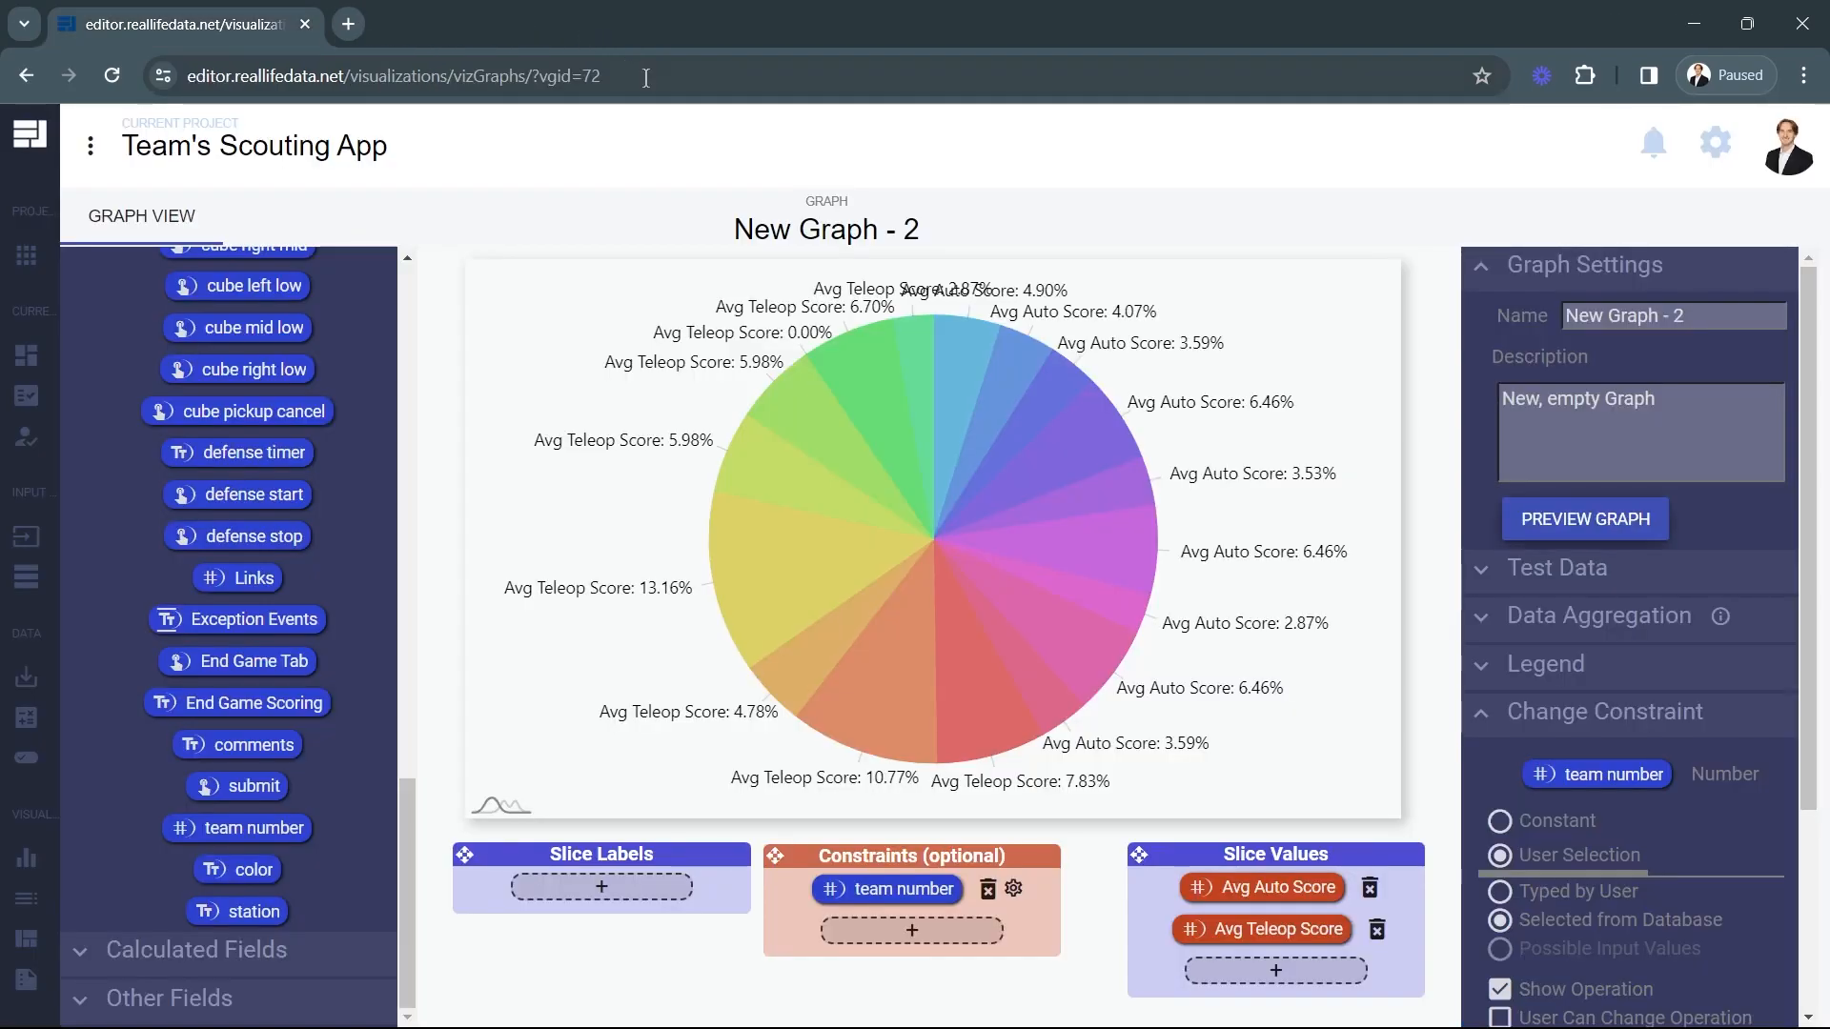
Rename the pie chart as Scoring Spread in its graph settings.
{"action": "triple_click", "coordinate": [1631, 314]}
{"action": "type", "text": "Scoring SPread"}
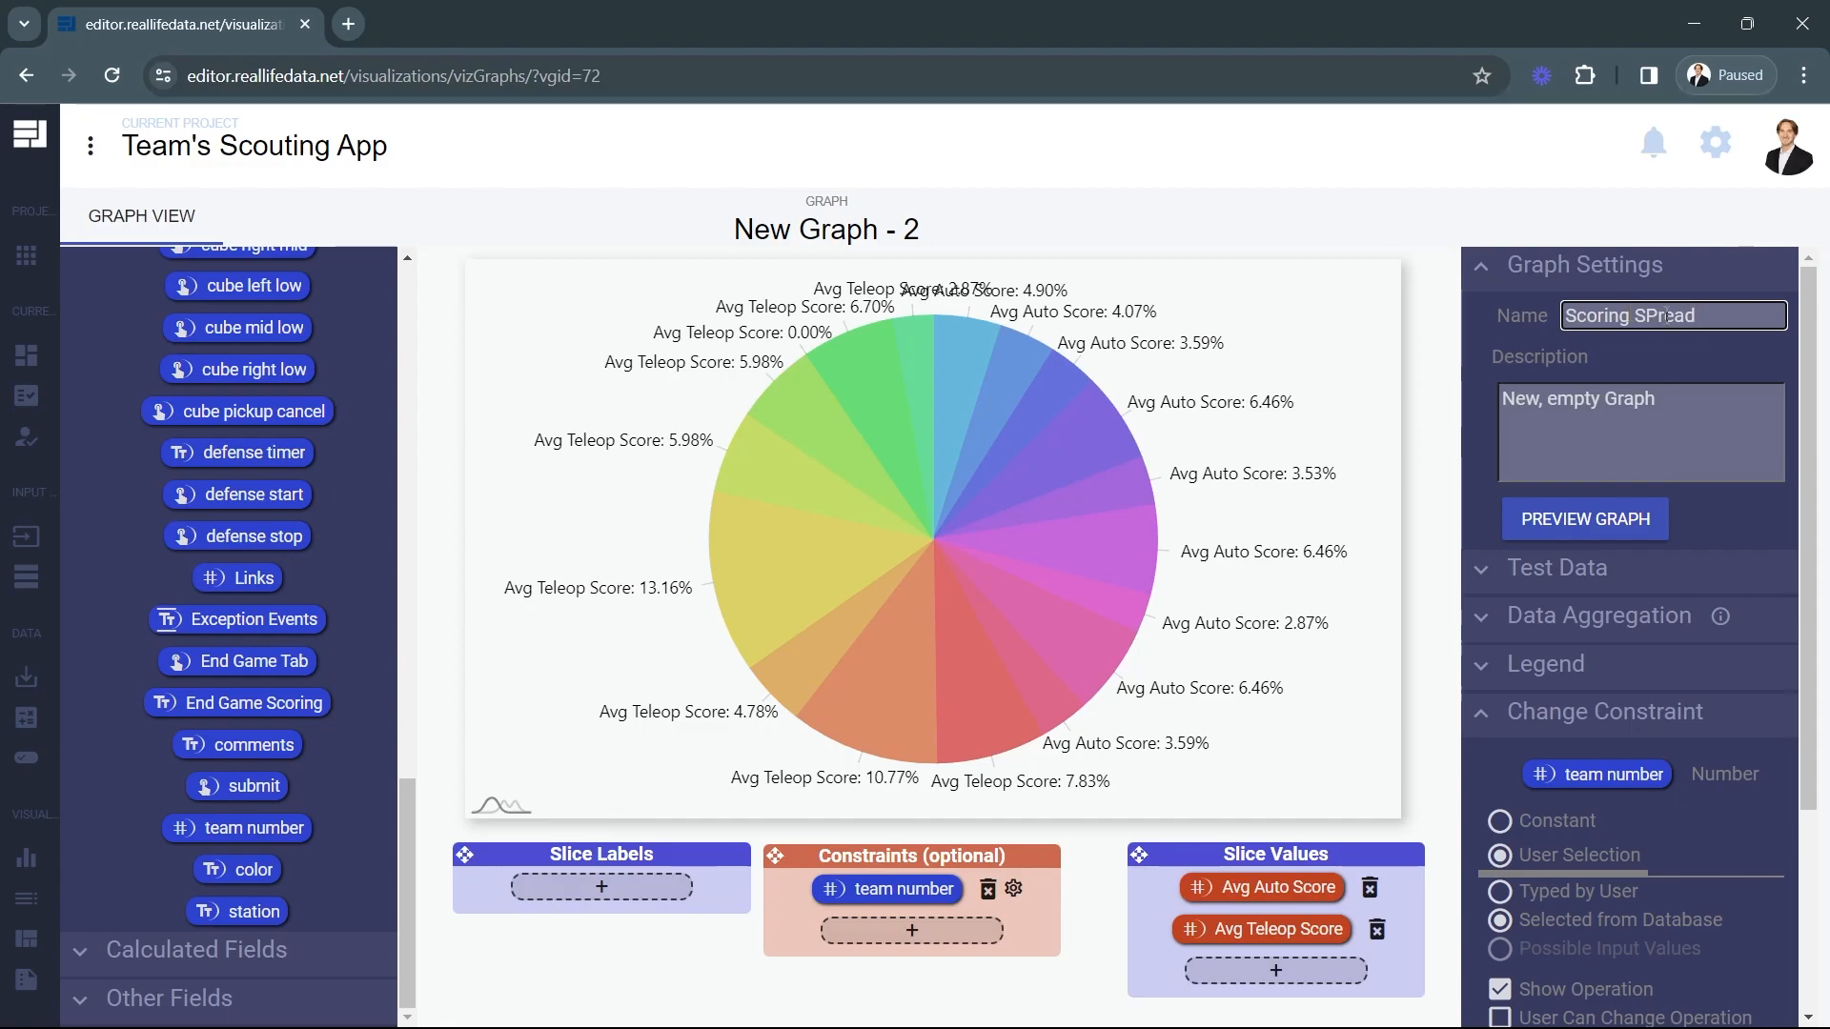
{"action": "left_click", "coordinate": [1655, 315]}
{"action": "key", "text": "BackSpace"}
{"action": "left_click", "coordinate": [1650, 355]}
Go back to the graph management page, create and open a new graph, and set its type to Simple Pie Chart.
{"action": "mouse_move", "coordinate": [19, 713]}
{"action": "left_click", "coordinate": [51, 861]}
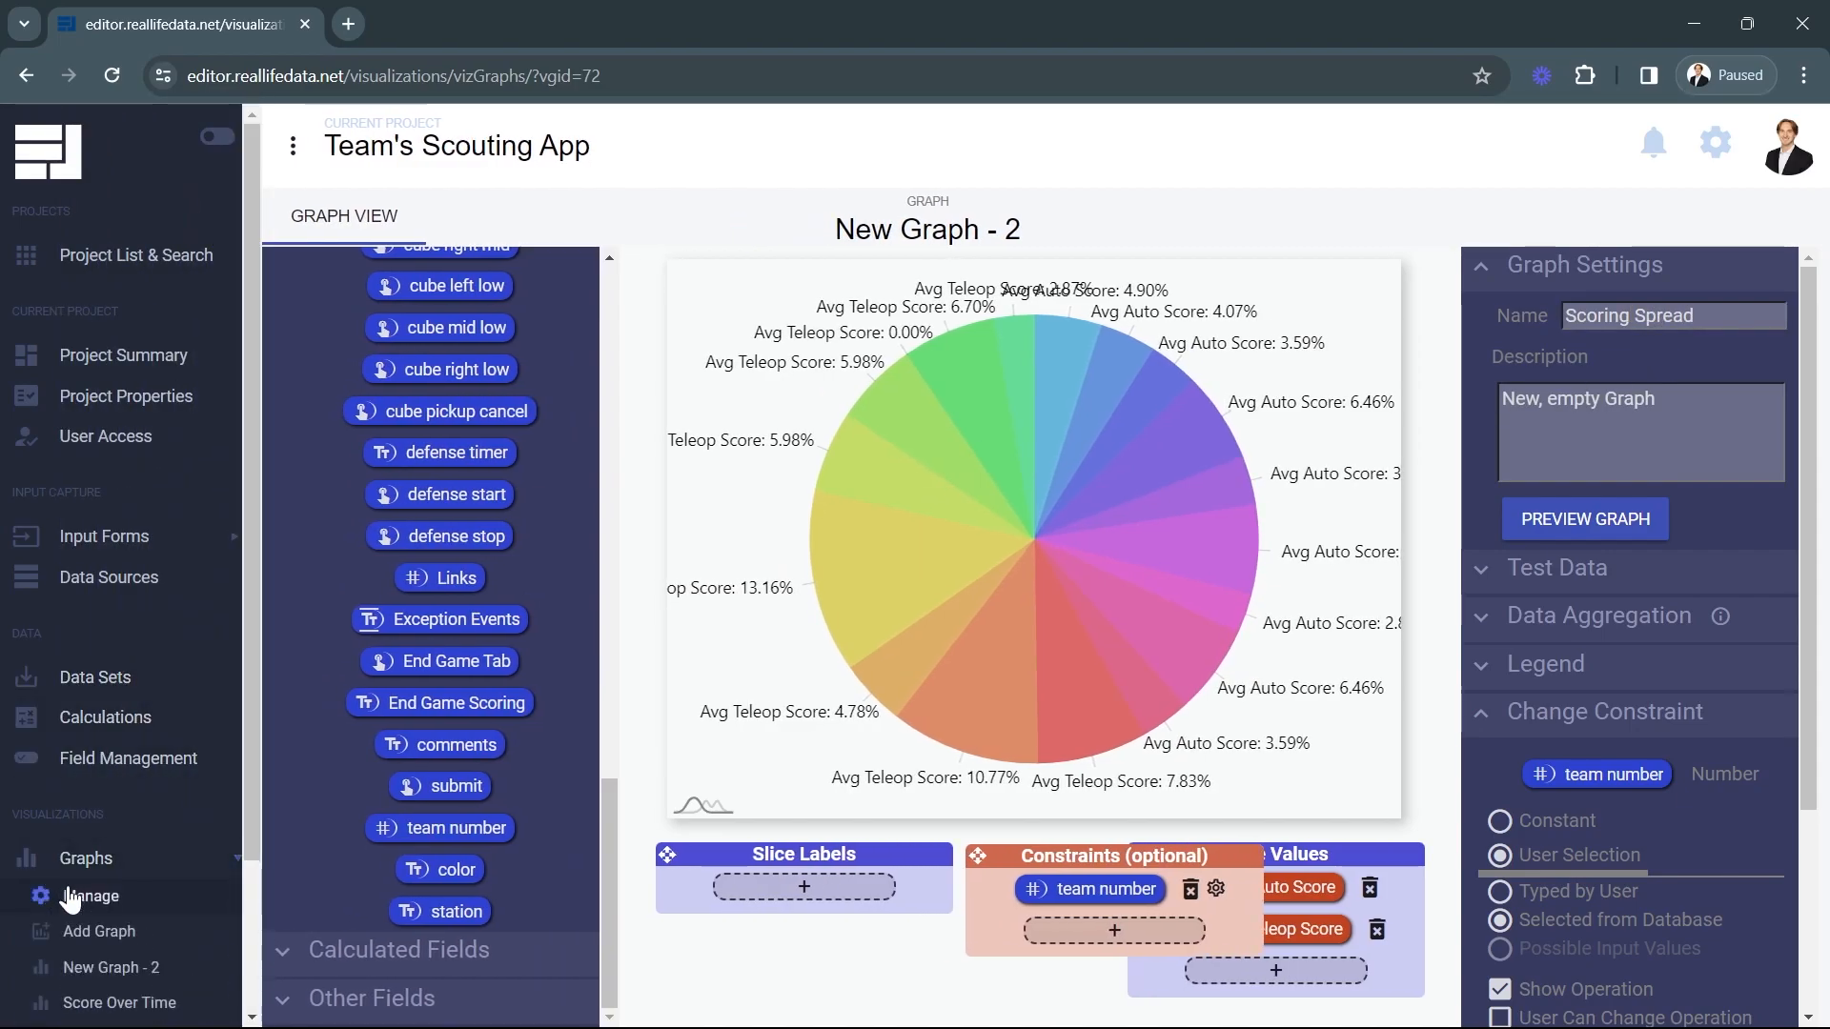
{"action": "left_click", "coordinate": [76, 896]}
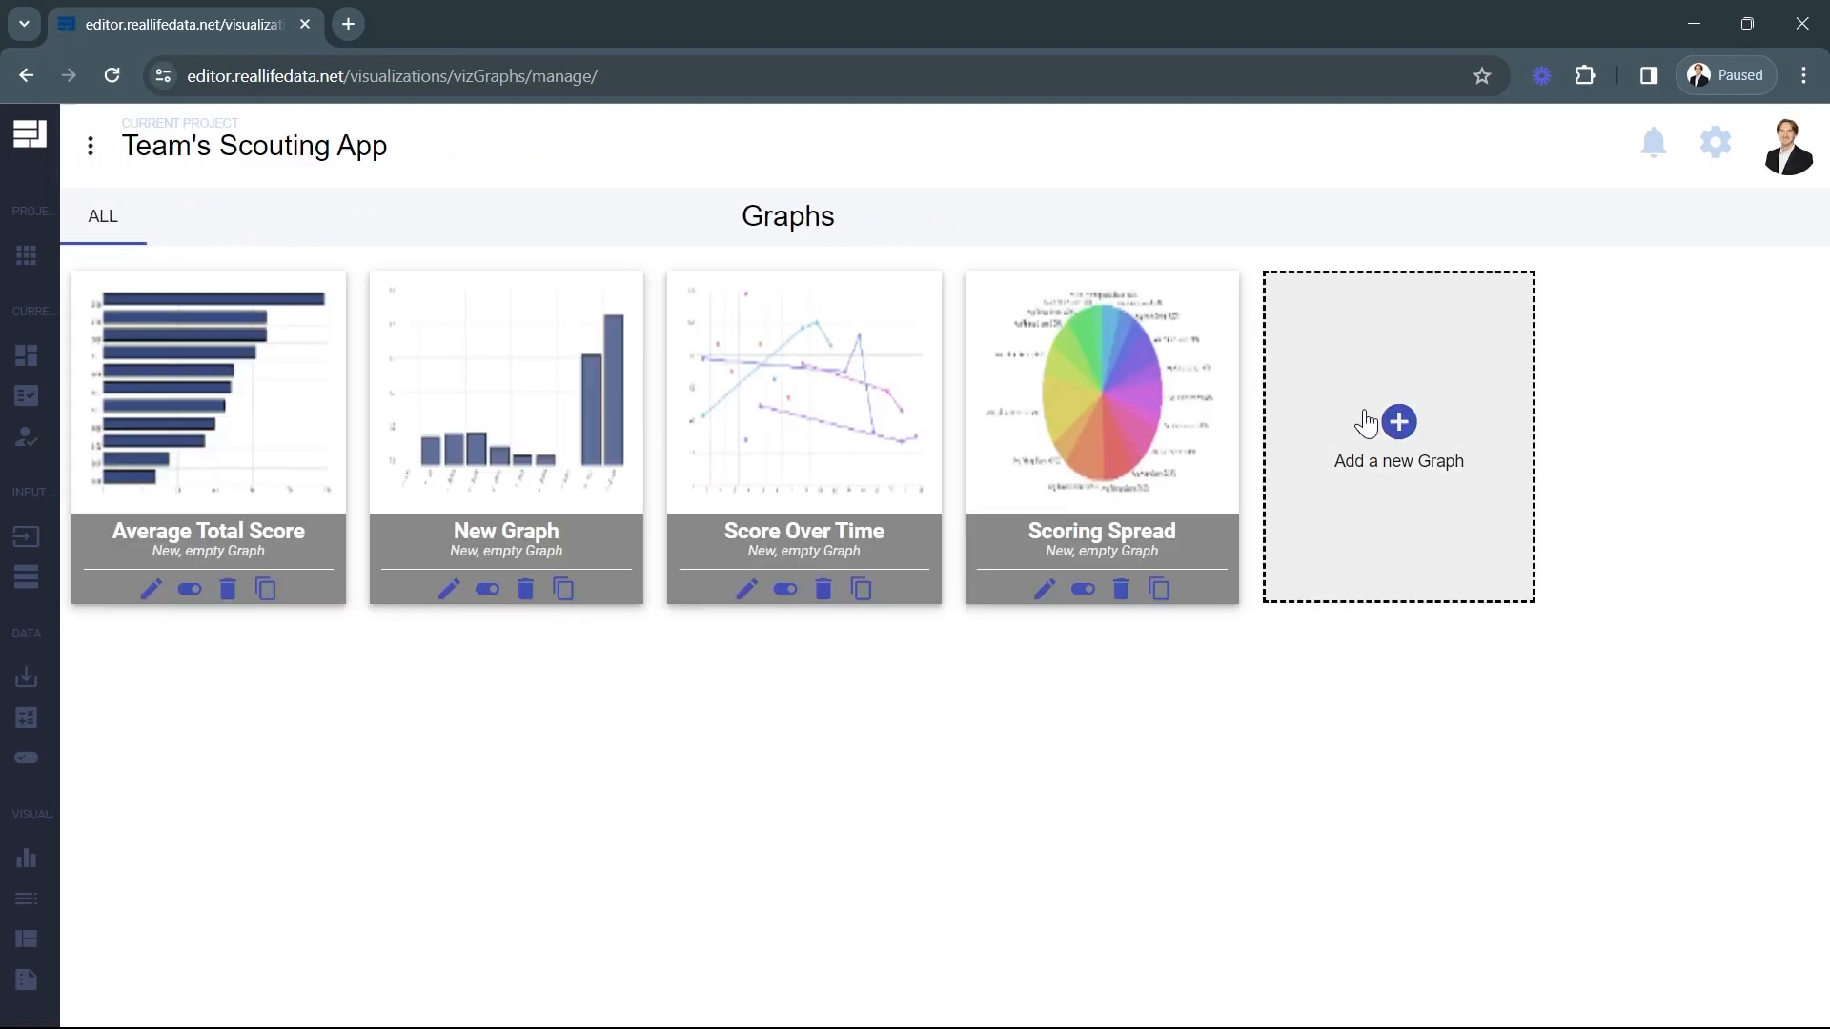
{"action": "left_click", "coordinate": [1367, 422]}
{"action": "left_click", "coordinate": [746, 386]}
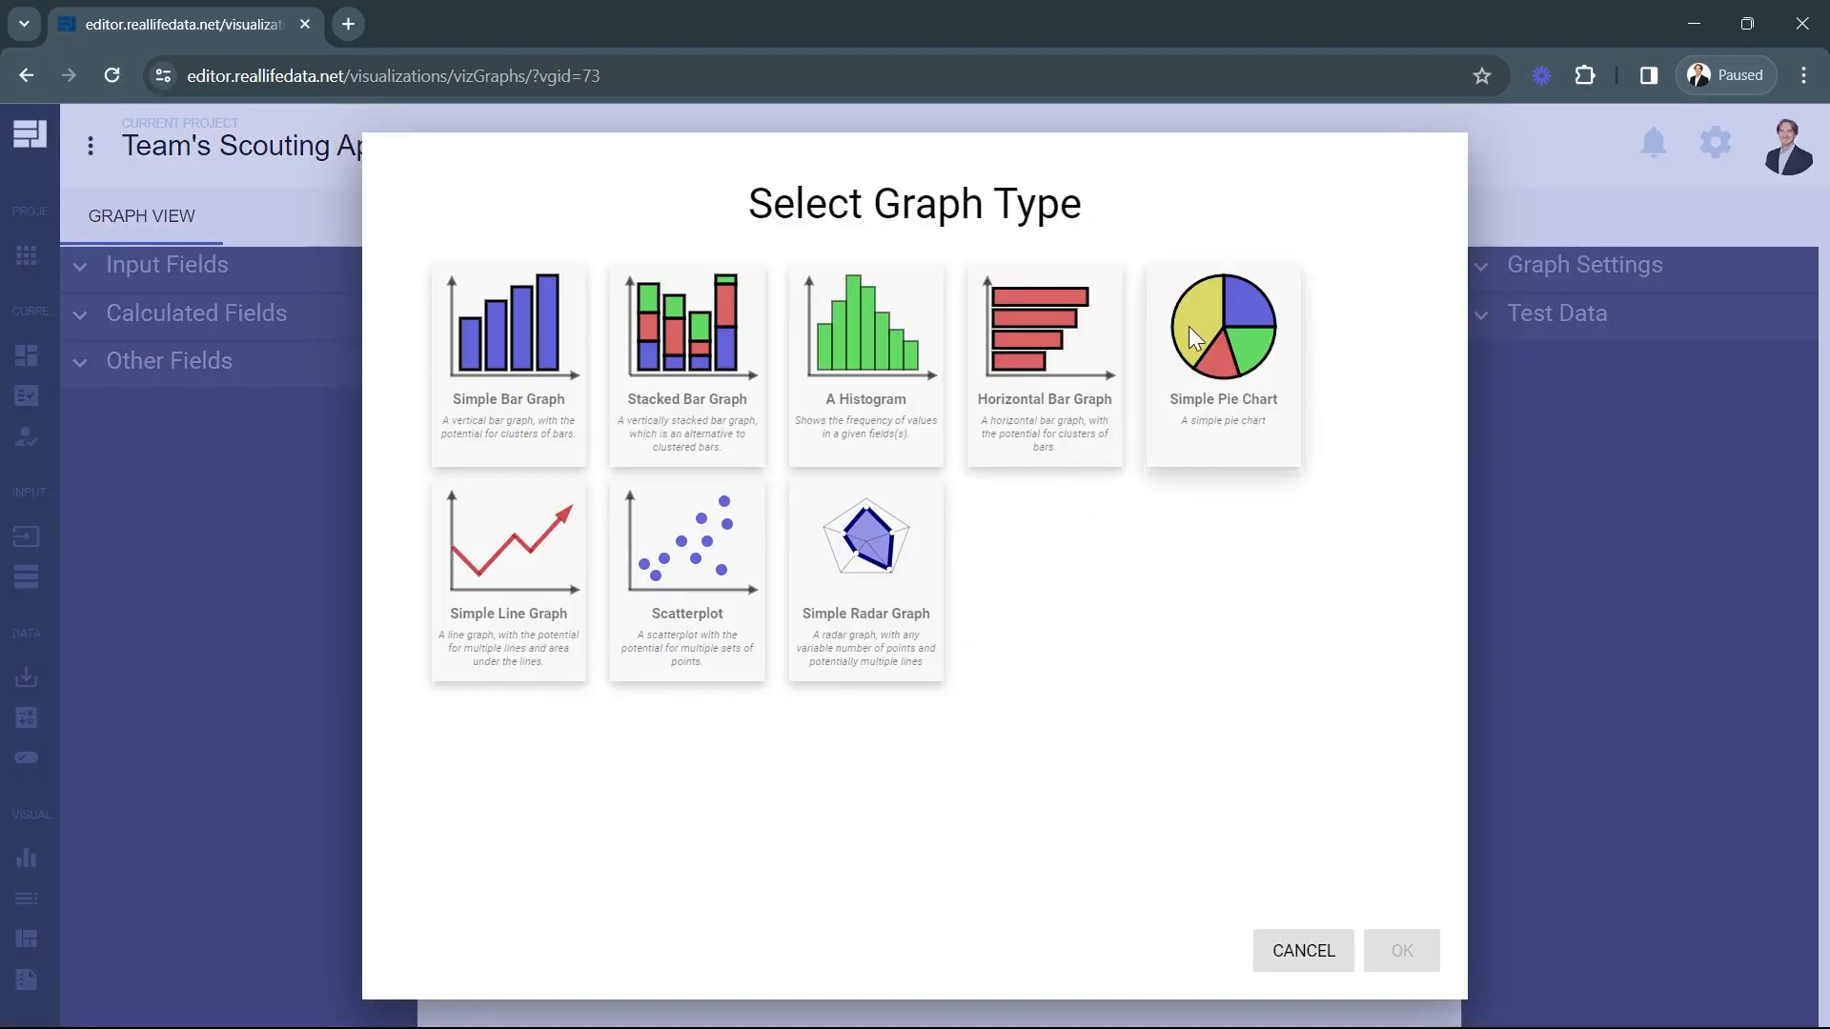
{"action": "left_click", "coordinate": [1188, 326]}
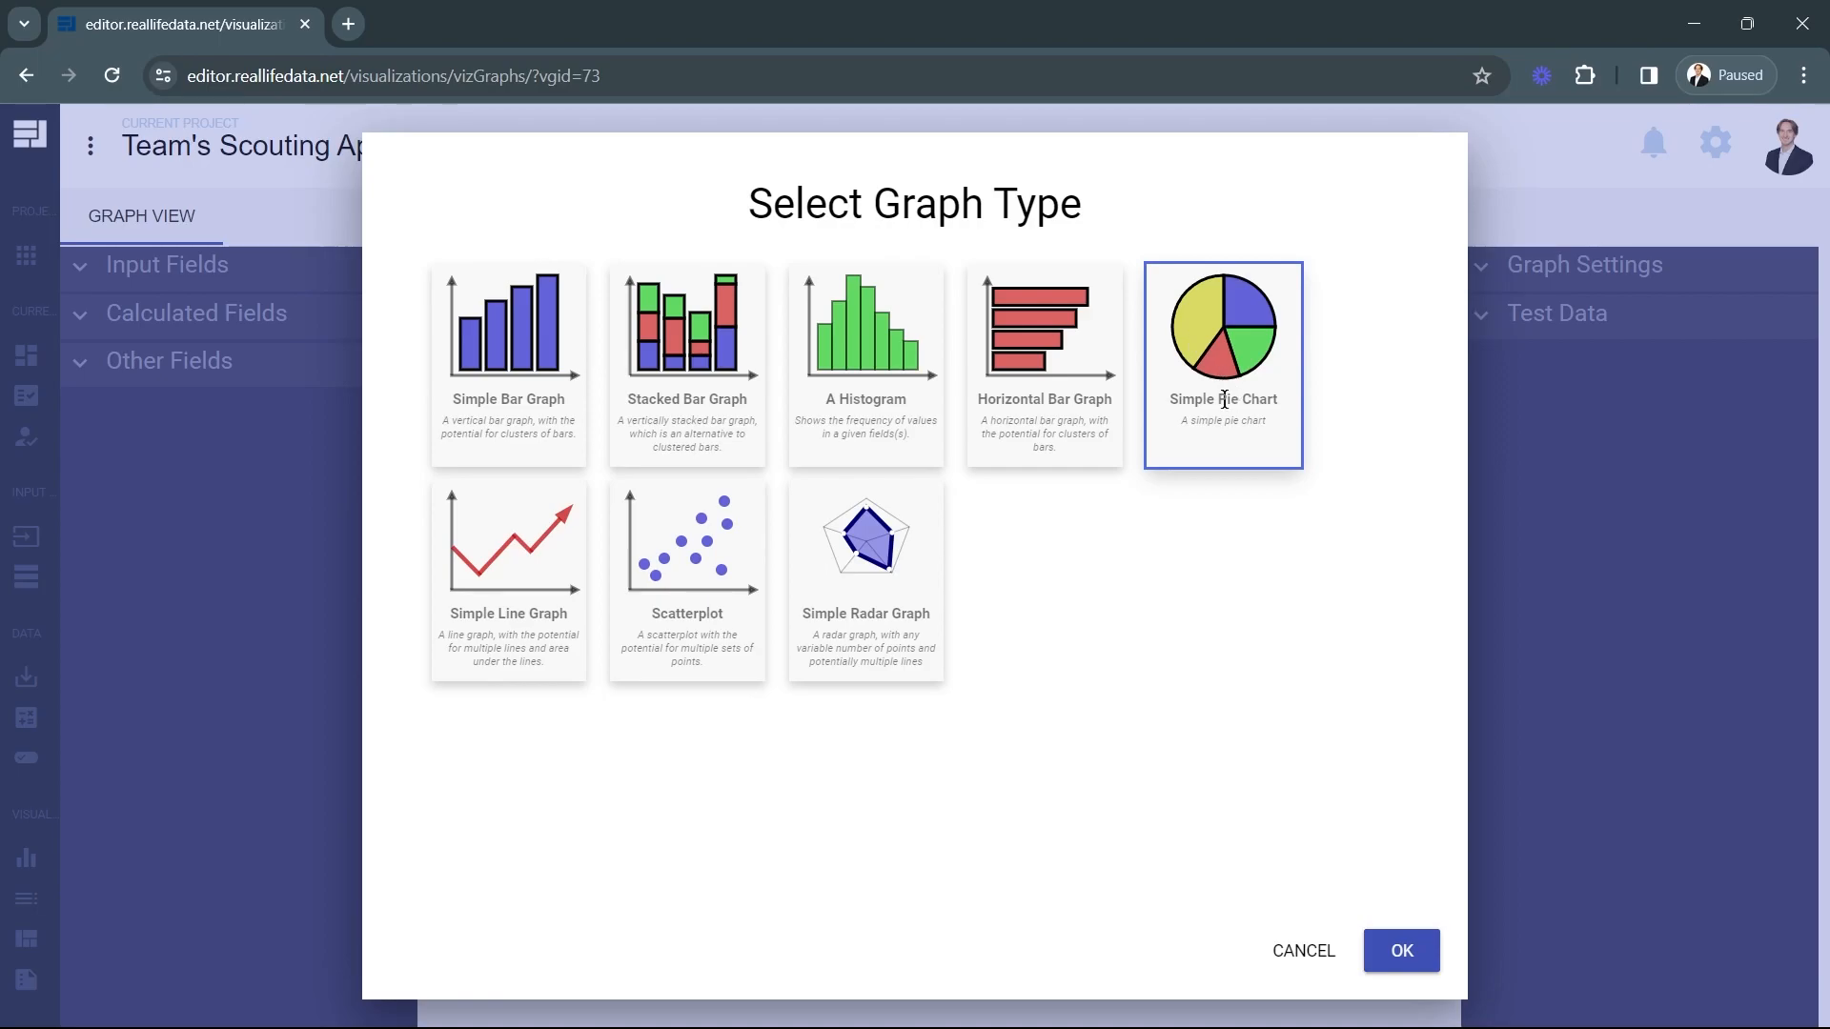
{"action": "left_click", "coordinate": [1393, 952]}
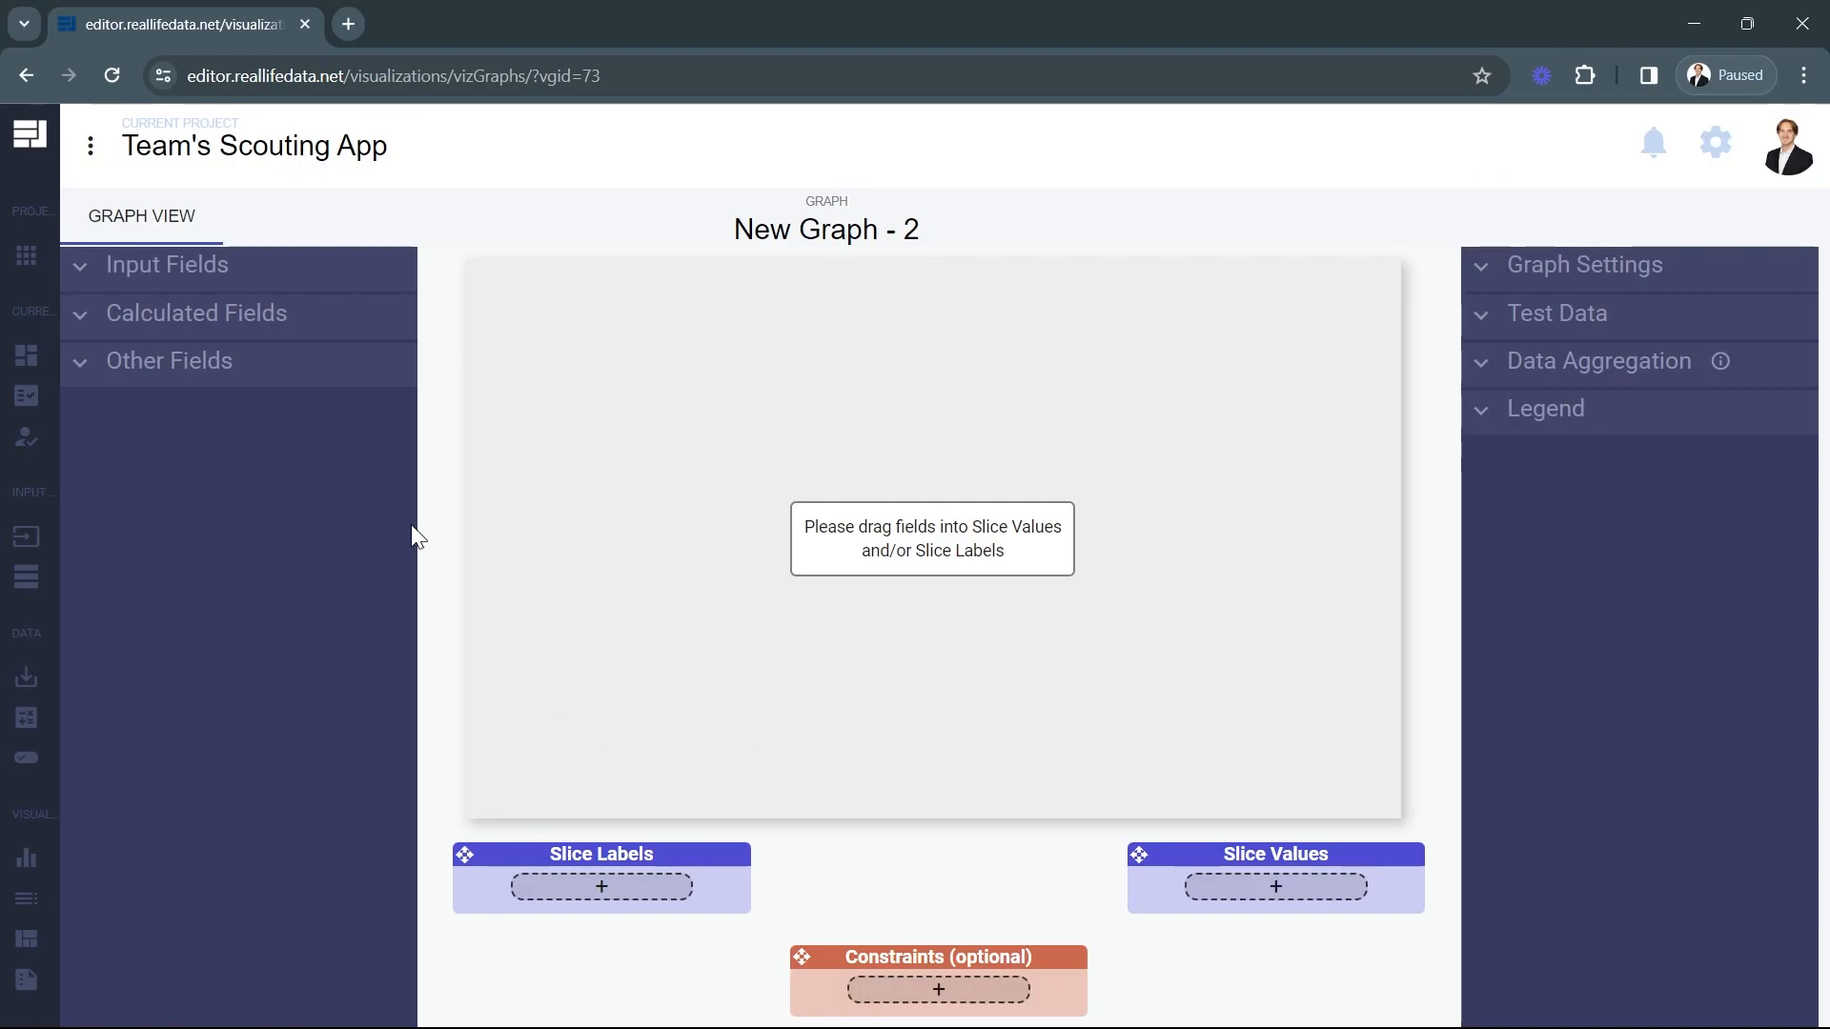
Assign the calculated fields Teleop High Items, Teleop Mid Items and Teleop Low Items to the pie chart's Slice Values.
{"action": "left_click", "coordinate": [230, 329]}
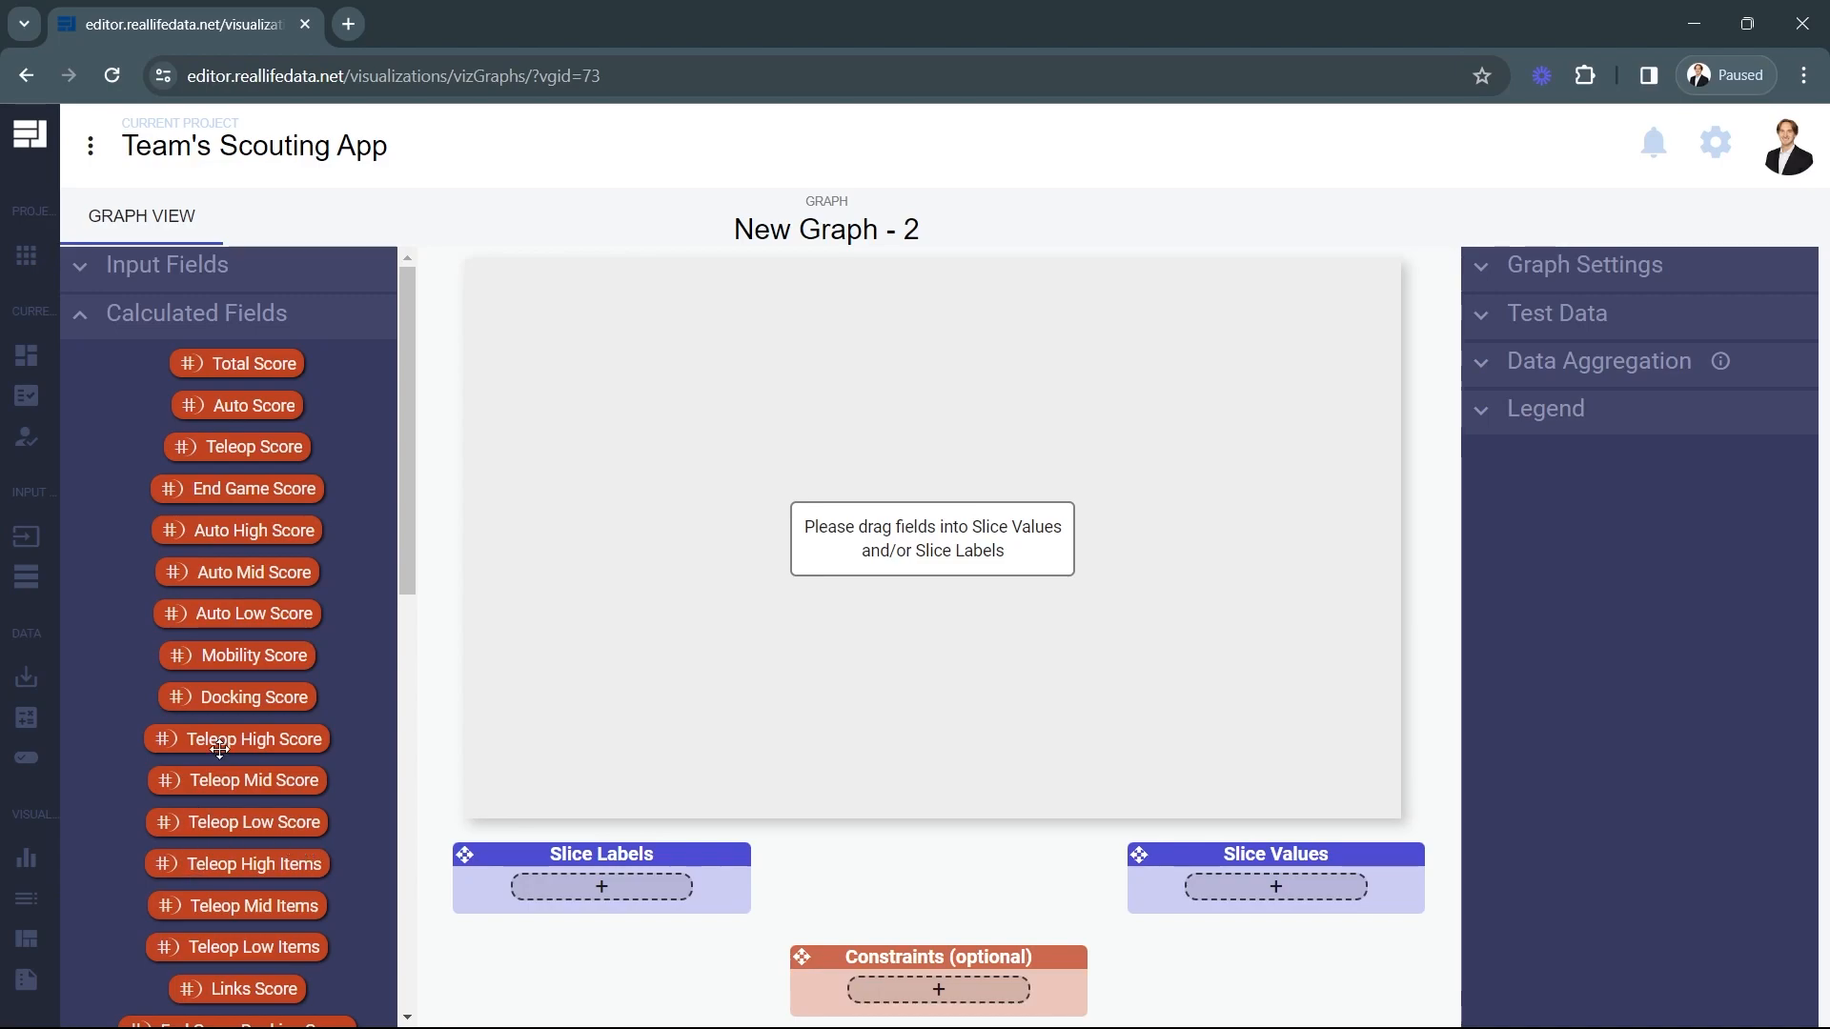
{"action": "scroll", "coordinate": [295, 720], "scroll_direction": "down", "scroll_amount": 3}
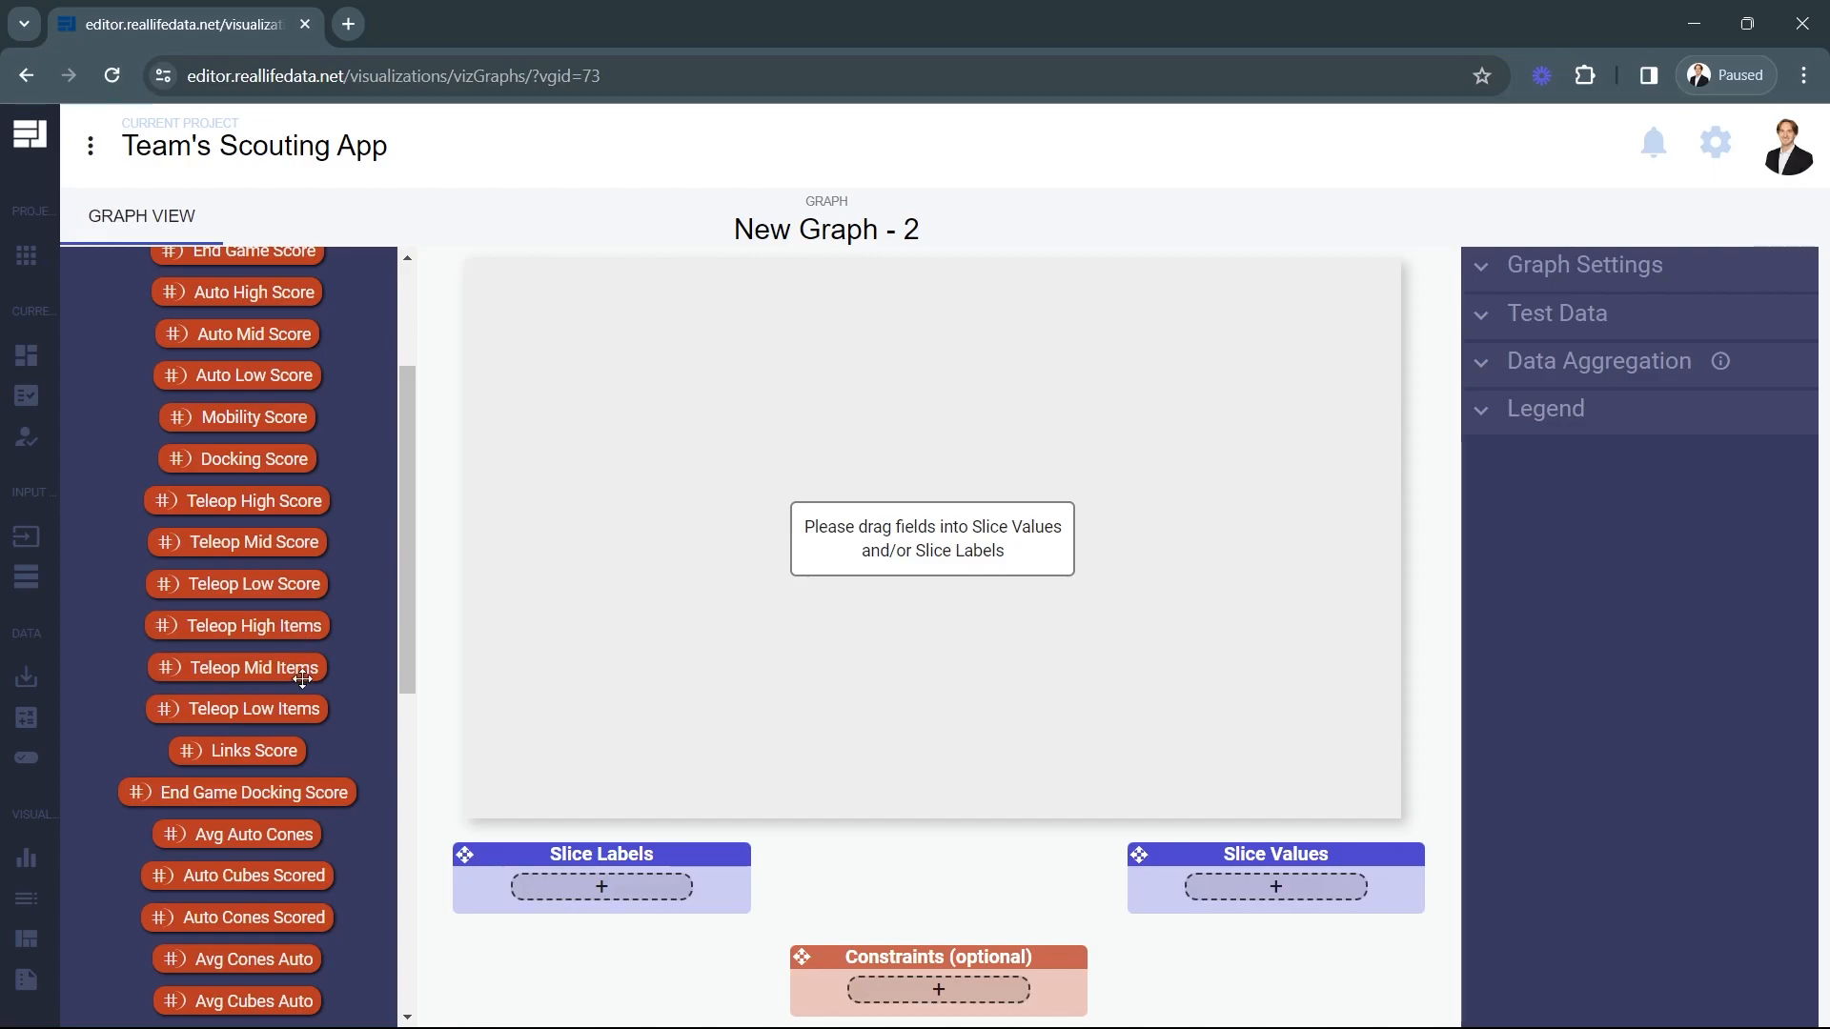
{"action": "left_click_drag", "start_coordinate": [233, 635], "coordinate": [1239, 892]}
{"action": "left_click_drag", "start_coordinate": [240, 670], "coordinate": [1275, 929]}
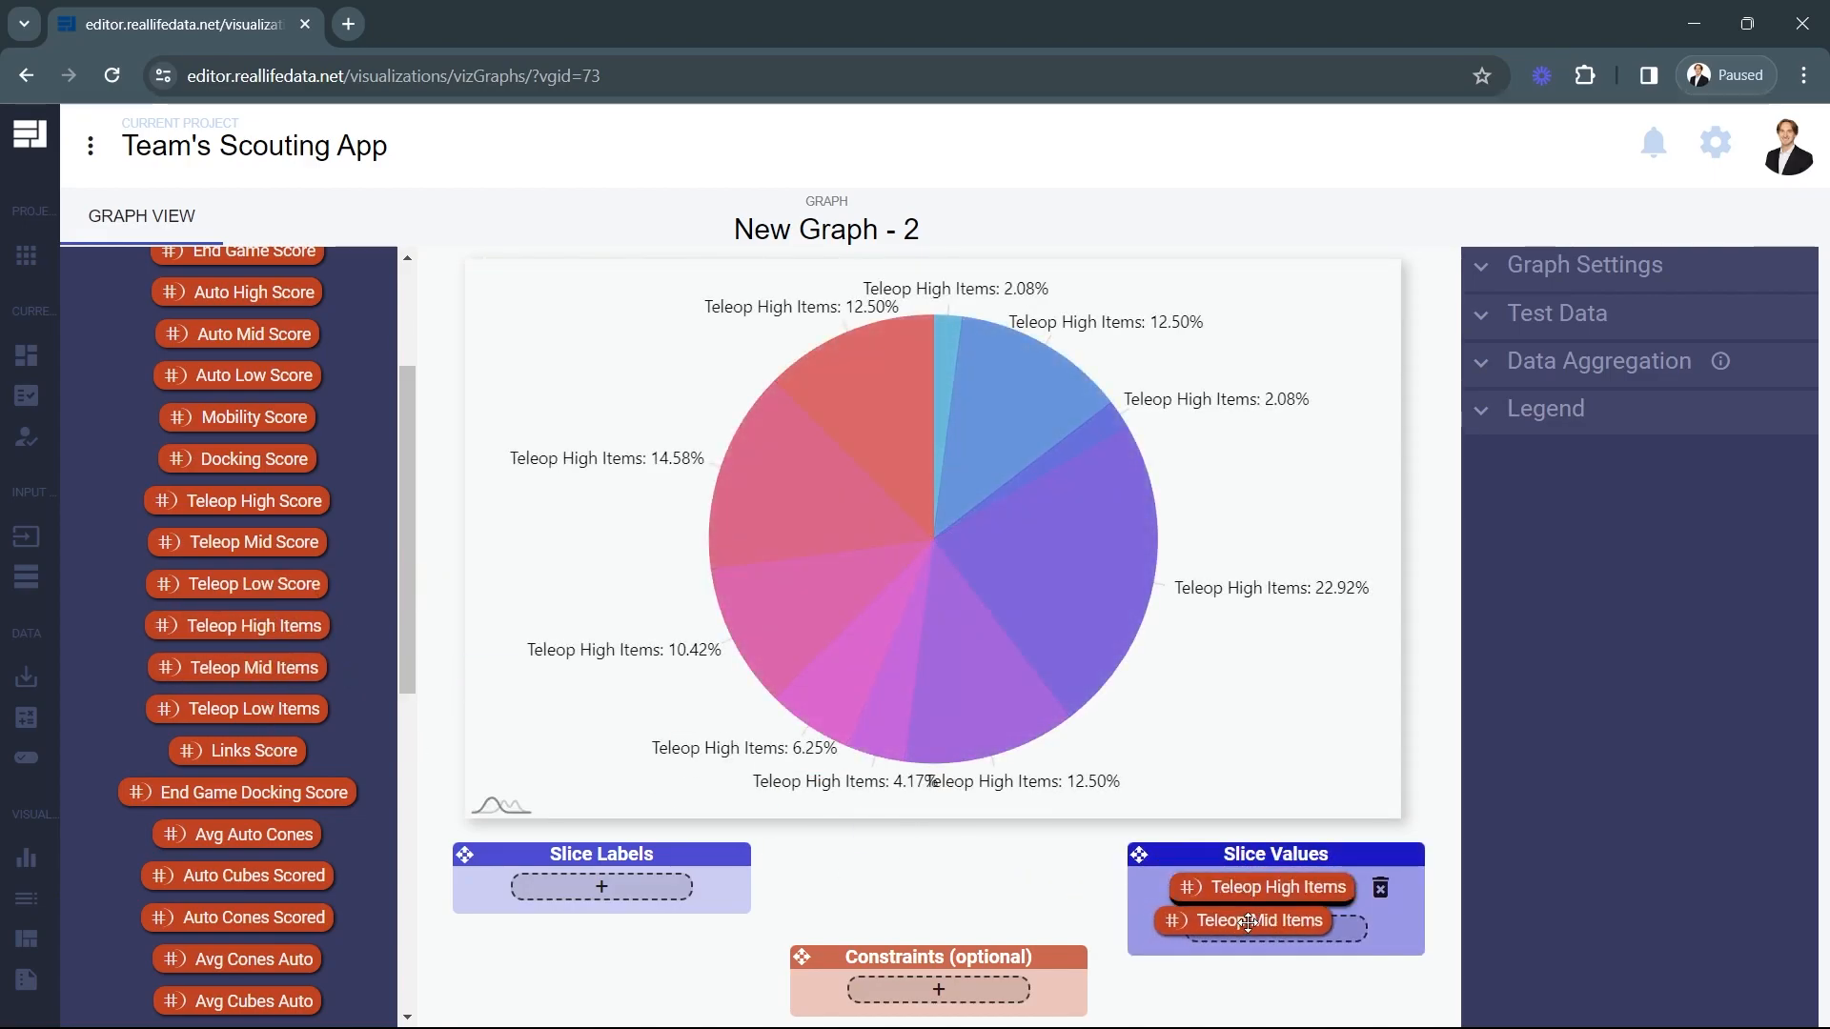
{"action": "left_click_drag", "start_coordinate": [286, 710], "coordinate": [1275, 970]}
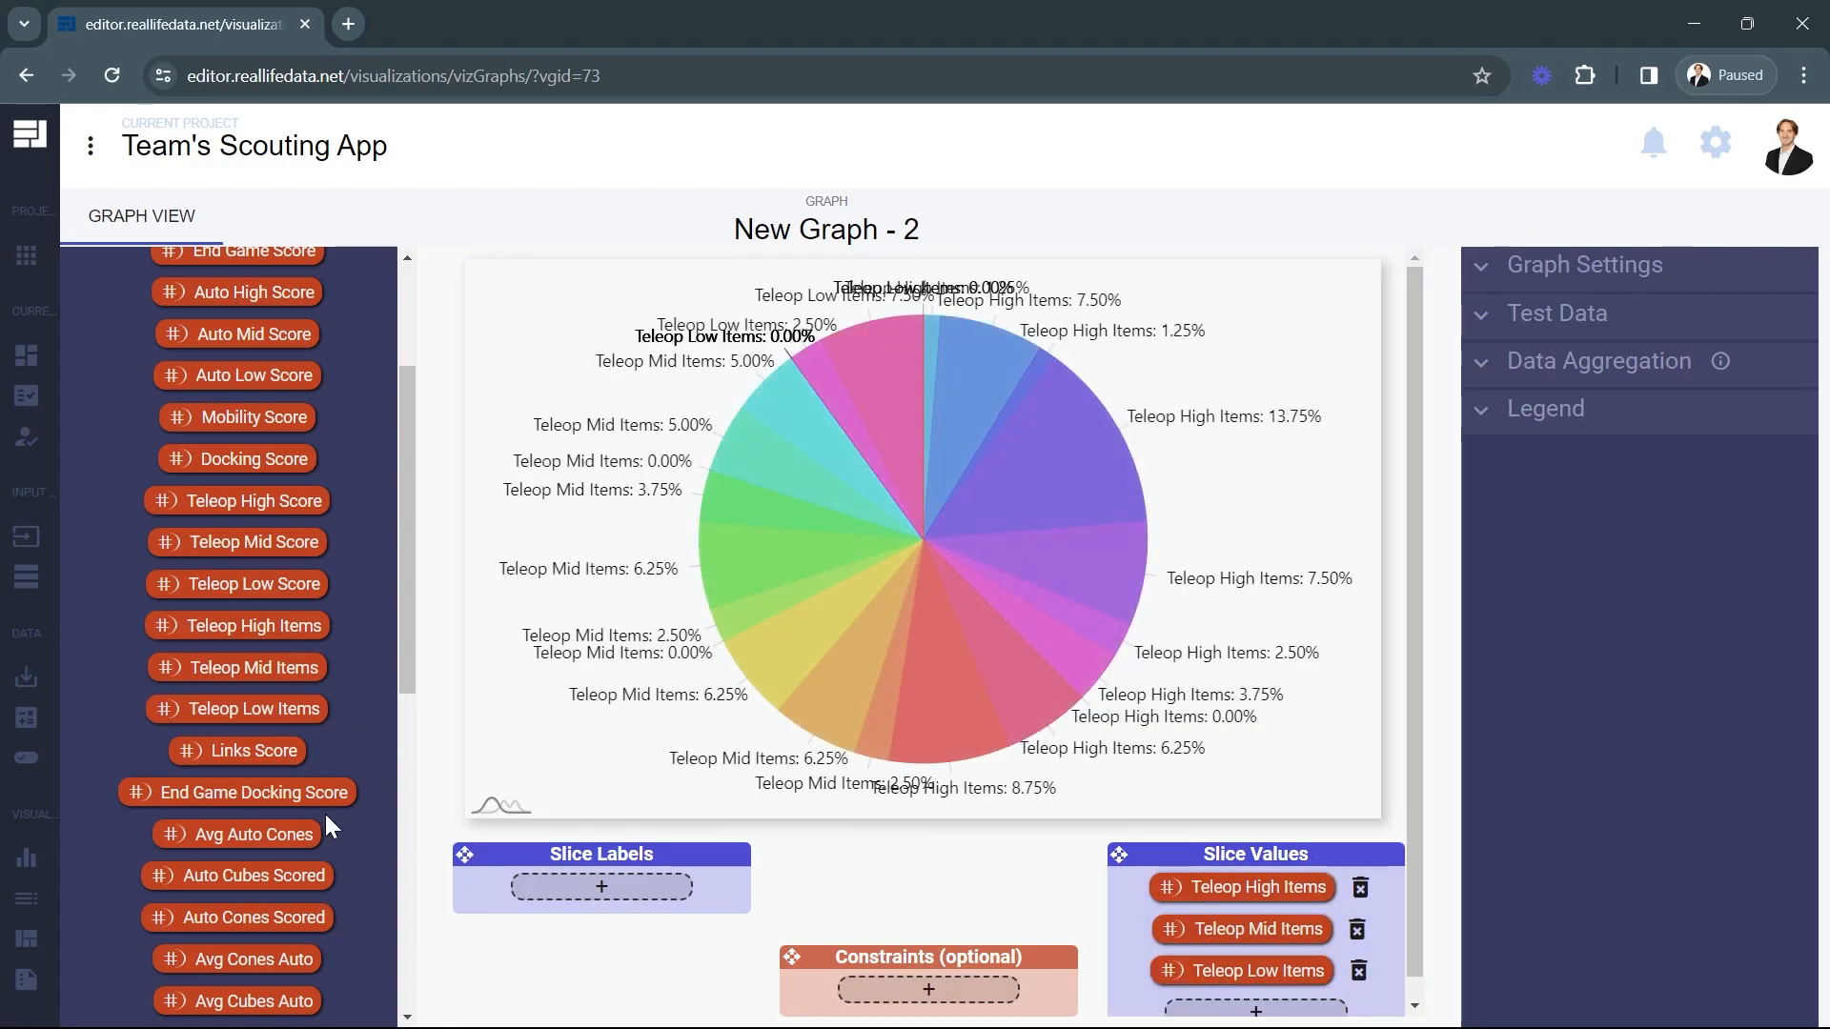
Set the pie chart's data aggregation to Average and the test data's Max Rows to 88.
{"action": "scroll", "coordinate": [324, 810], "scroll_direction": "down", "scroll_amount": 5}
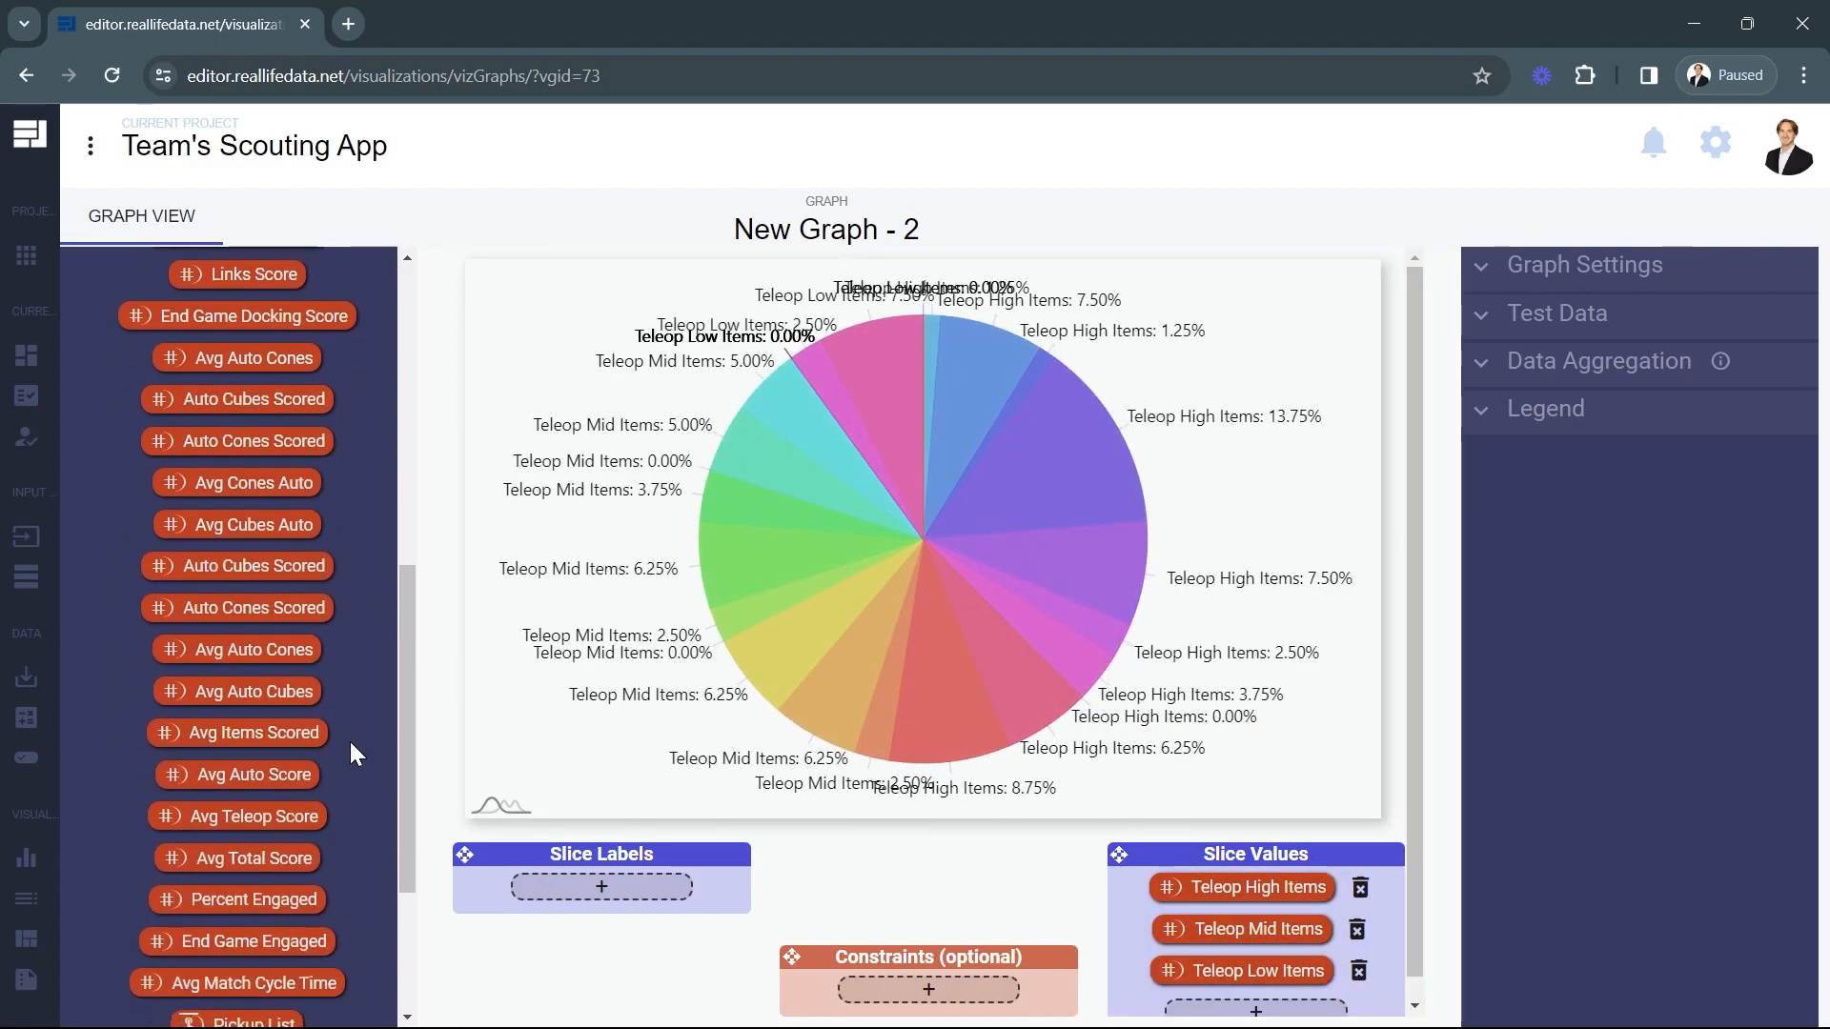
{"action": "scroll", "coordinate": [349, 743], "scroll_direction": "up", "scroll_amount": 4}
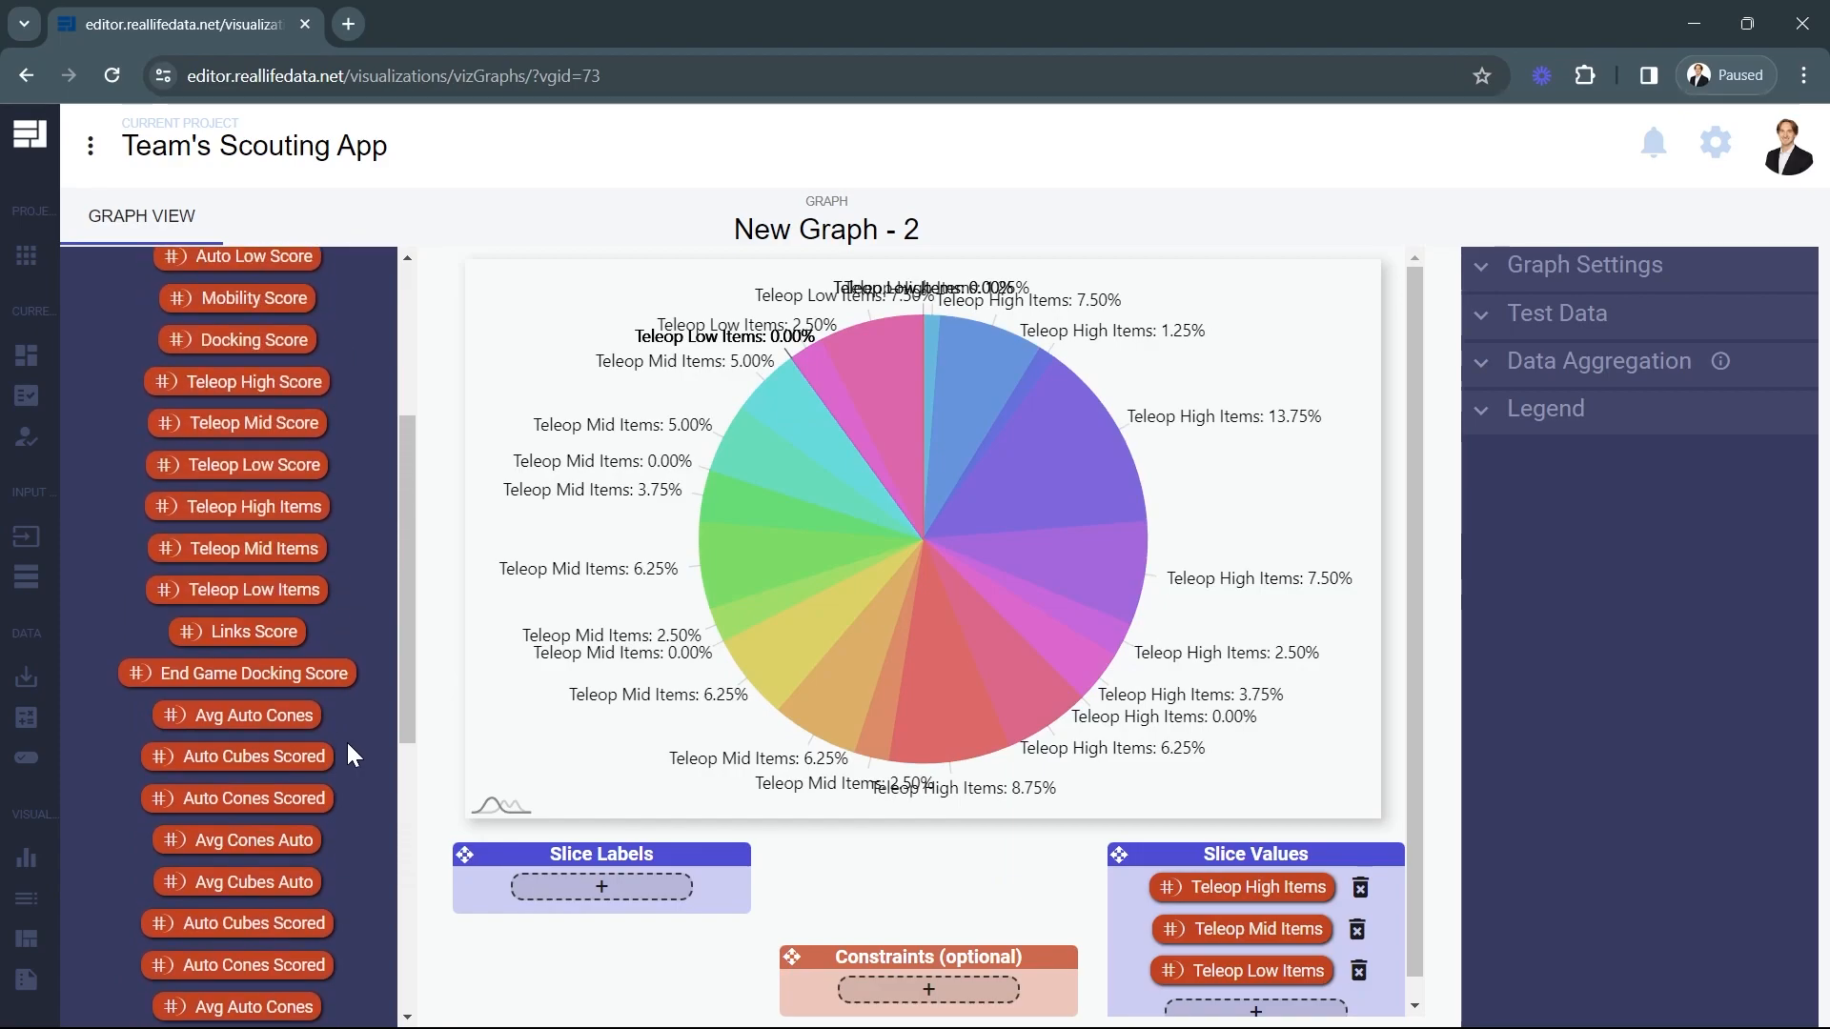
{"action": "scroll", "coordinate": [349, 749], "scroll_direction": "up", "scroll_amount": 3}
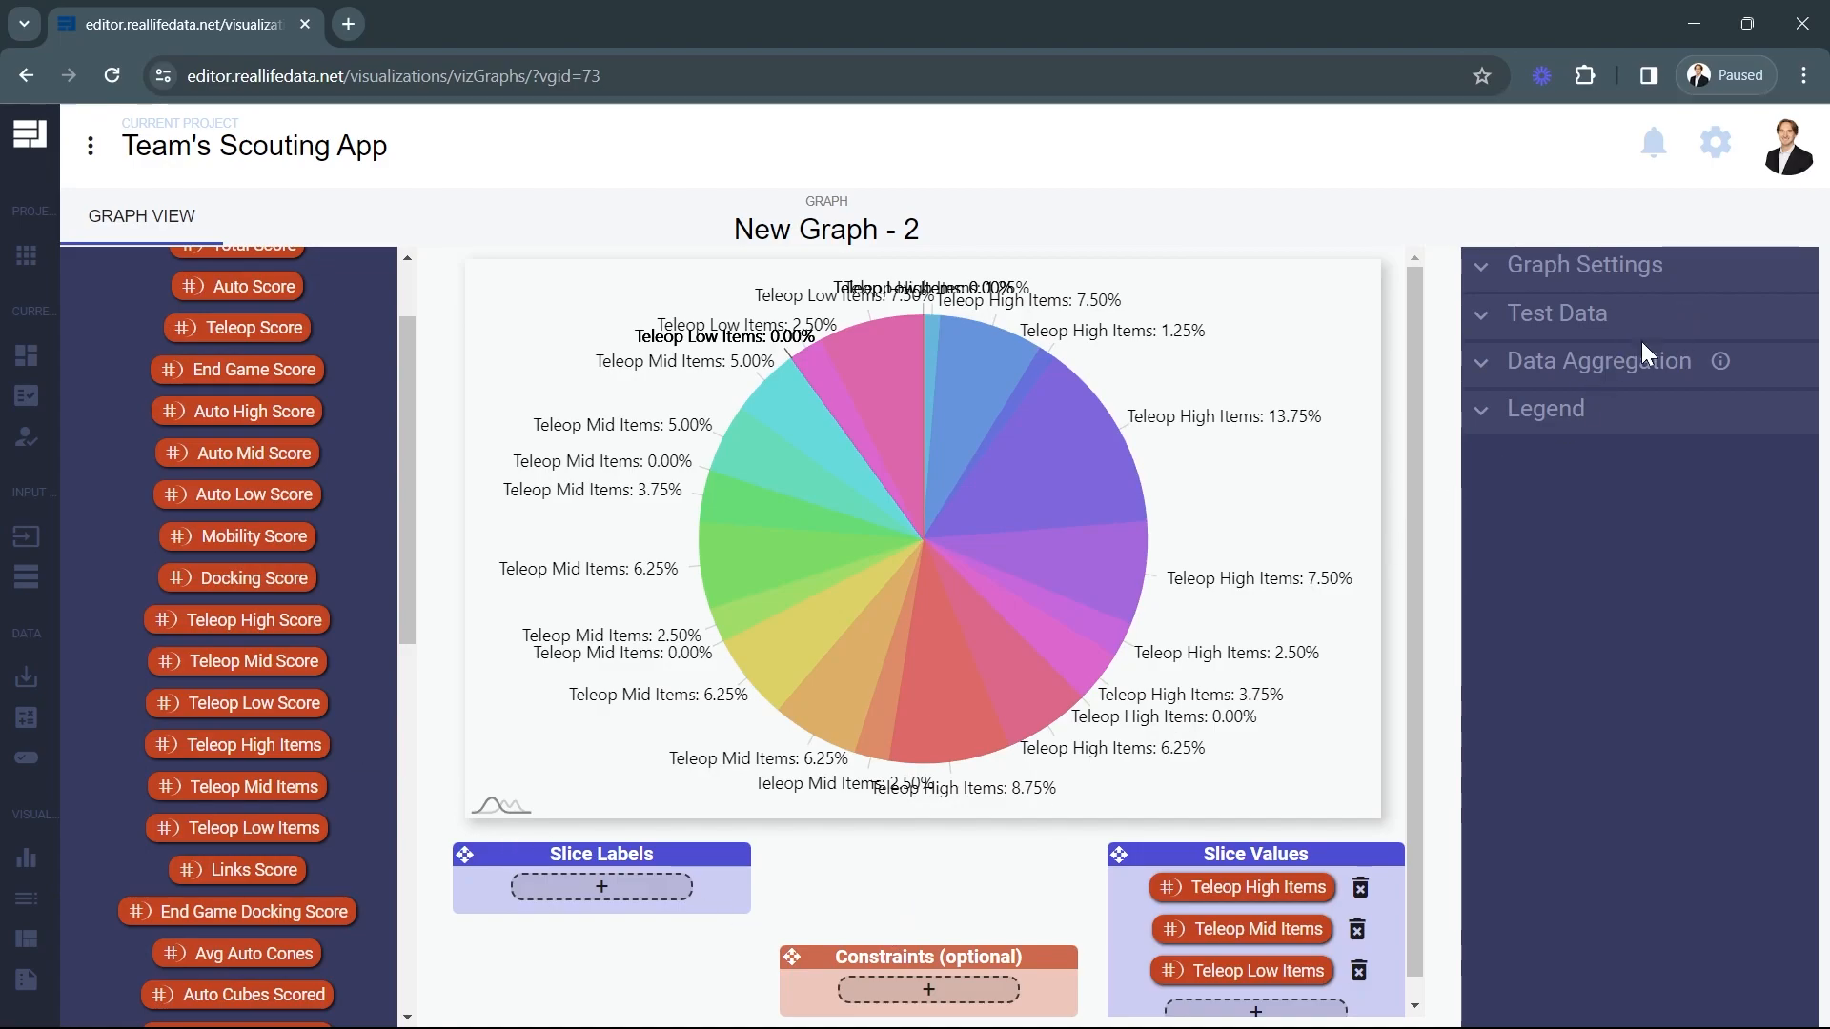
{"action": "left_click", "coordinate": [1483, 364]}
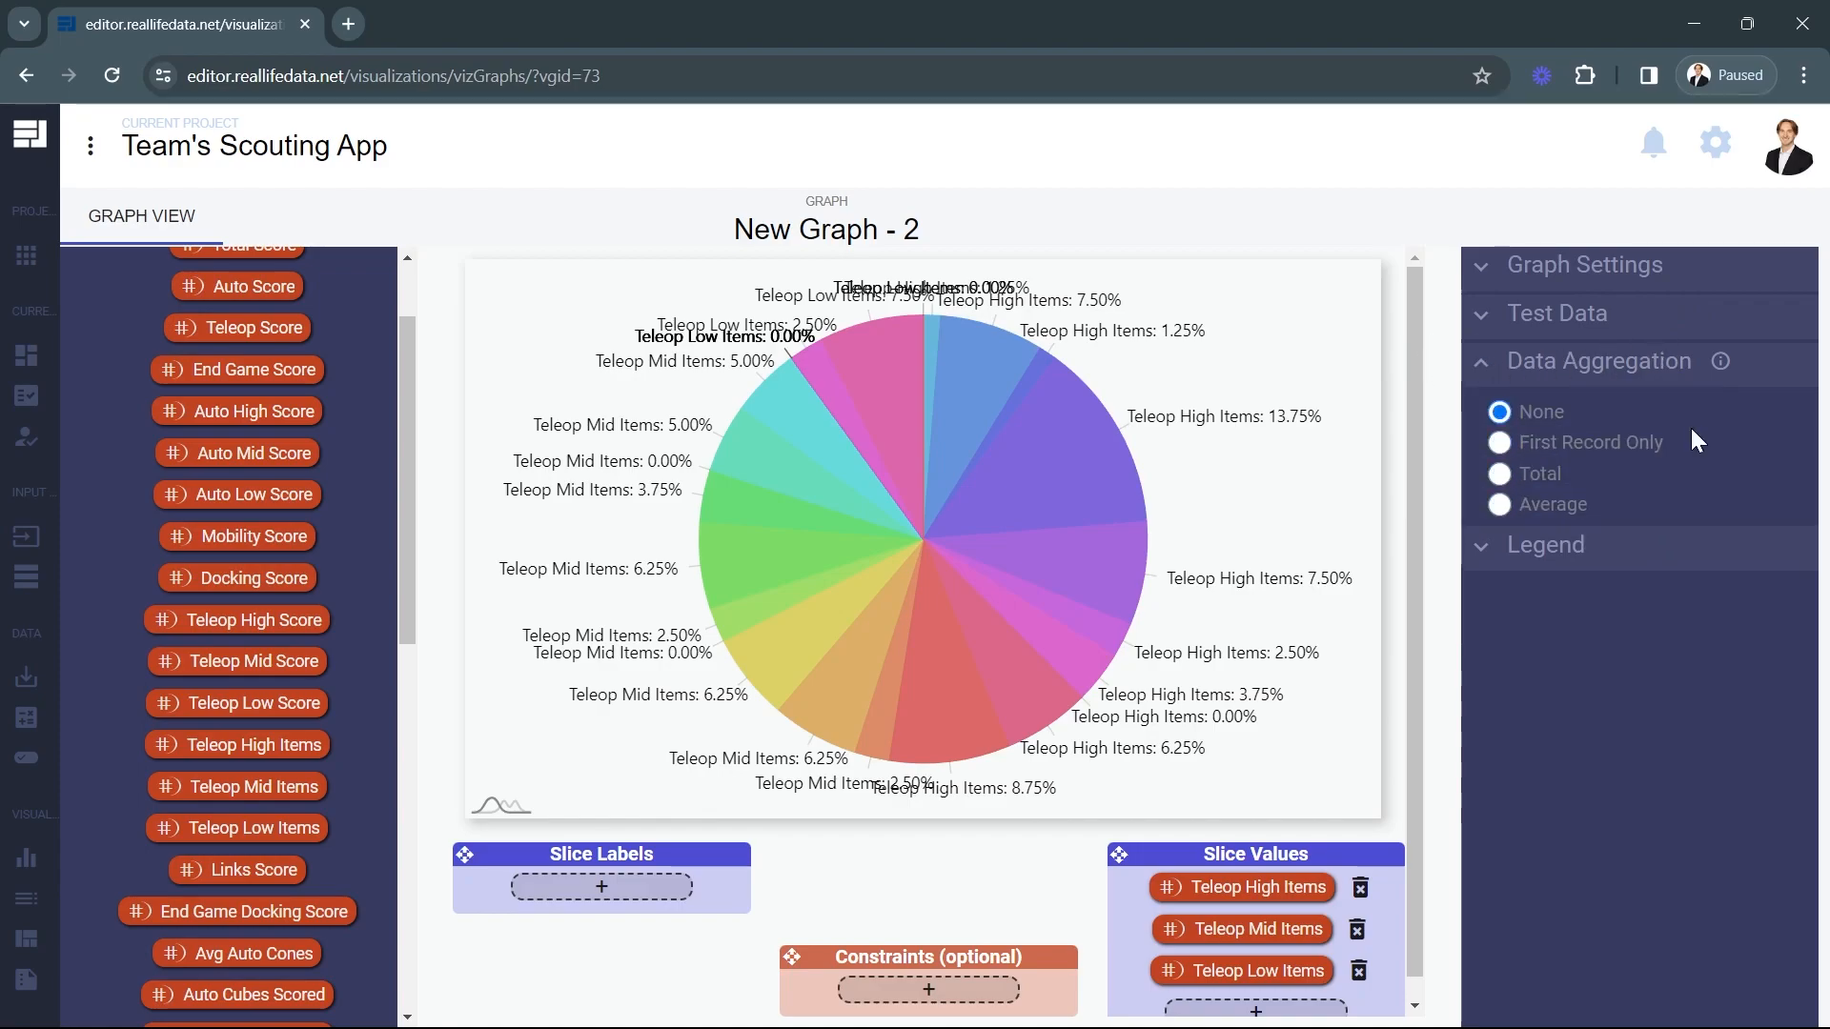
{"action": "left_click", "coordinate": [1503, 505]}
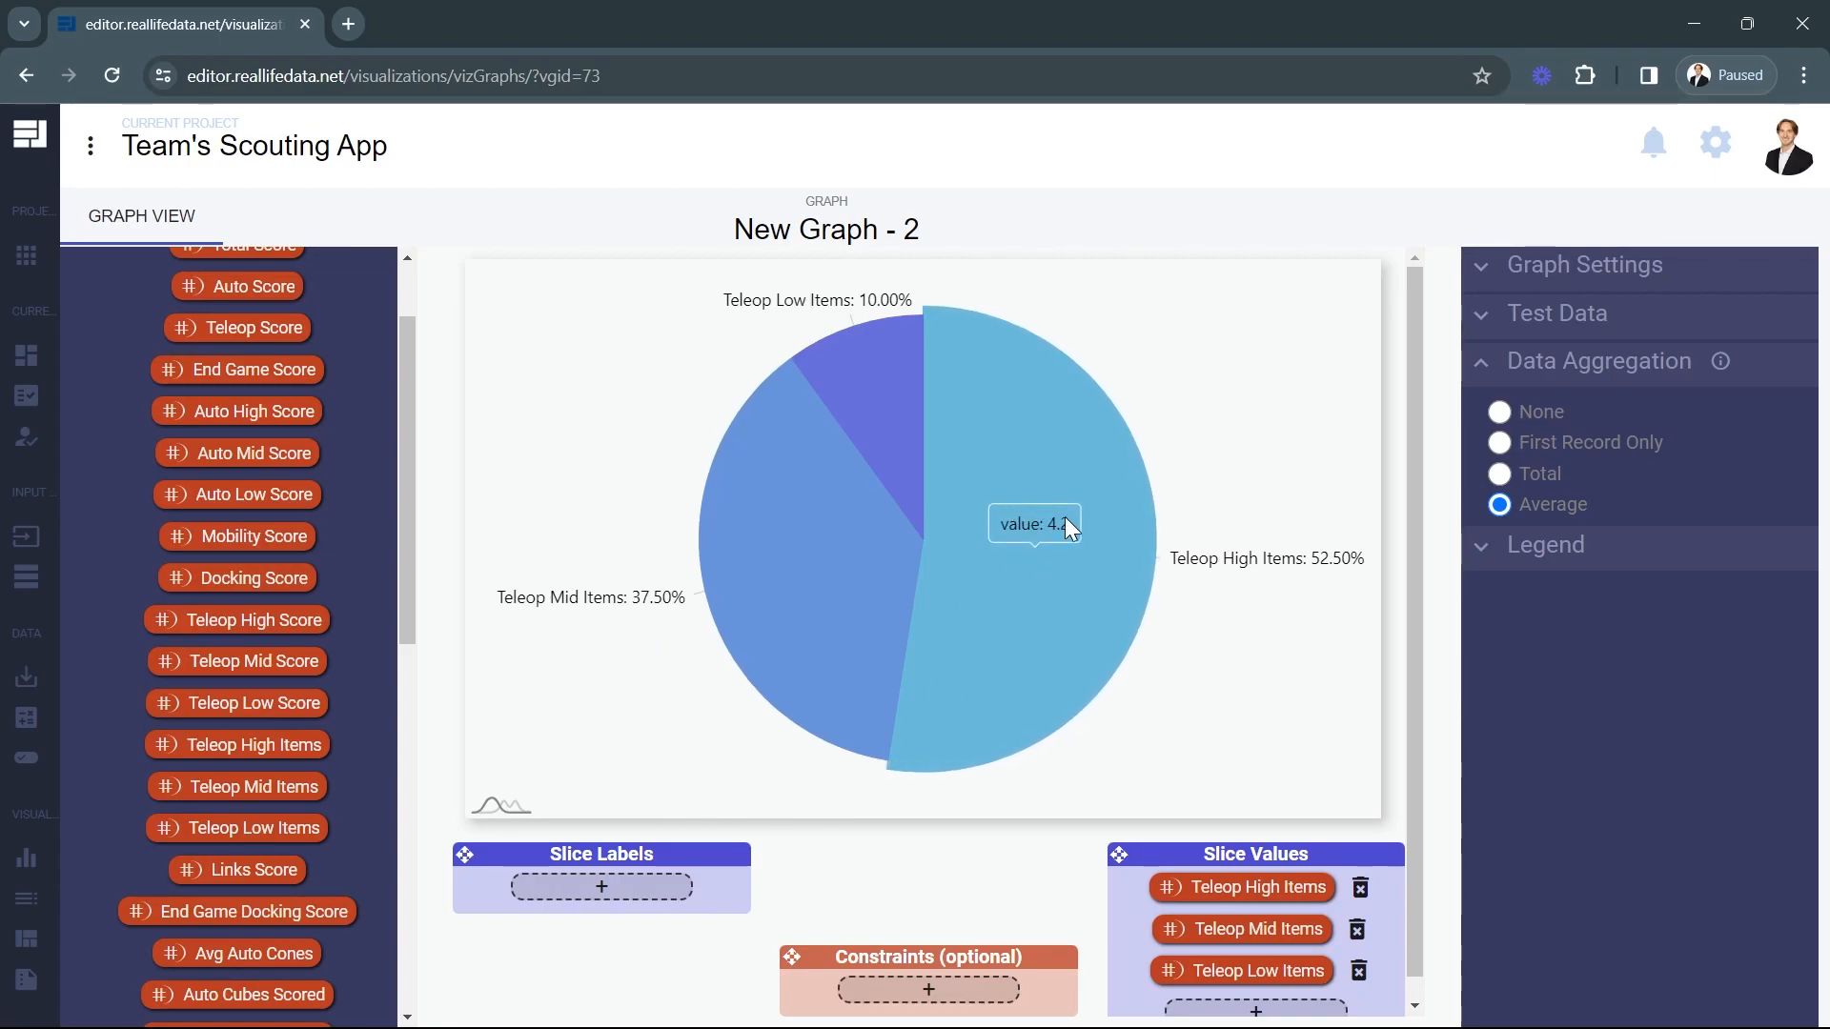
{"action": "mouse_move", "coordinate": [774, 599]}
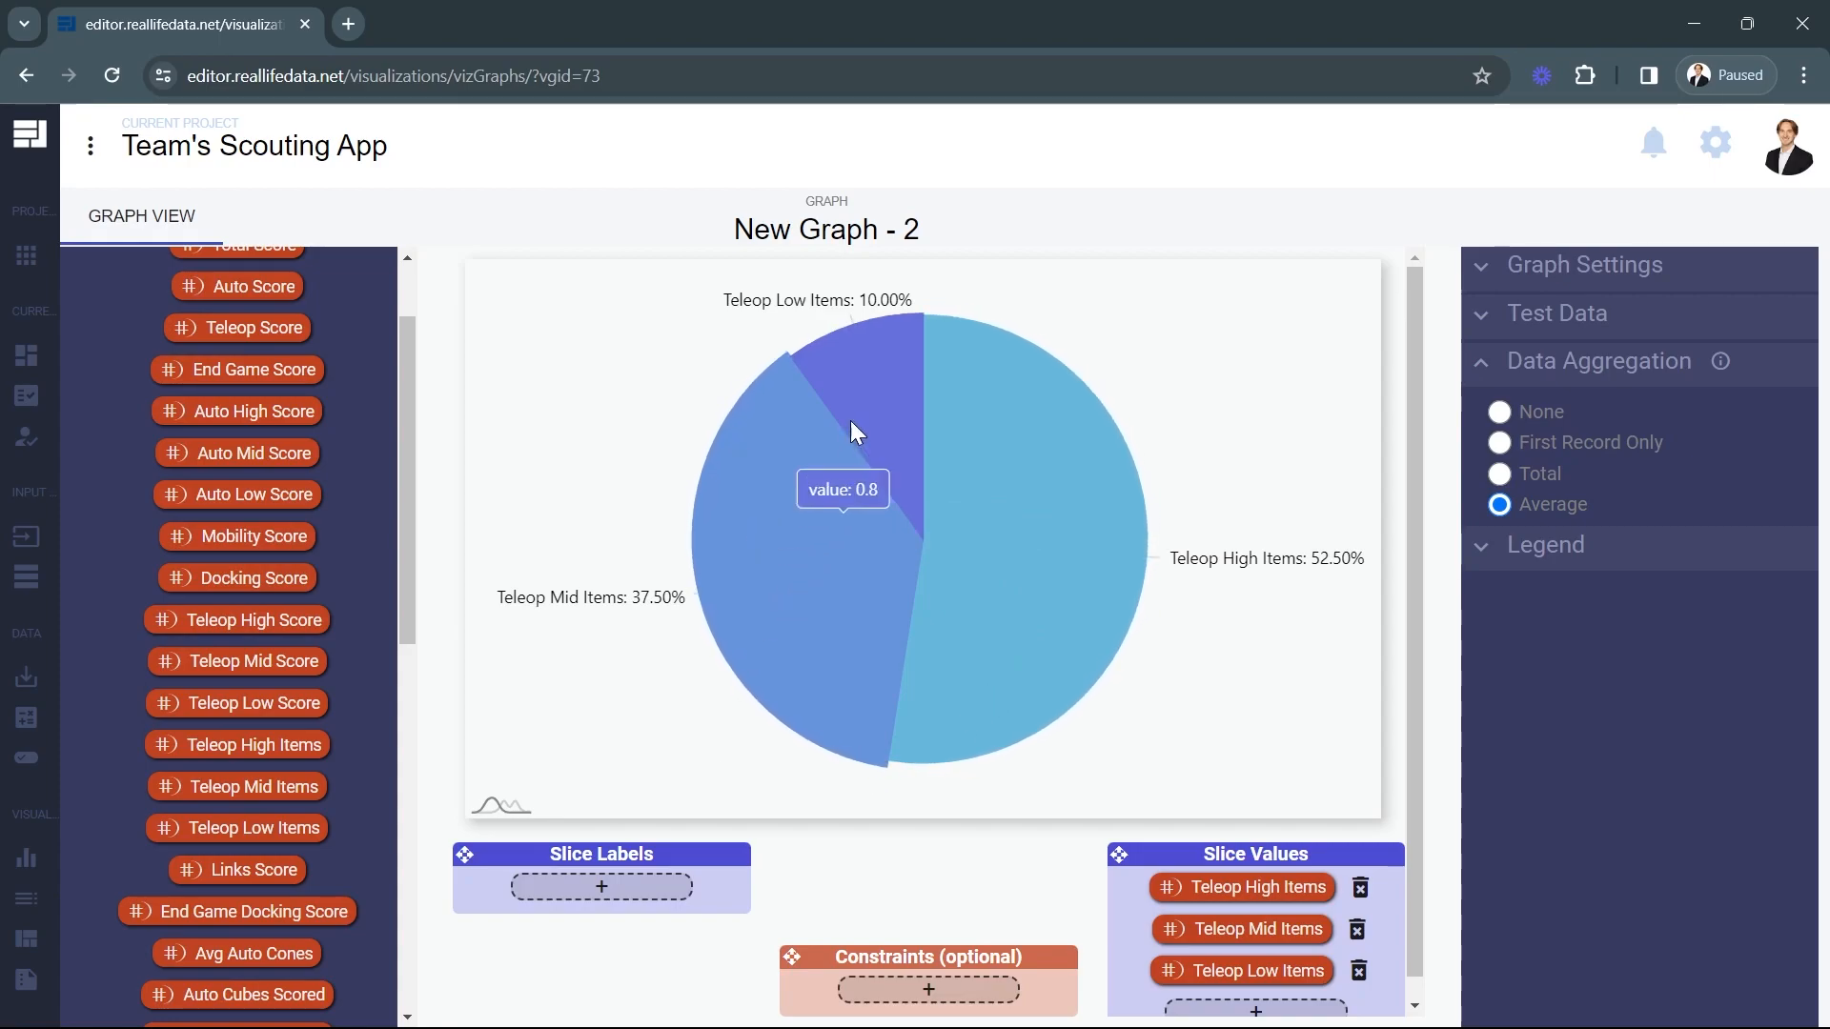
{"action": "left_click", "coordinate": [1511, 314]}
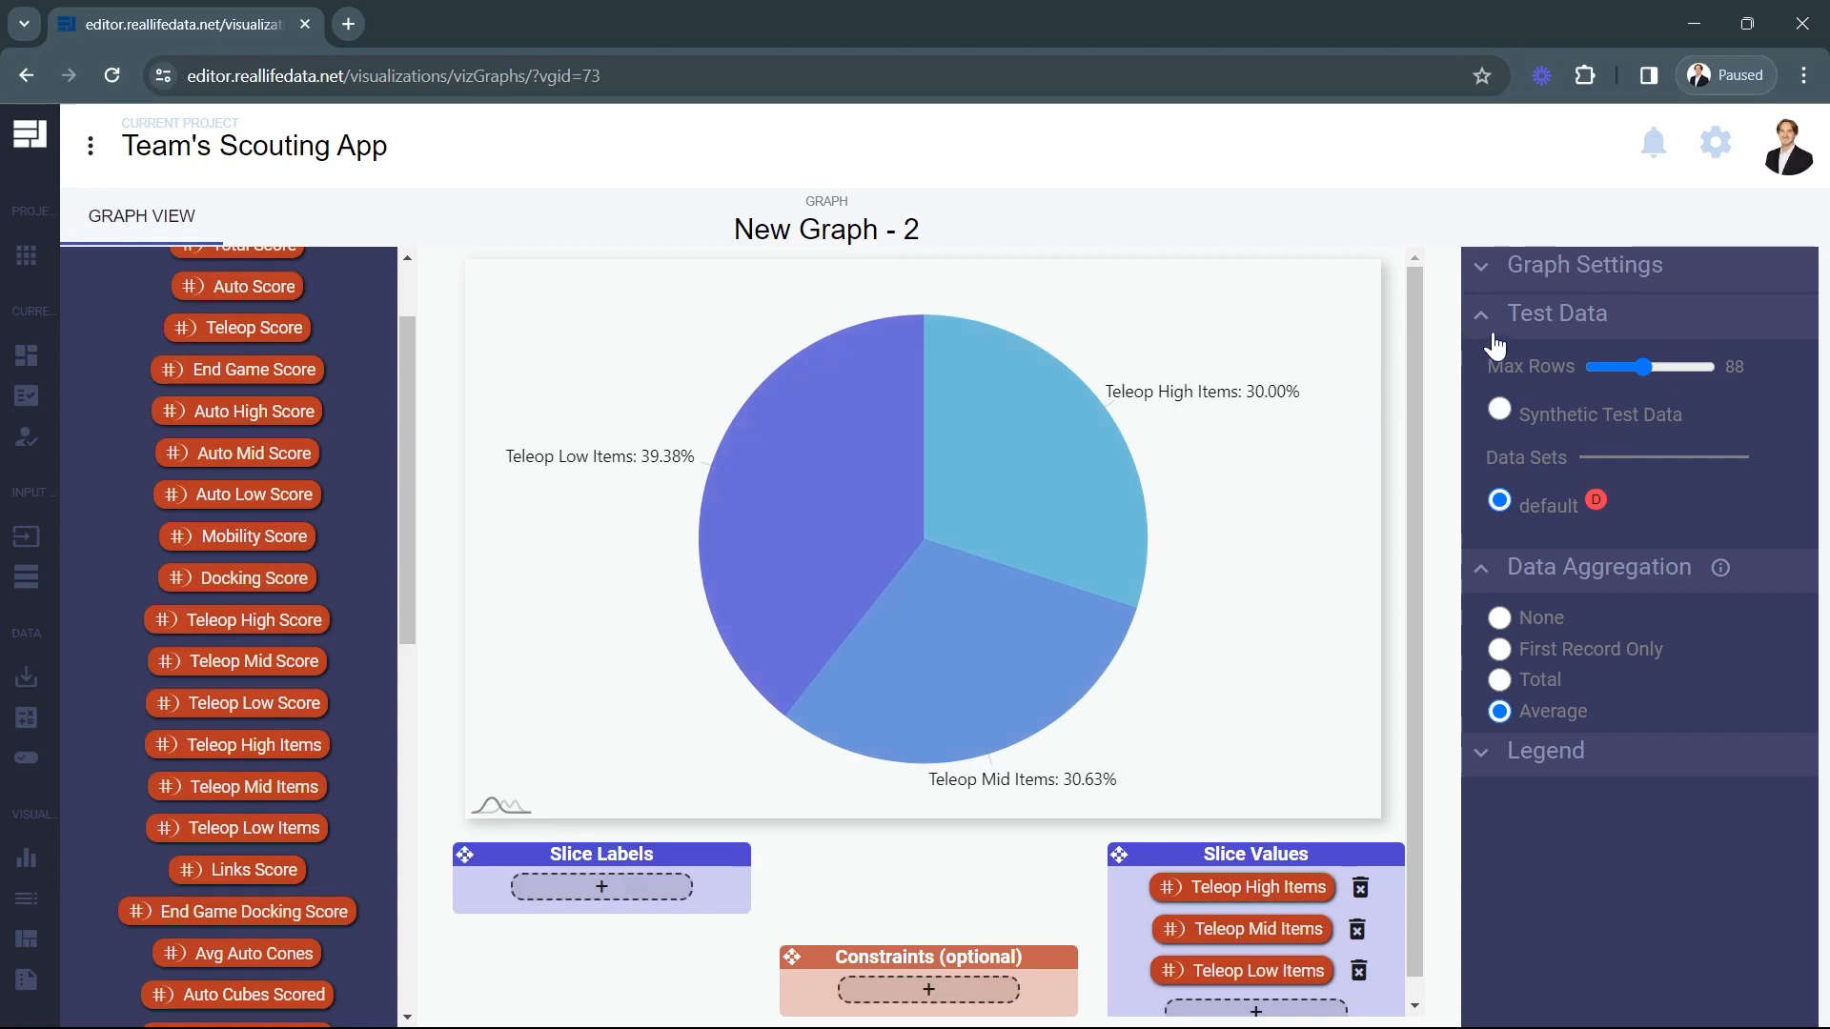
{"action": "left_click", "coordinate": [1485, 322]}
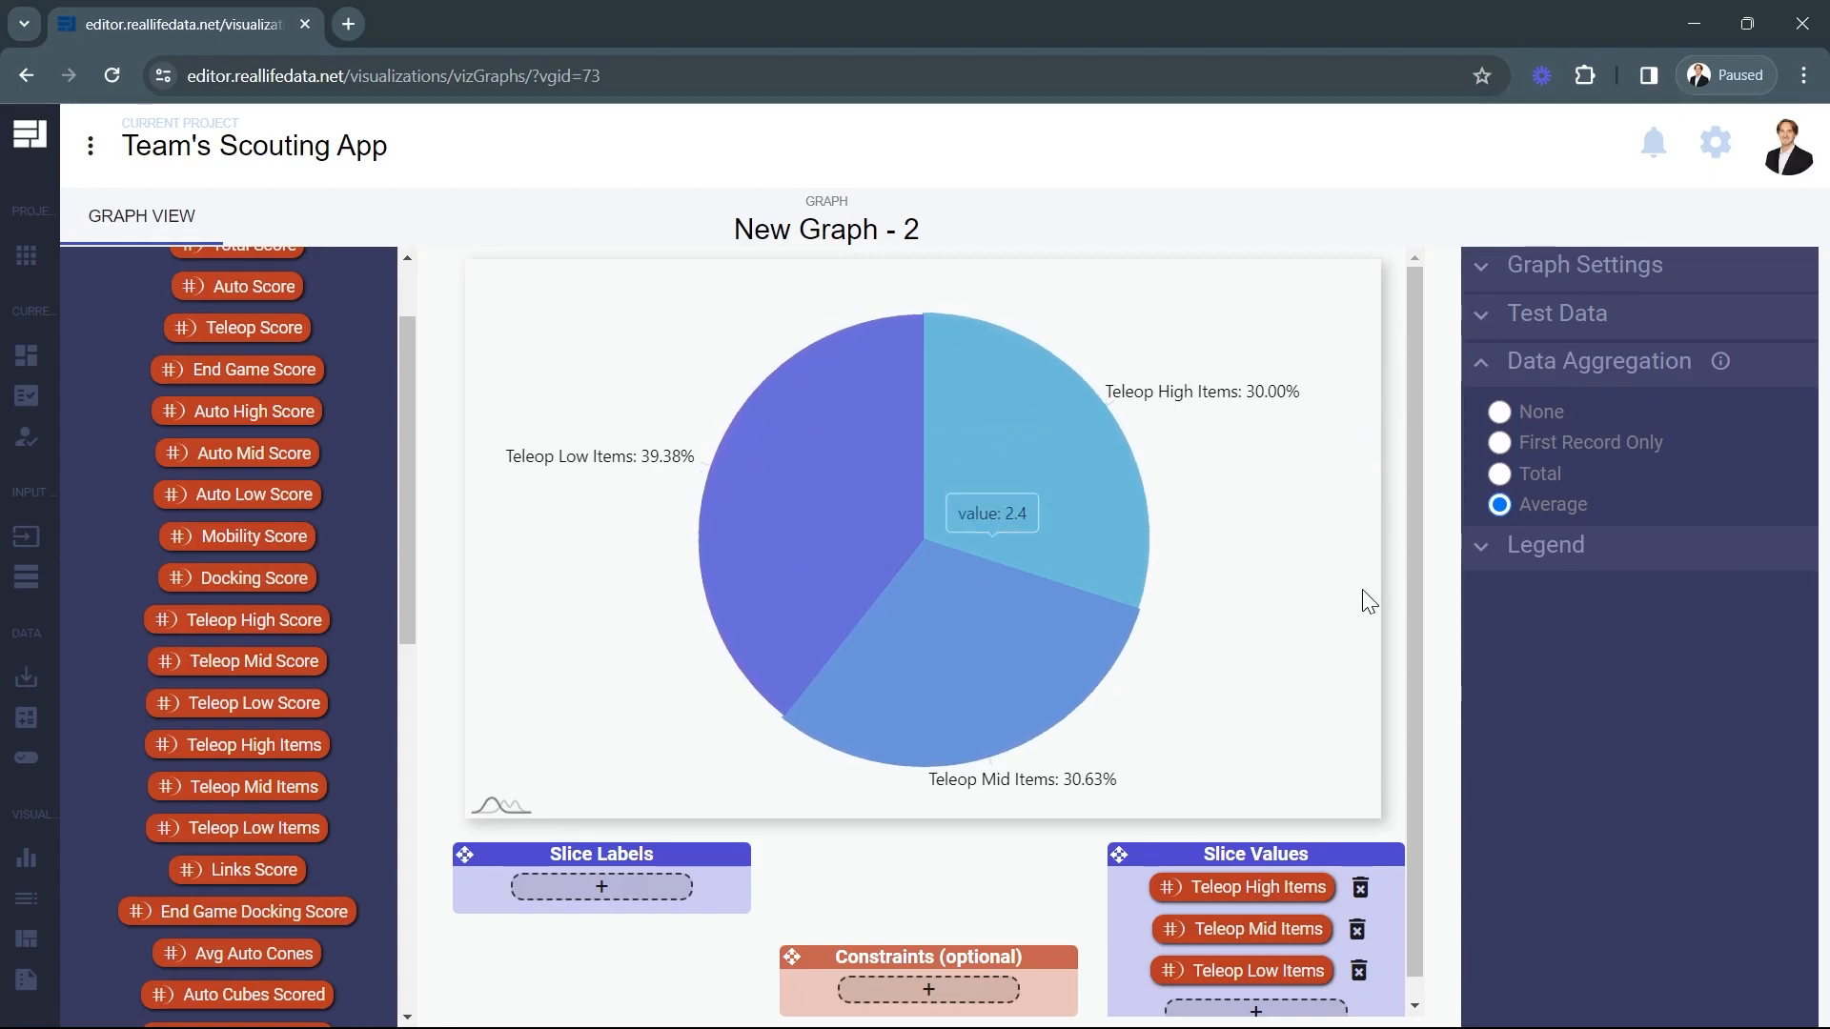
Move the Constraints box between Slice Labels and Slice Values, add the team number input field to it, and open that constraint's settings.
{"action": "left_click_drag", "start_coordinate": [955, 951], "coordinate": [950, 863]}
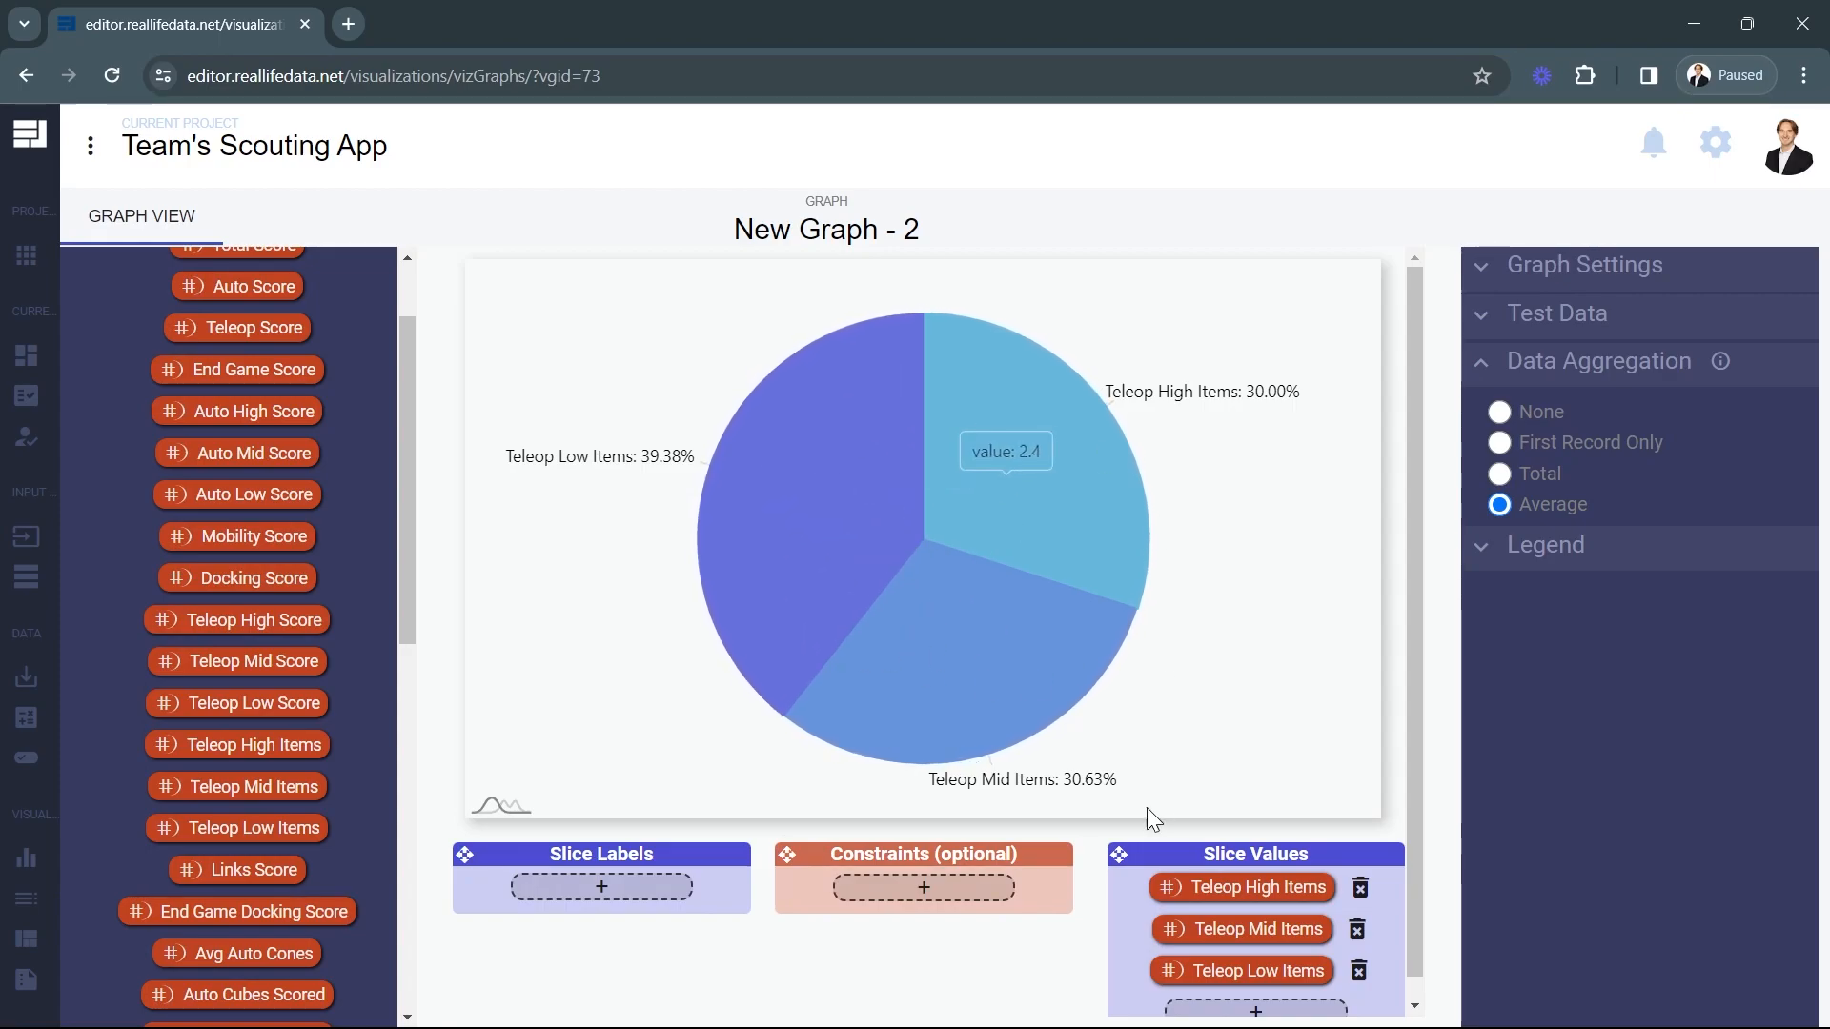
{"action": "scroll", "coordinate": [326, 854], "scroll_direction": "up", "scroll_amount": 3}
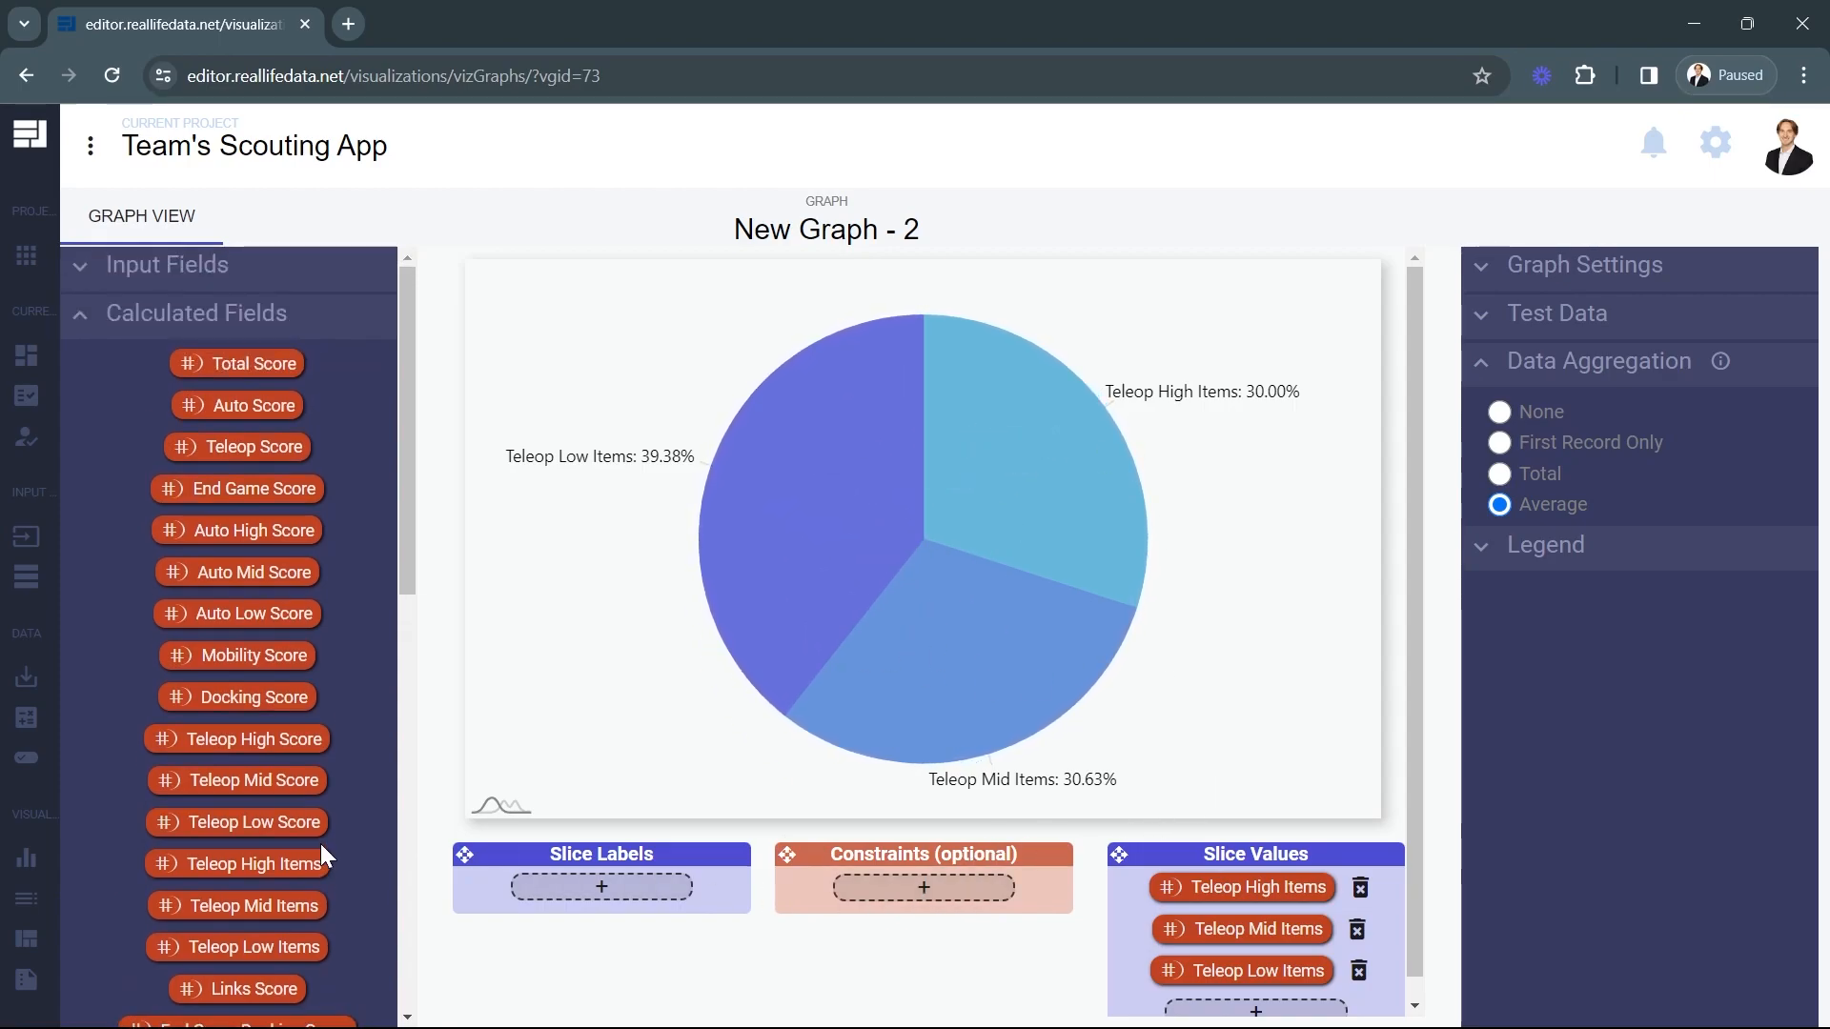
{"action": "left_click", "coordinate": [234, 269]}
{"action": "scroll", "coordinate": [285, 934], "scroll_direction": "down", "scroll_amount": 15}
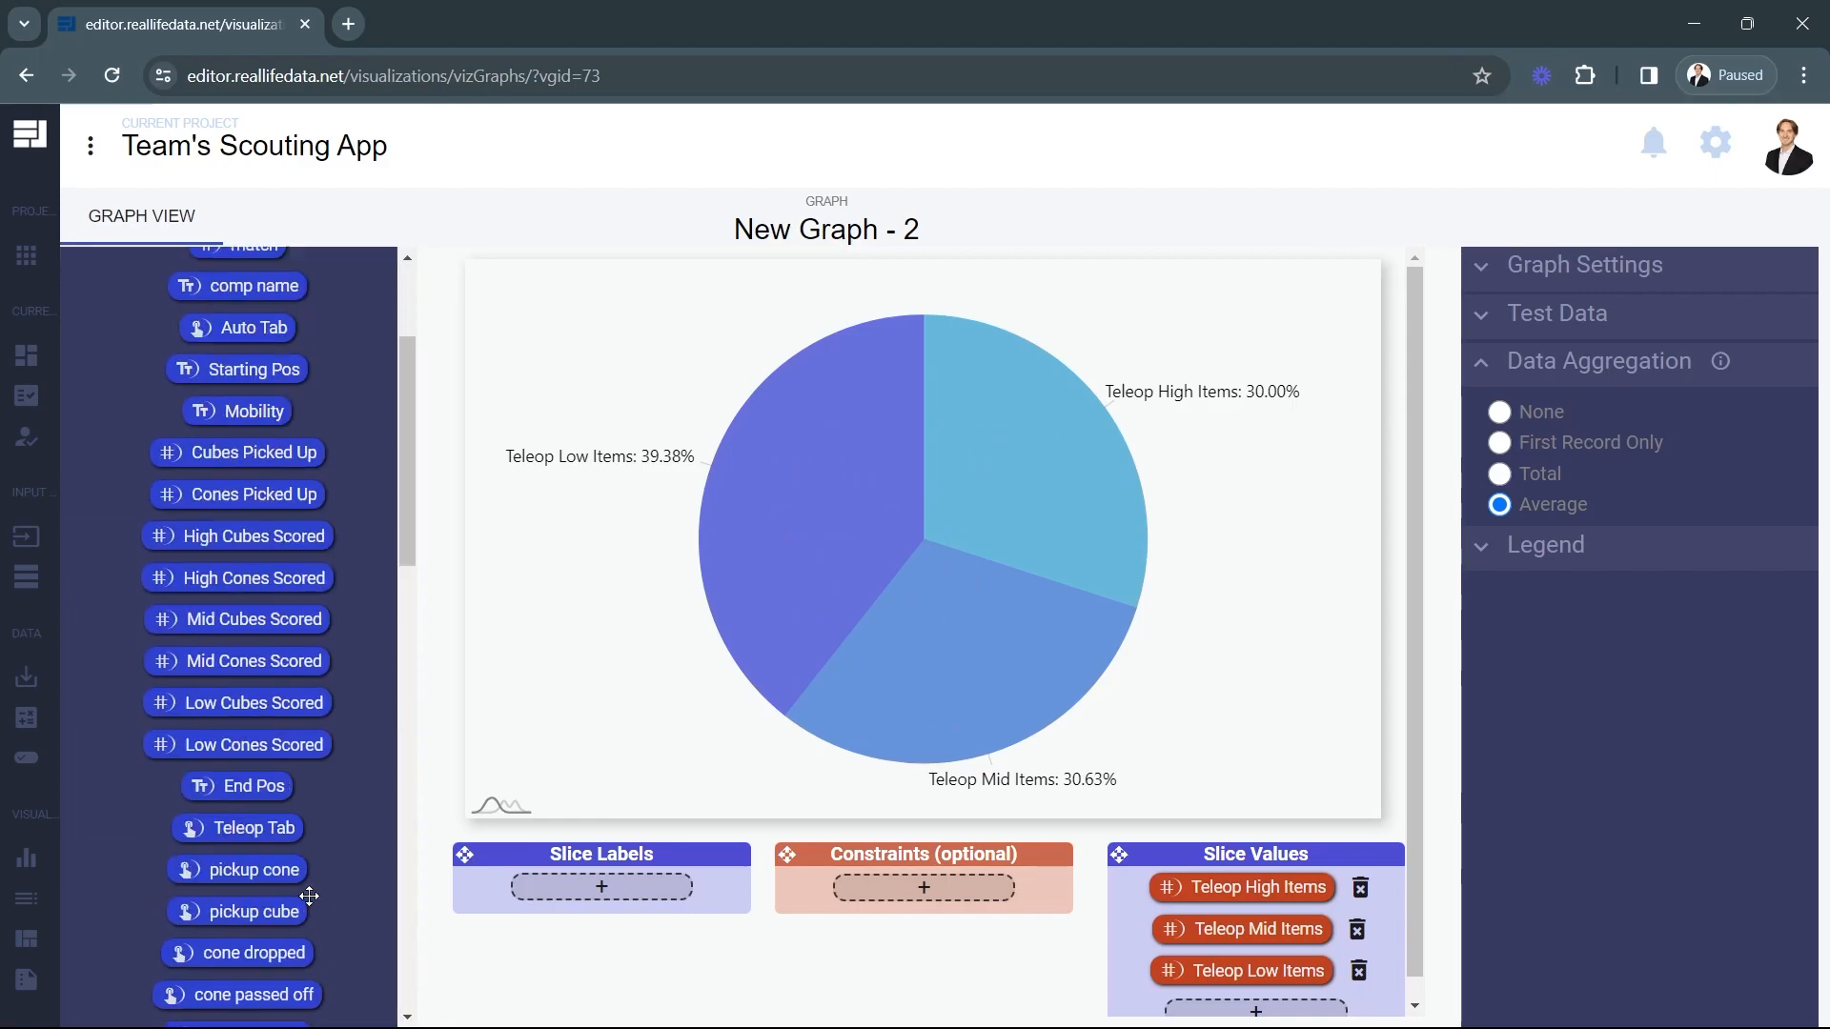
{"action": "left_click_drag", "start_coordinate": [244, 830], "coordinate": [956, 873]}
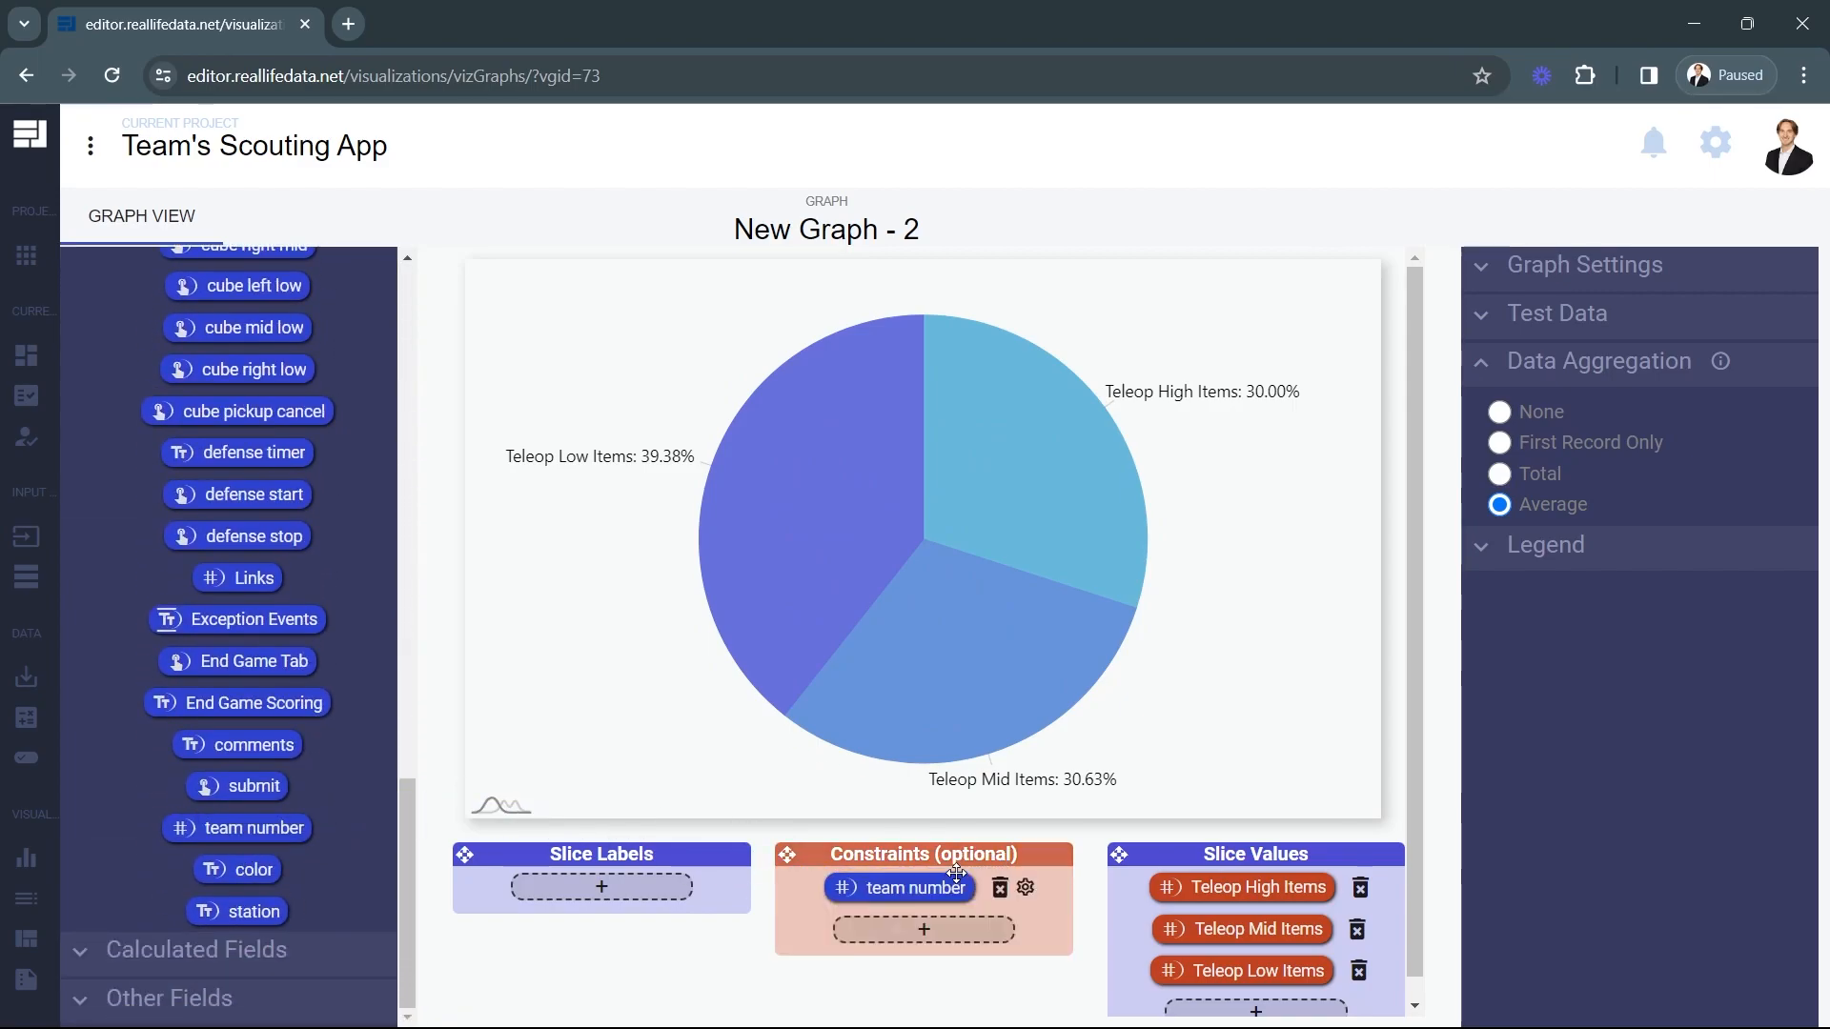
{"action": "left_click", "coordinate": [1029, 896]}
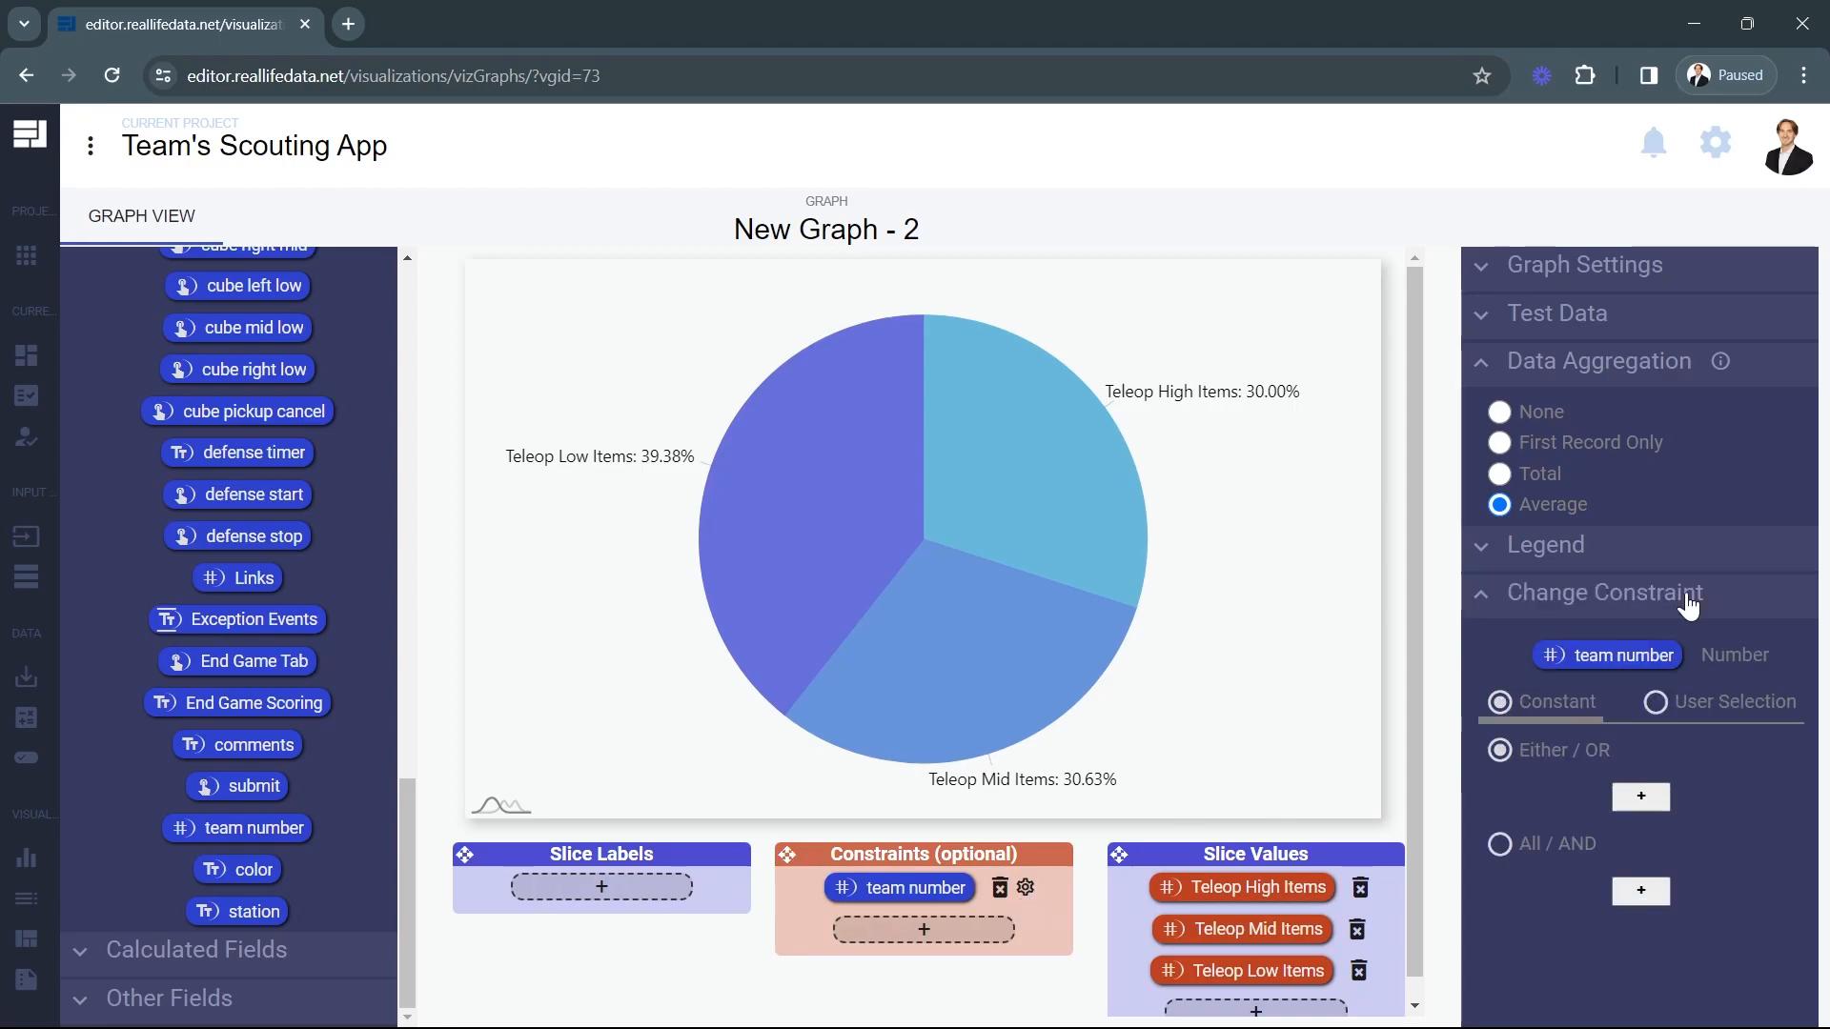
Set the team number constraint to User Selection, and preview the pie chart with team 33 selected.
{"action": "left_click", "coordinate": [1682, 712]}
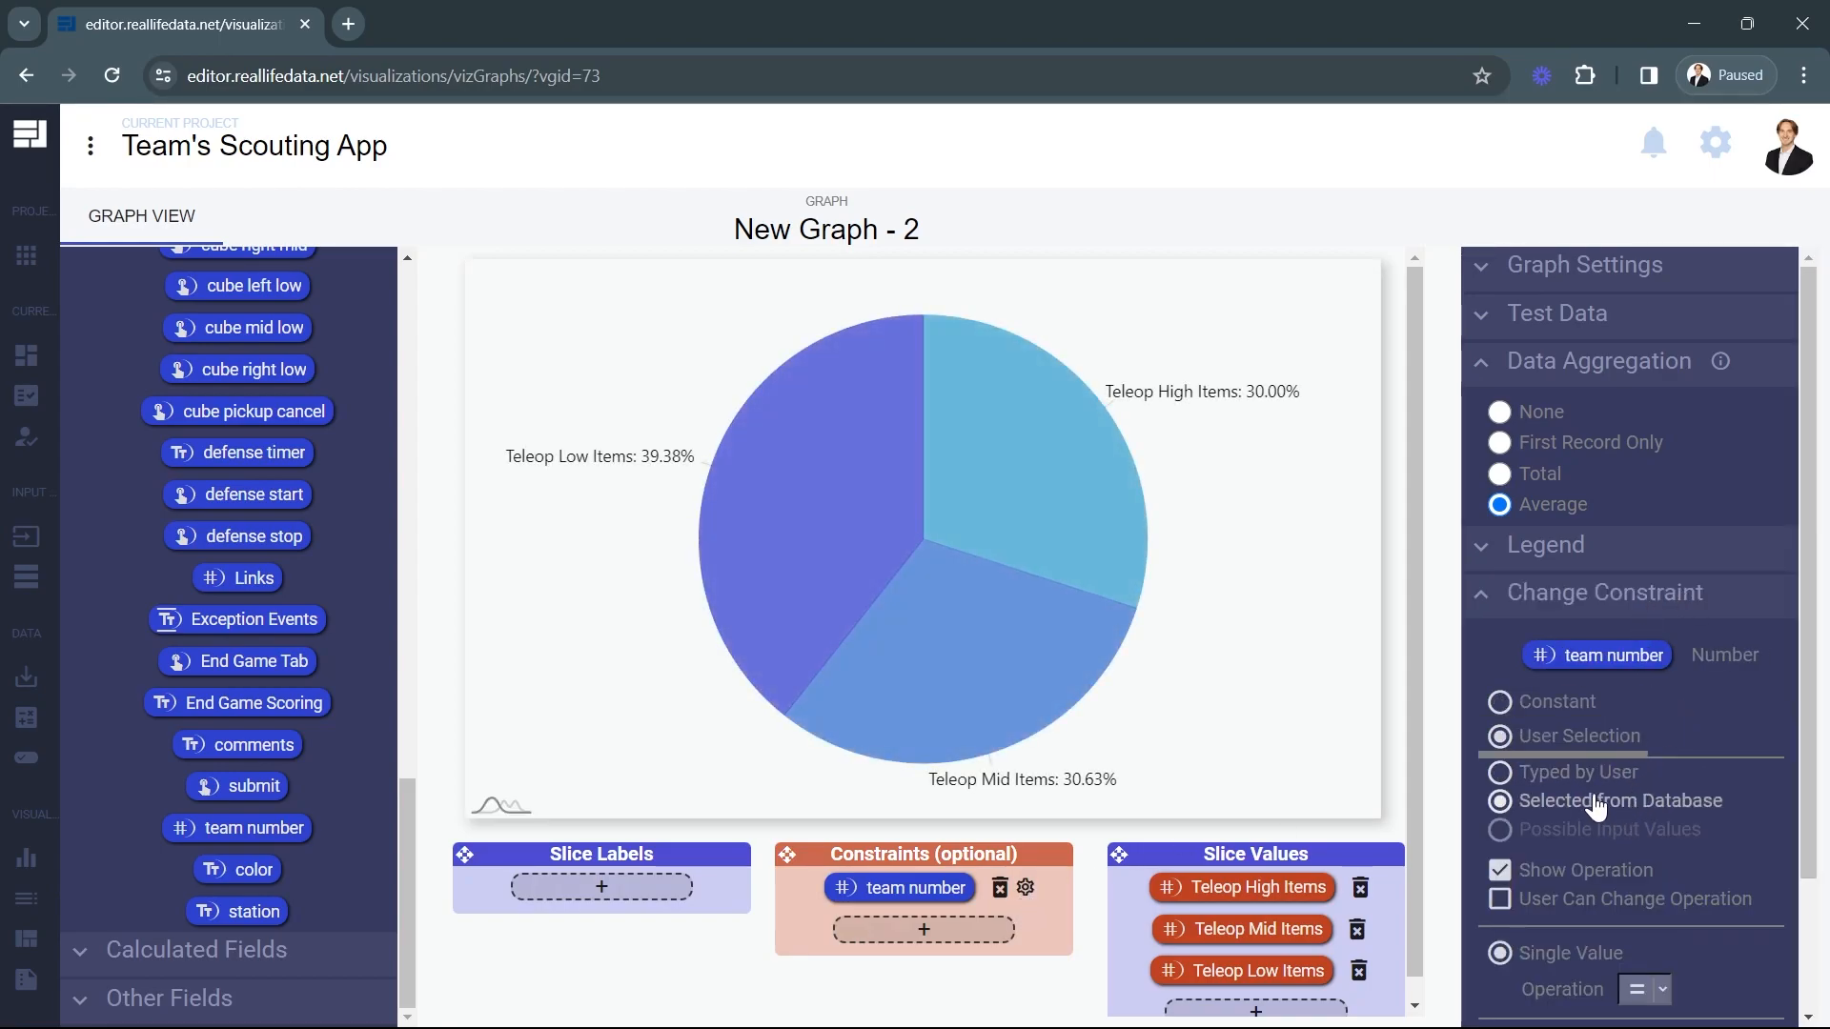
{"action": "left_click", "coordinate": [1525, 267]}
{"action": "left_click", "coordinate": [1610, 522]}
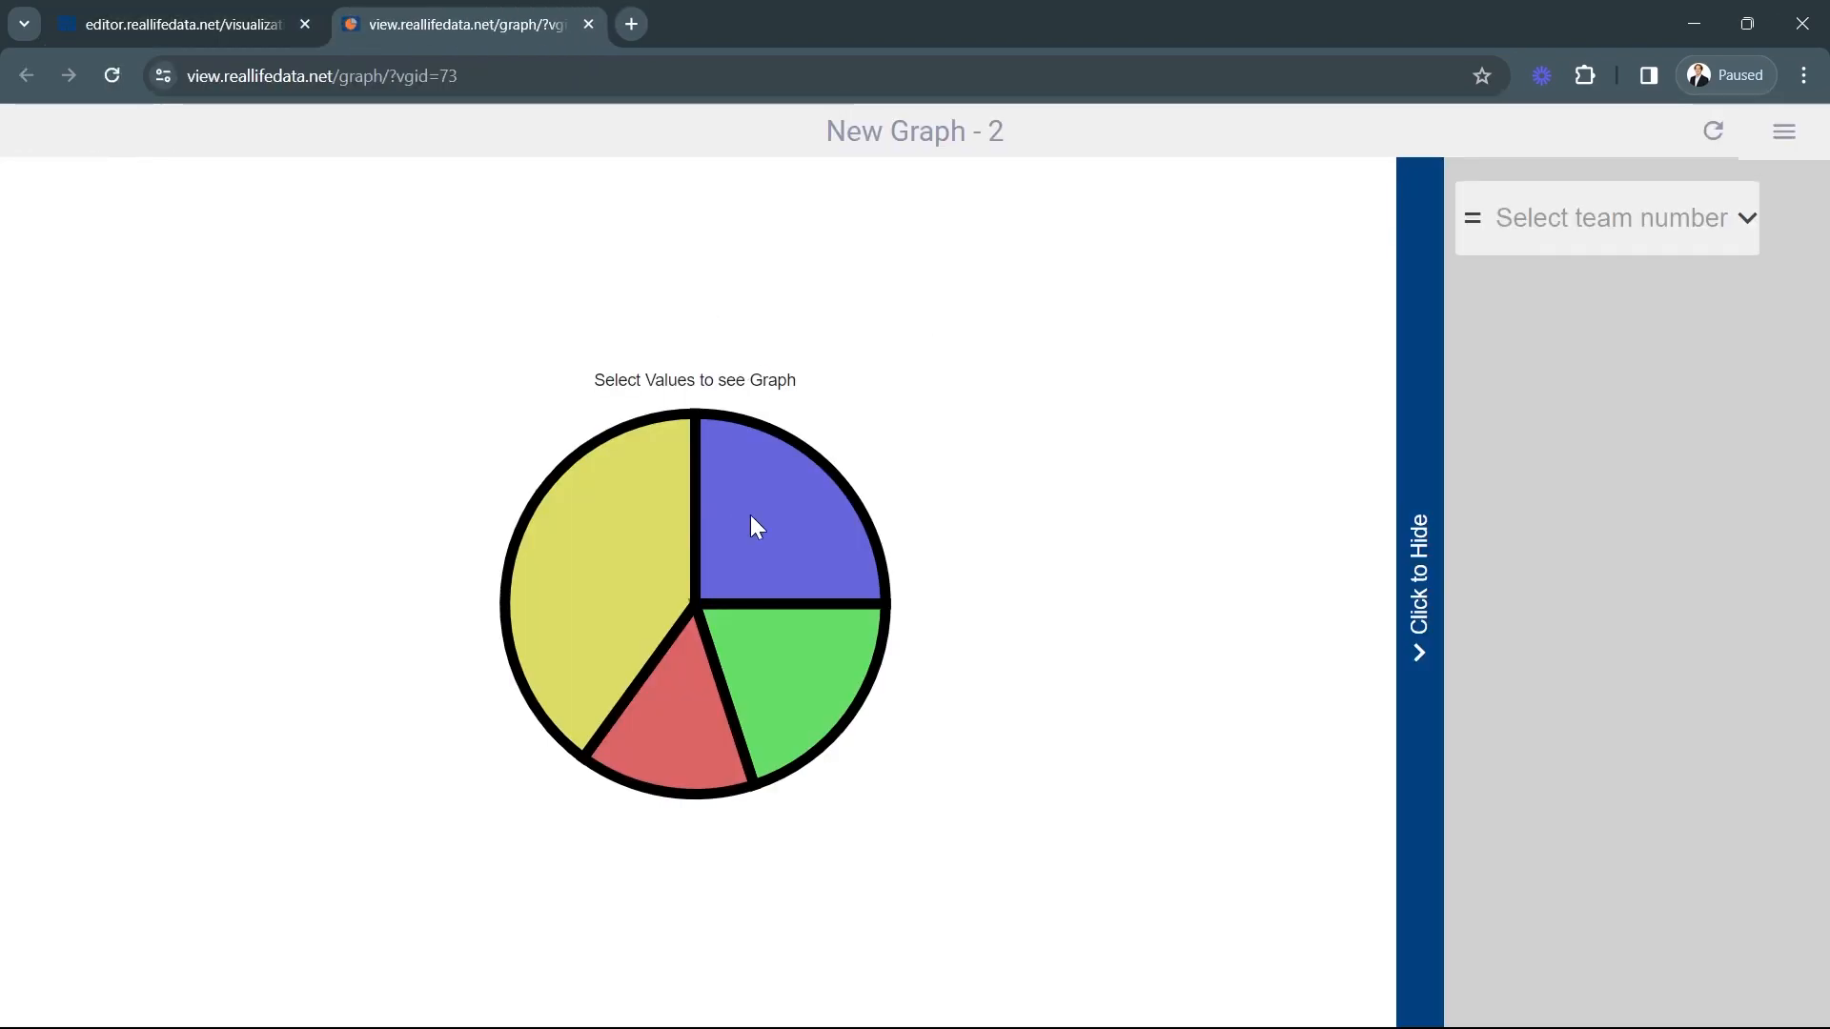
{"action": "left_click", "coordinate": [1721, 190]}
{"action": "left_click", "coordinate": [1649, 420]}
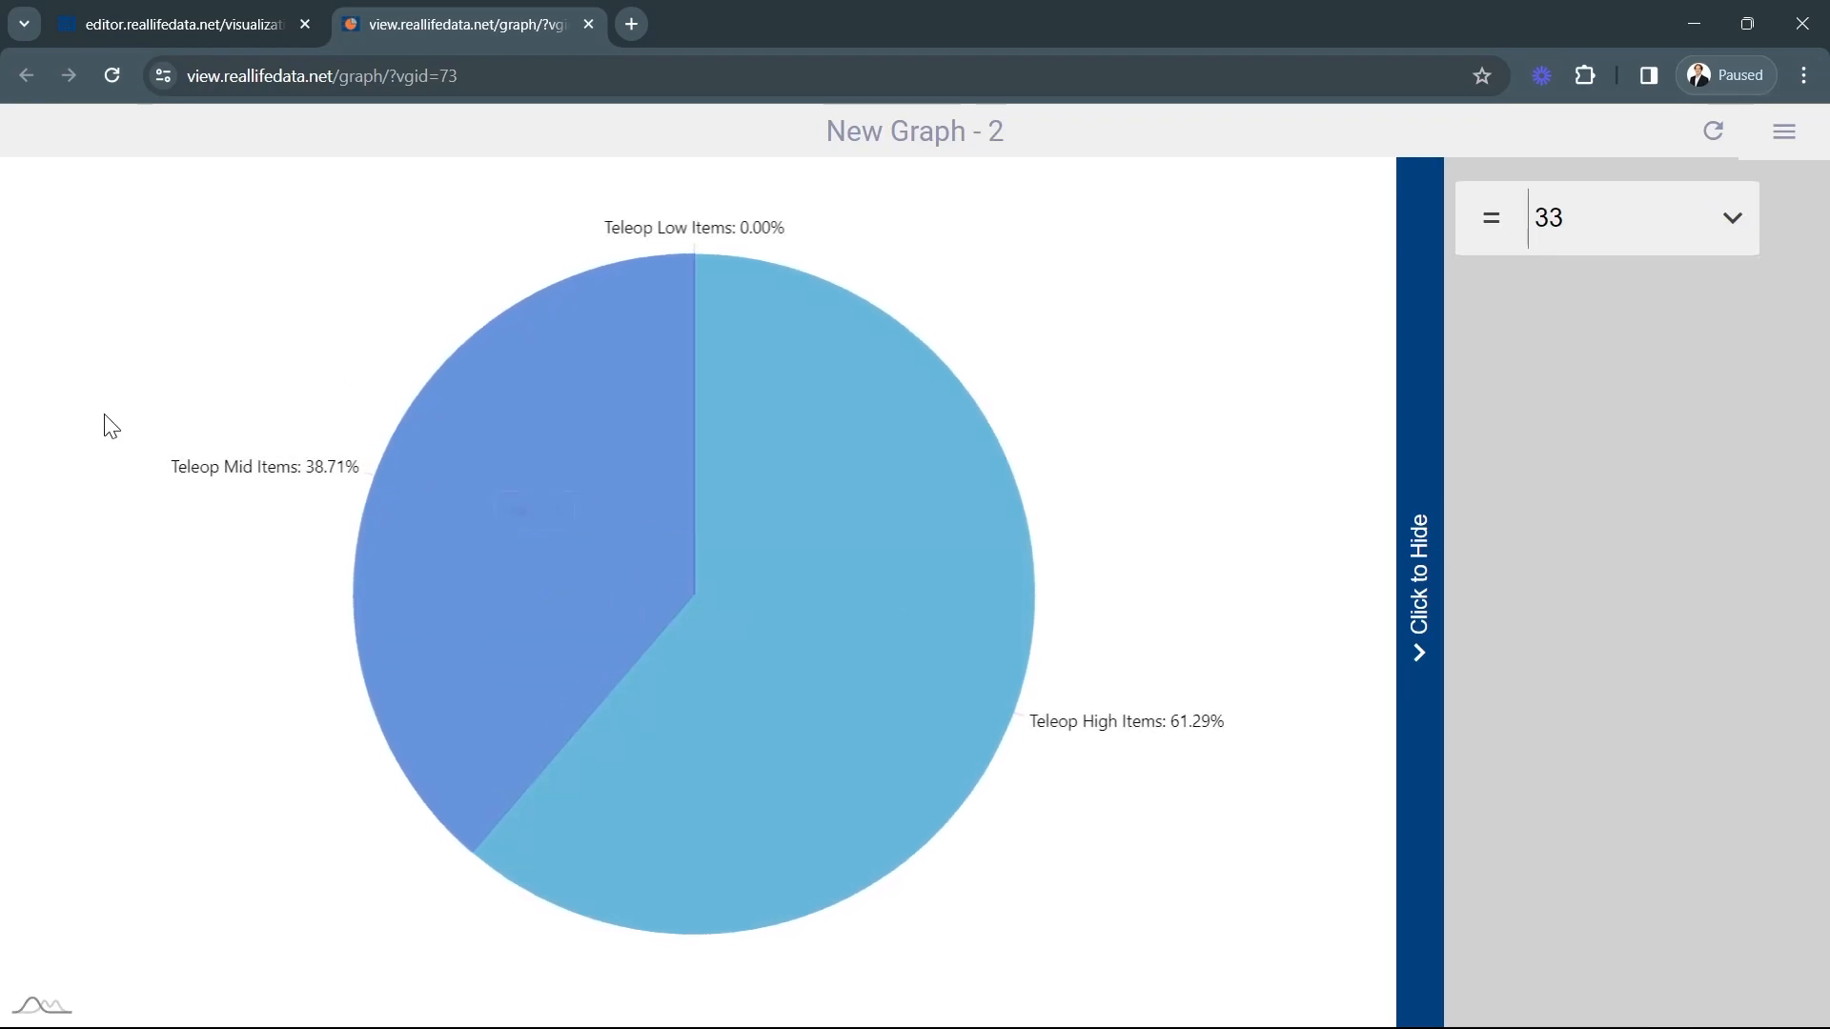
{"action": "mouse_move", "coordinate": [774, 629]}
{"action": "left_click", "coordinate": [590, 24]}
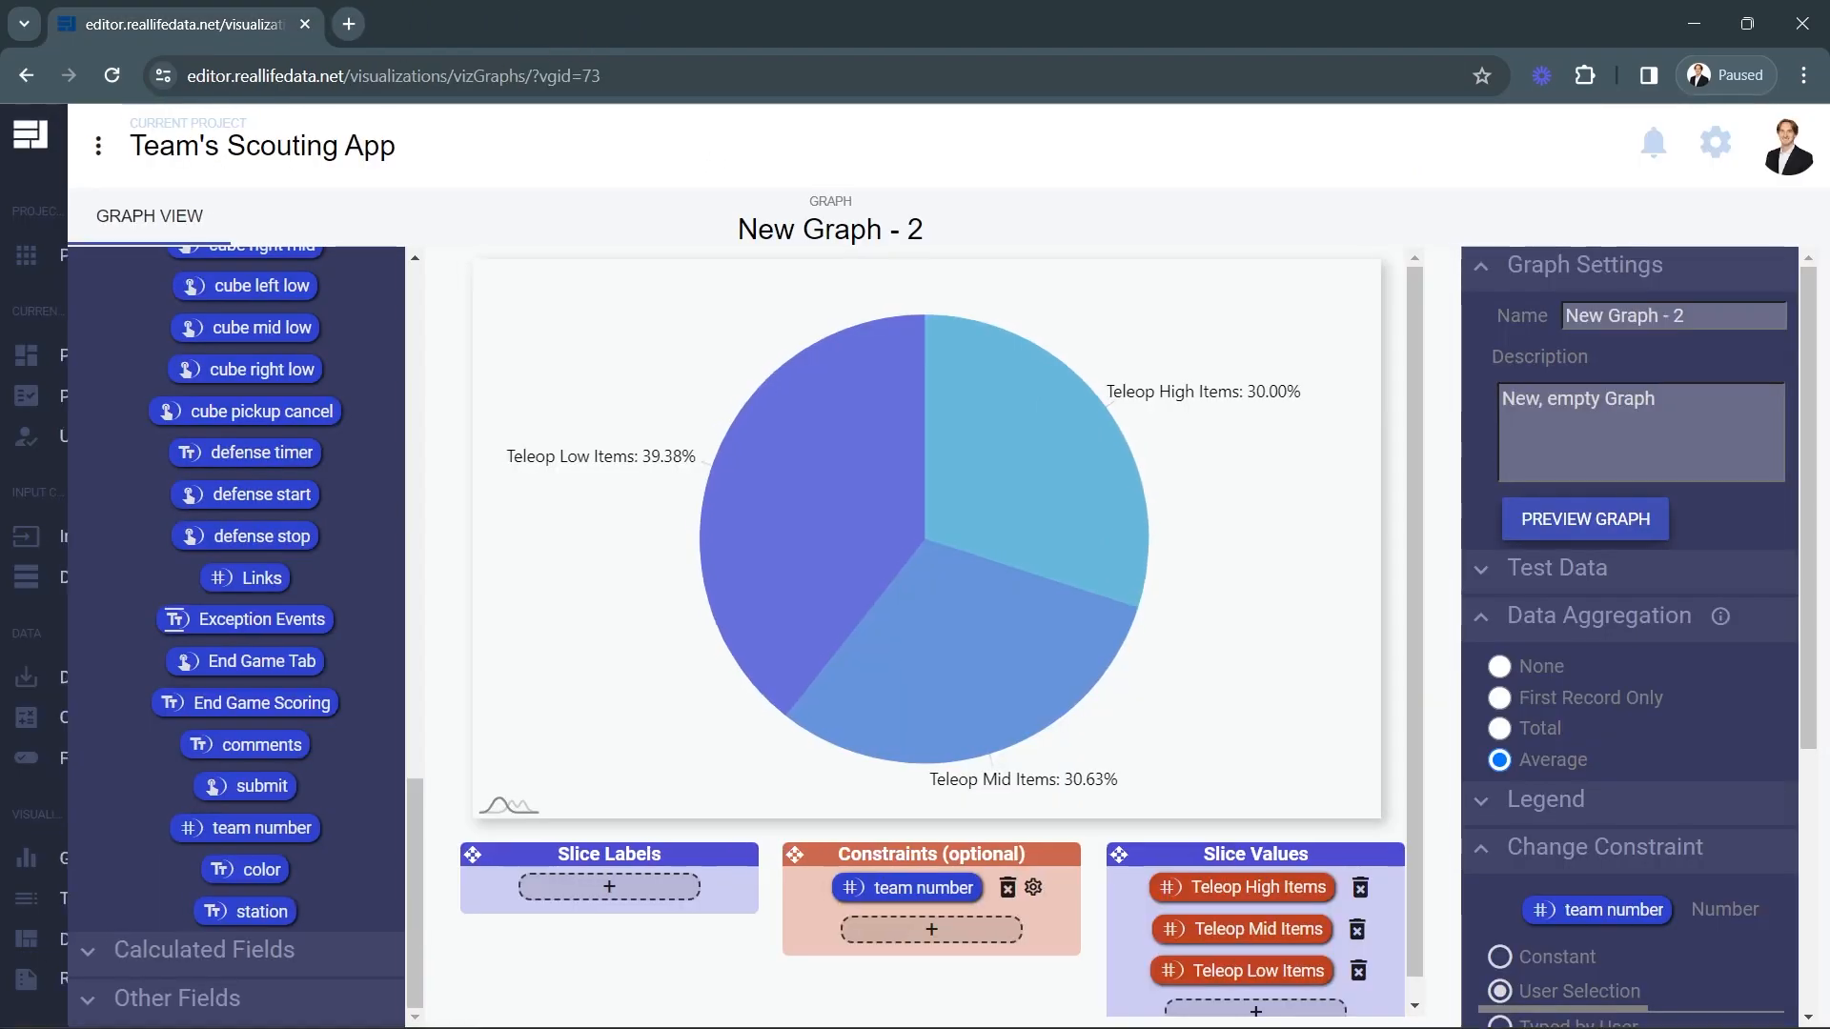
Go back to the graph management page, create and open a new graph, and set its type to A Histogram.
{"action": "left_click", "coordinate": [69, 886]}
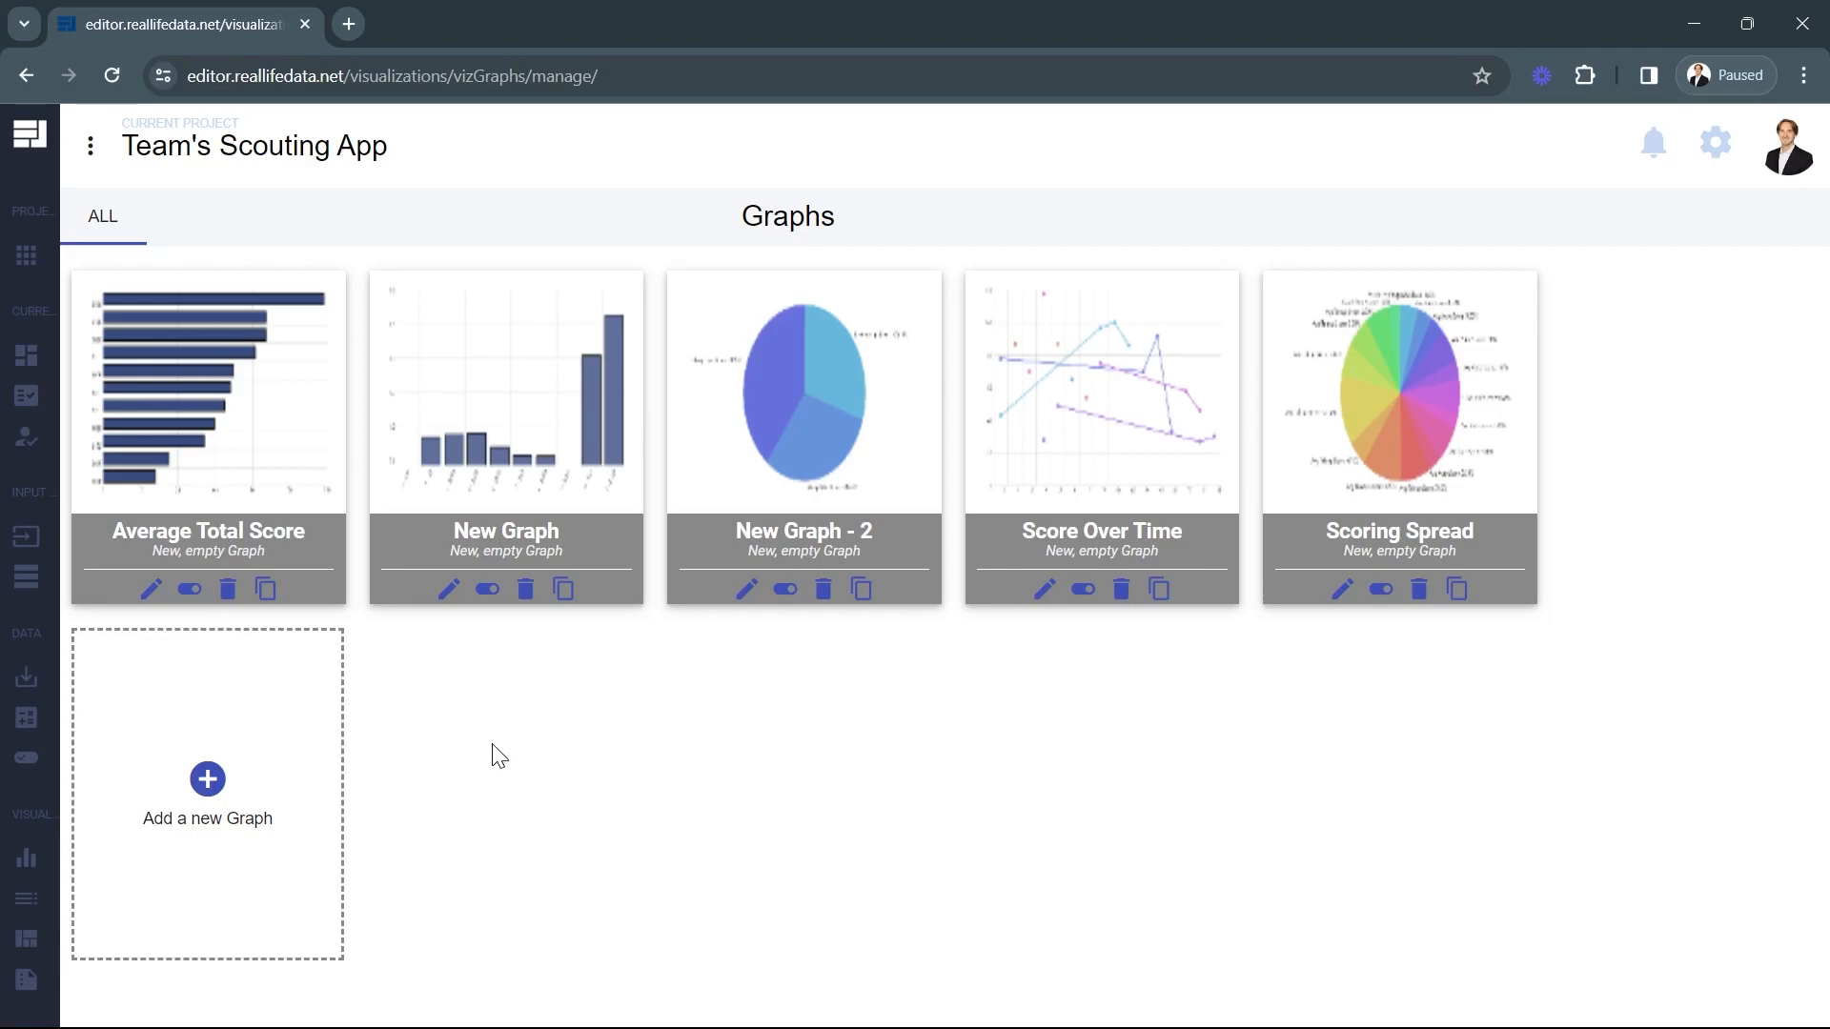
{"action": "left_click", "coordinate": [232, 727]}
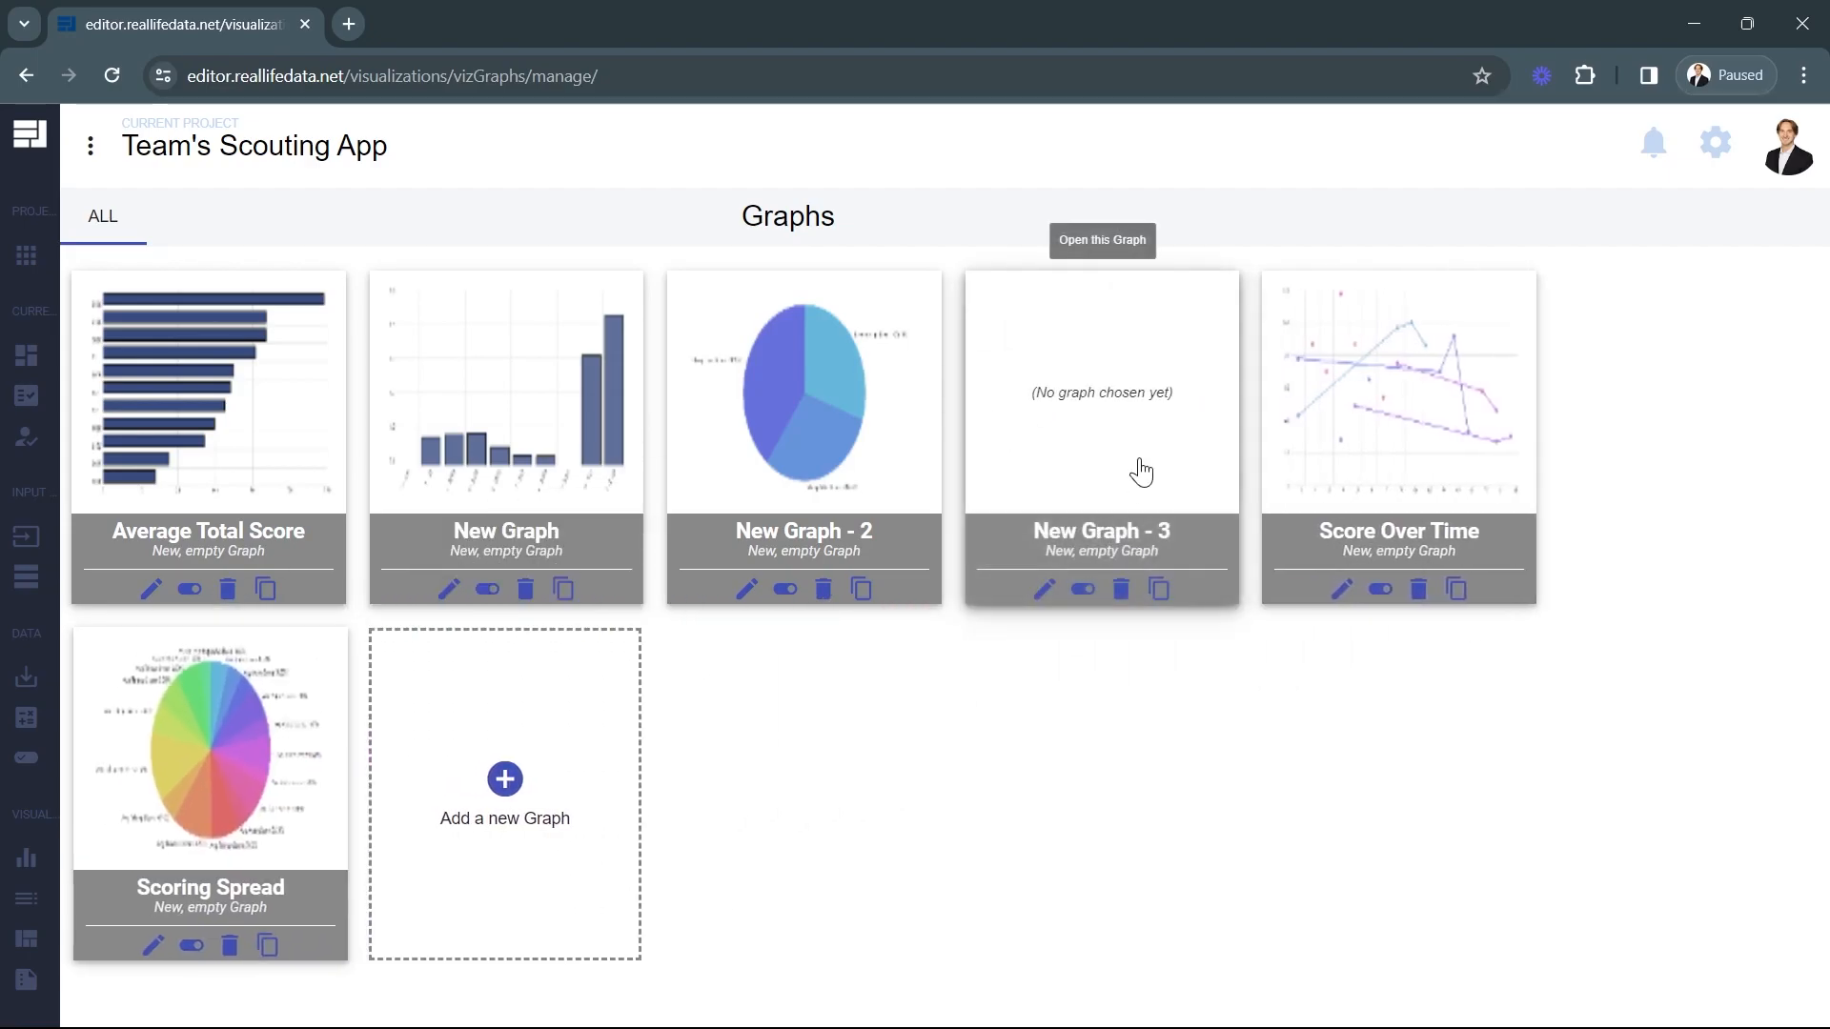
{"action": "left_click", "coordinate": [1152, 373]}
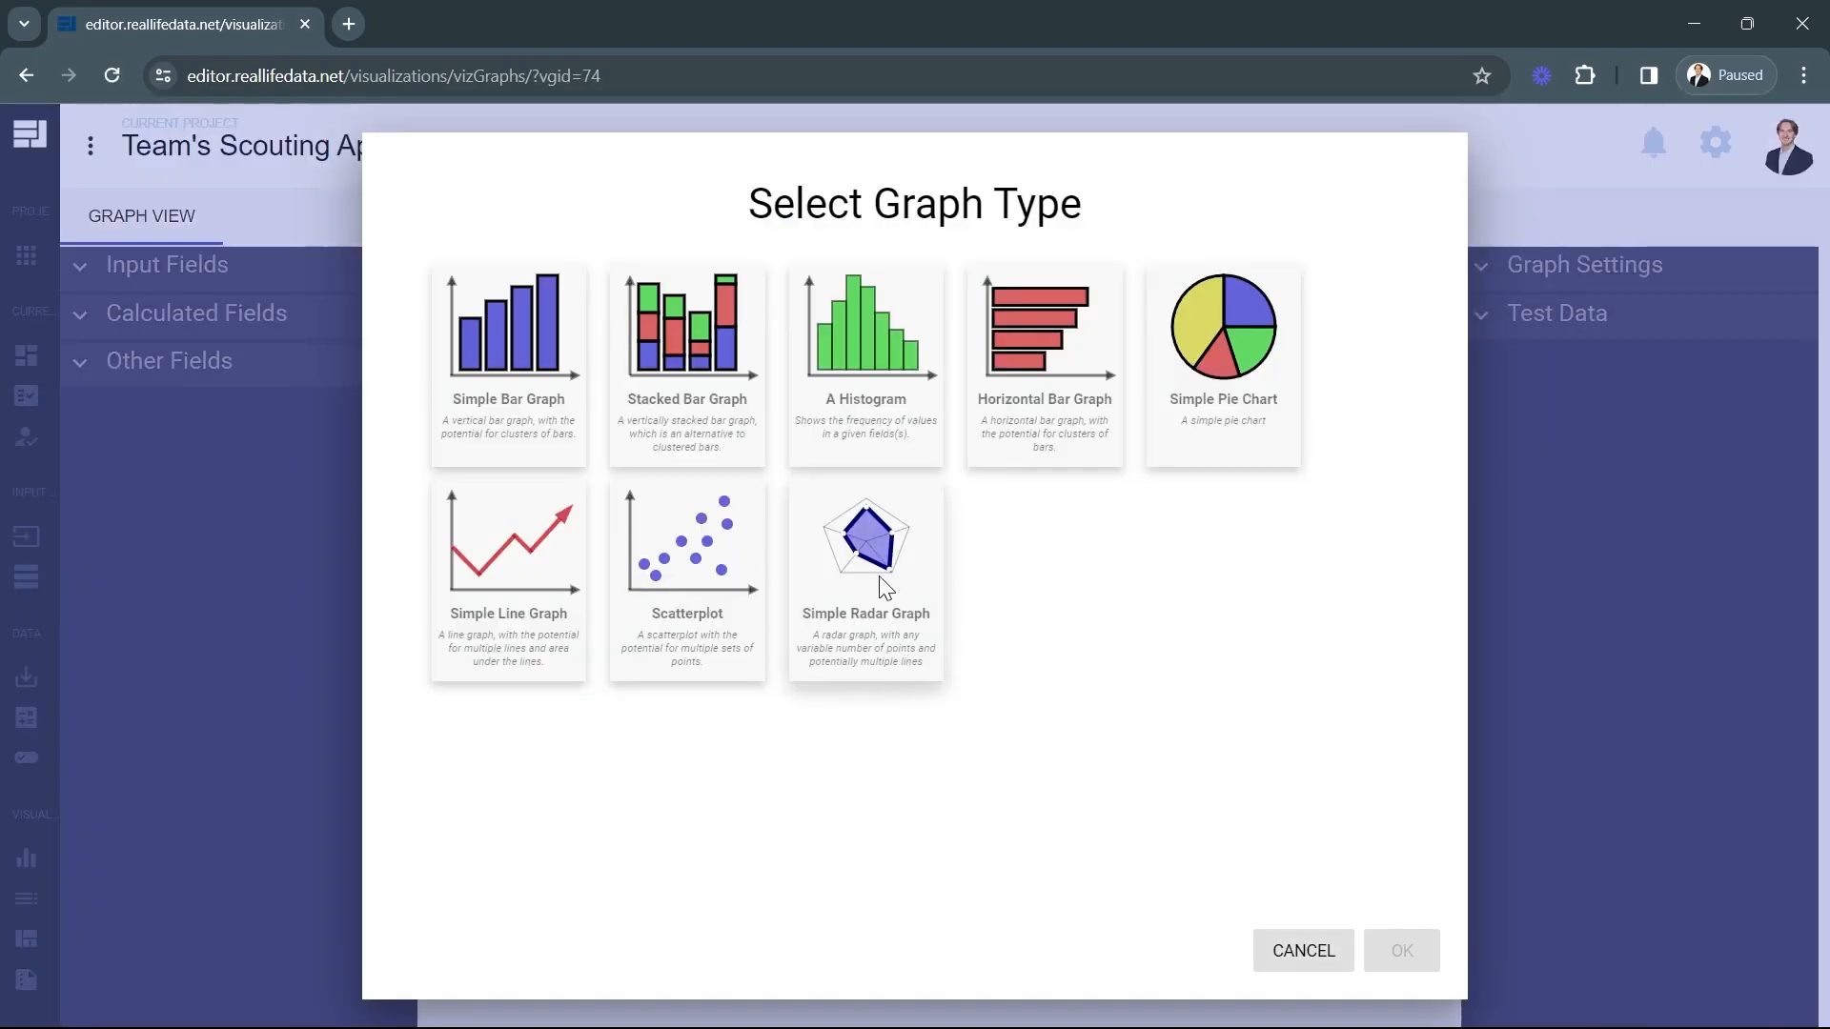
{"action": "left_click", "coordinate": [896, 354]}
{"action": "left_click", "coordinate": [1401, 951]}
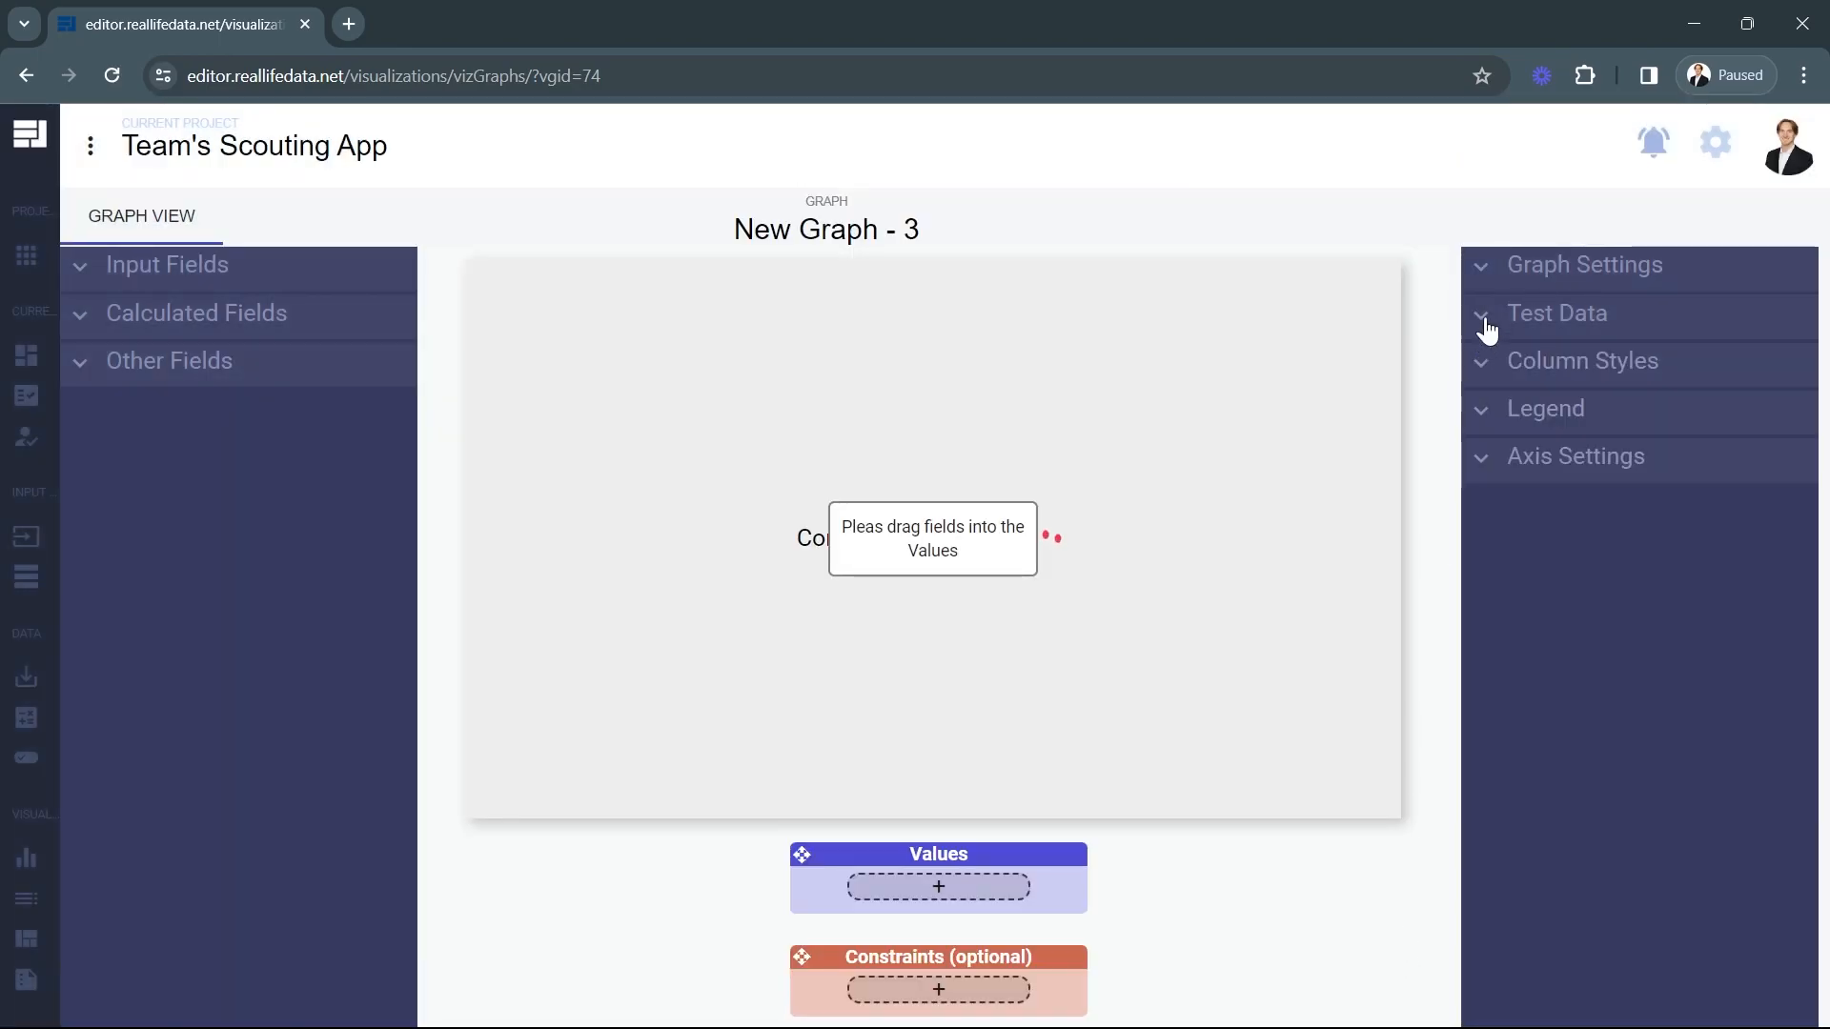
Name the histogram "Frequency of Cycle Times" in its graph settings.
{"action": "left_click", "coordinate": [1523, 277]}
{"action": "triple_click", "coordinate": [1621, 315]}
{"action": "type", "text": "Frequency of"}
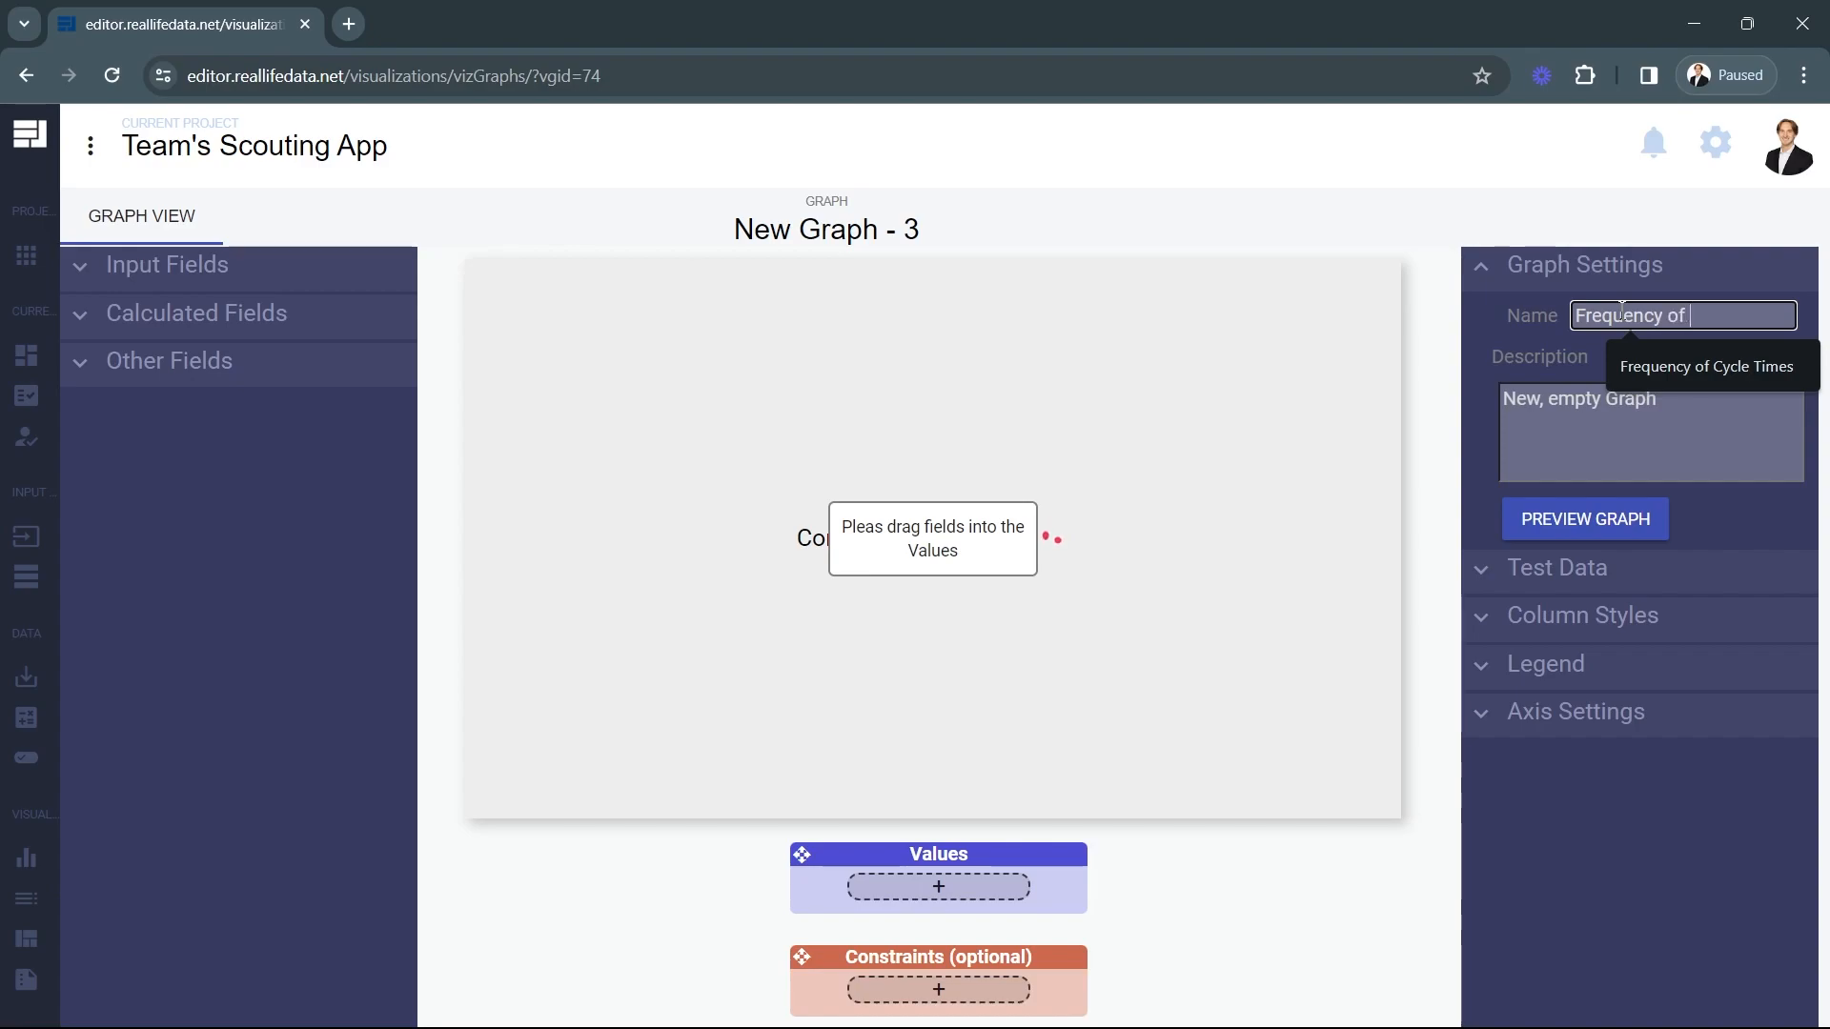
{"action": "type", "text": " Cycle Times"}
{"action": "left_click", "coordinate": [1603, 358]}
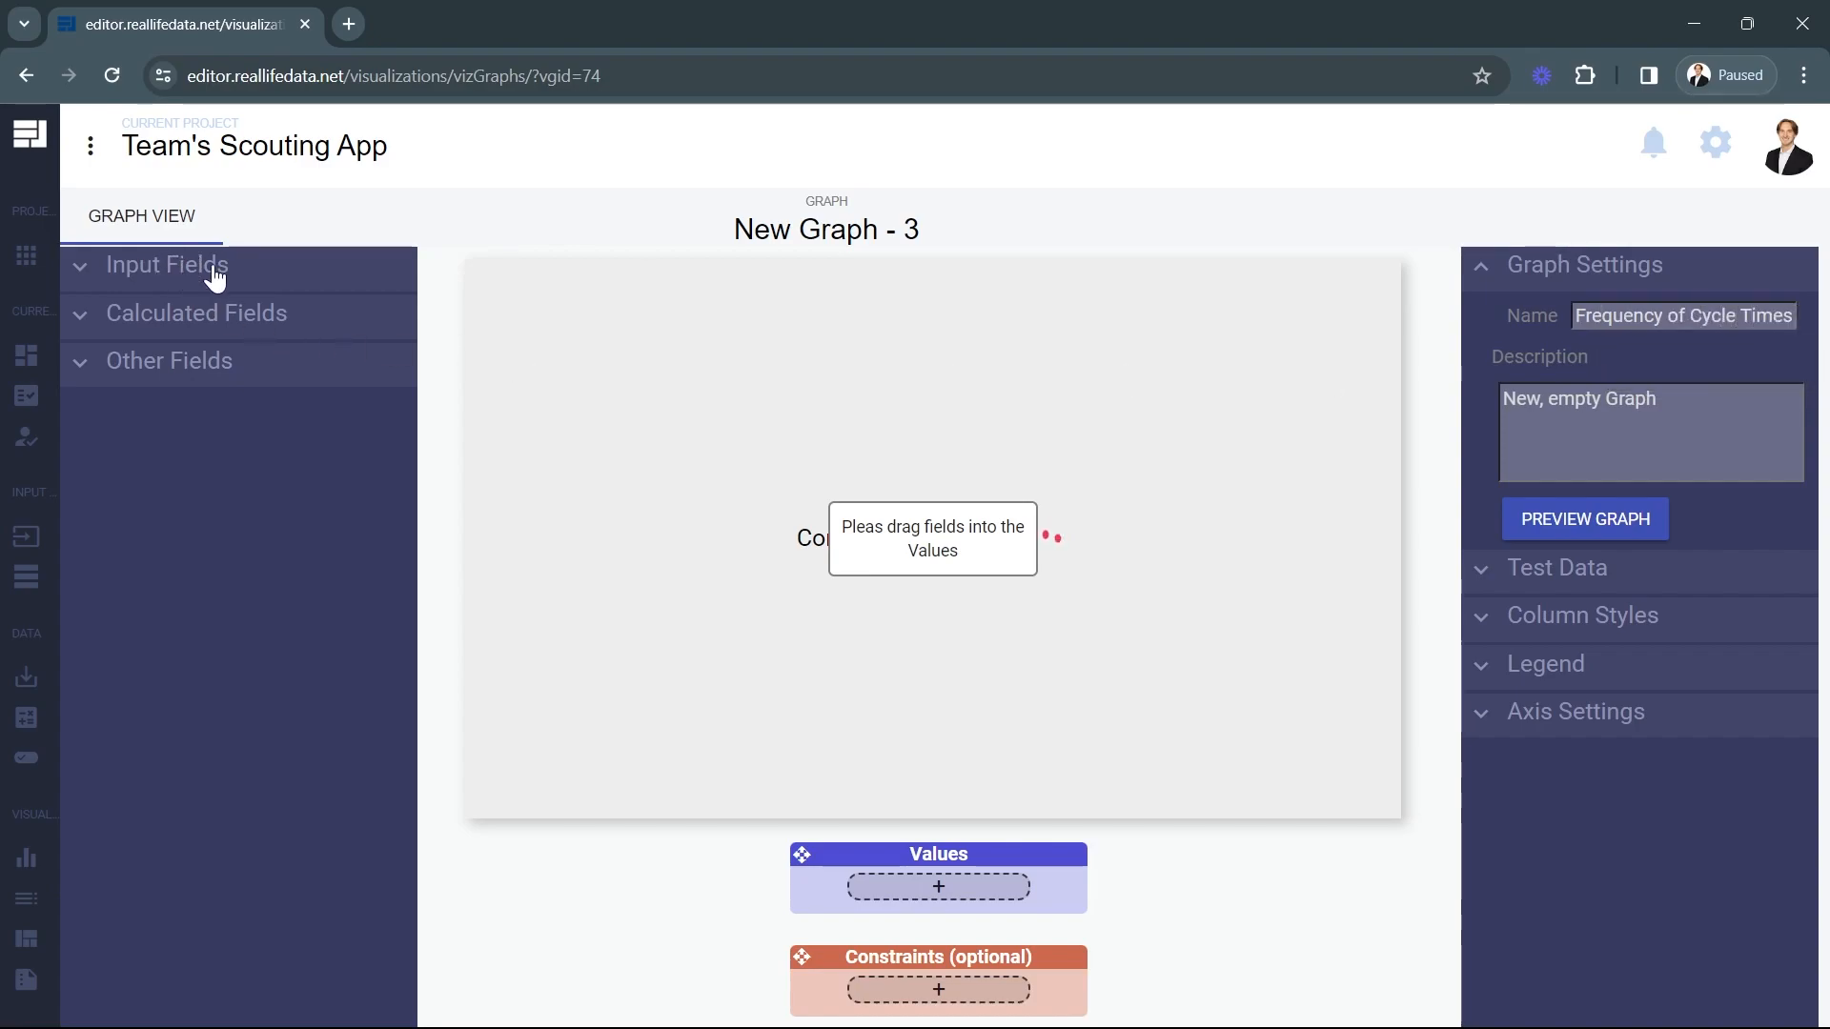
Assign the calculated field Avg Match Cycle Time to the histogram's Values.
{"action": "left_click", "coordinate": [196, 314]}
{"action": "mouse_move", "coordinate": [5, 715]}
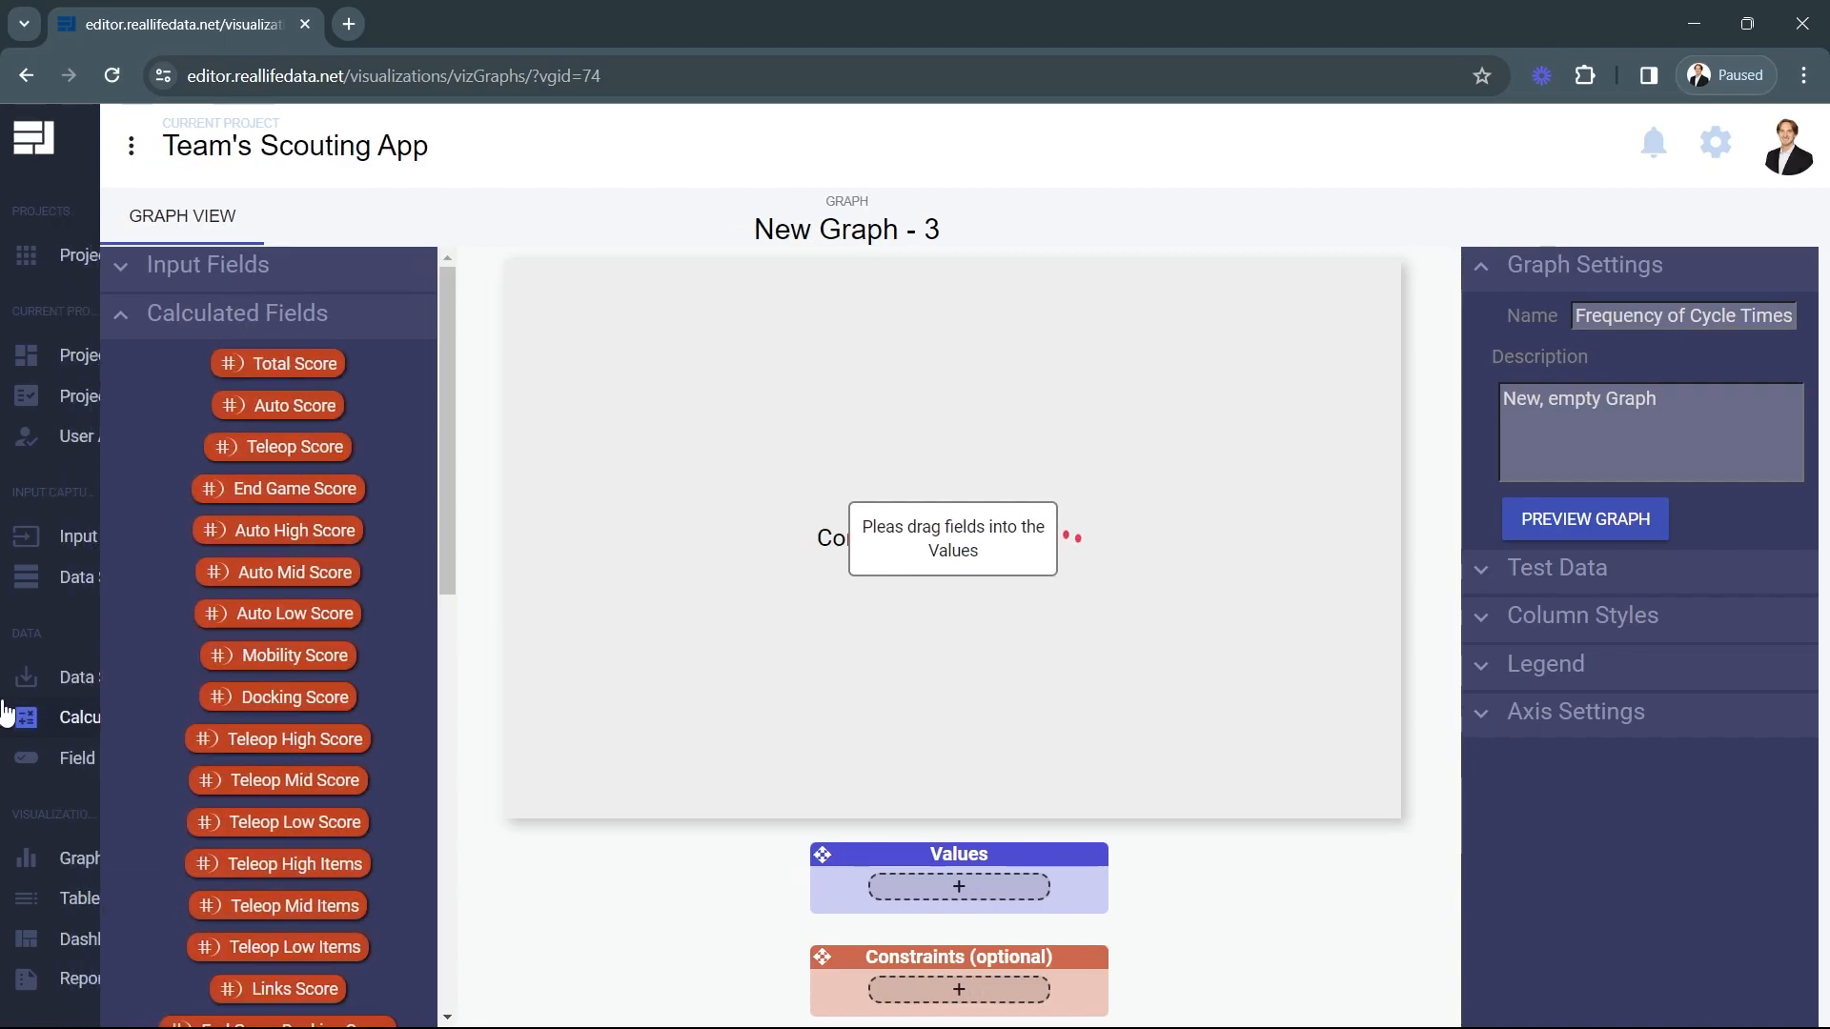
{"action": "scroll", "coordinate": [324, 701], "scroll_direction": "down", "scroll_amount": 10}
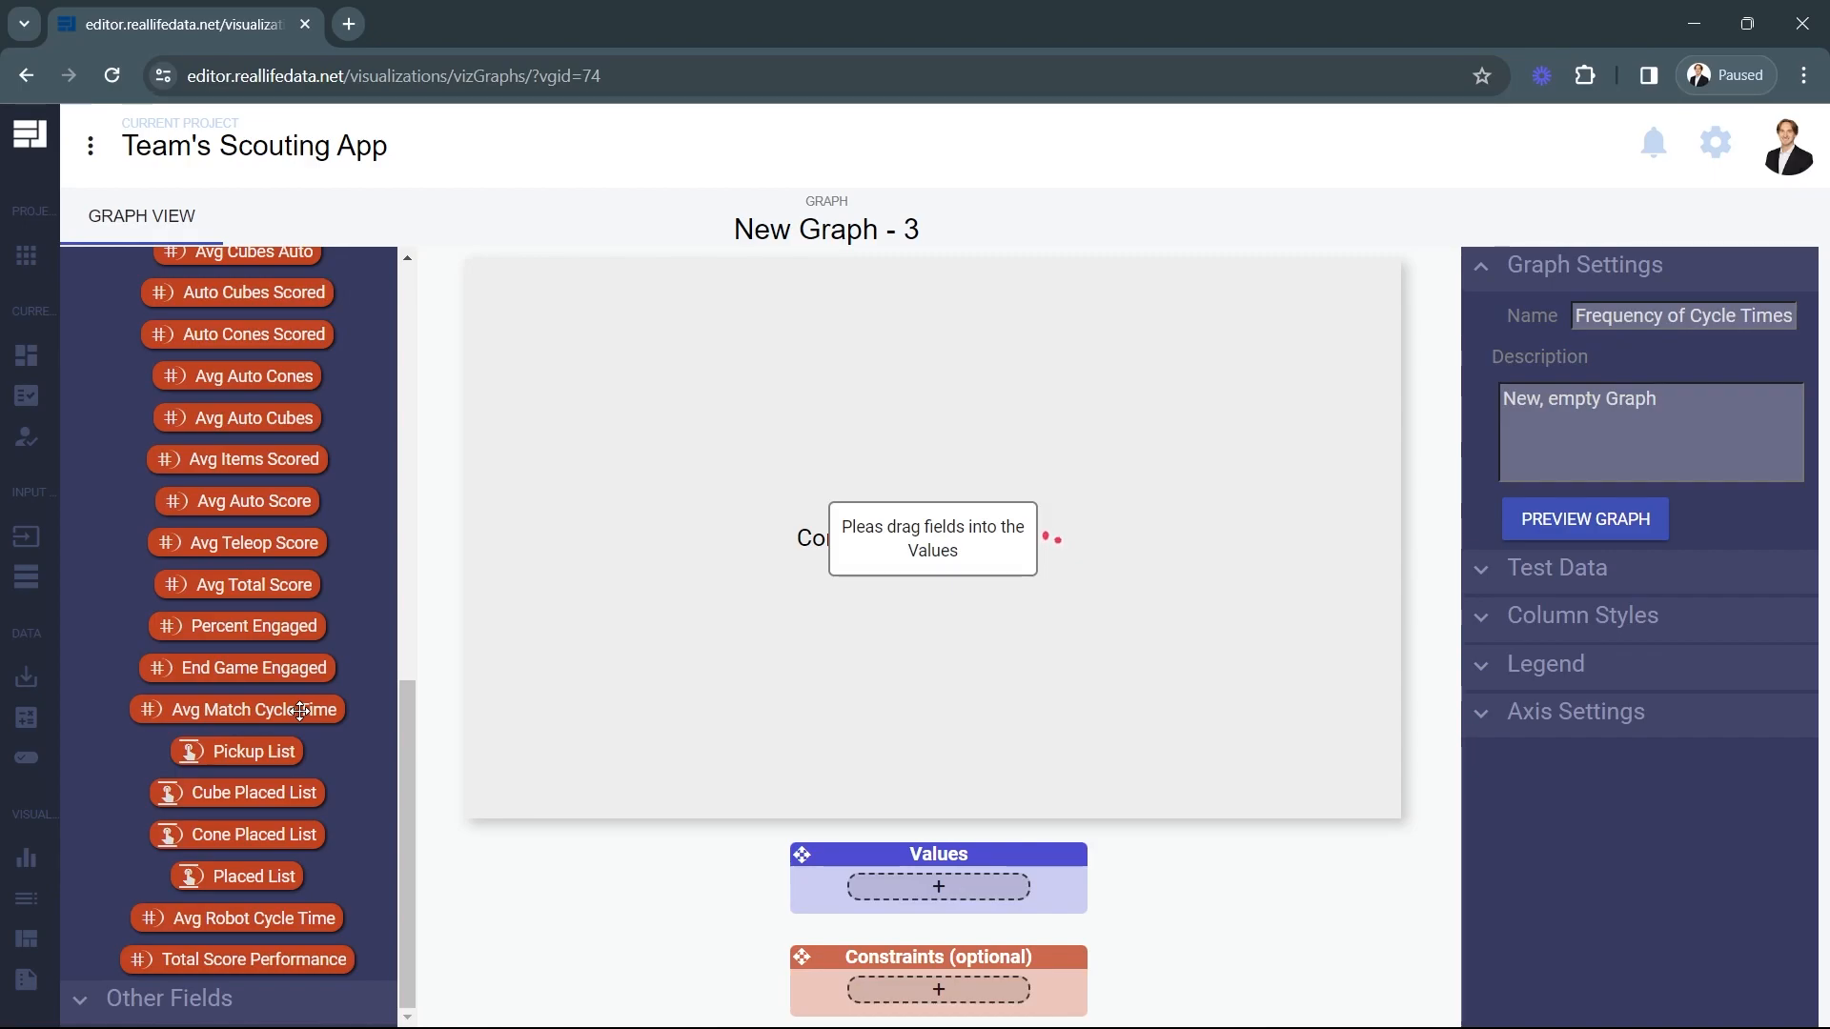
{"action": "left_click_drag", "start_coordinate": [255, 707], "coordinate": [959, 896]}
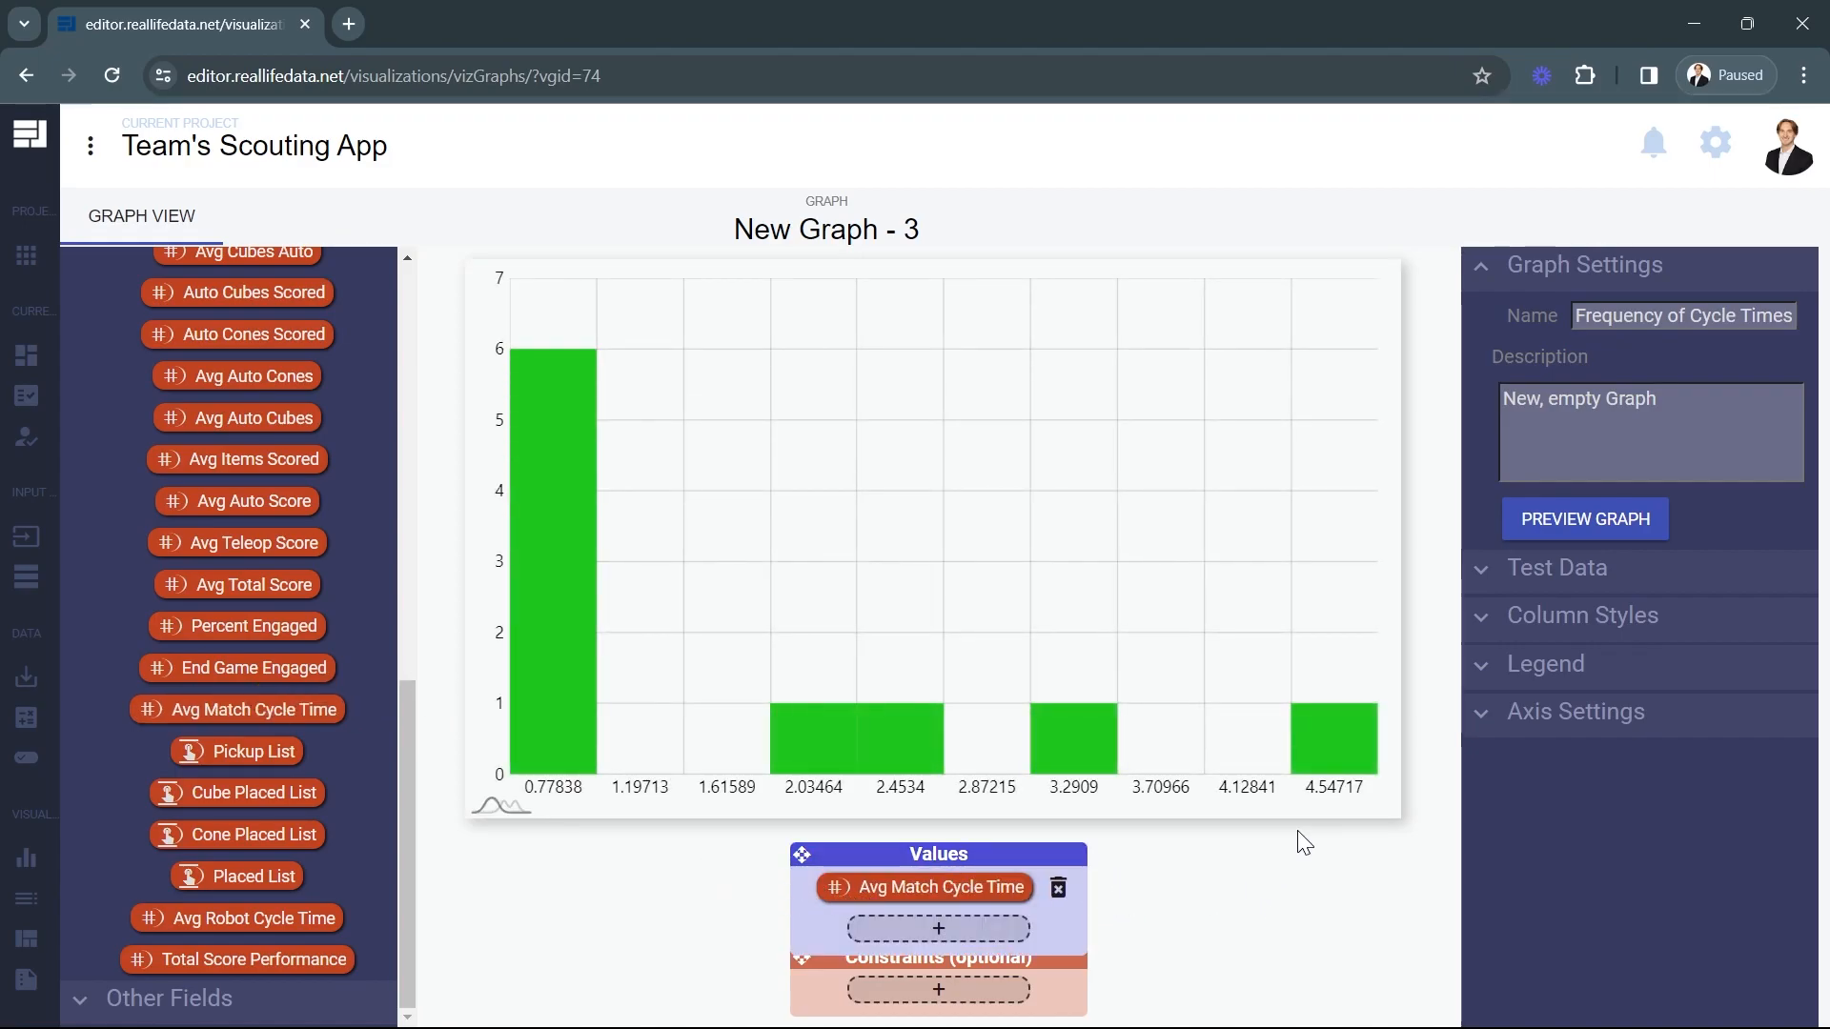
Set the test data's Max Rows to 80 and arrange the Values and Constraints boxes side by side below the histogram.
{"action": "left_click", "coordinate": [1504, 577]}
{"action": "left_click", "coordinate": [1638, 621]}
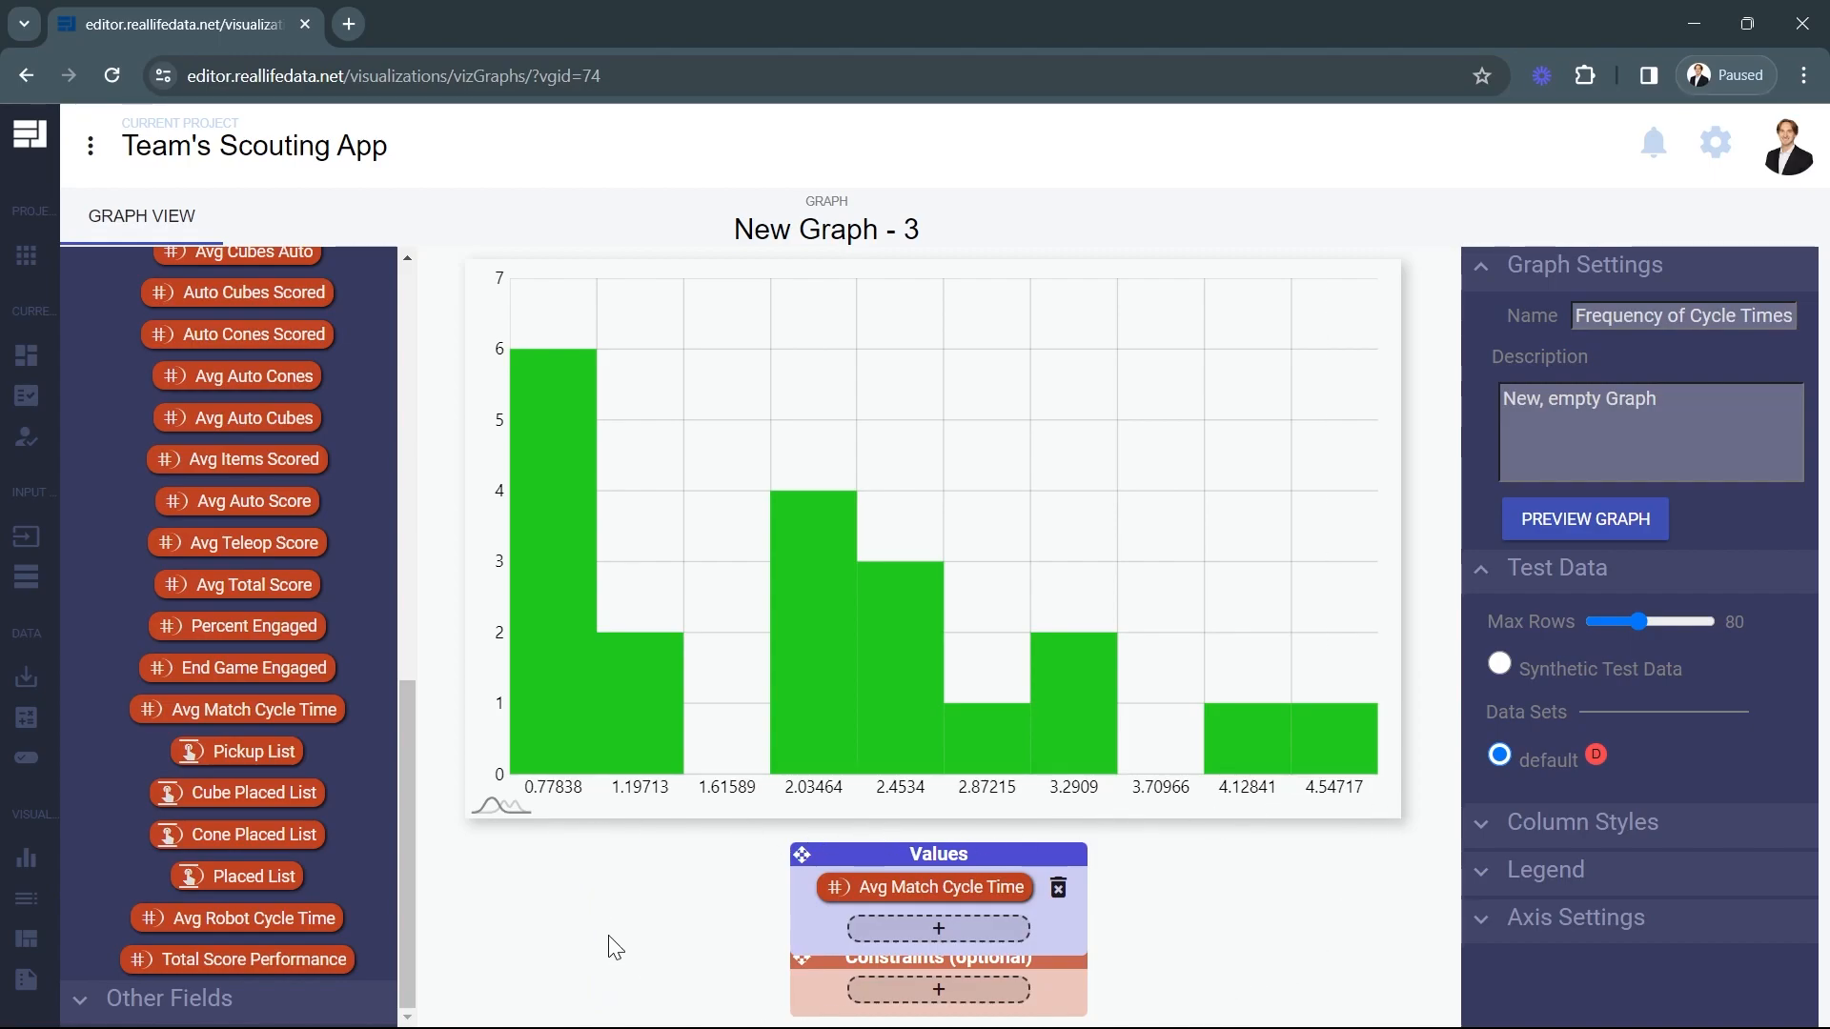
{"action": "mouse_move", "coordinate": [542, 692]}
{"action": "left_click_drag", "start_coordinate": [1007, 856], "coordinate": [686, 845]}
{"action": "left_click_drag", "start_coordinate": [885, 953], "coordinate": [874, 834]}
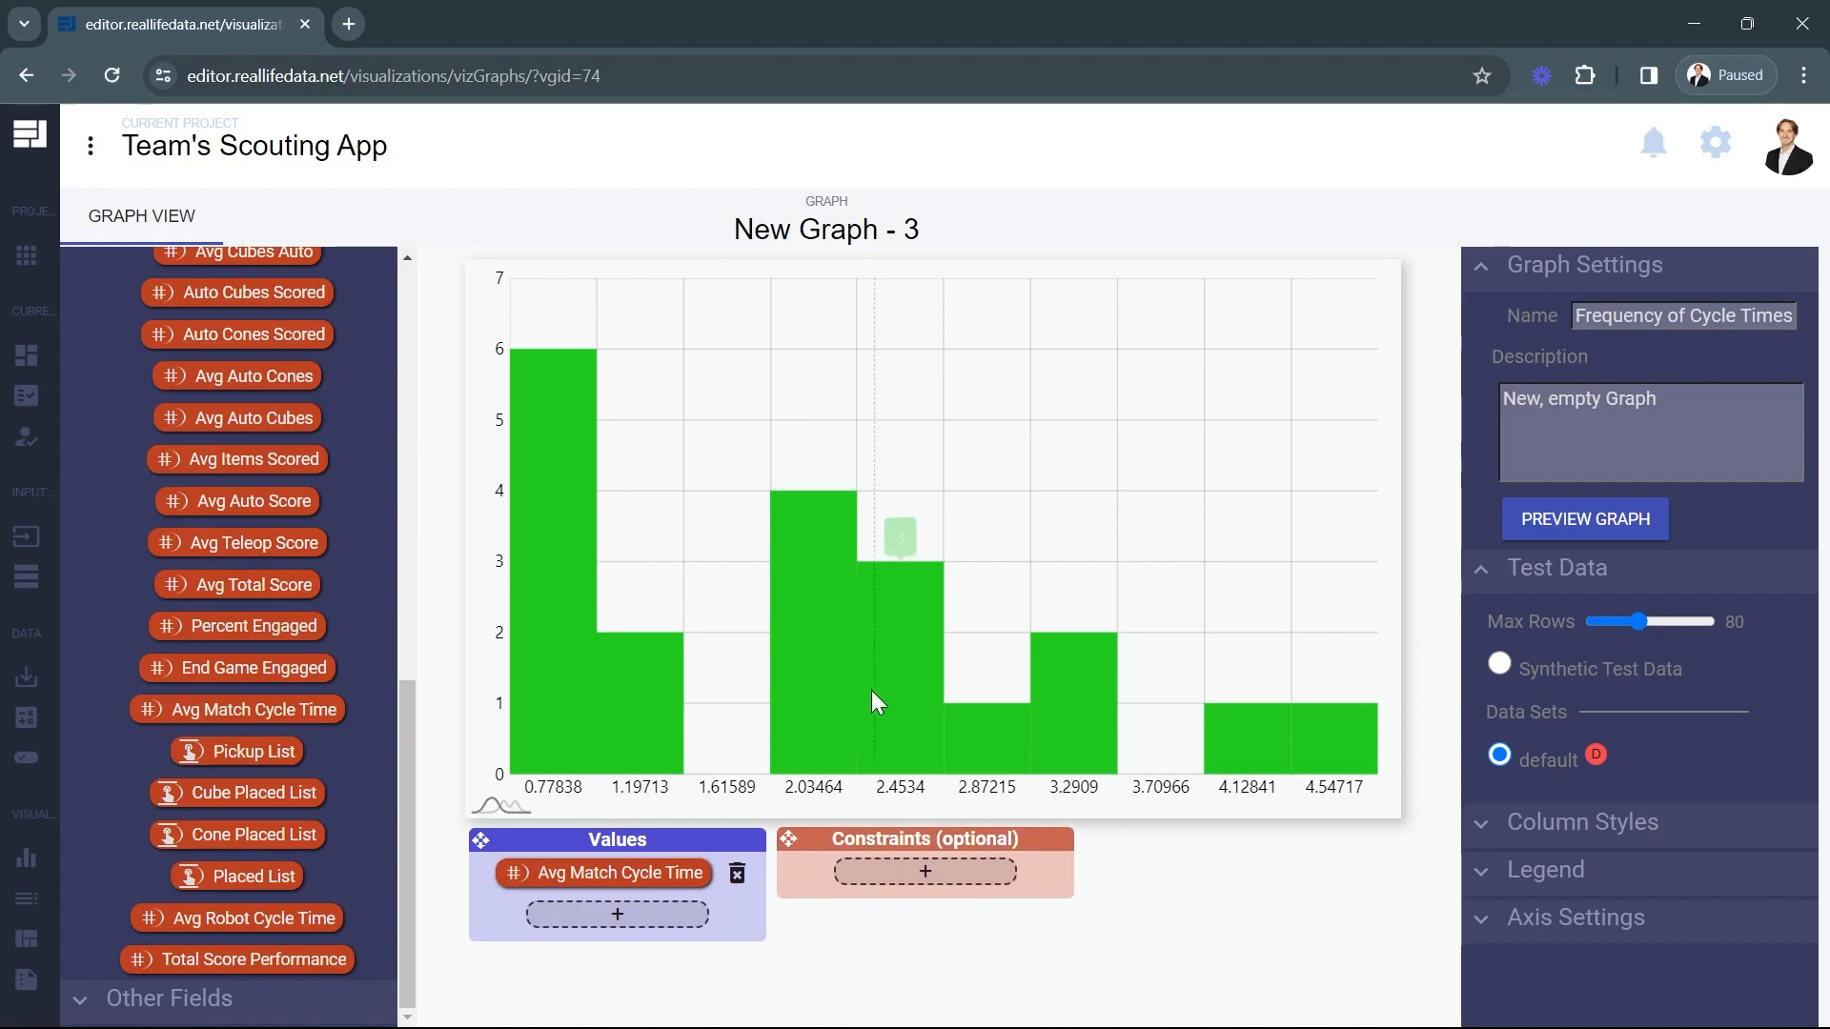
Return from the cycle time histogram to the graph management page.
{"action": "mouse_move", "coordinate": [815, 672]}
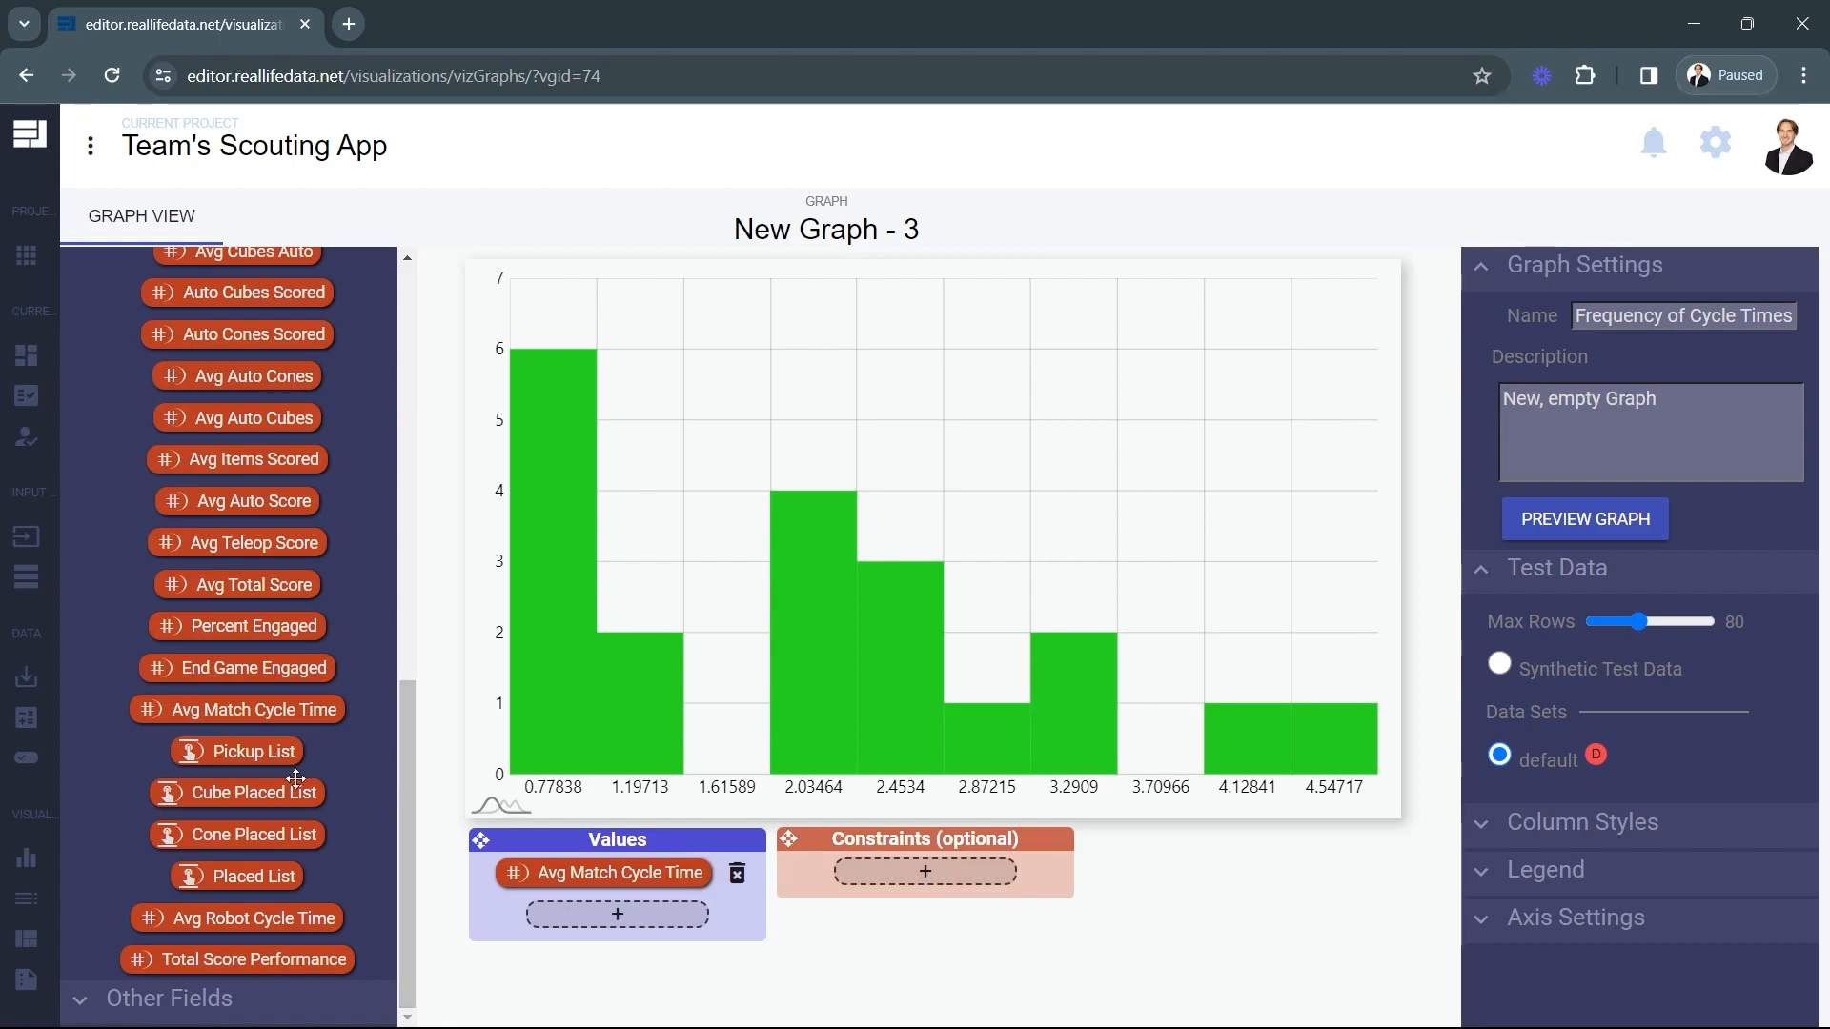
{"action": "left_click", "coordinate": [81, 894]}
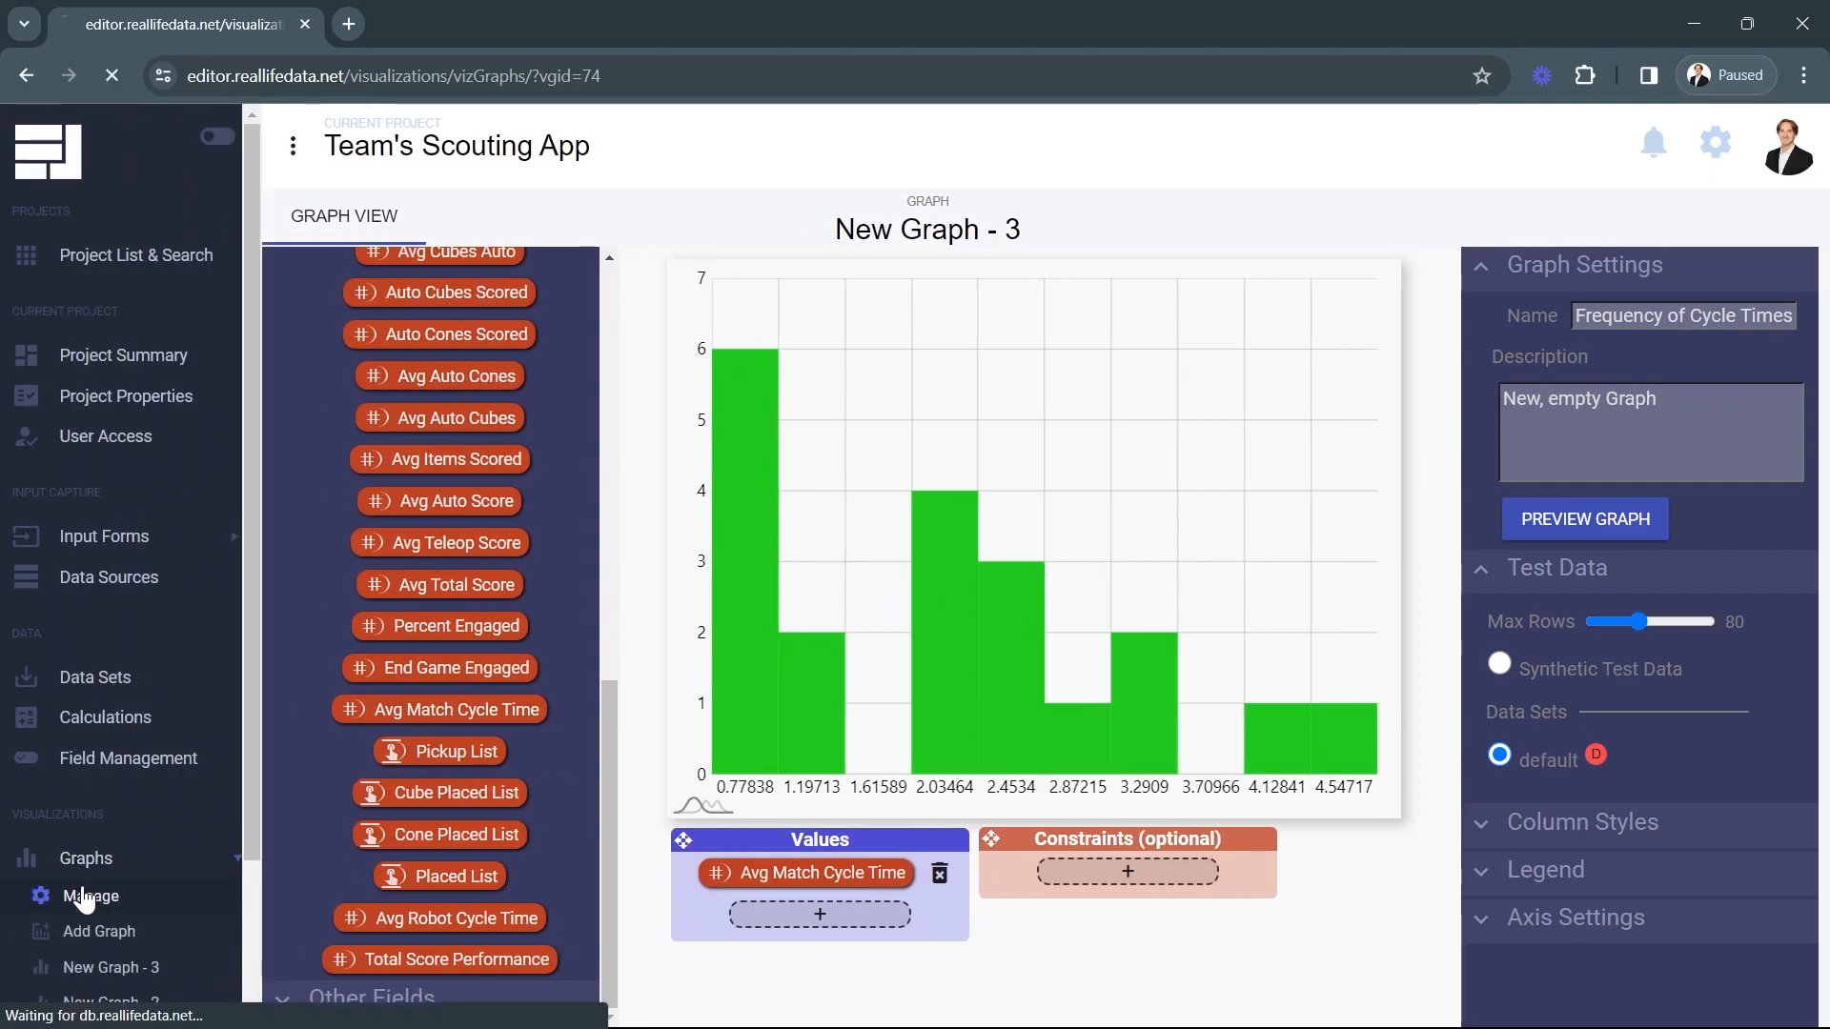